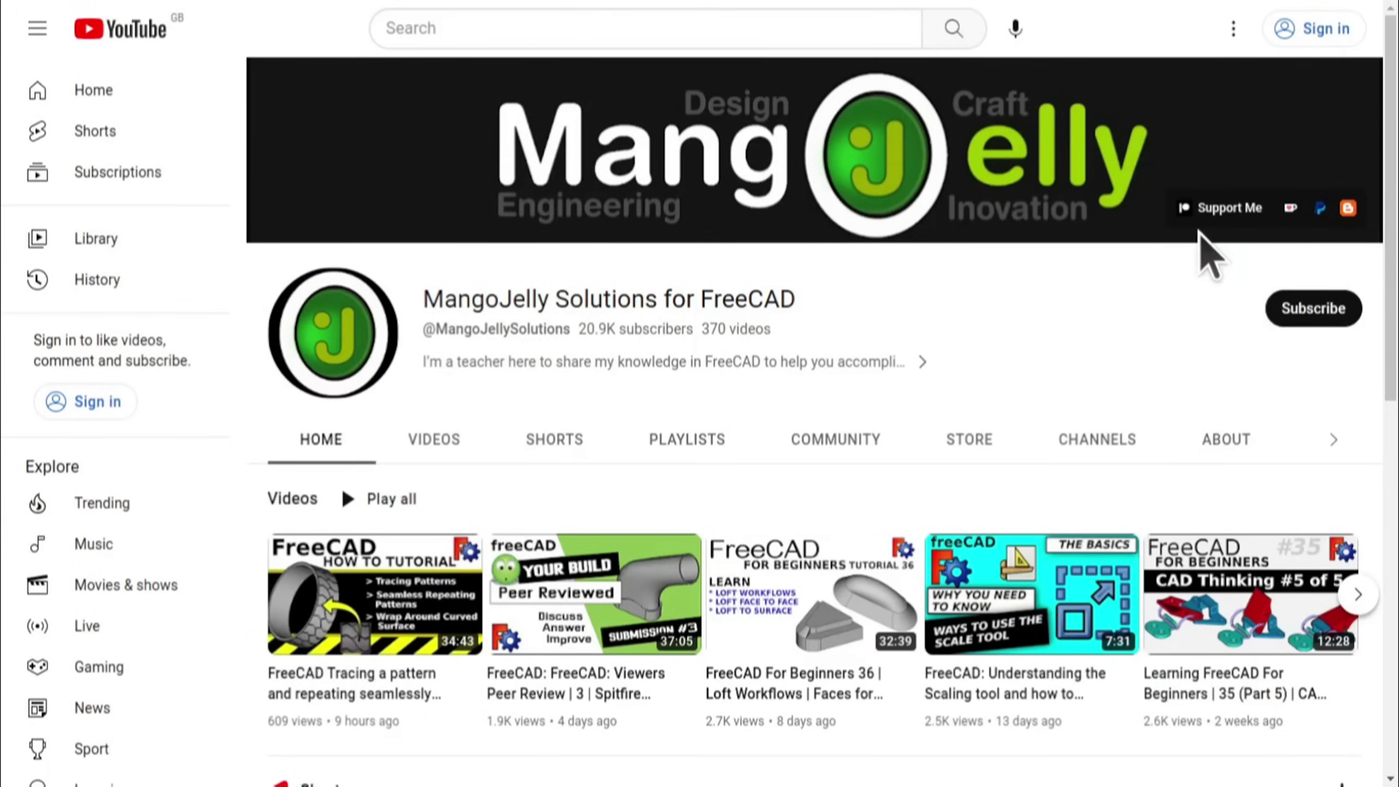
Step: Show the channel's ABOUT tab and scroll down through its description and stats
left_click(1212, 438)
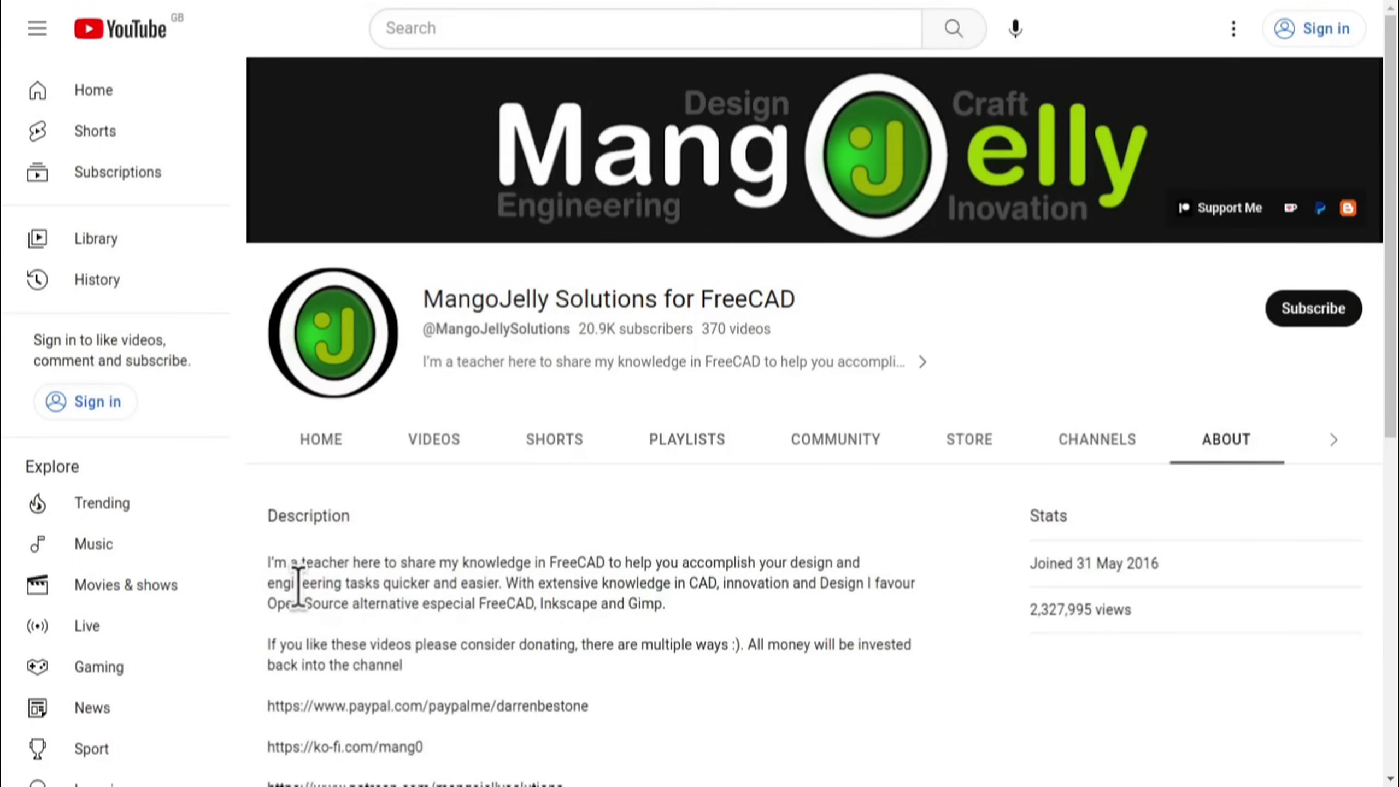
scroll(299, 578, "down", 4)
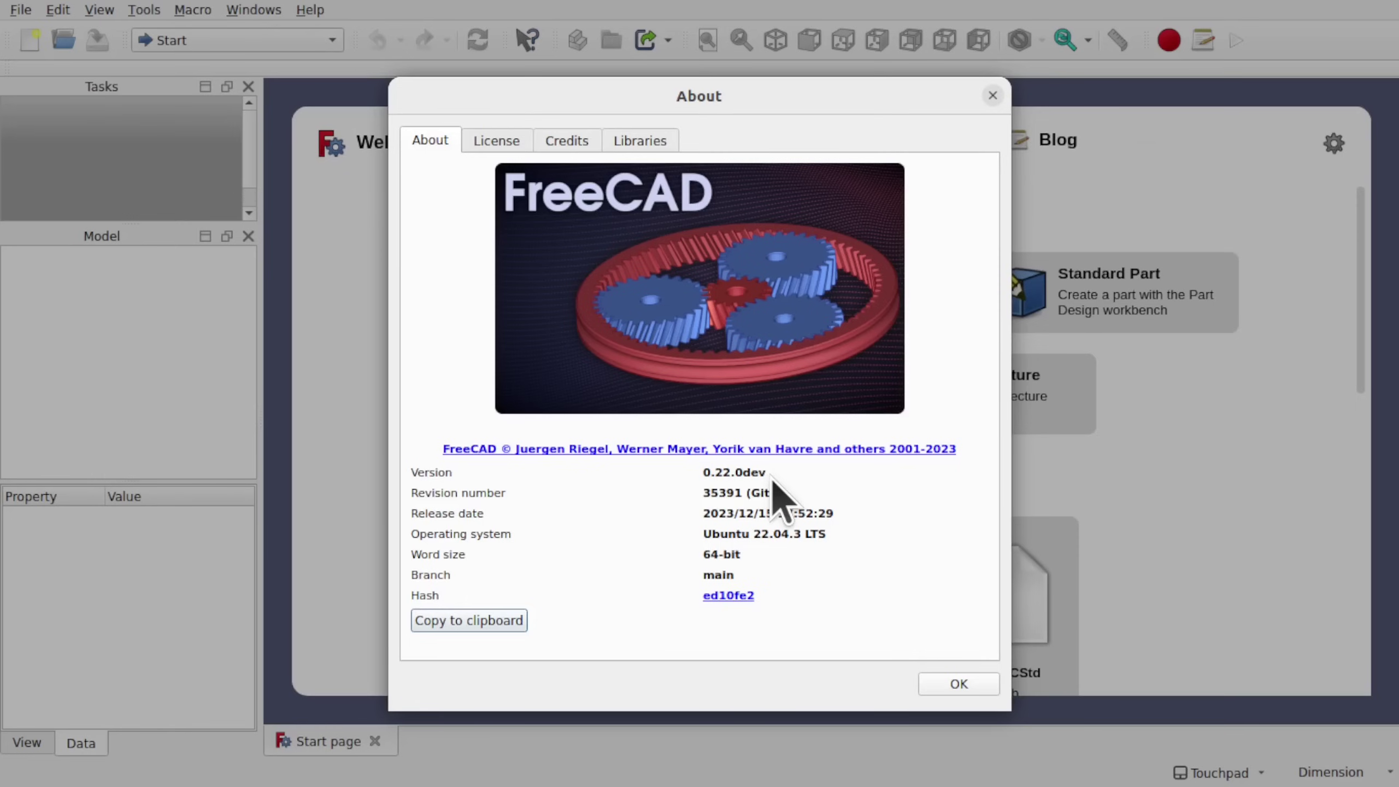
Step: Dismiss the About dialog, switch to the Part workbench, and create a new Unnamed document
left_click(950, 686)
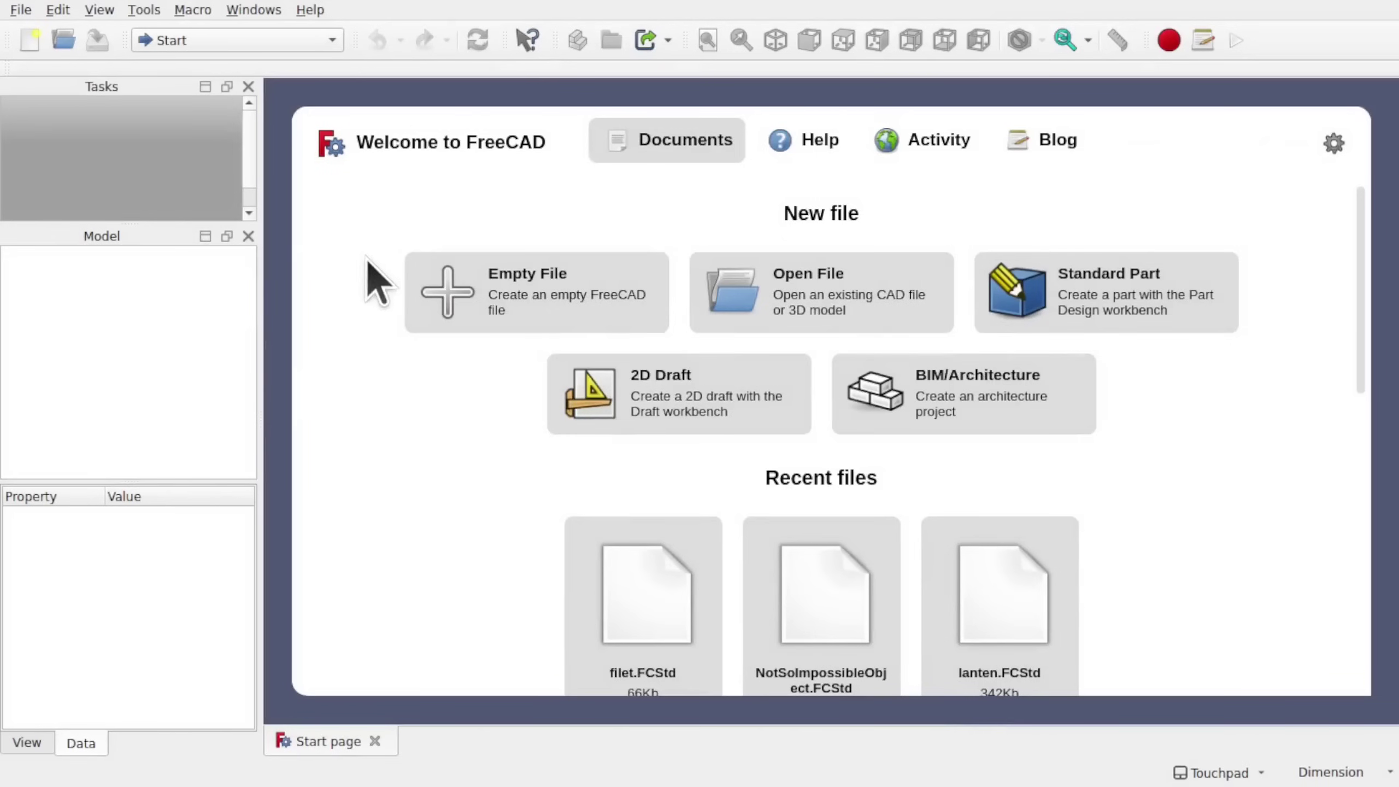
left_click(242, 41)
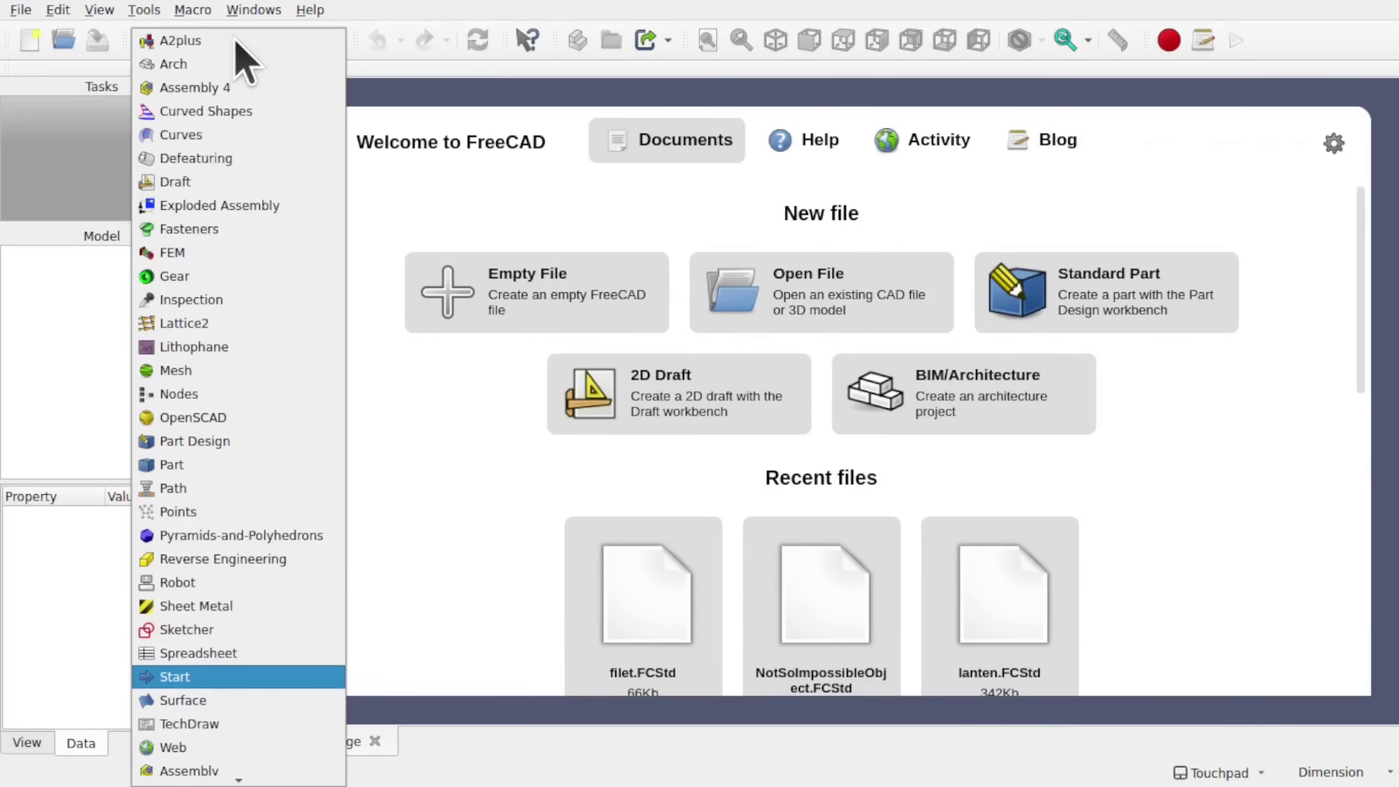
left_click(248, 466)
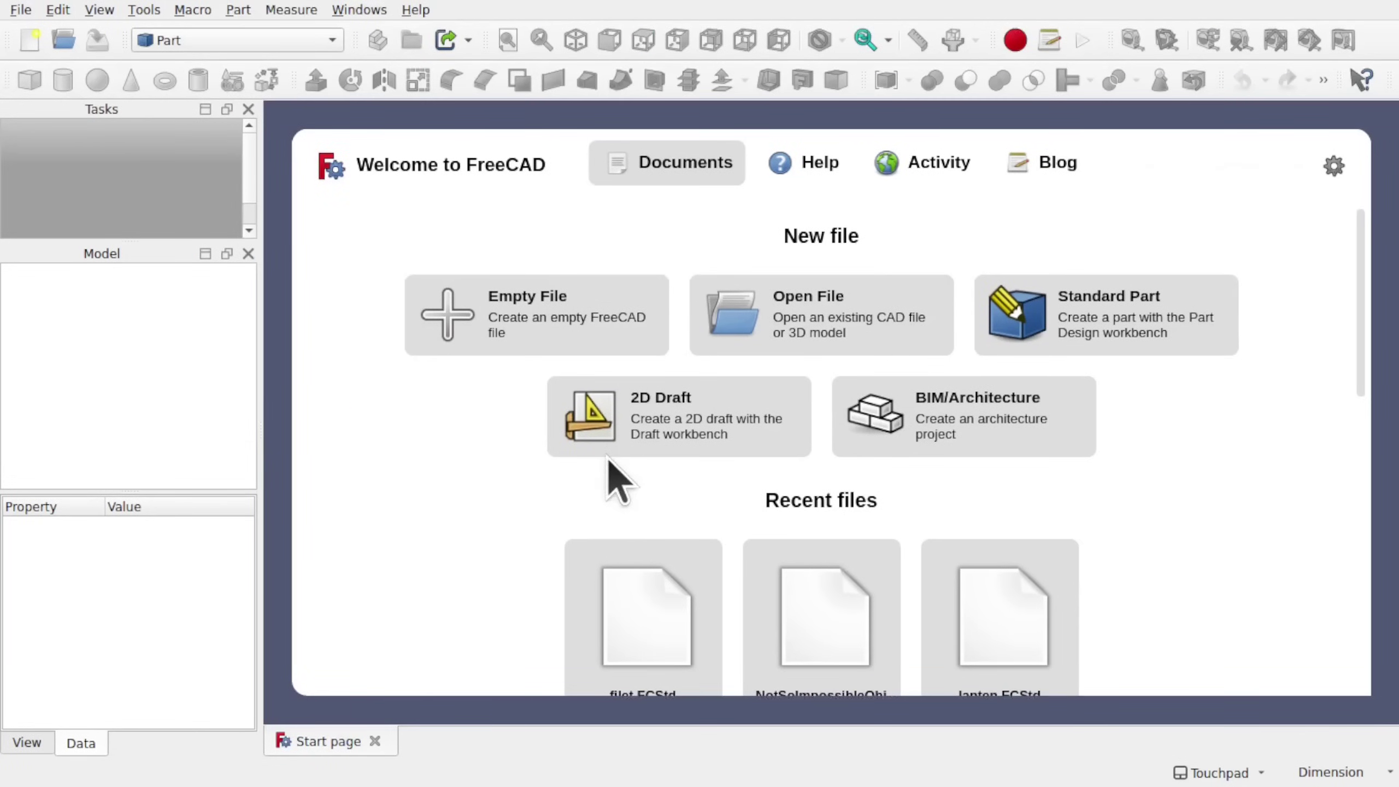
left_click(29, 41)
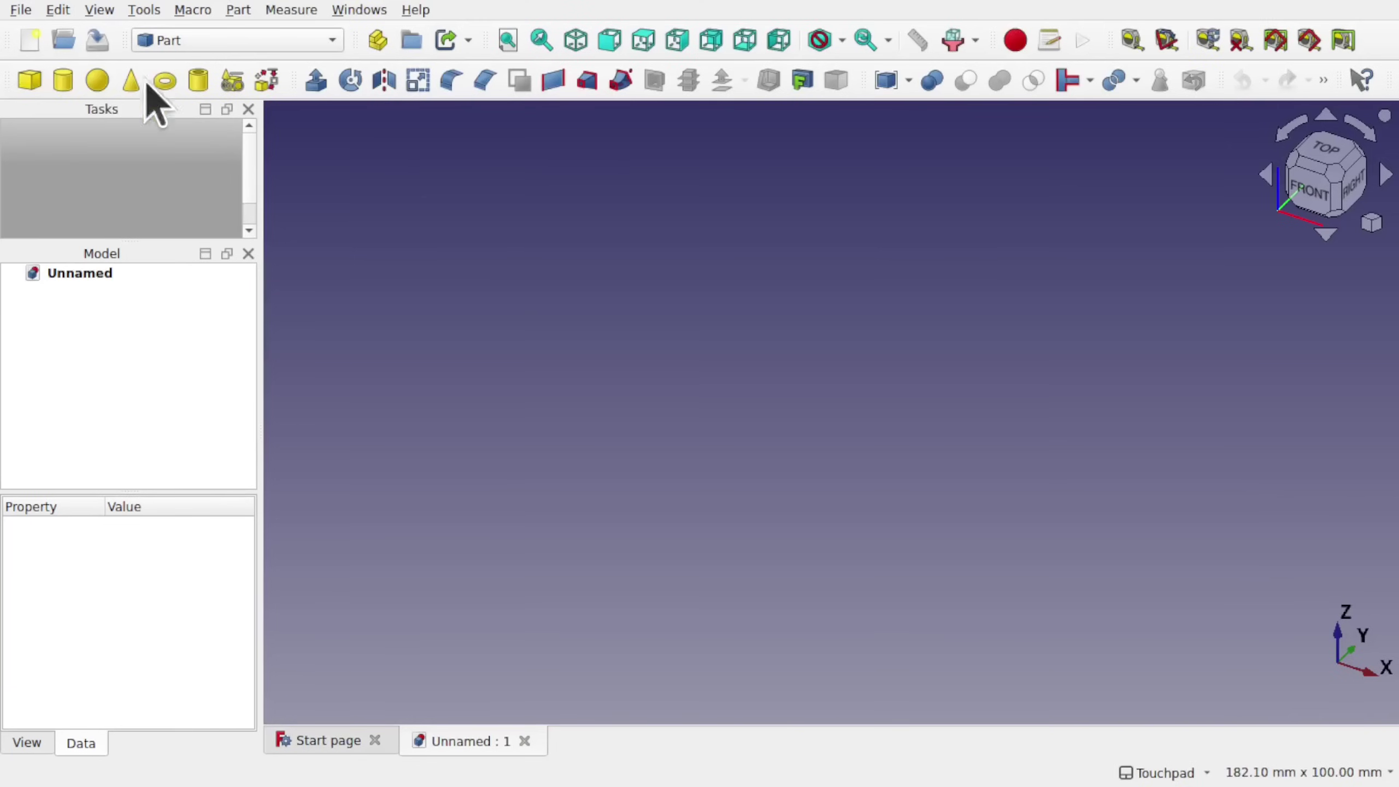
Step: Add a Cube solid and keep Touchpad as the navigation style
left_click(29, 80)
scroll(939, 510, "down", 4)
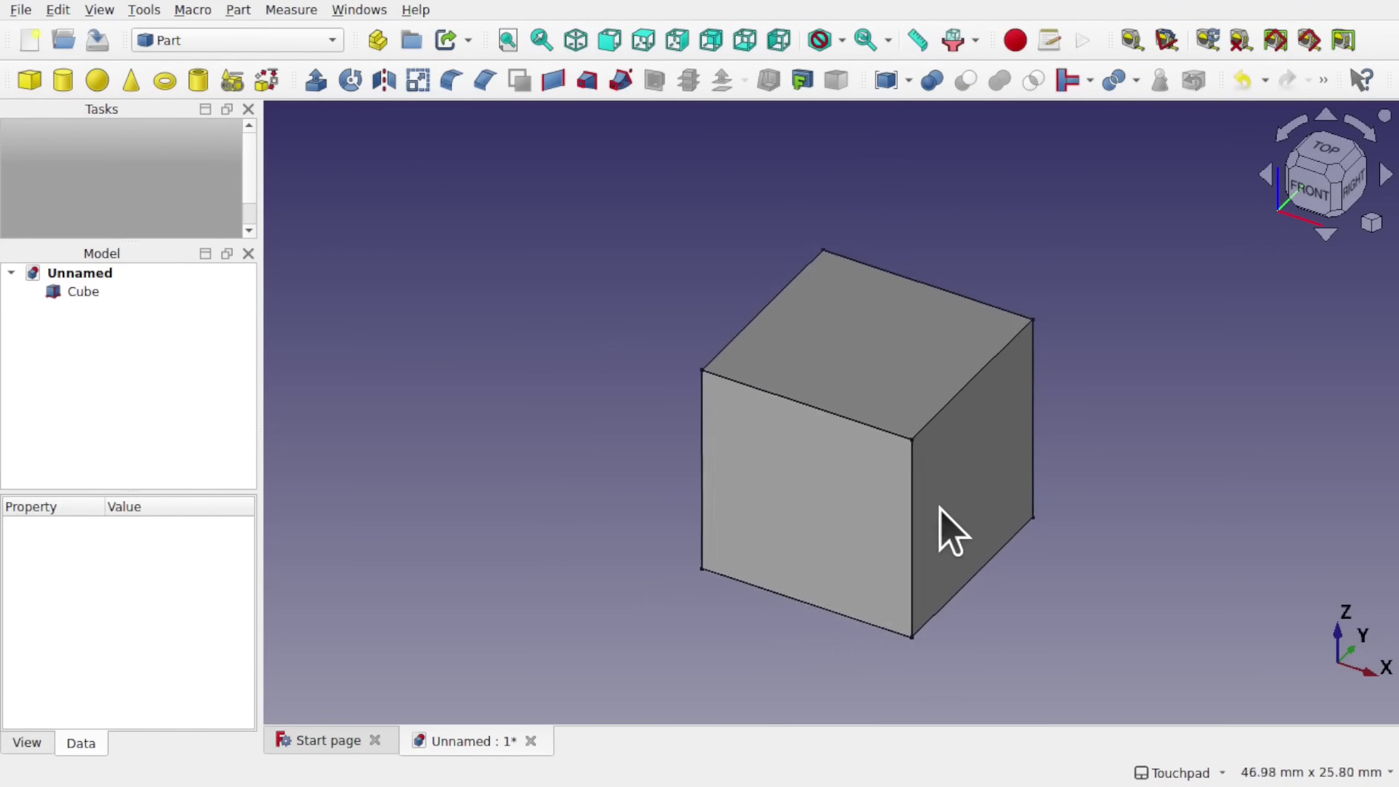
scroll(943, 524, "down", 1)
left_click(1220, 773)
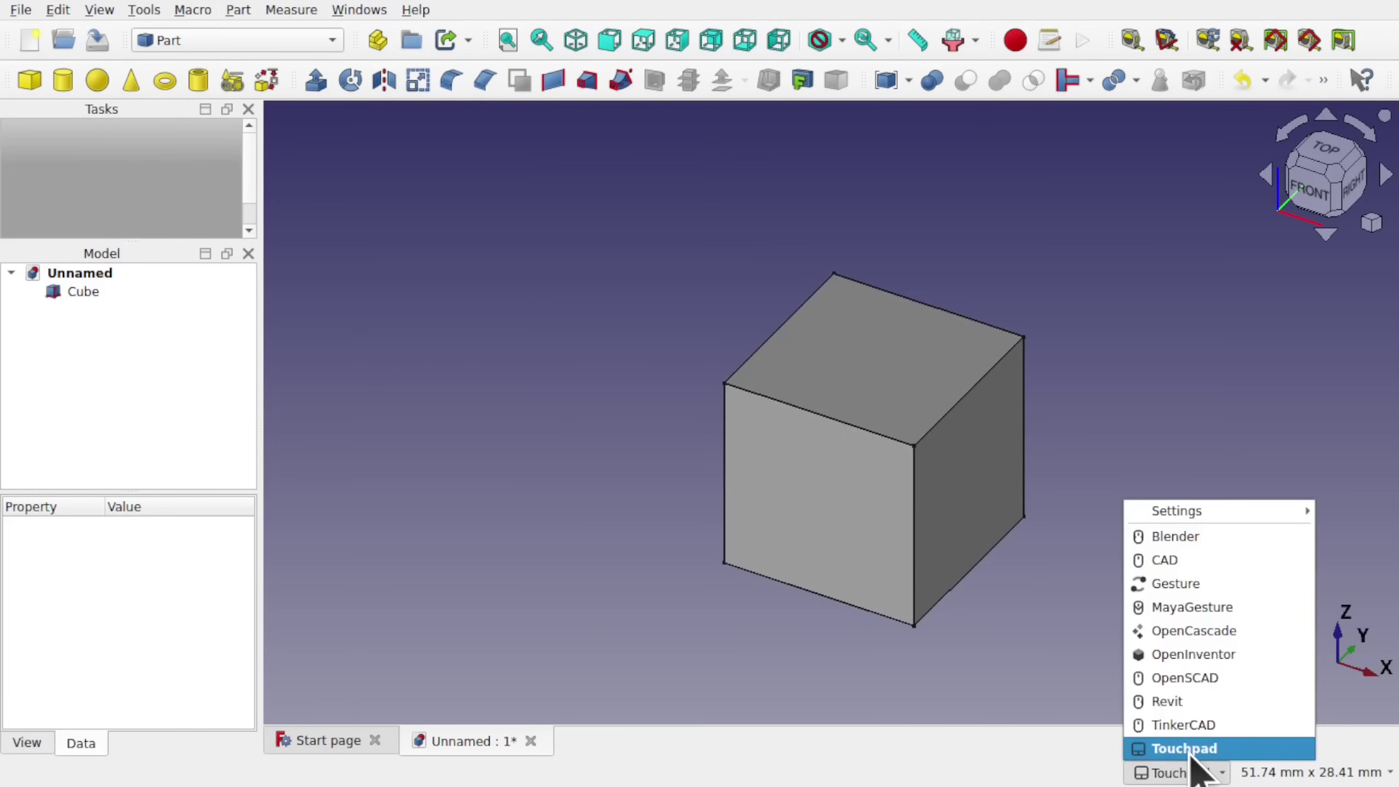
left_click(1192, 750)
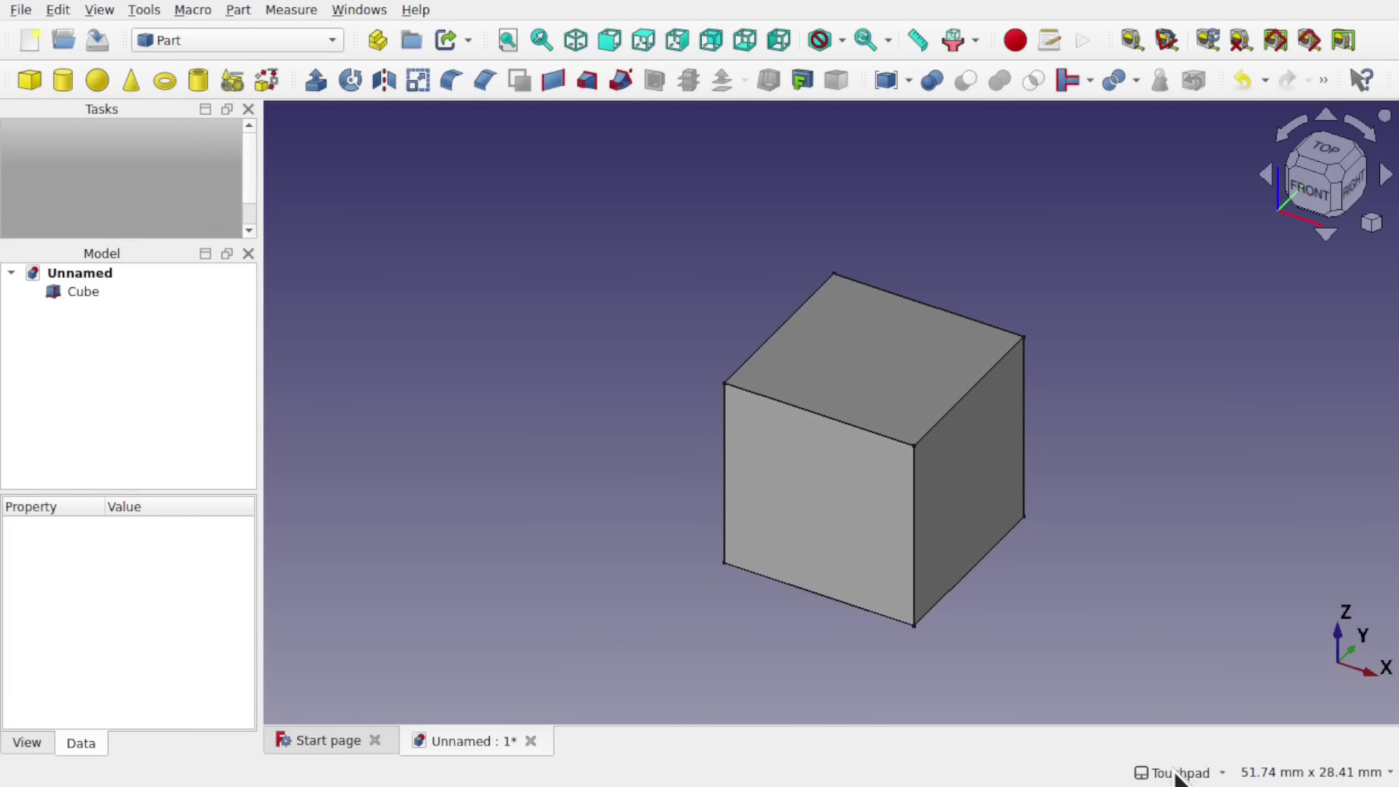
mouse_move(1176, 776)
Step: Orbit the view to show the cube's top and front faces
mouse_move(1062, 494)
left_mouse_down("alt")
mouse_move(962, 494)
mouse_move(1065, 499)
mouse_move(1133, 475)
mouse_move(1184, 378)
mouse_move(1080, 303)
mouse_move(931, 406)
mouse_move(1074, 485)
mouse_move(1062, 468)
mouse_move(1078, 496)
mouse_move(1089, 491)
mouse_move(797, 504)
mouse_move(664, 329)
mouse_move(1050, 525)
mouse_move(1162, 484)
mouse_move(1137, 503)
mouse_move(799, 501)
left_mouse_up("alt")
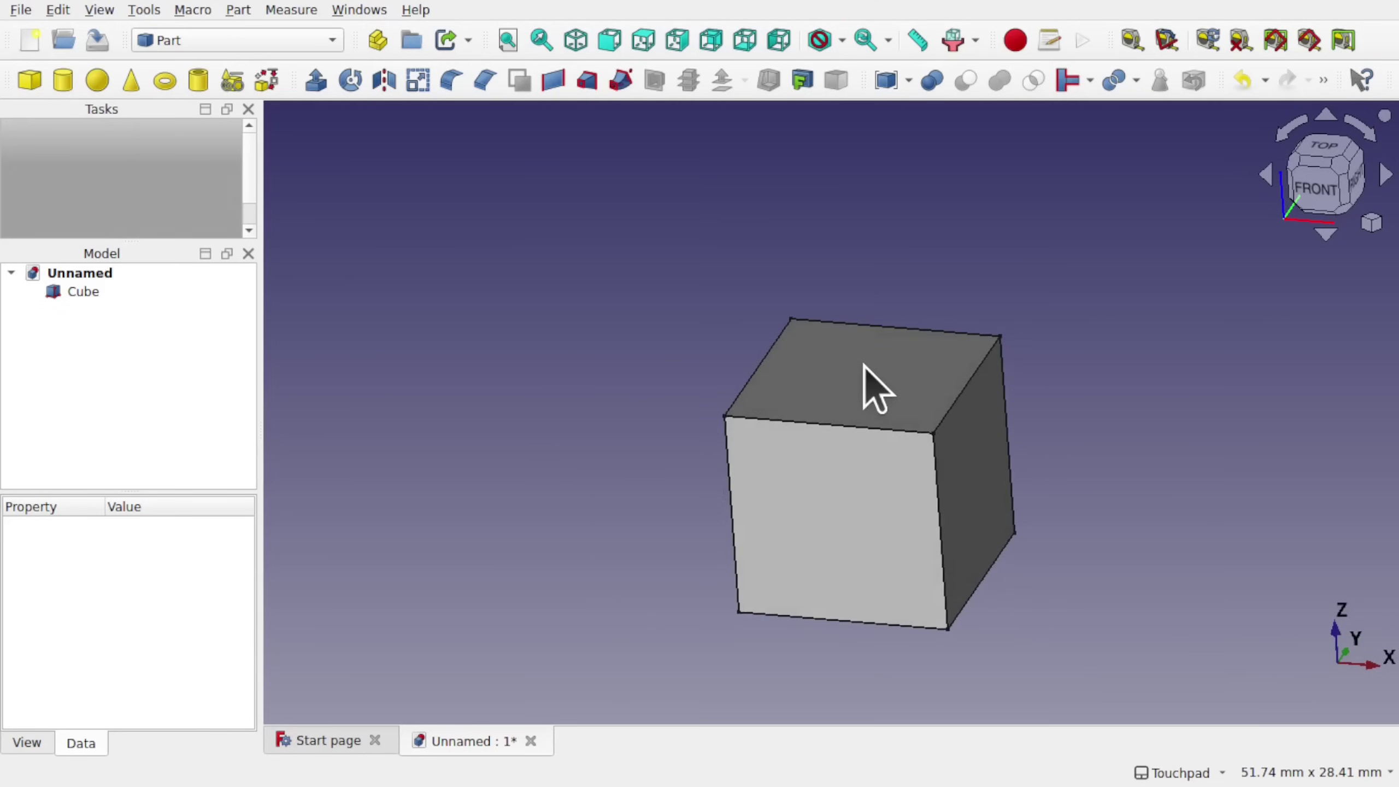
left_click_drag(866, 386, 743, 447, "alt")
left_click_drag(994, 321, 877, 477, "alt")
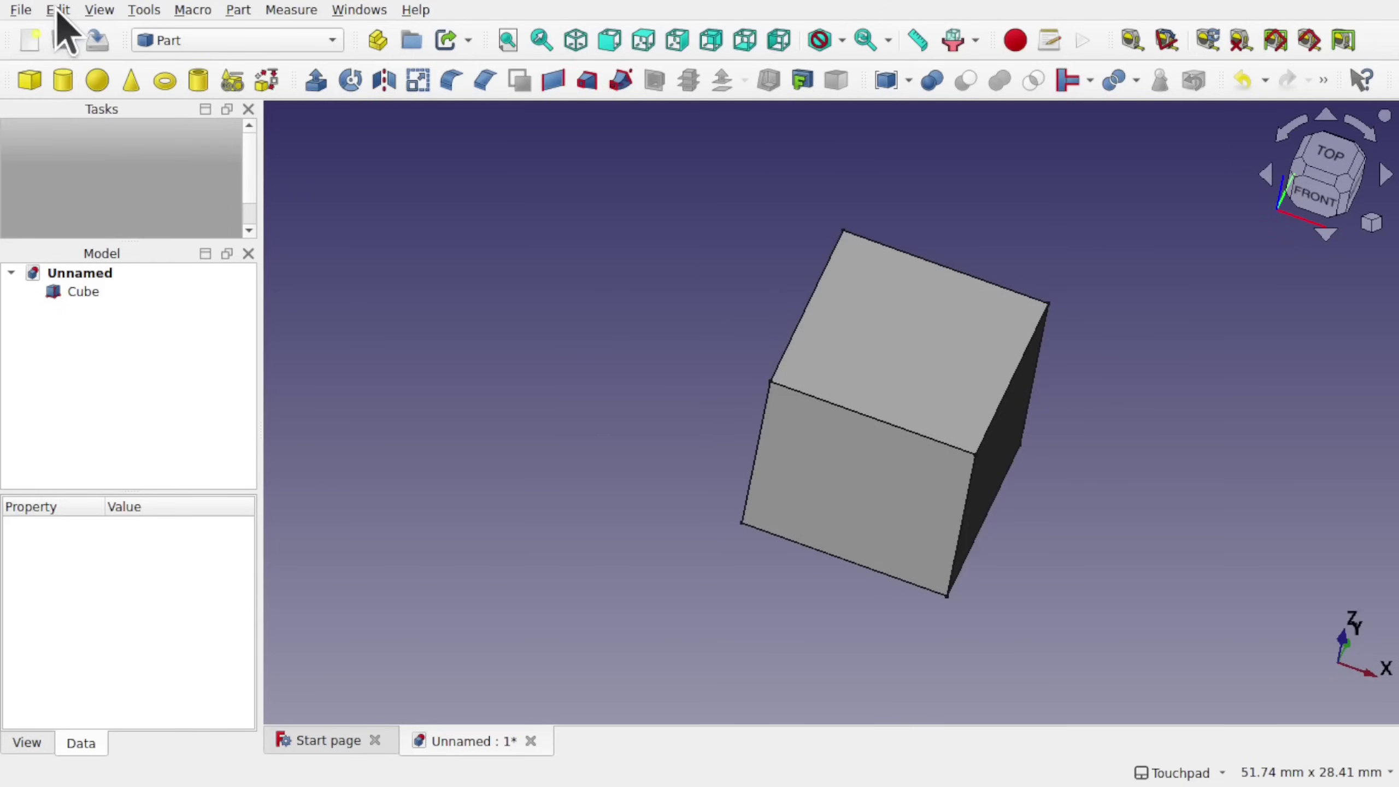
left_click(58, 10)
left_click(205, 449)
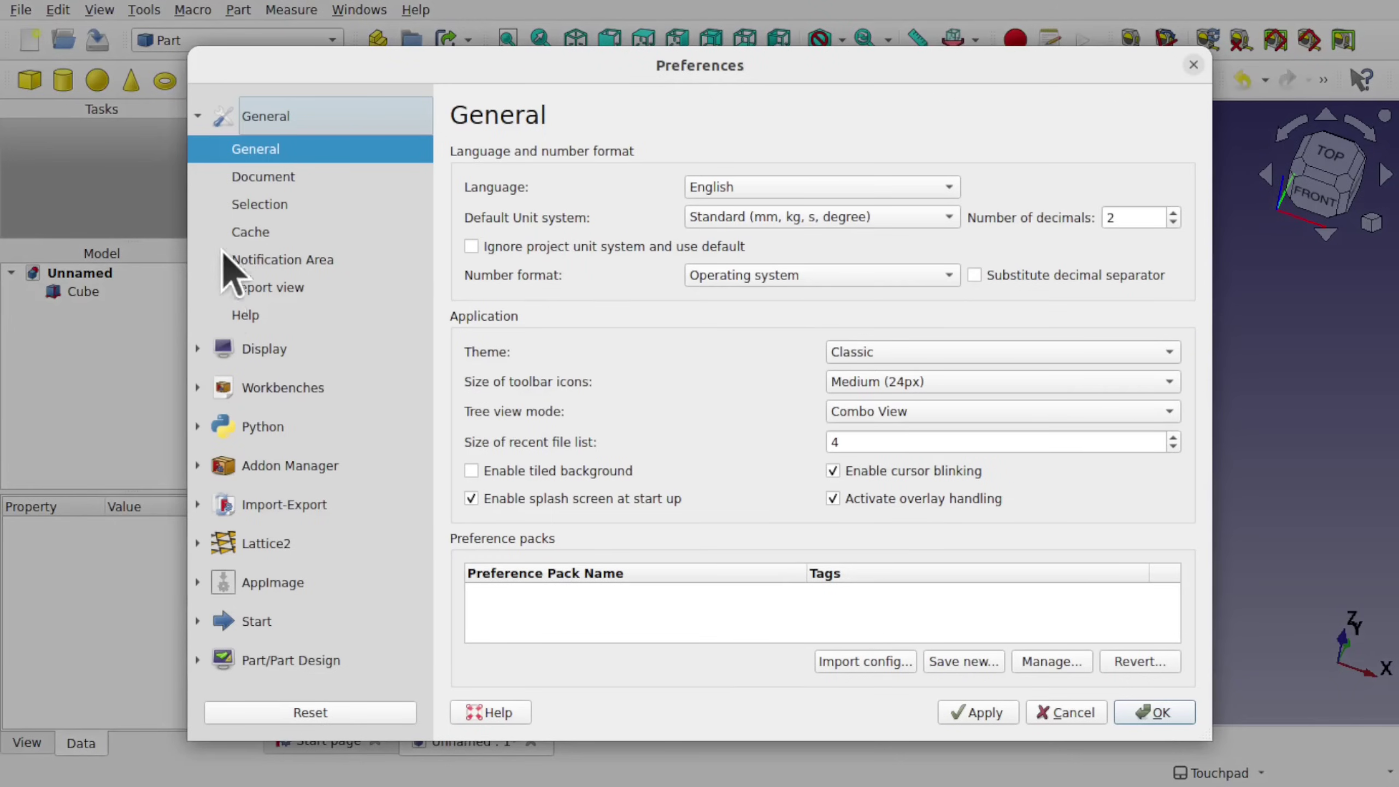
left_click(199, 349)
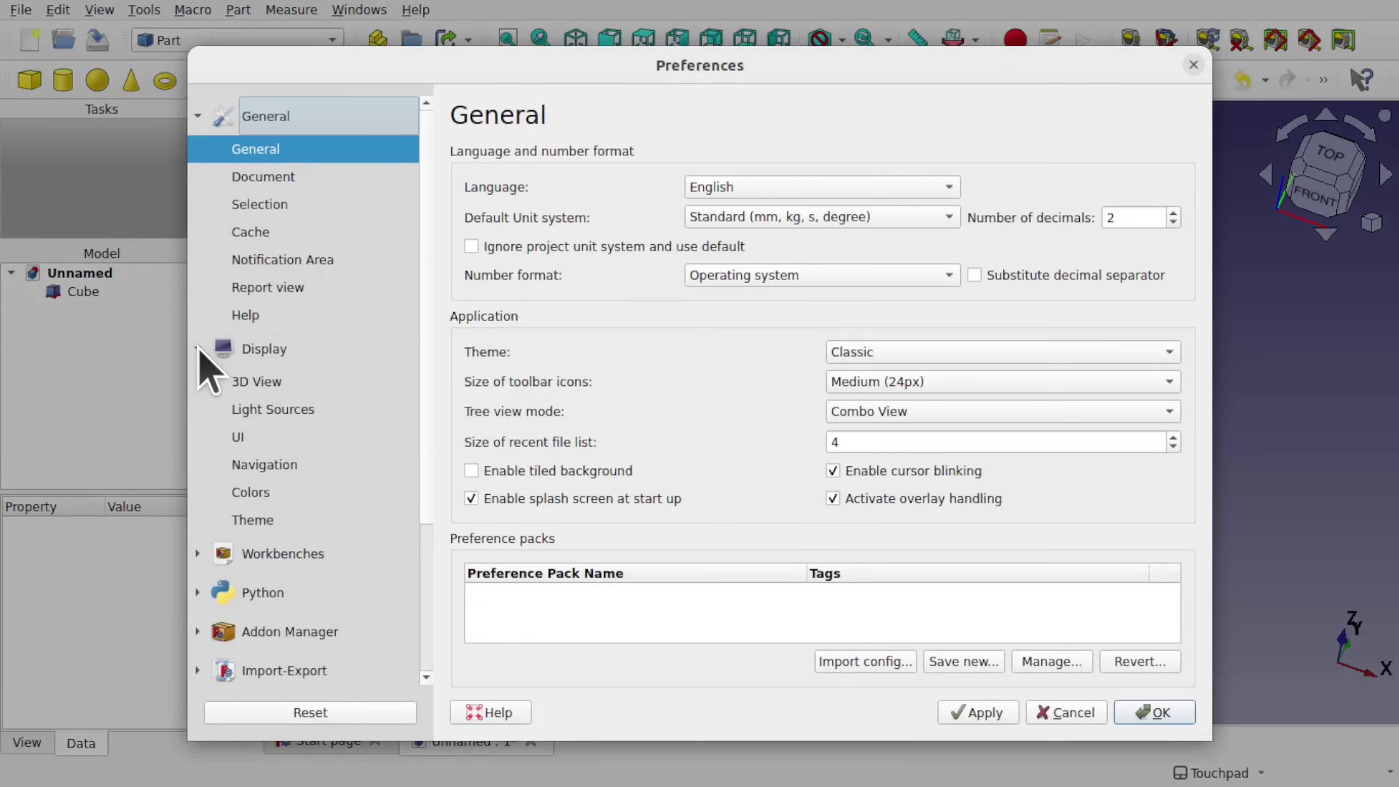
left_click(286, 465)
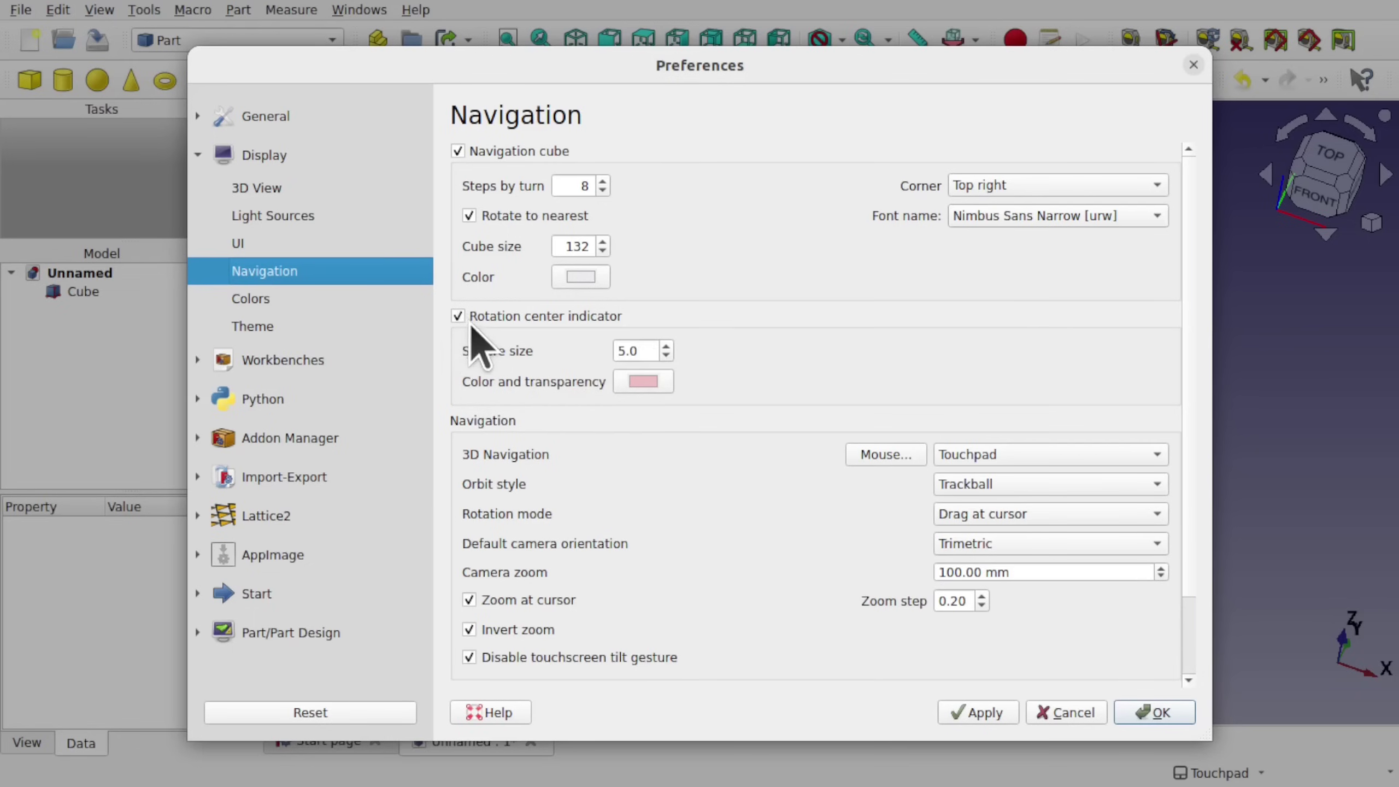
left_click(1063, 715)
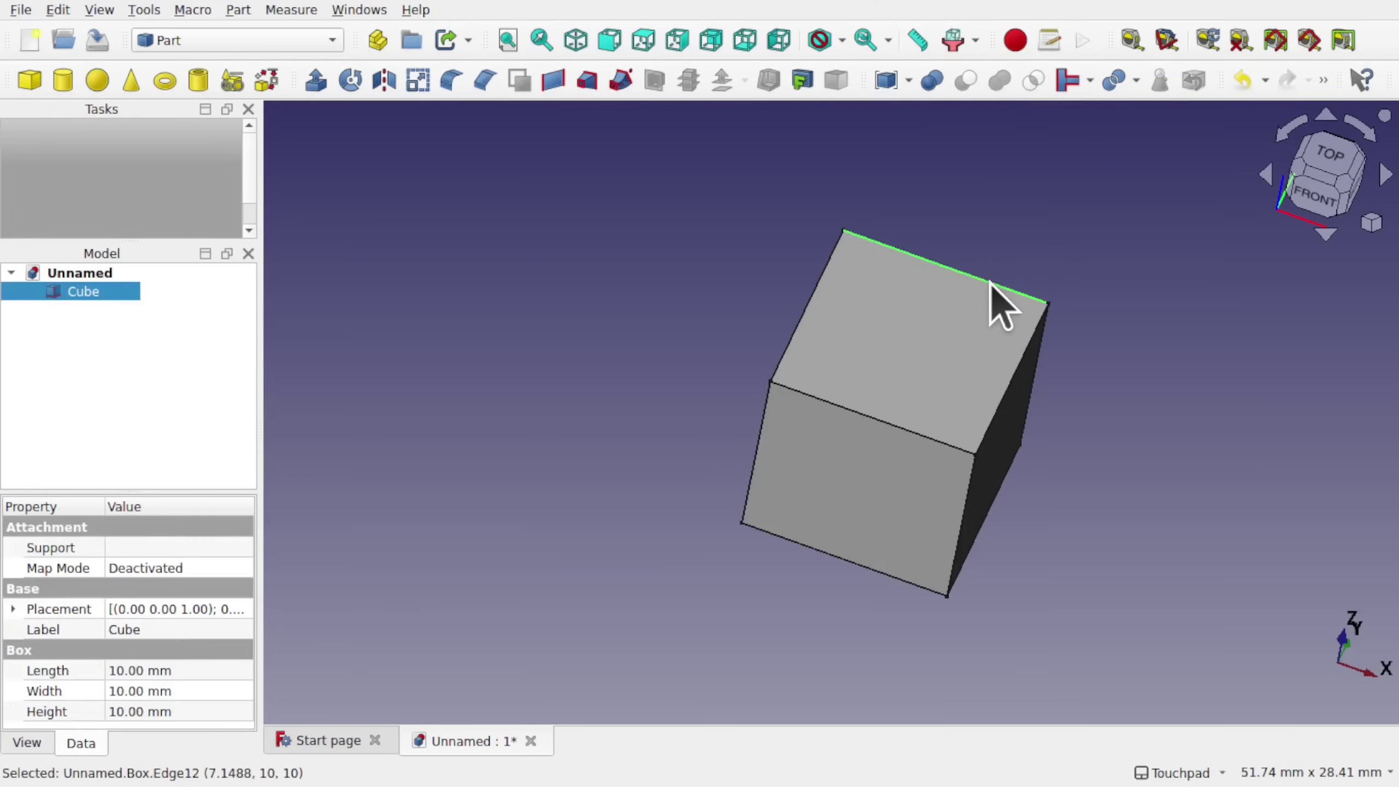
Step: Select three top edges and then a corner vertex of the cube
left_click(815, 313)
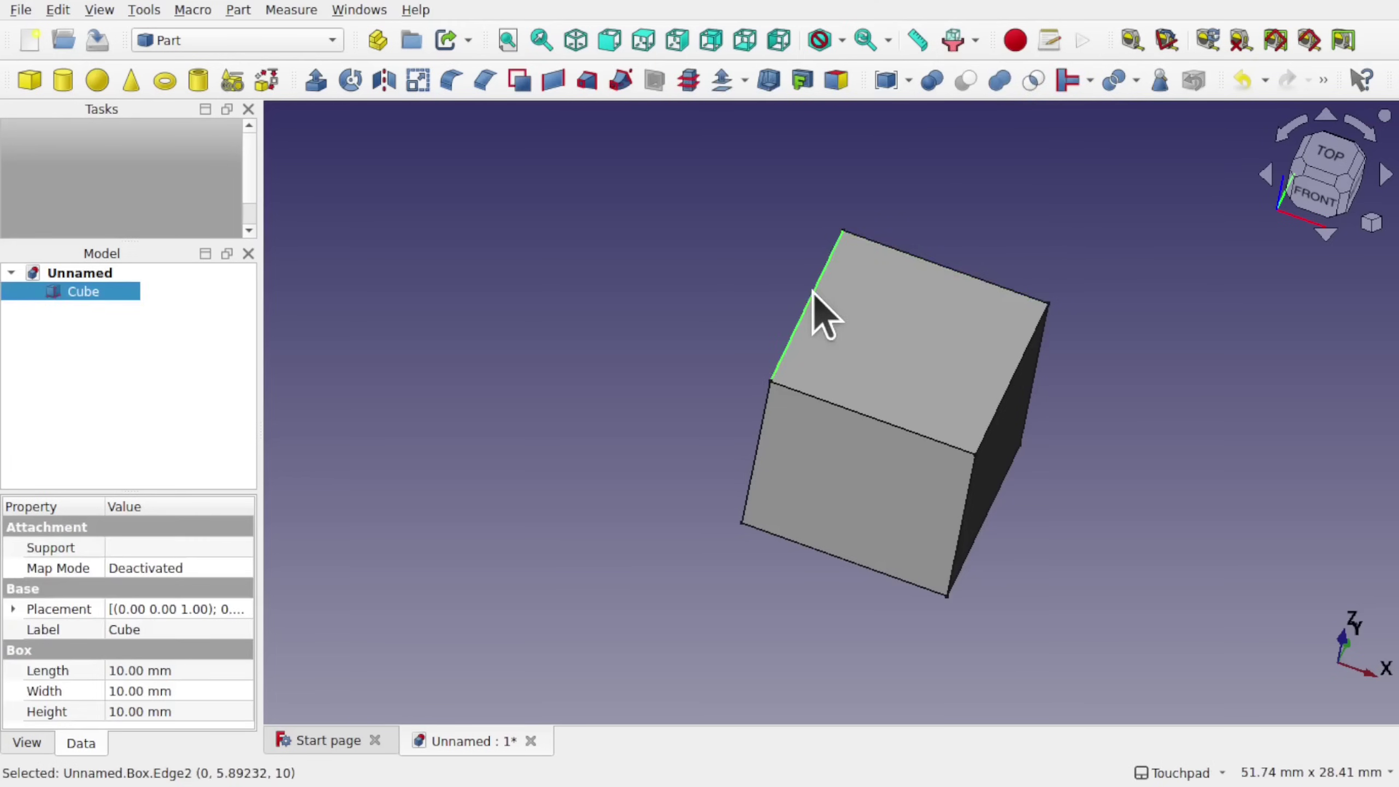
left_click(833, 403)
left_click(1001, 408)
left_click(974, 455)
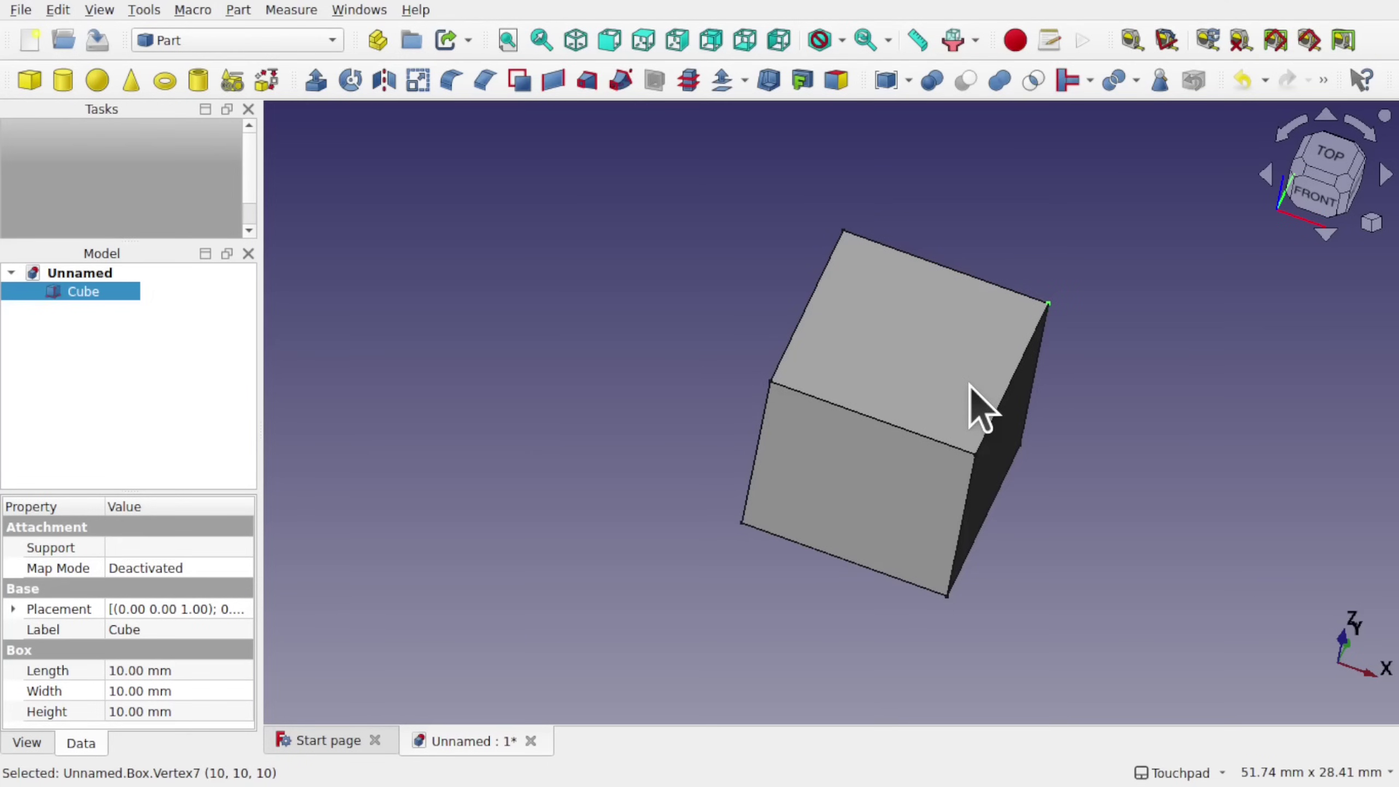
Step: Set the selection filter to Vertex only and pick several cube corners
left_click(980, 46)
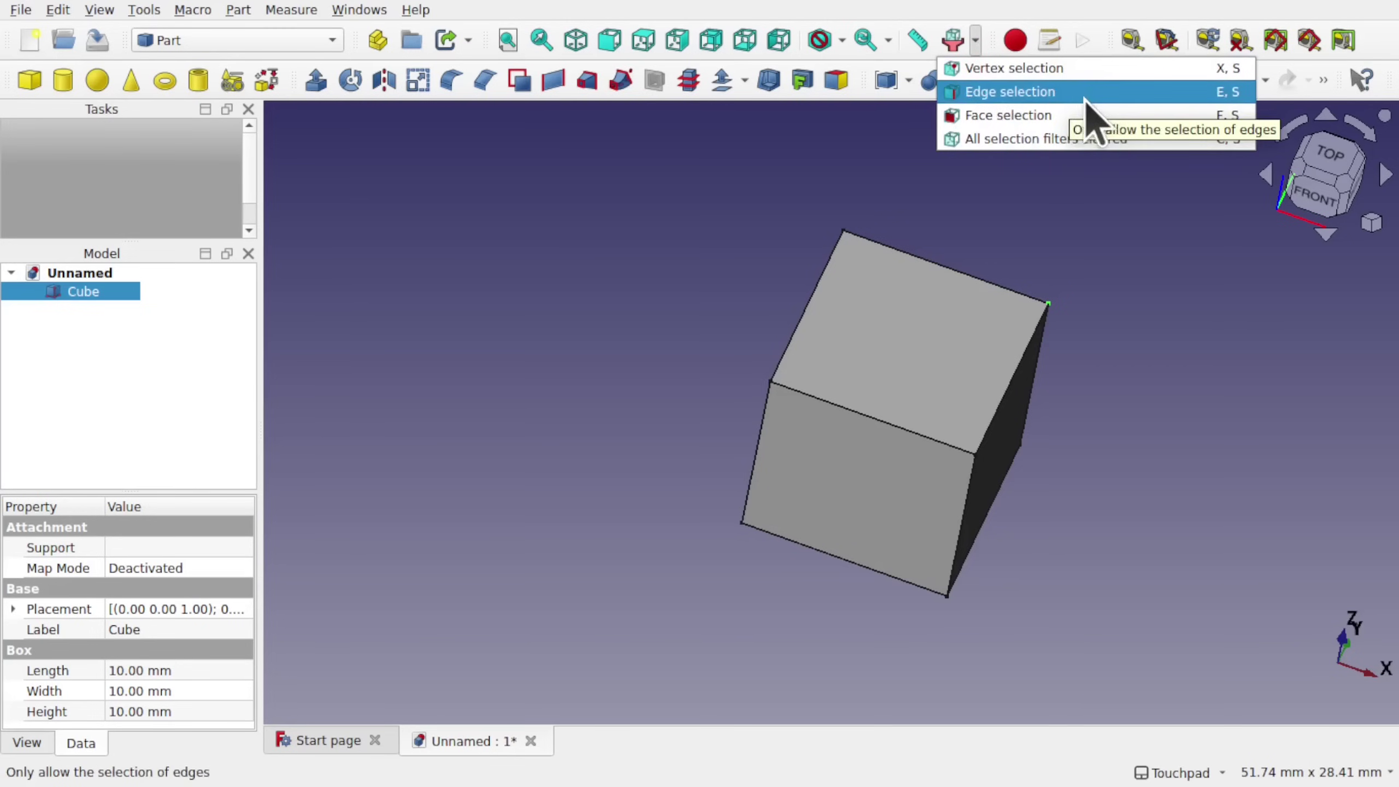
left_click(1023, 70)
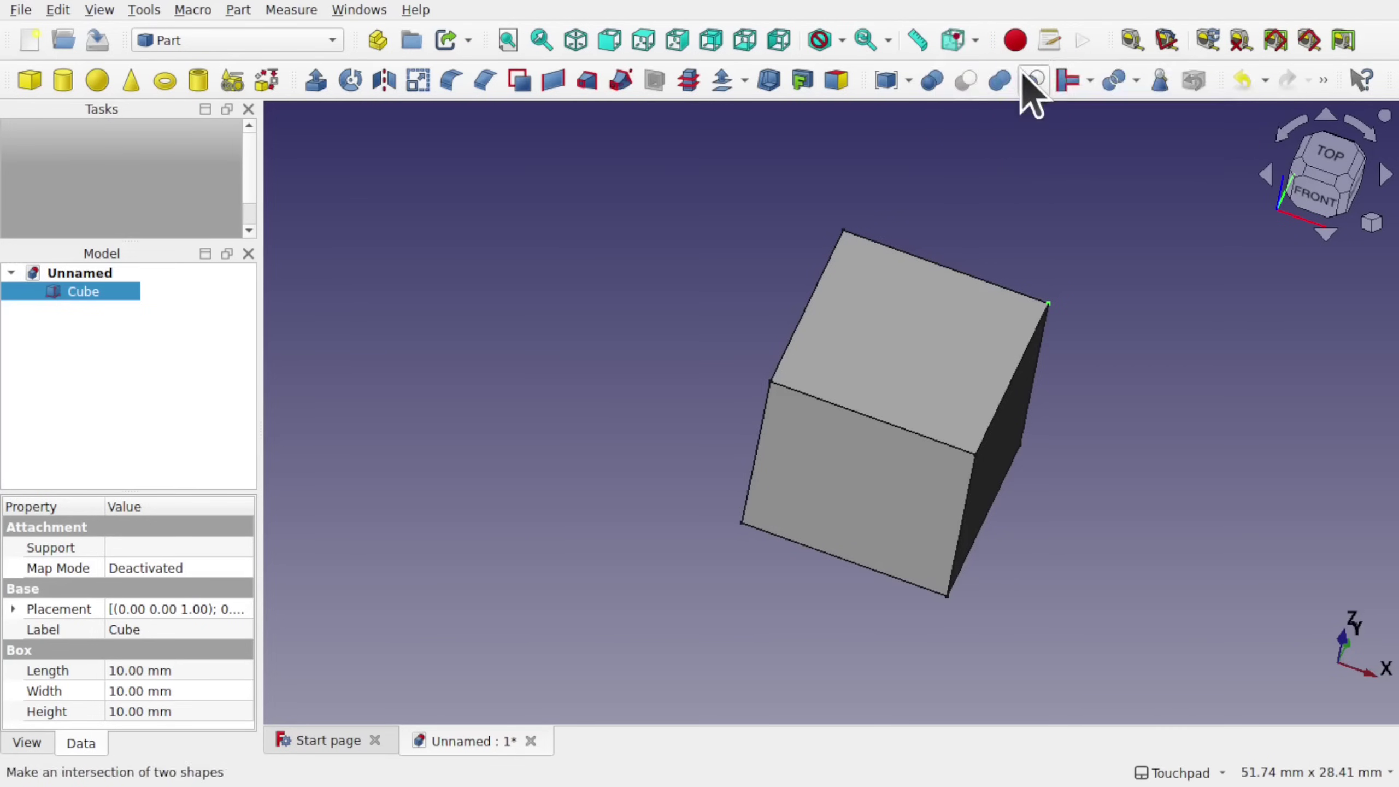
left_click(817, 290)
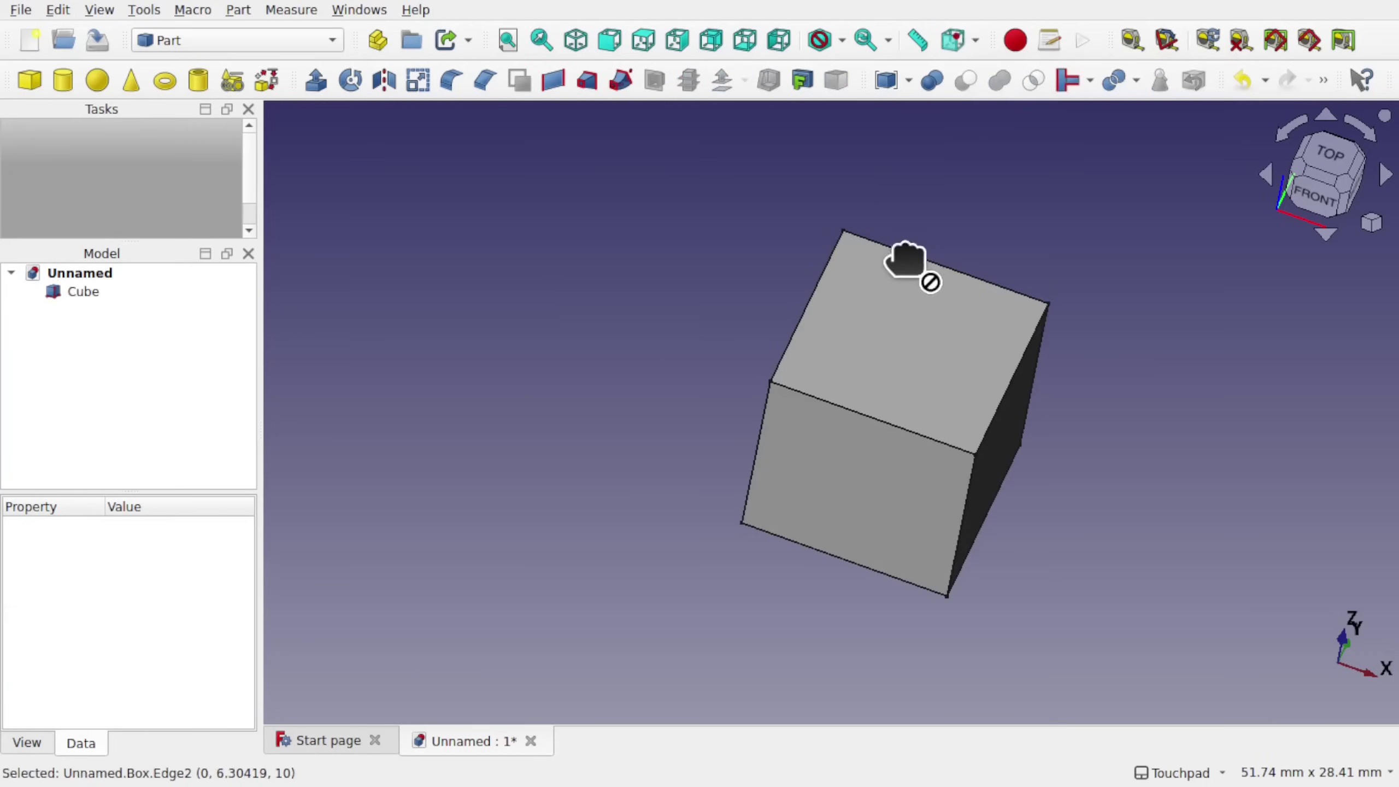
left_click(843, 230)
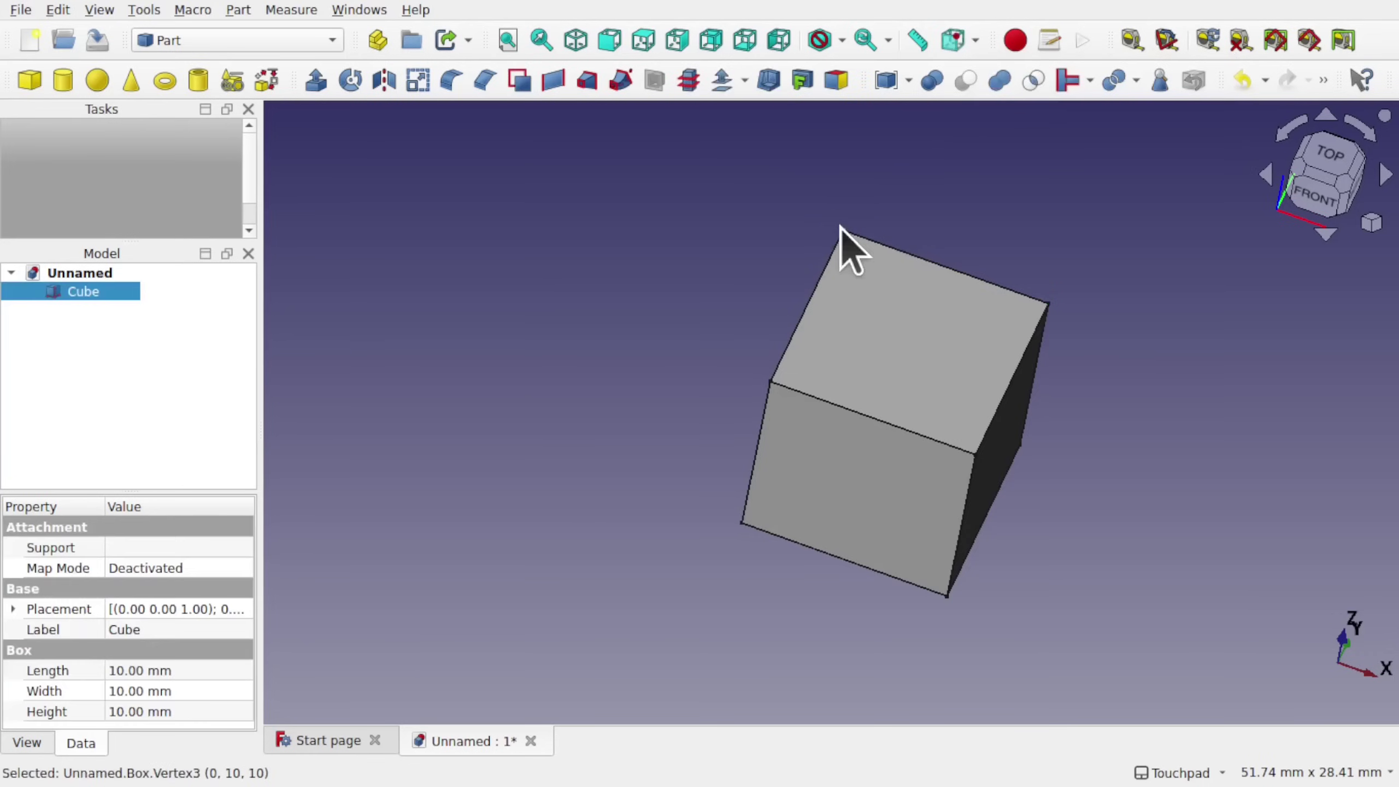
left_click(1048, 303)
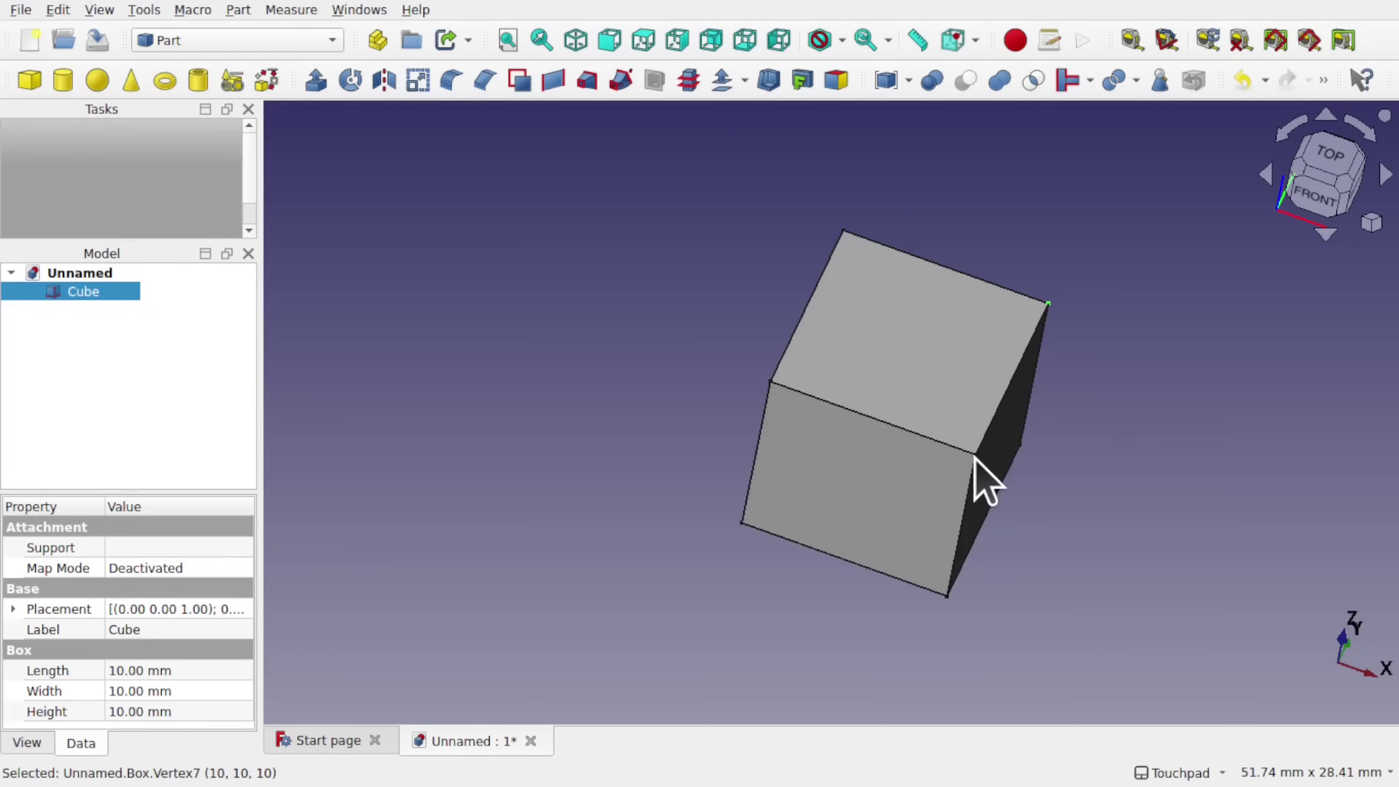
left_click(771, 382)
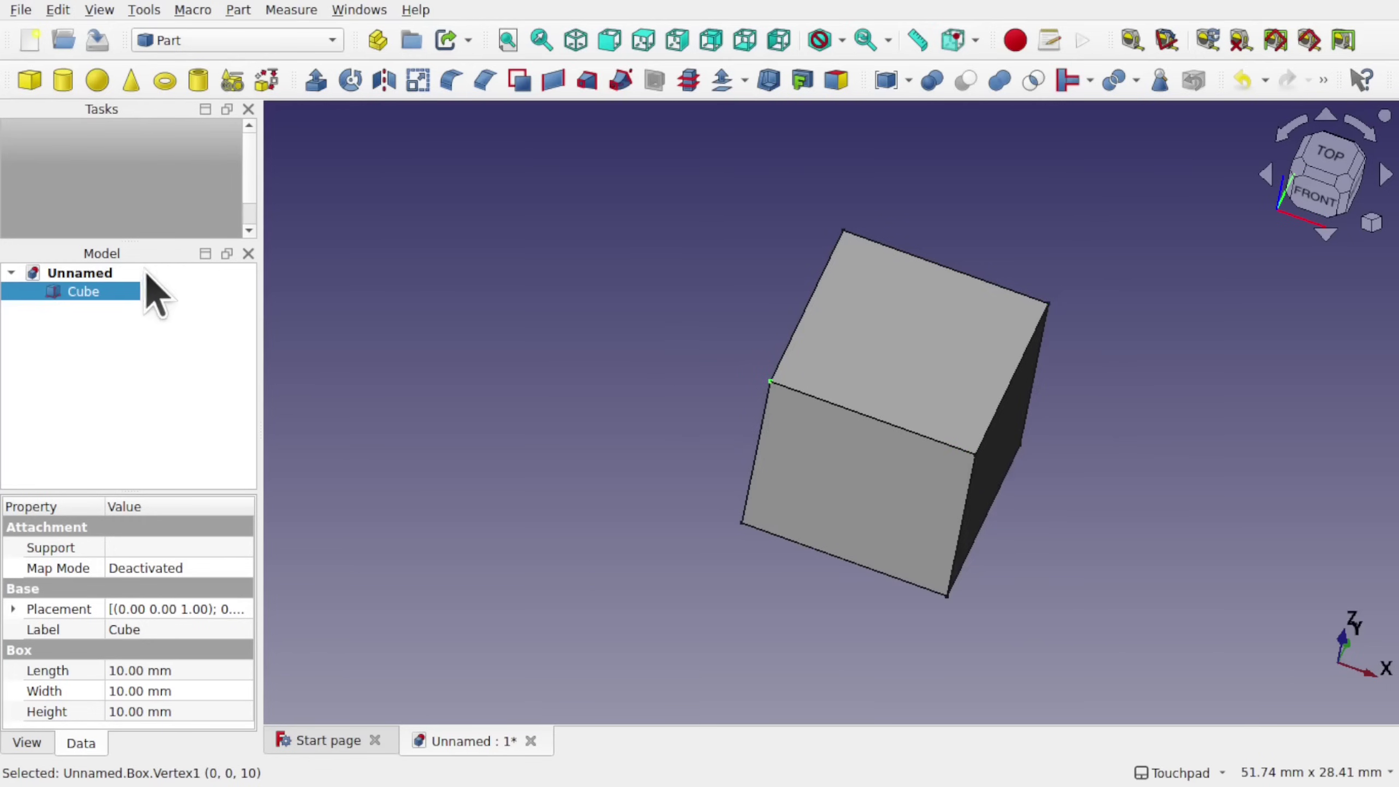
Step: Delete the cube, switch to Part Design, and create a new Body
key("Delete")
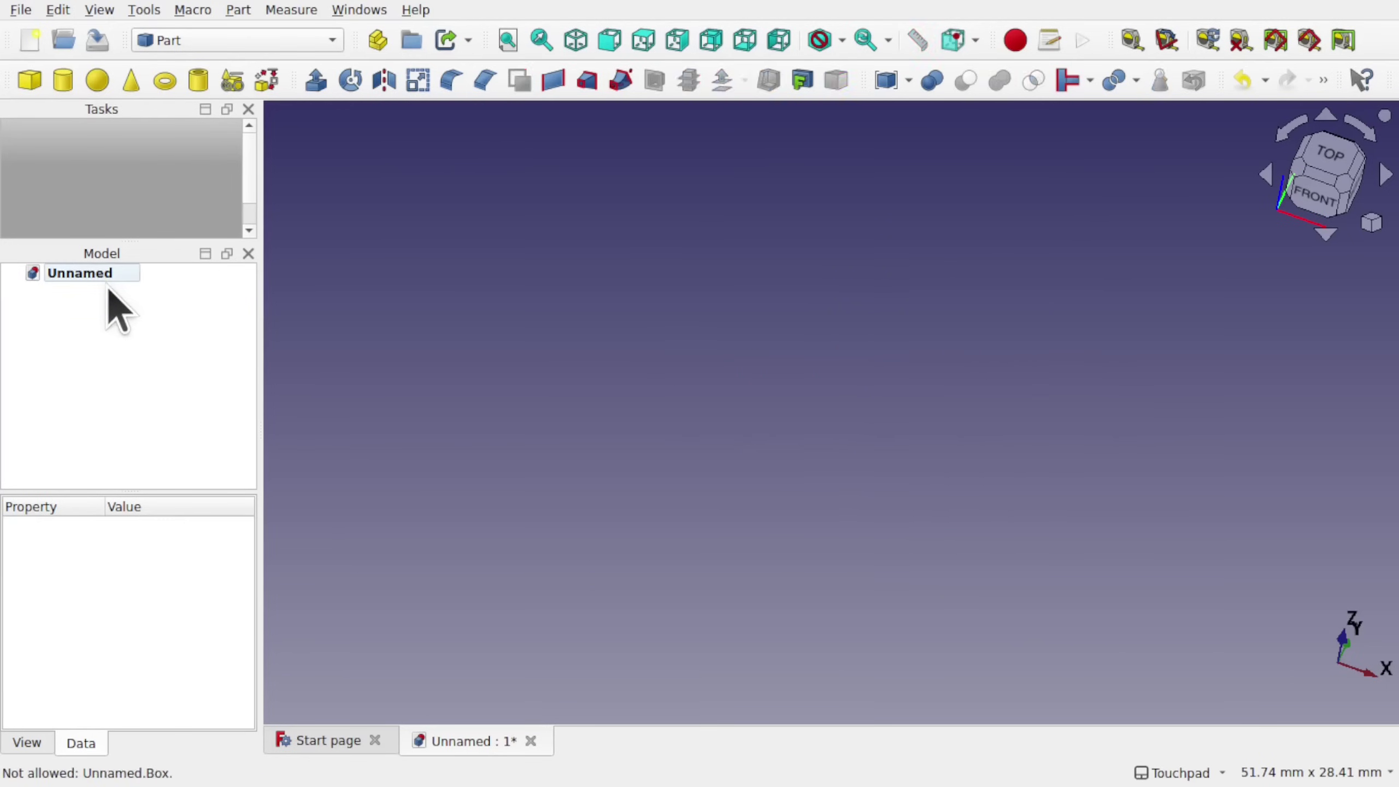
left_click(178, 41)
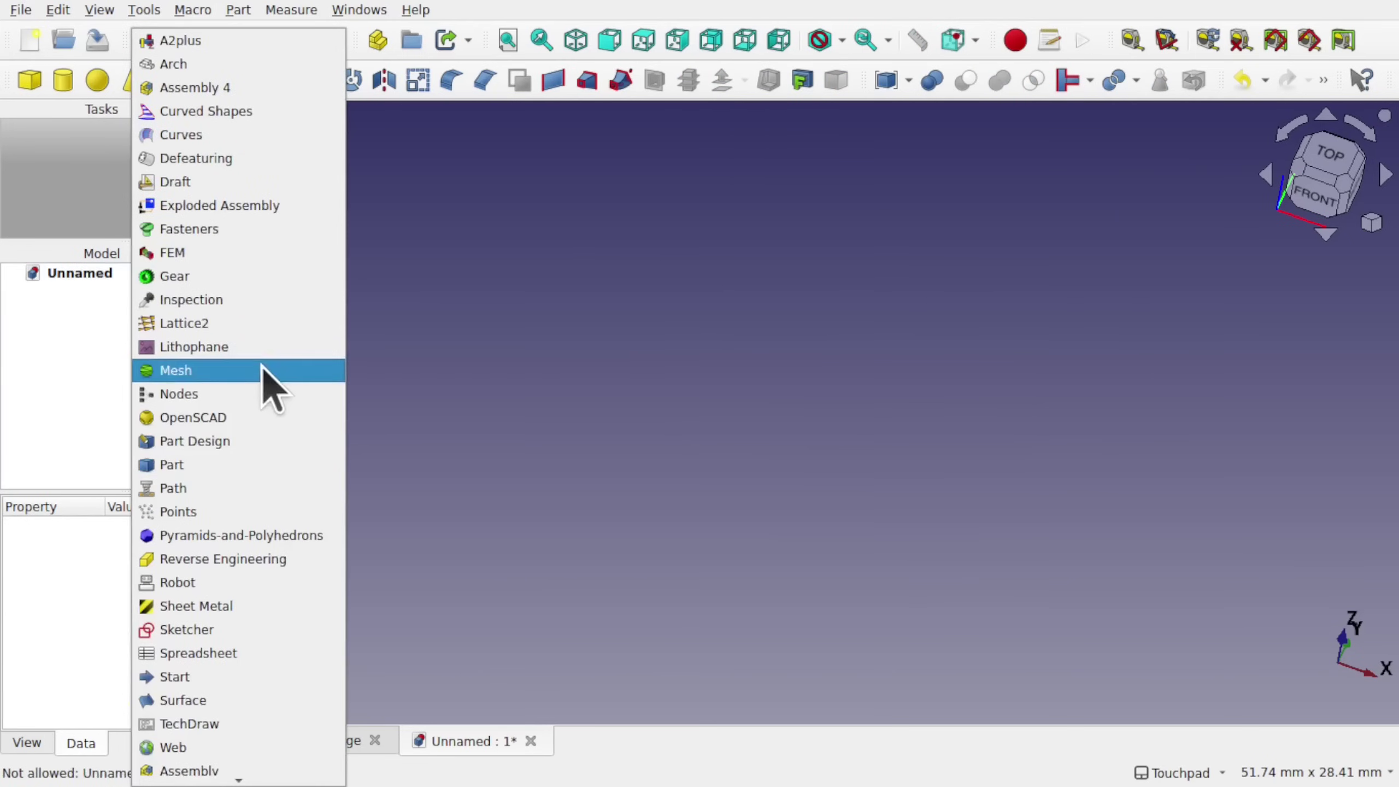
left_click(246, 443)
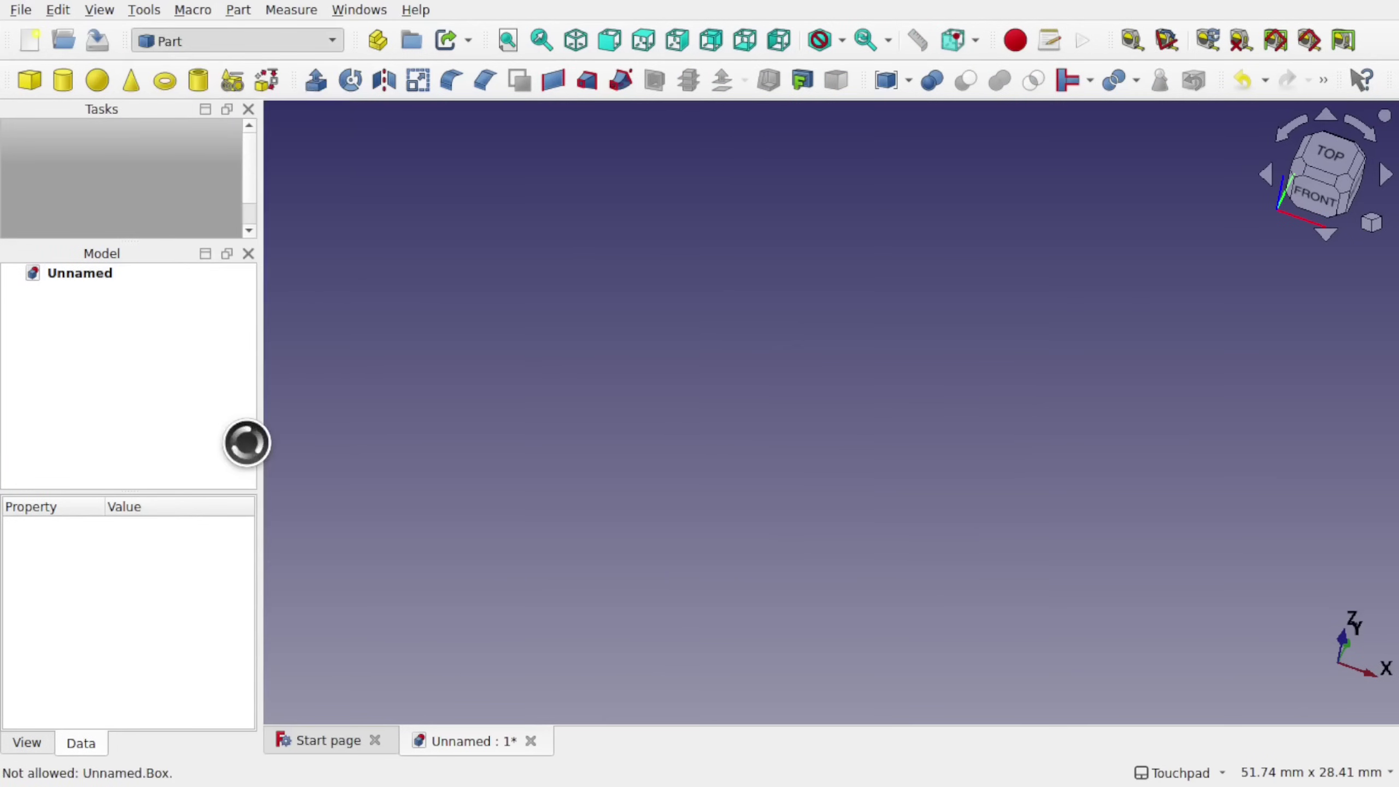
left_click(69, 174)
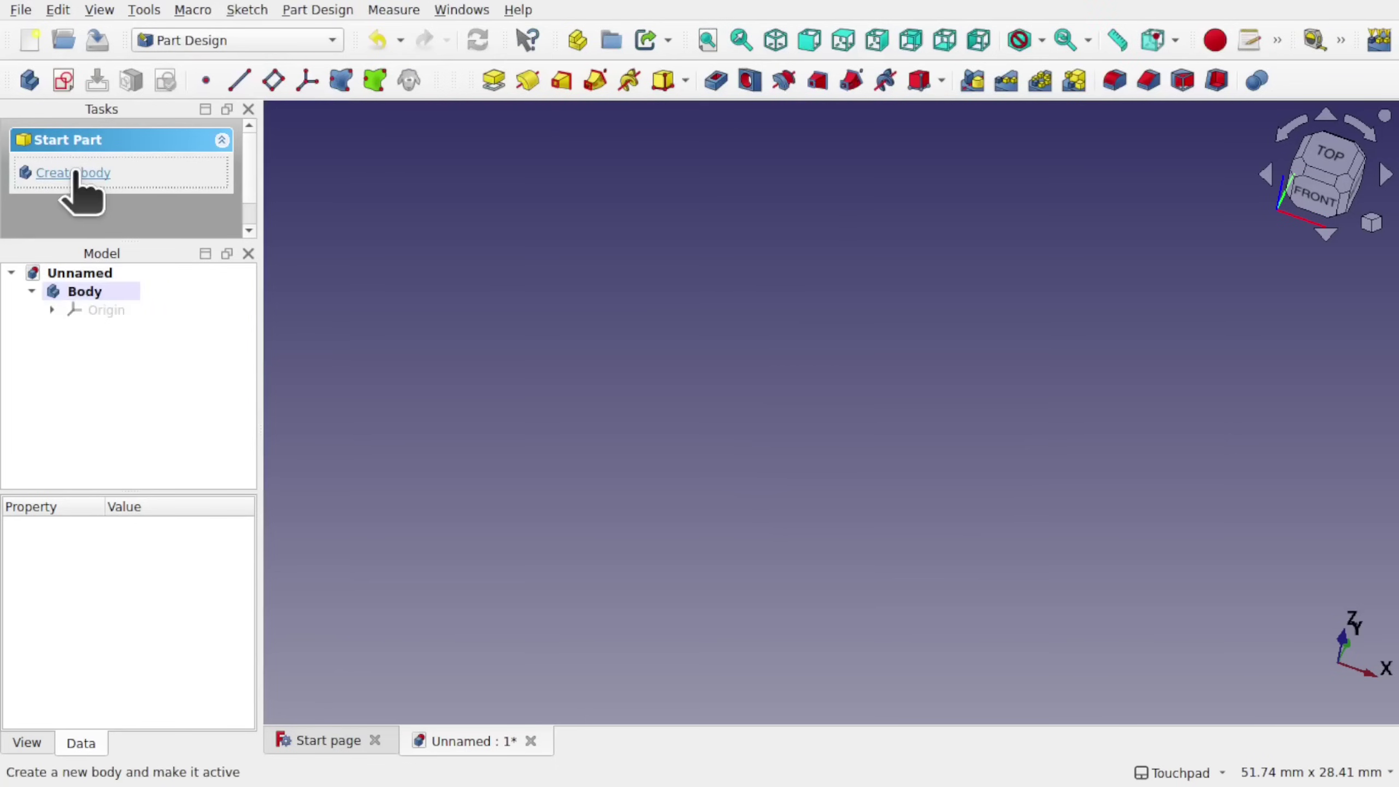
Step: Create a new sketch supported on the XY-plane and open it in Sketcher
left_click(64, 80)
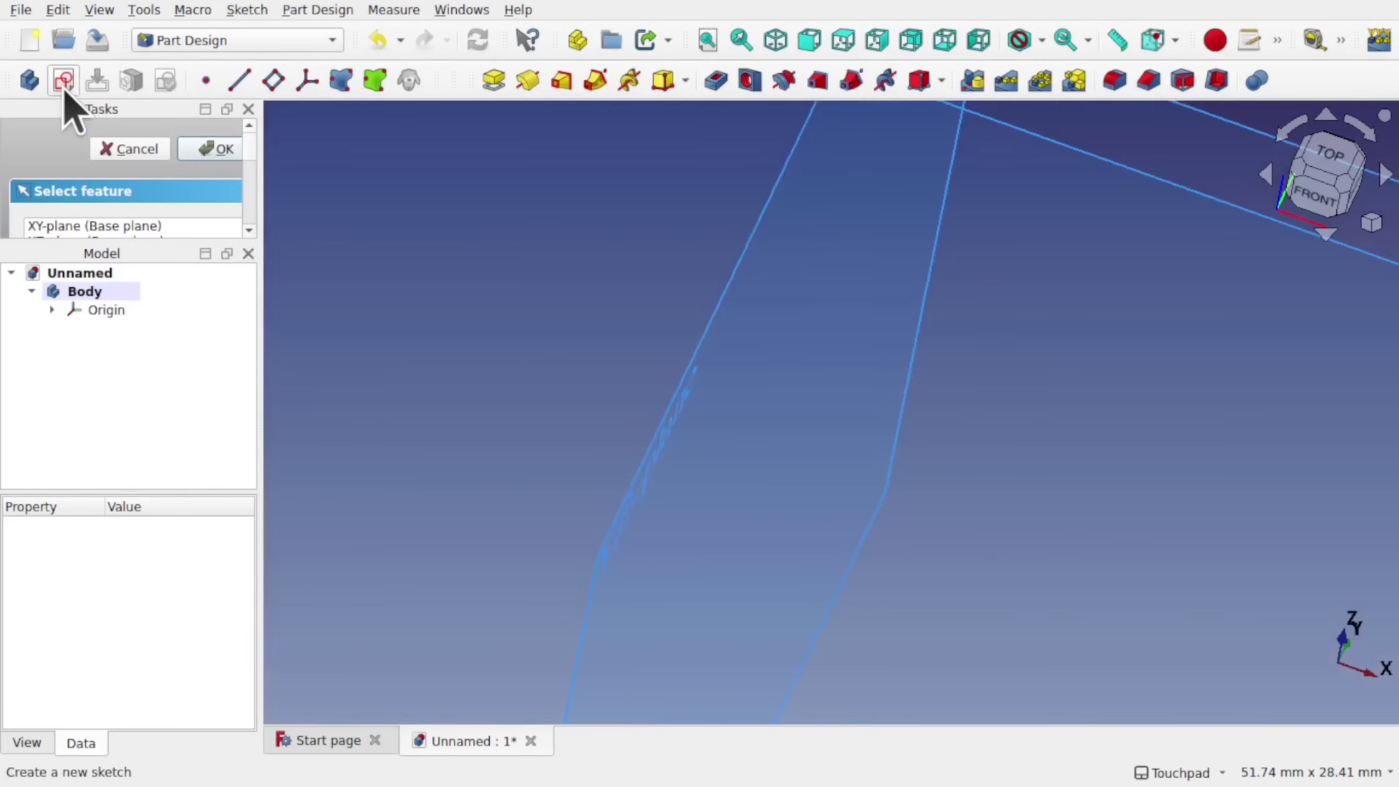
scroll(604, 204, "down", 8)
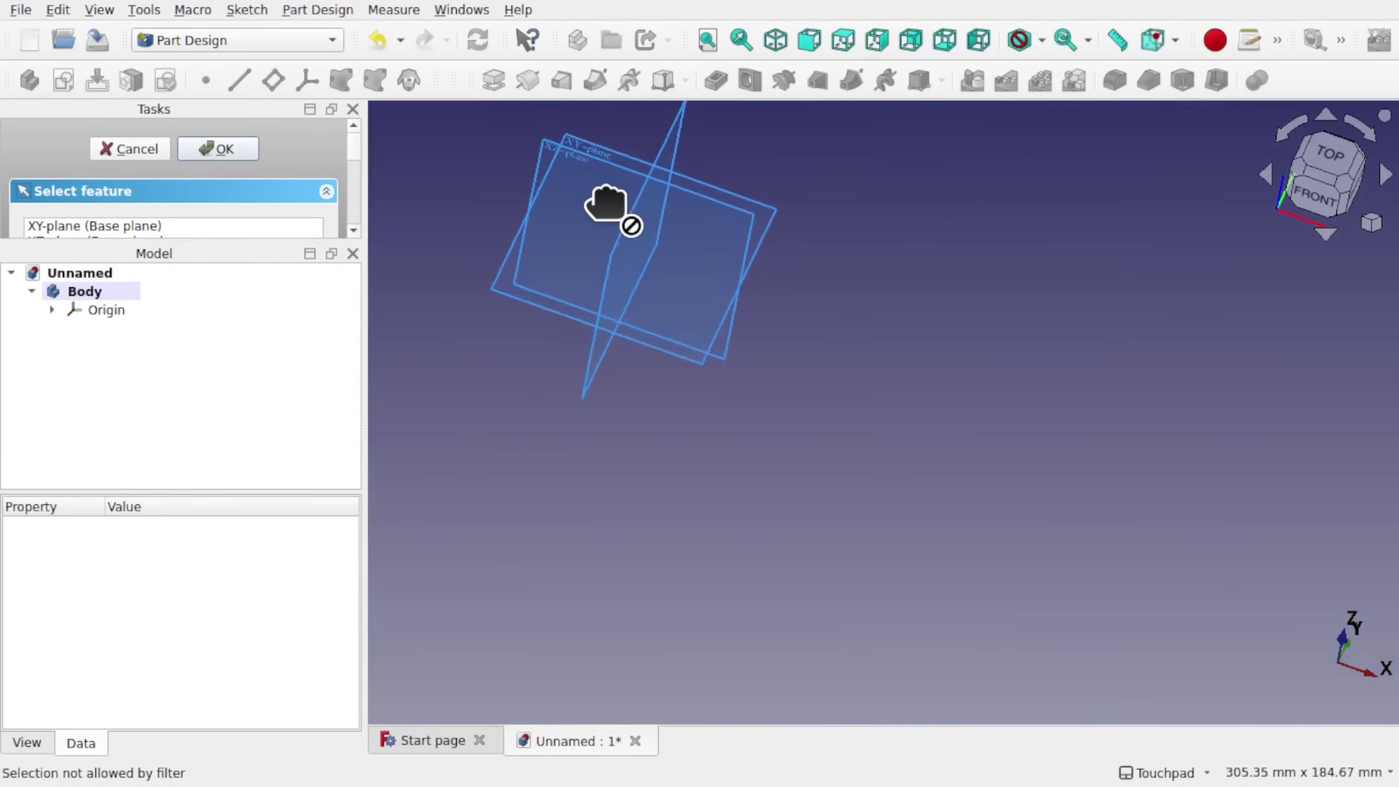
scroll(603, 204, "up", 2)
left_click(598, 138)
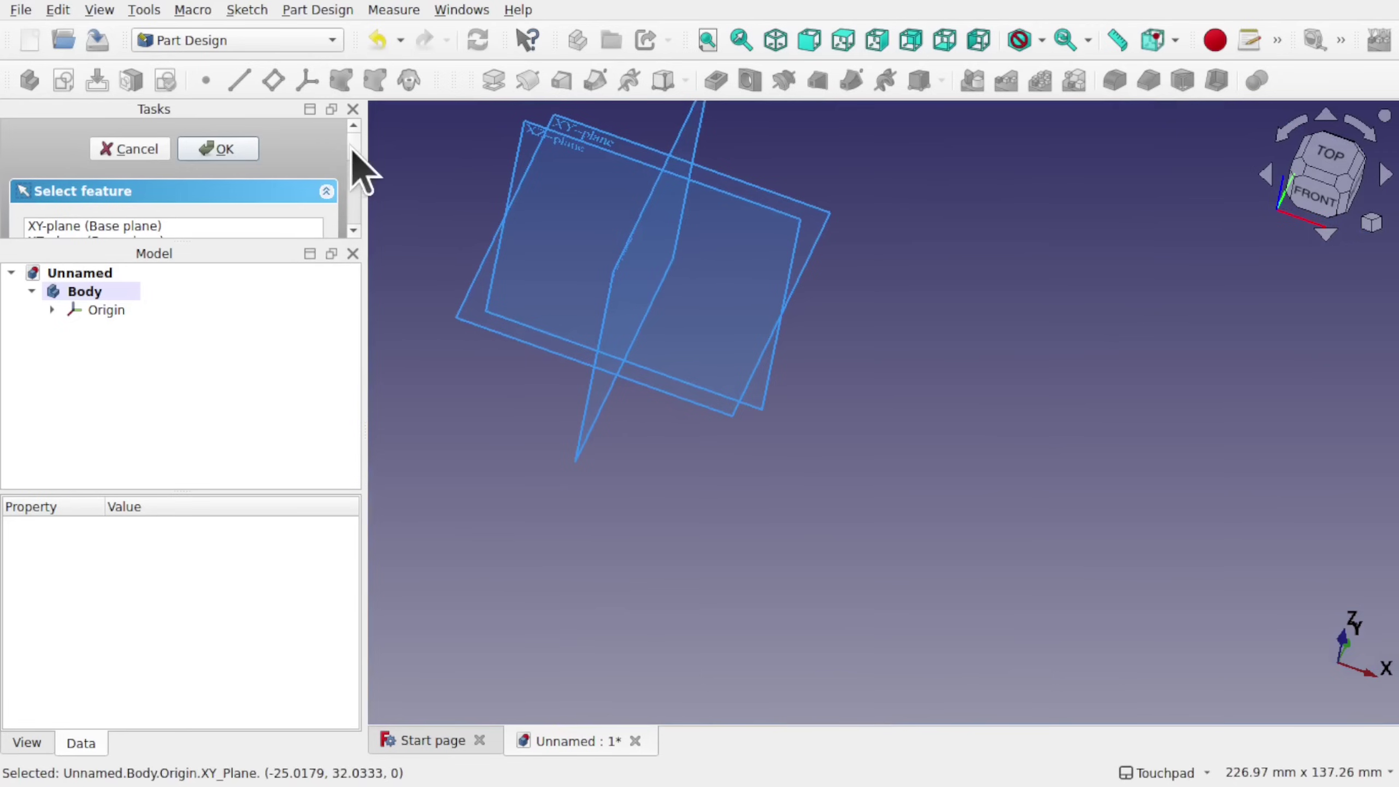
scroll(355, 182, "down", 5)
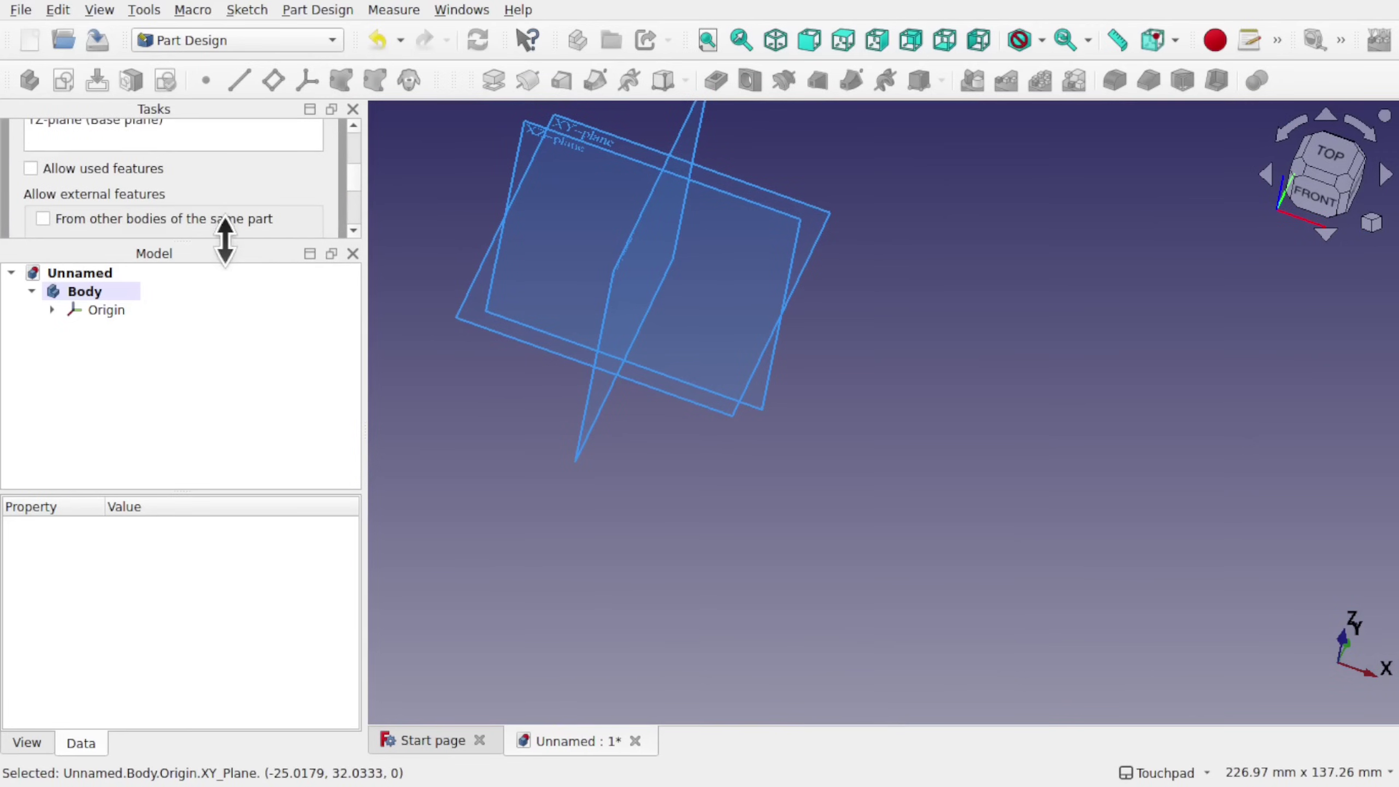
left_click_drag(225, 241, 250, 523)
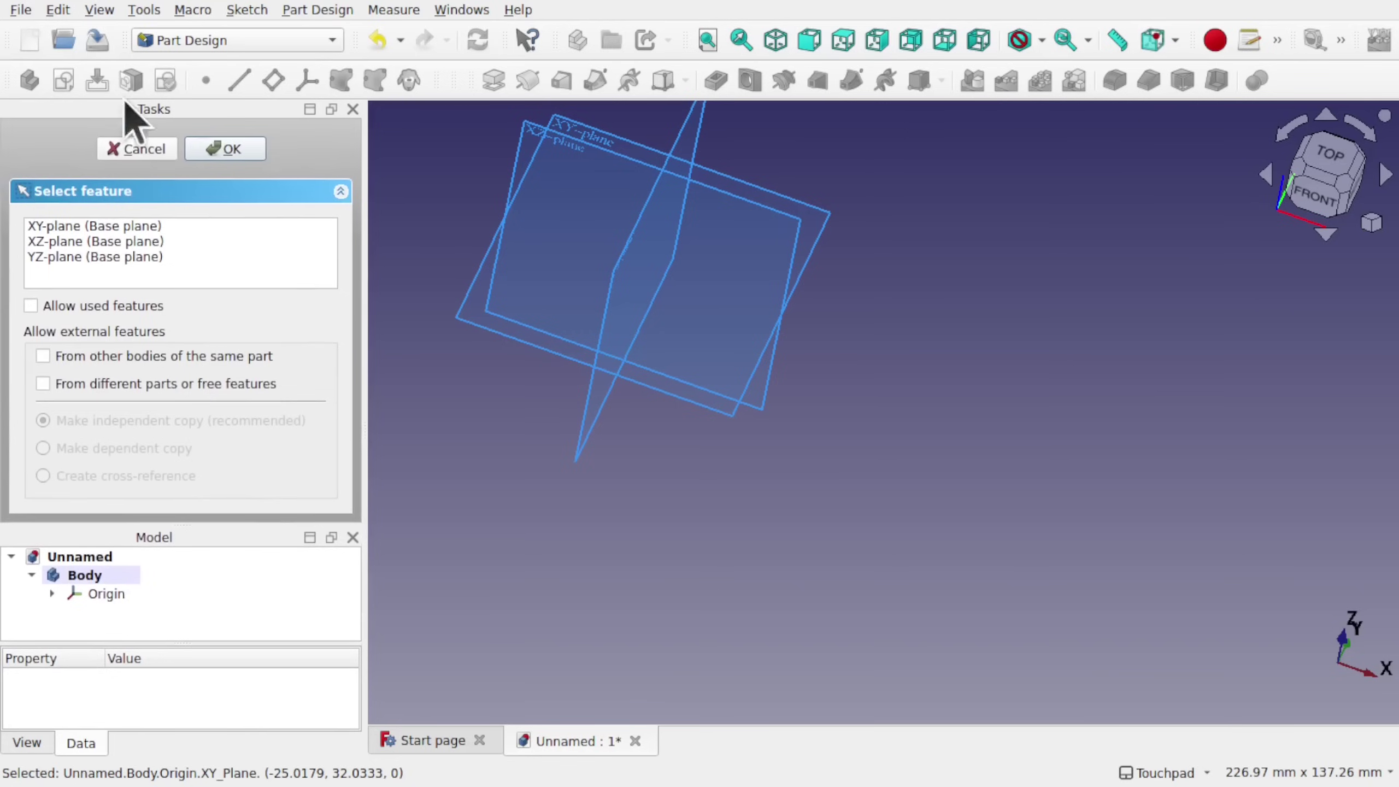
left_click(109, 230)
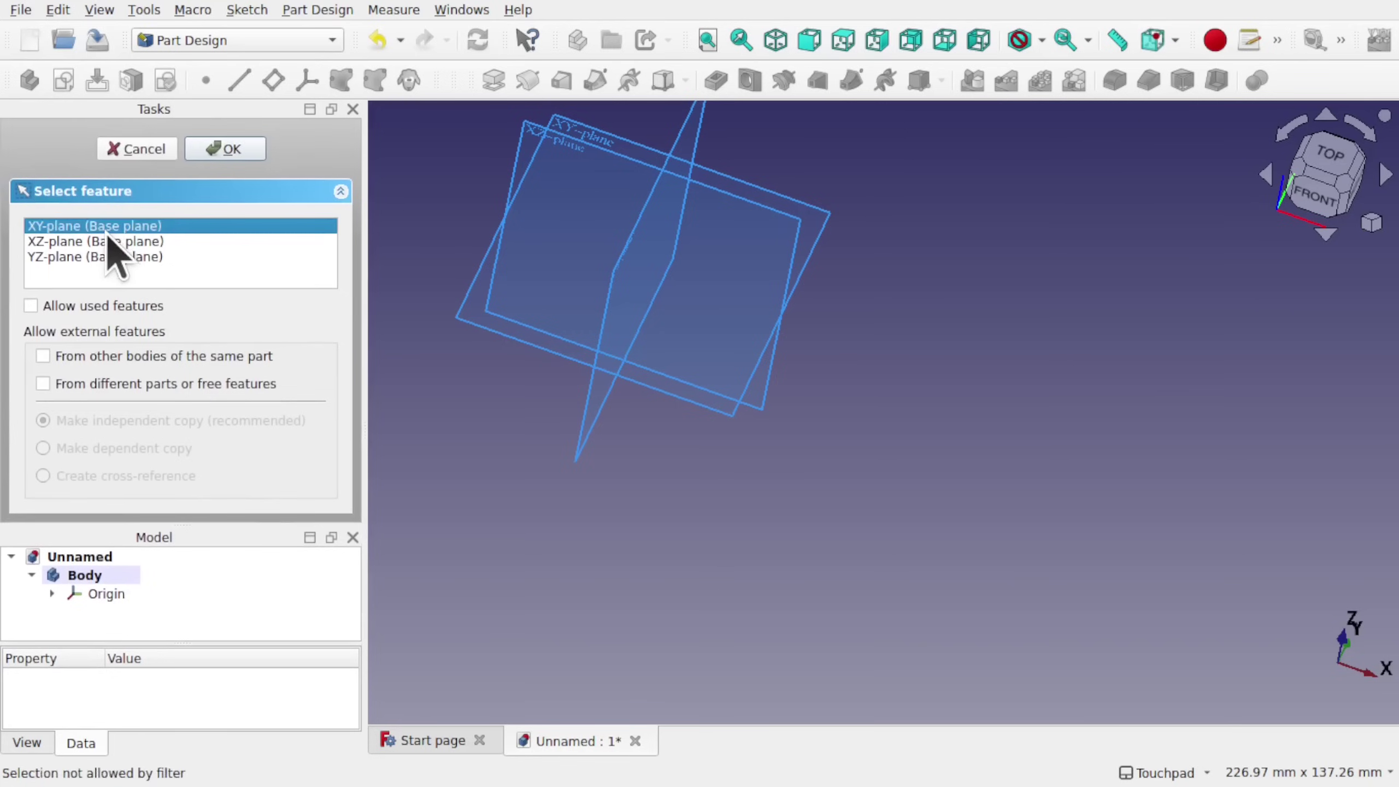
left_click(227, 148)
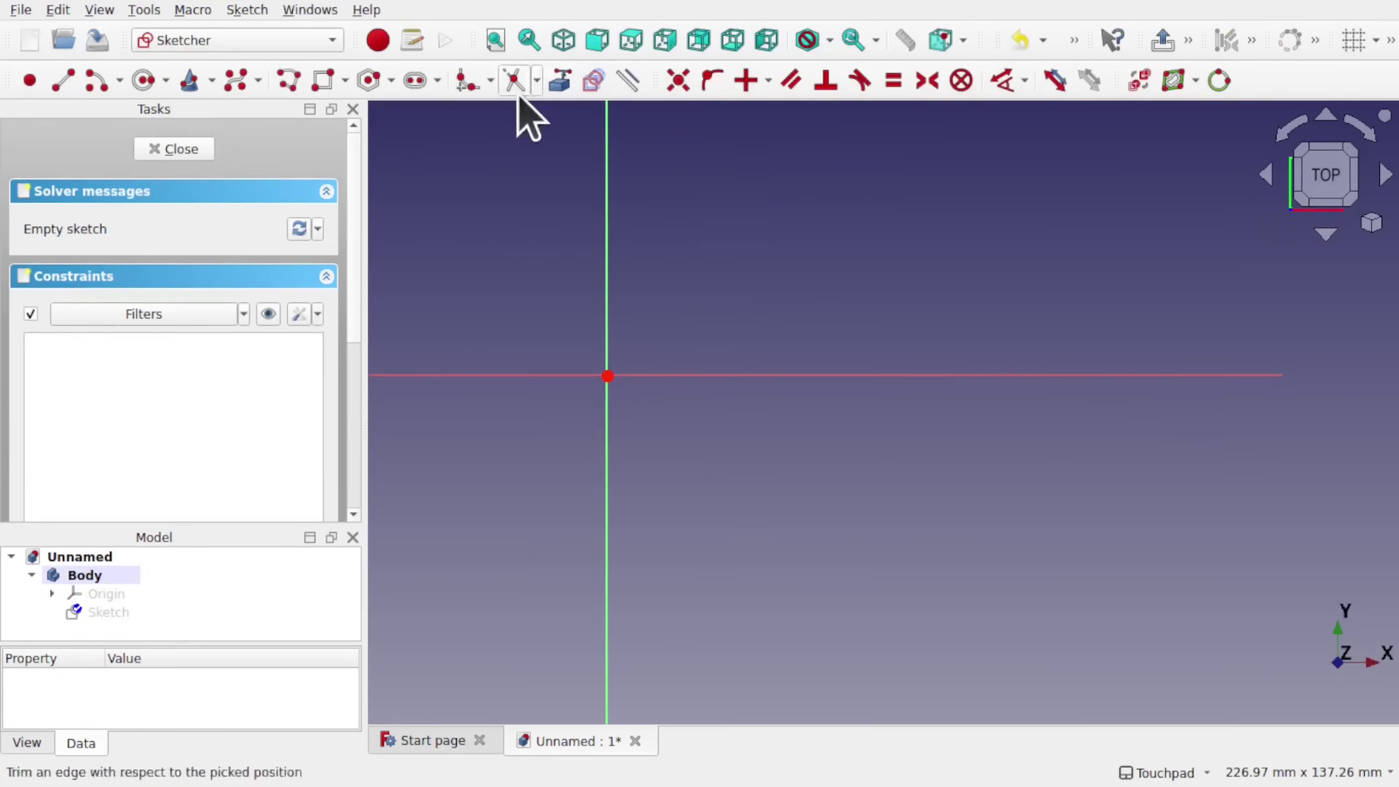
Step: Draw a rectangle around the sketch origin and close the sketch
left_click(325, 83)
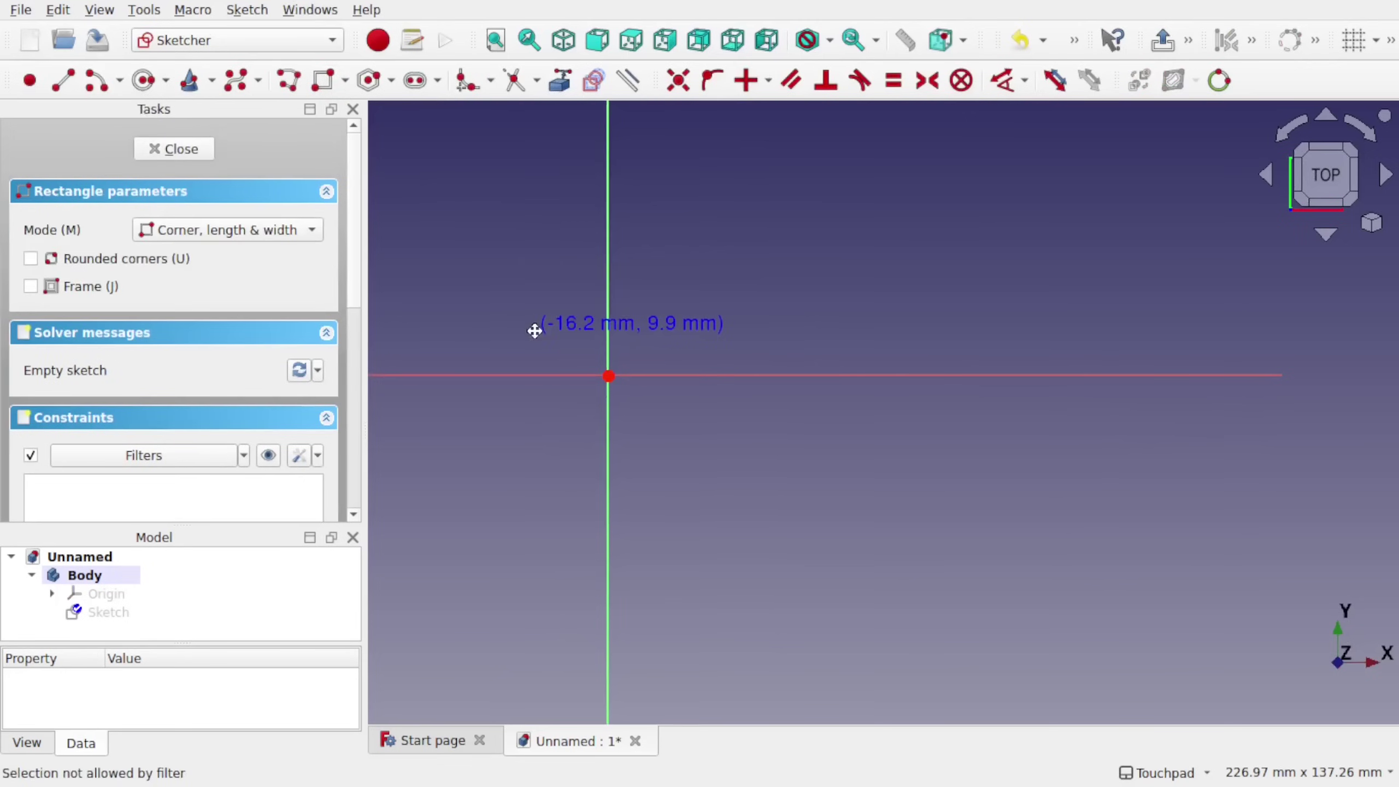
mouse_move(537, 328)
middle_mouse_down()
mouse_move(872, 316)
mouse_move(753, 225)
middle_mouse_up()
left_click(735, 199)
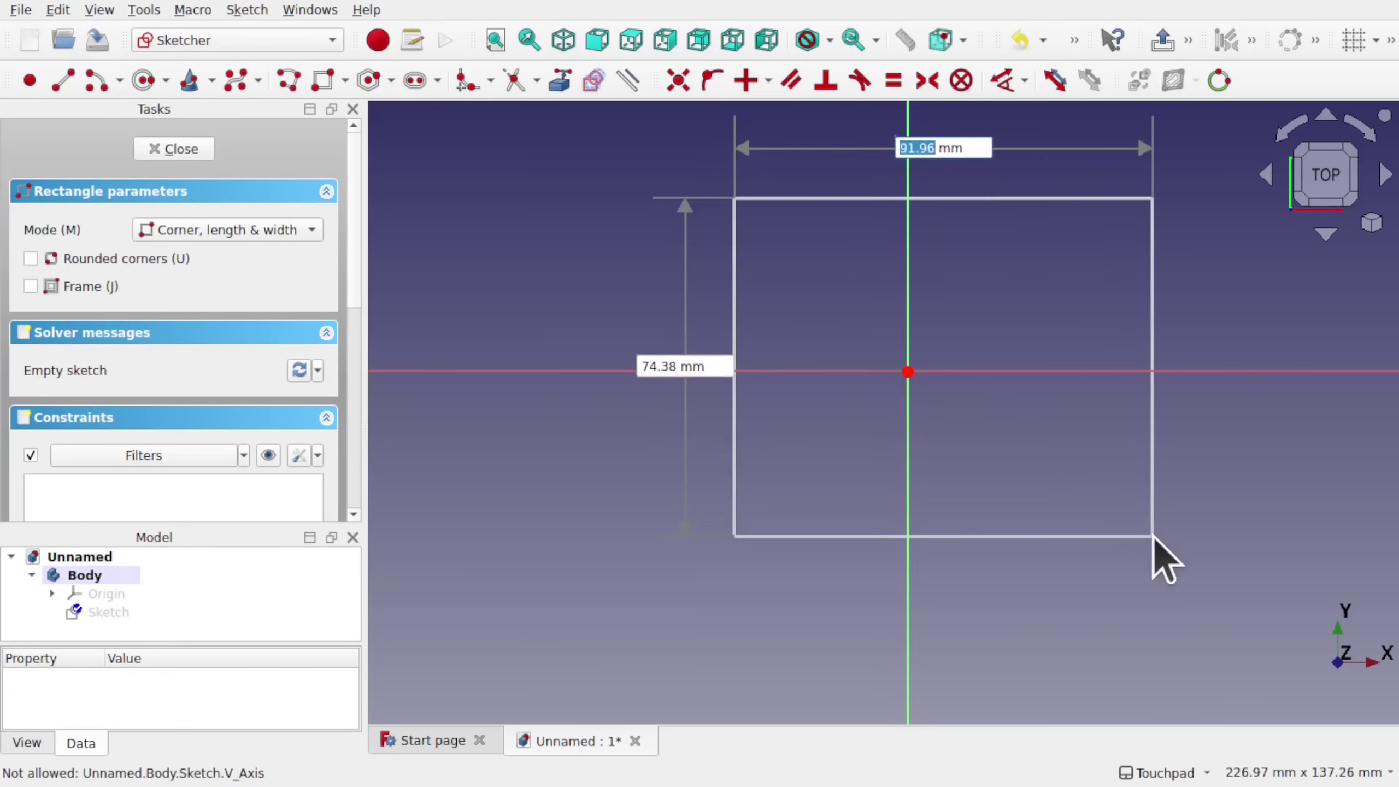
left_click(1154, 527)
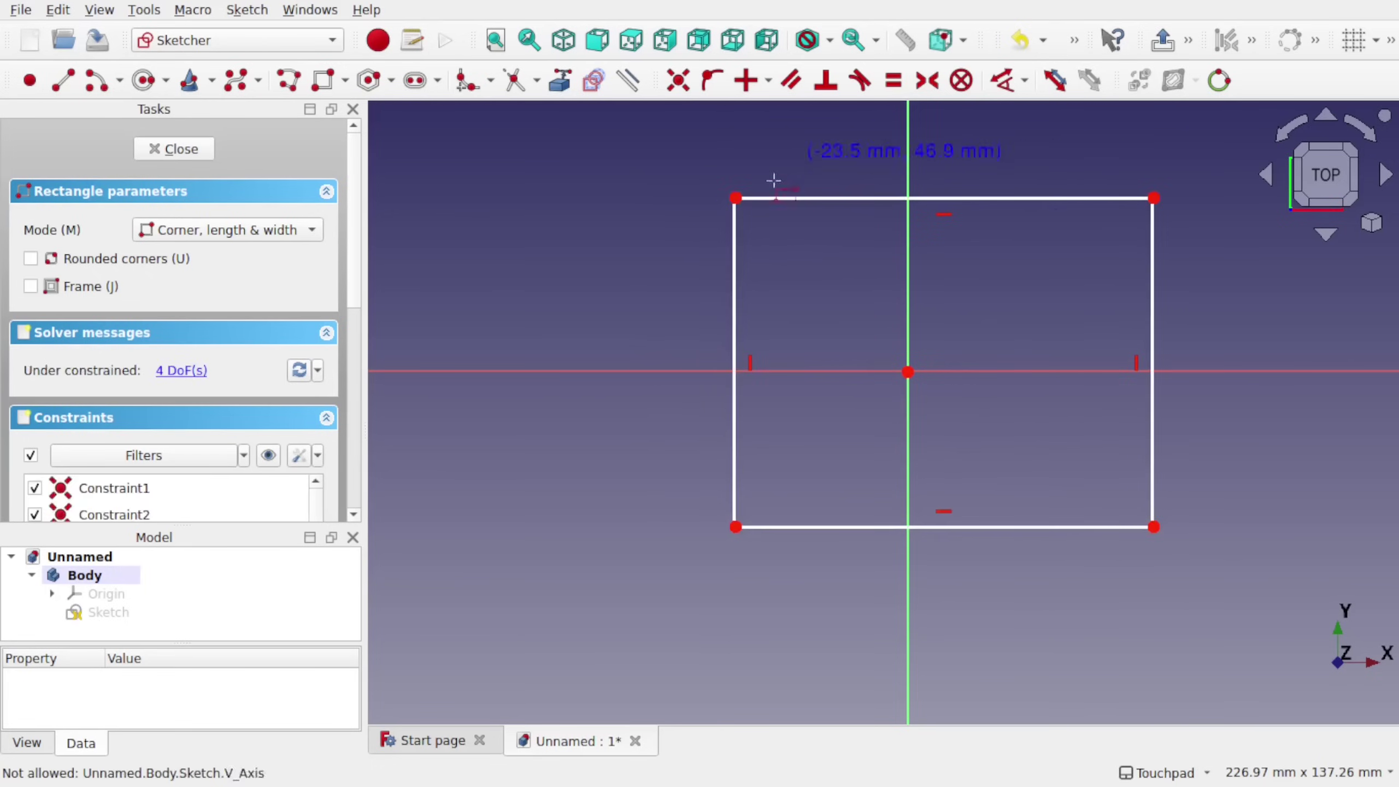
left_click(182, 149)
Step: Pad the sketch 10 mm into a solid block
middle_click_drag(706, 300, 873, 496)
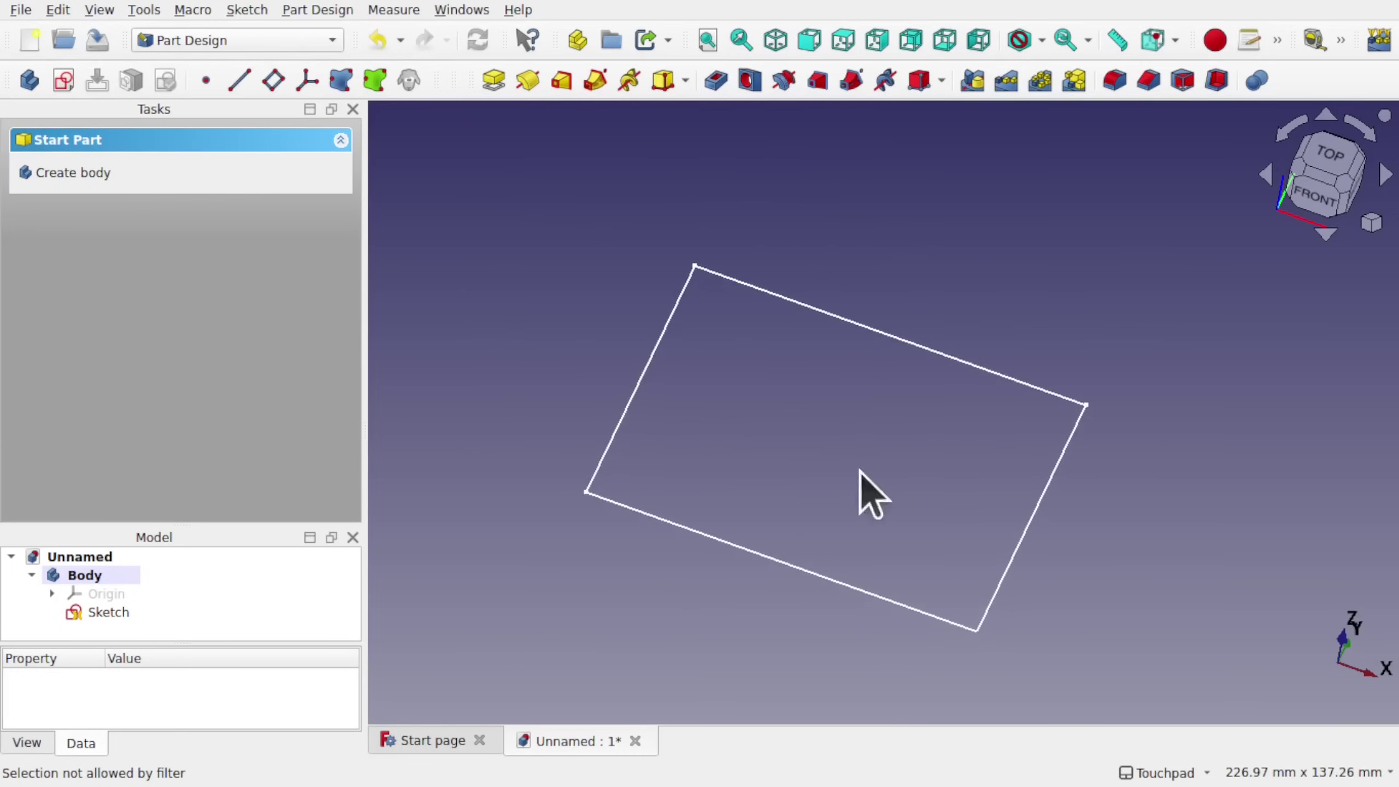
left_click(125, 612)
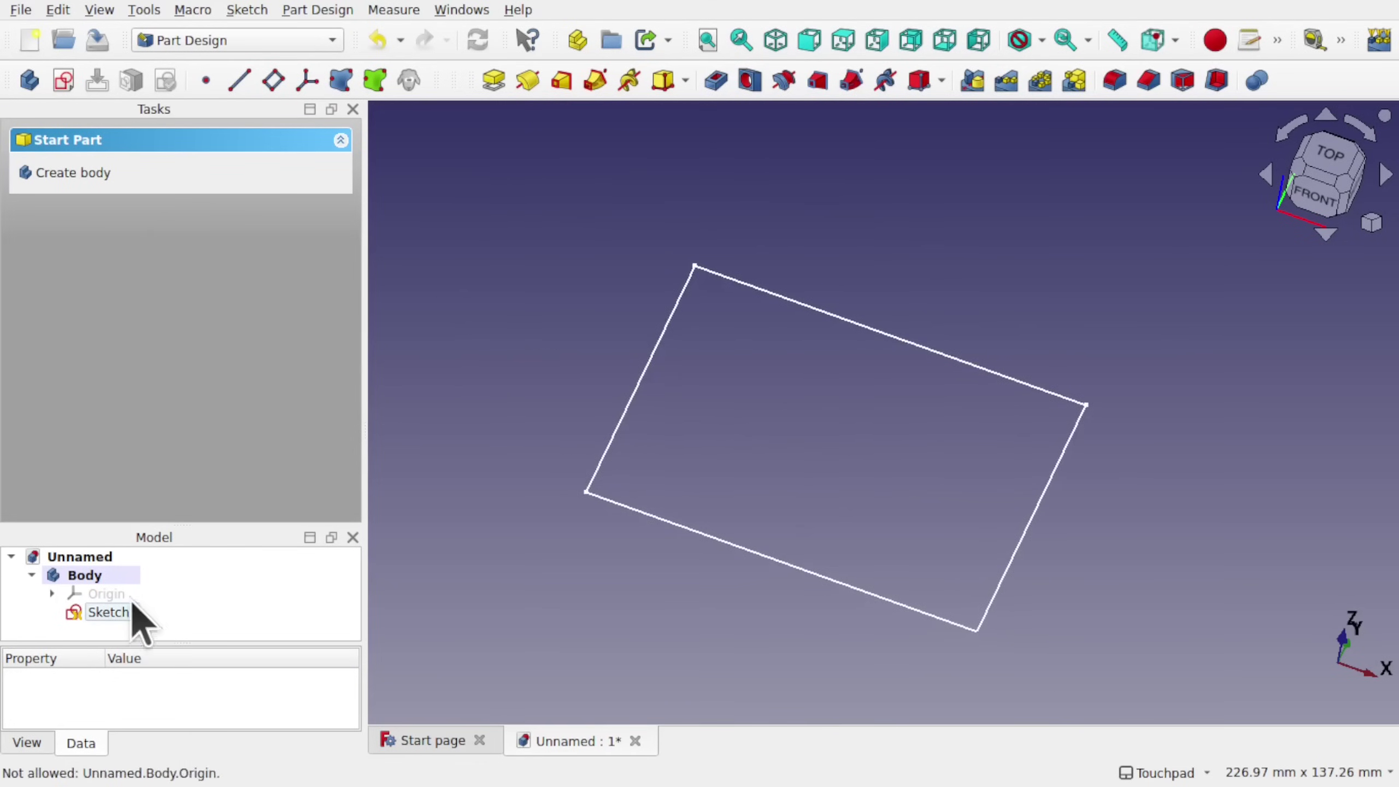
left_click(487, 78)
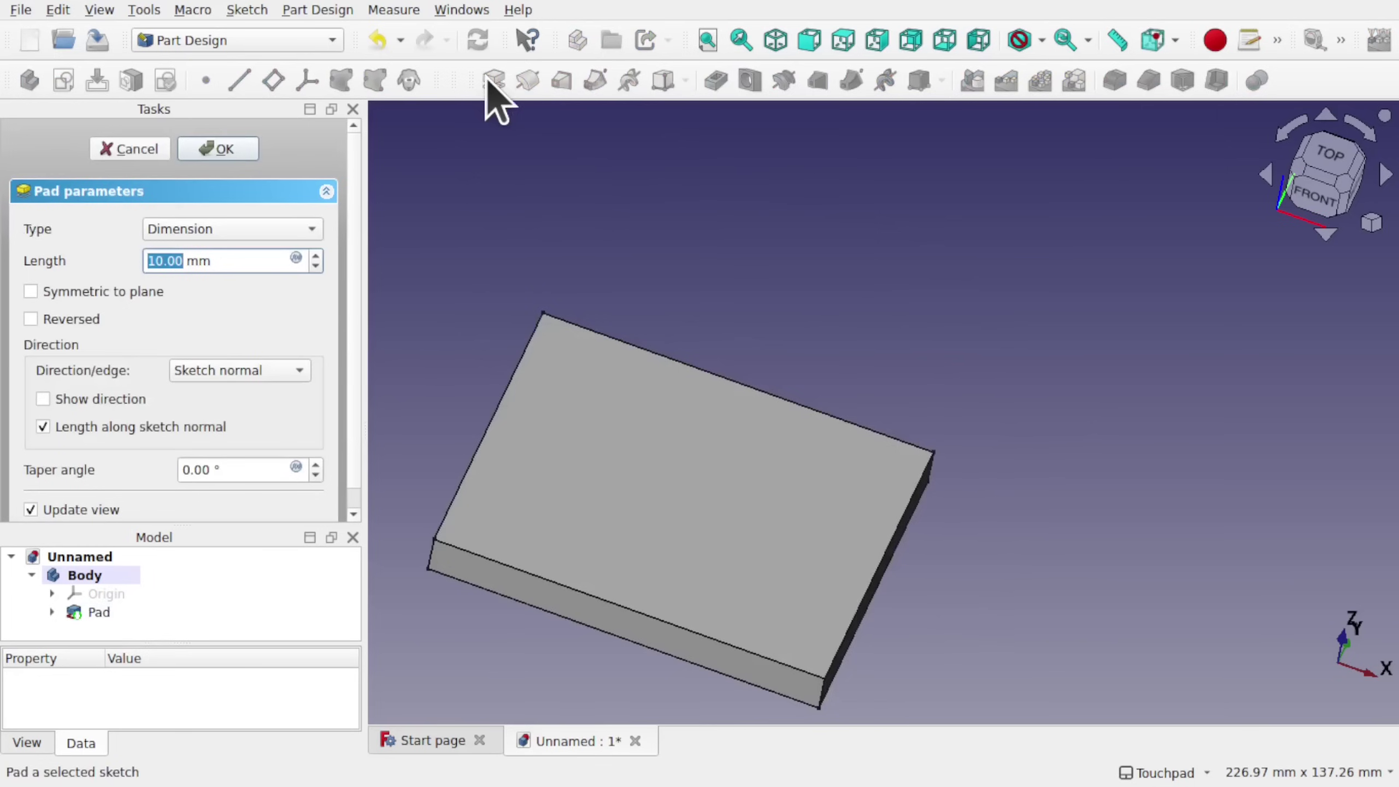
middle_click_drag(625, 312, 725, 225)
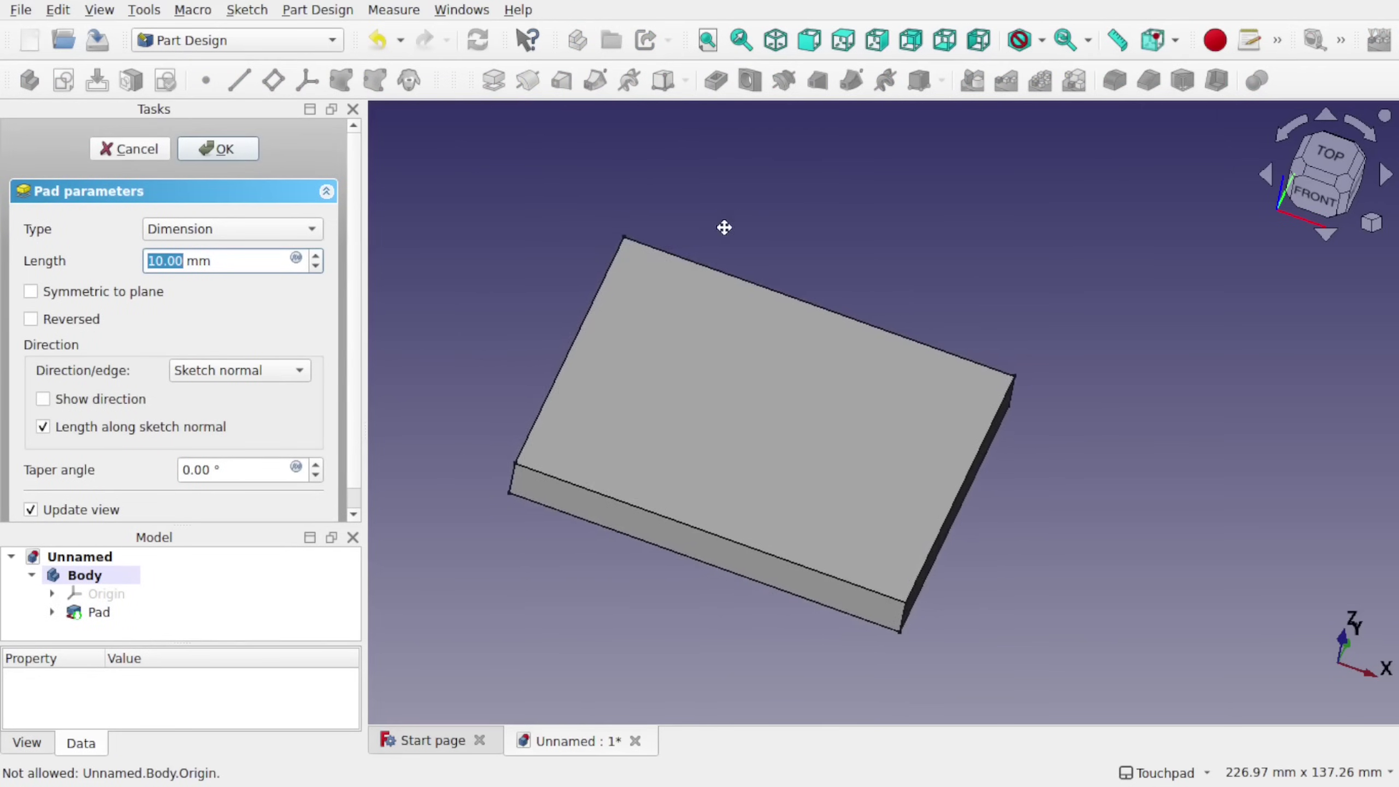
left_click(221, 149)
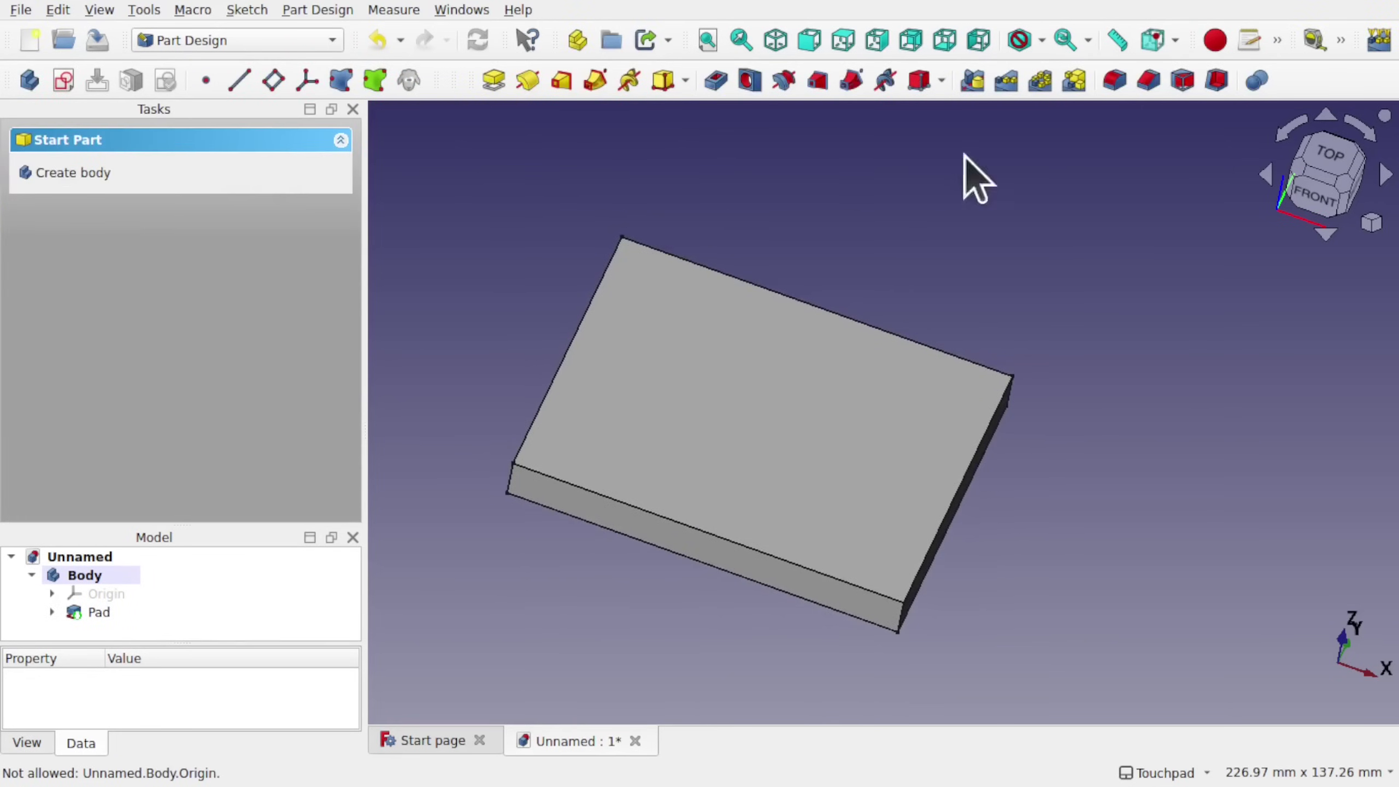
Step: Clear all selection filters and start a Fillet with 1.00 mm radius
left_click(1176, 40)
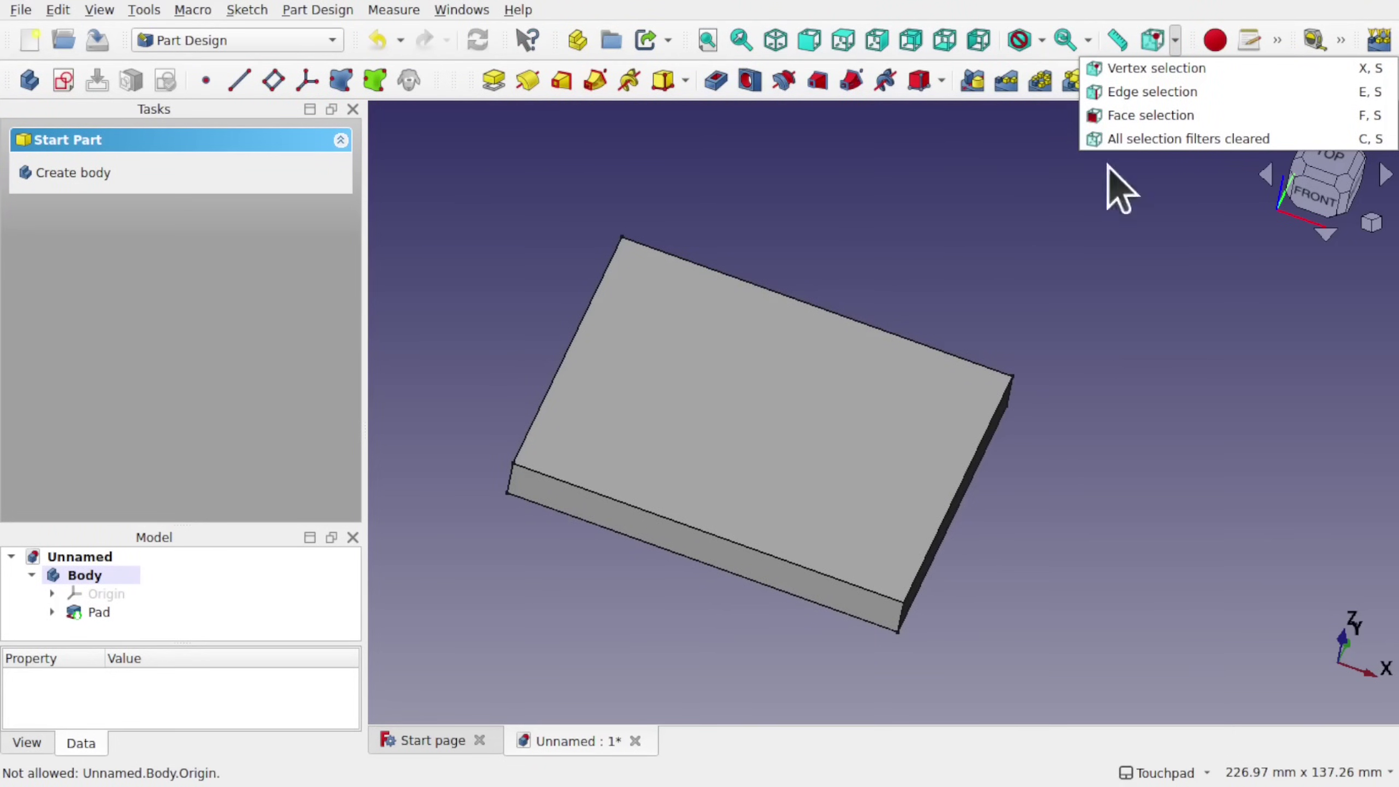
left_click(1171, 139)
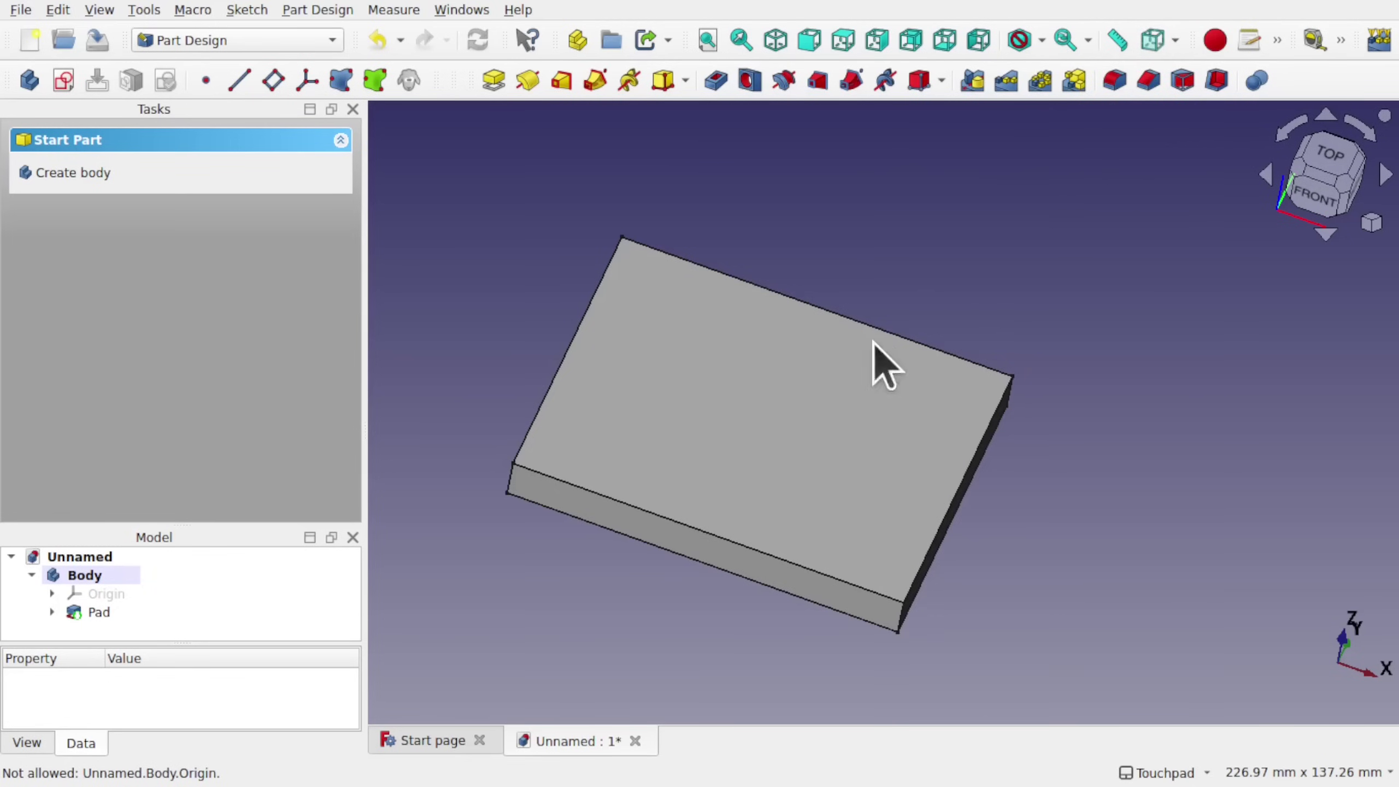
left_click(1115, 83)
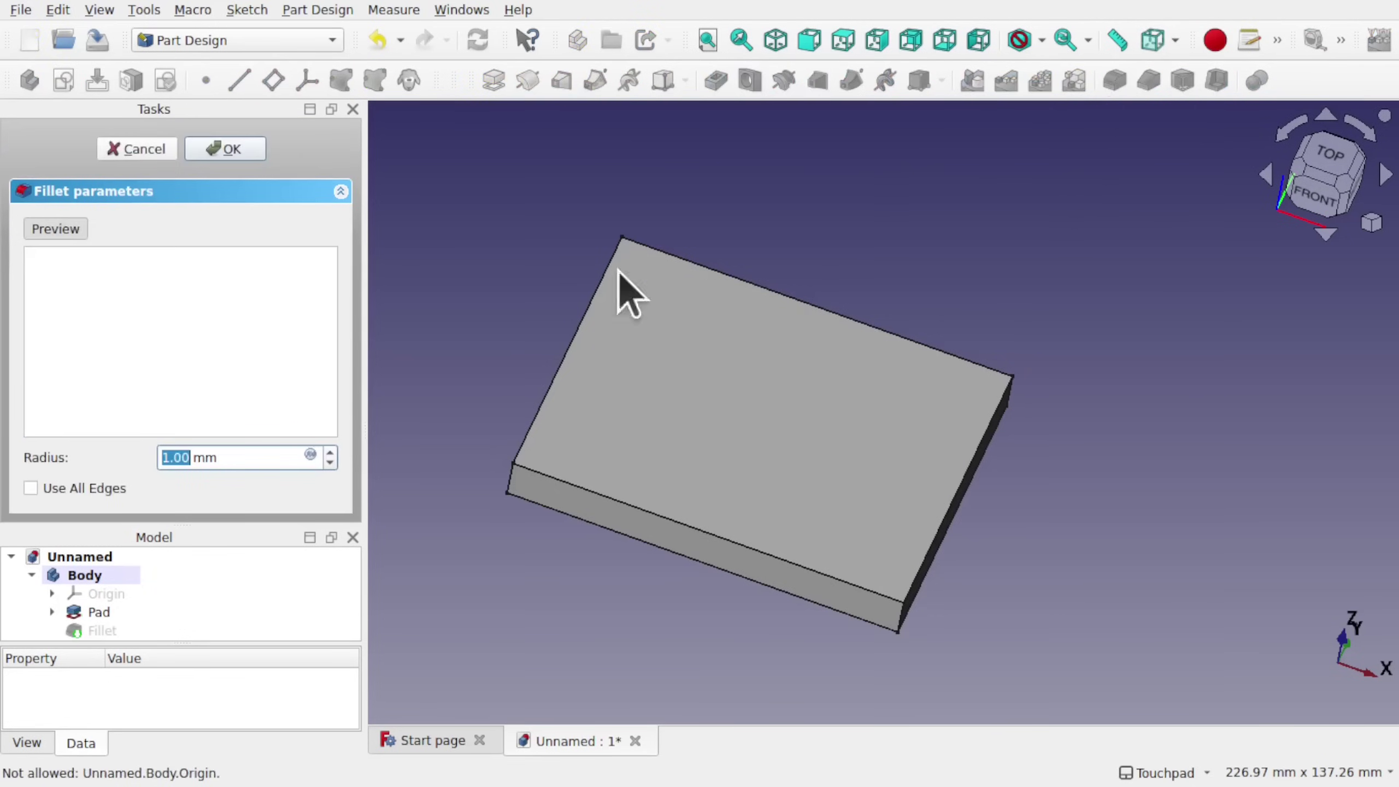
left_click(58, 231)
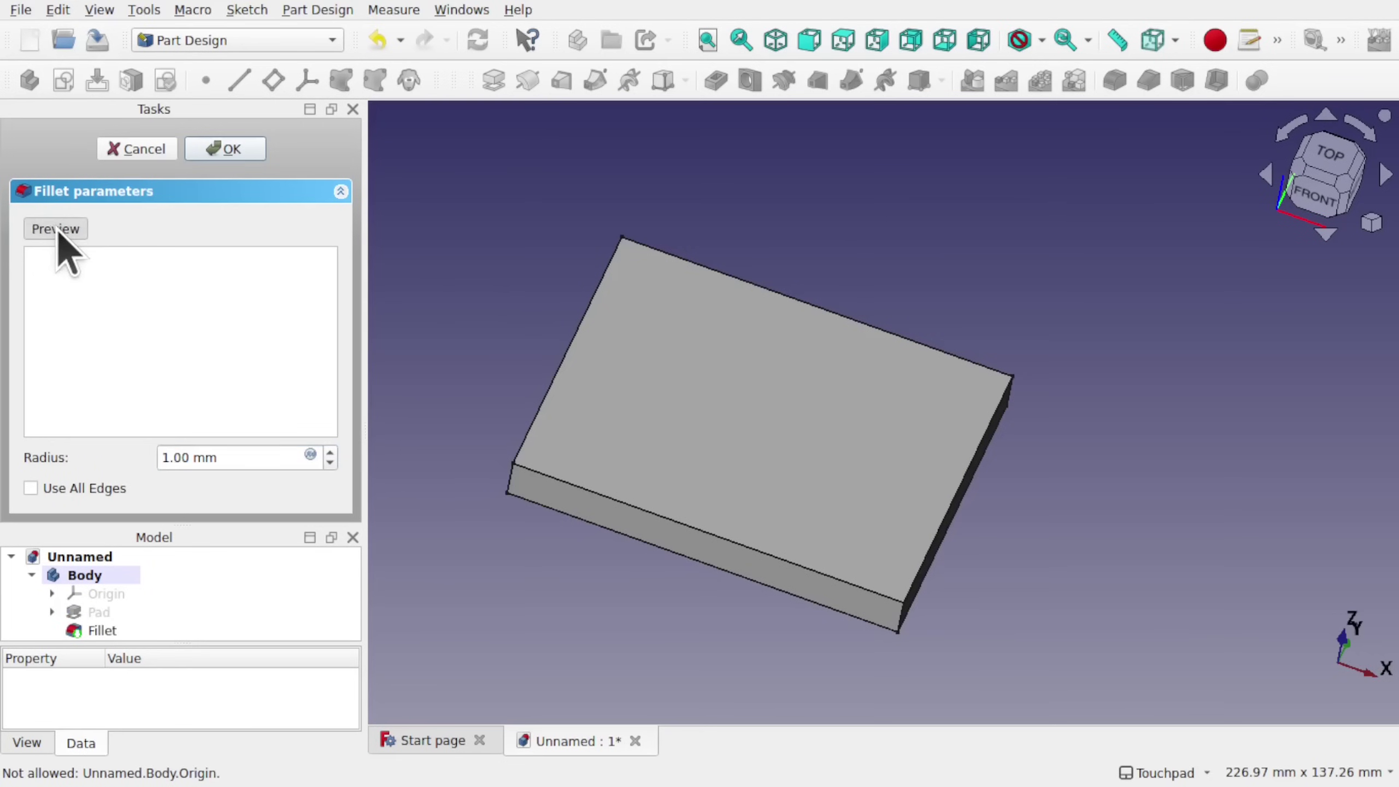
Step: Test picking by adding and removing the top face and back top edge
left_click(883, 336)
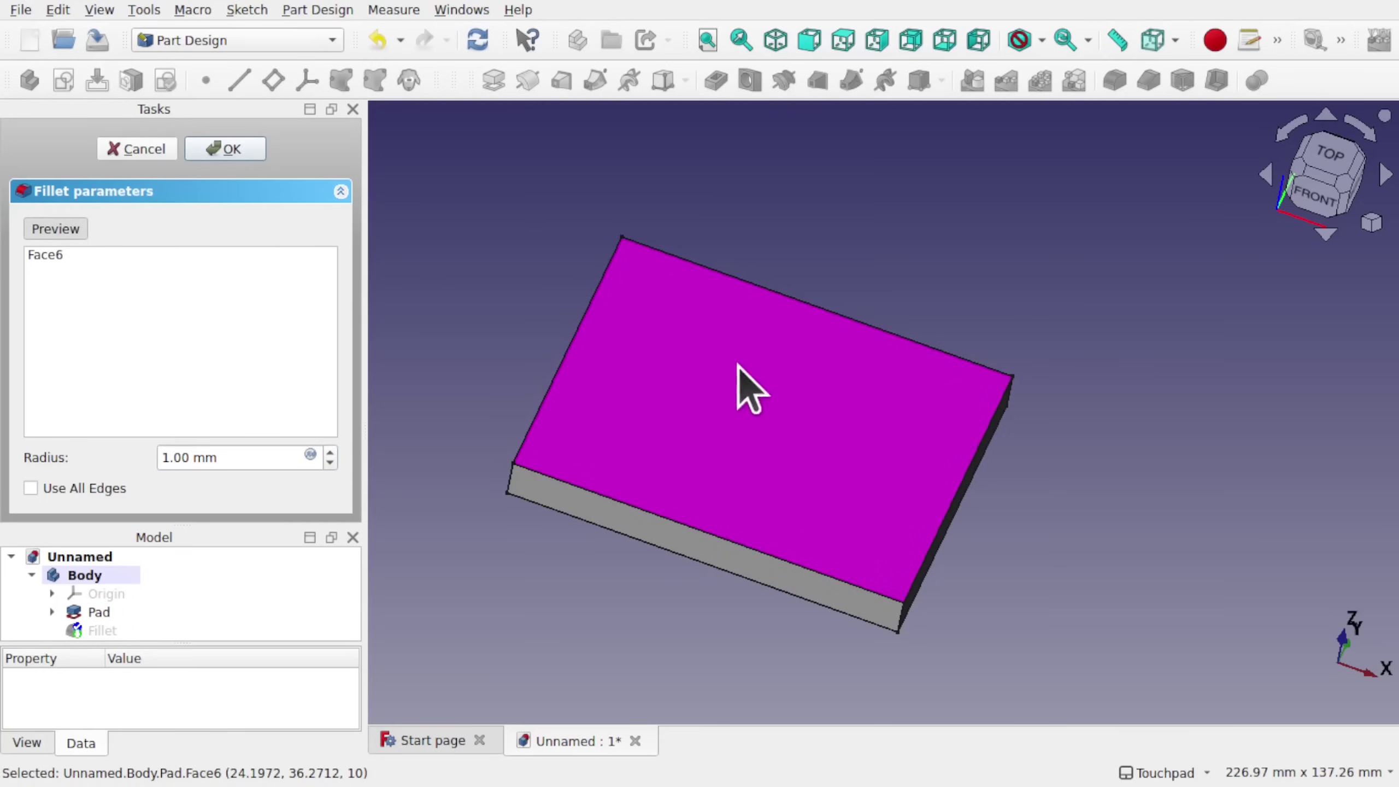
left_click(821, 371)
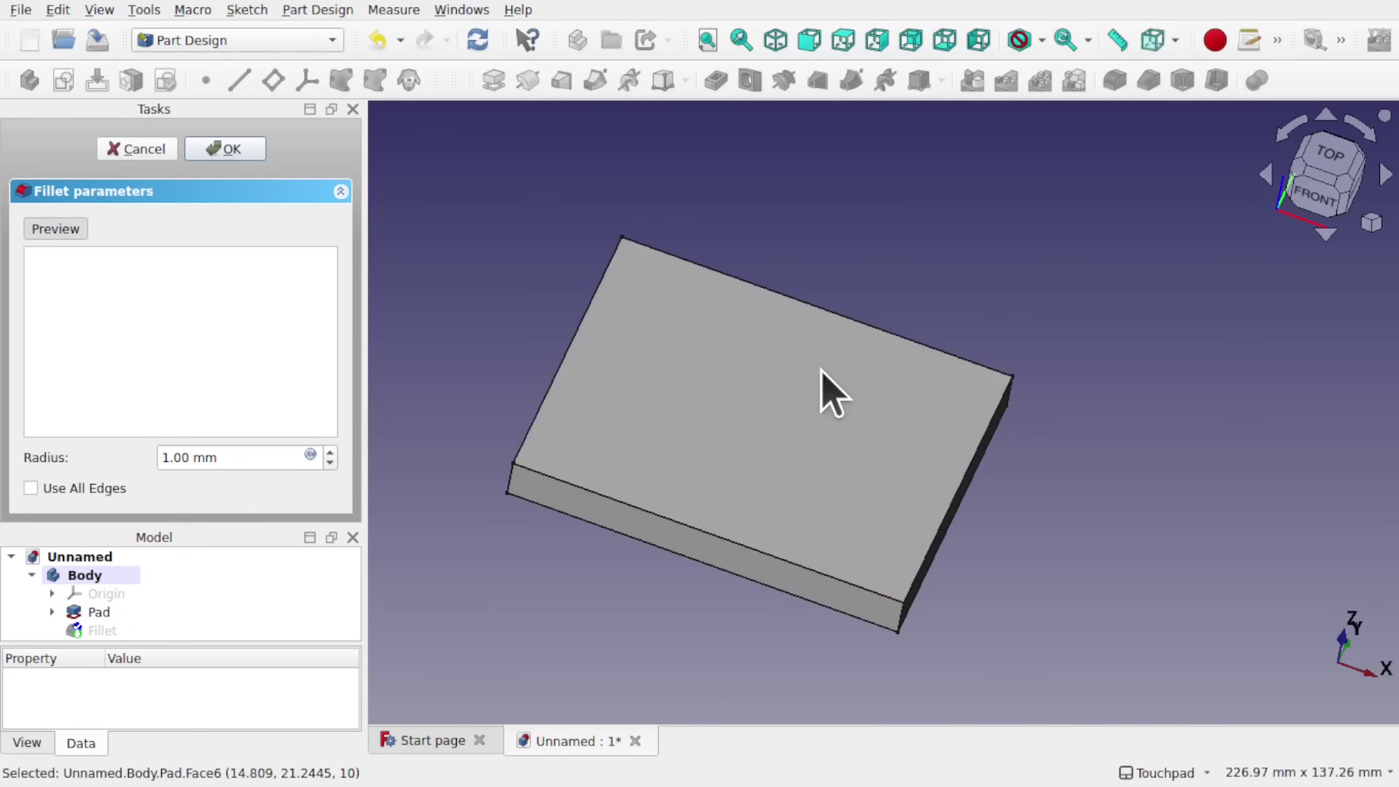
left_click(876, 328)
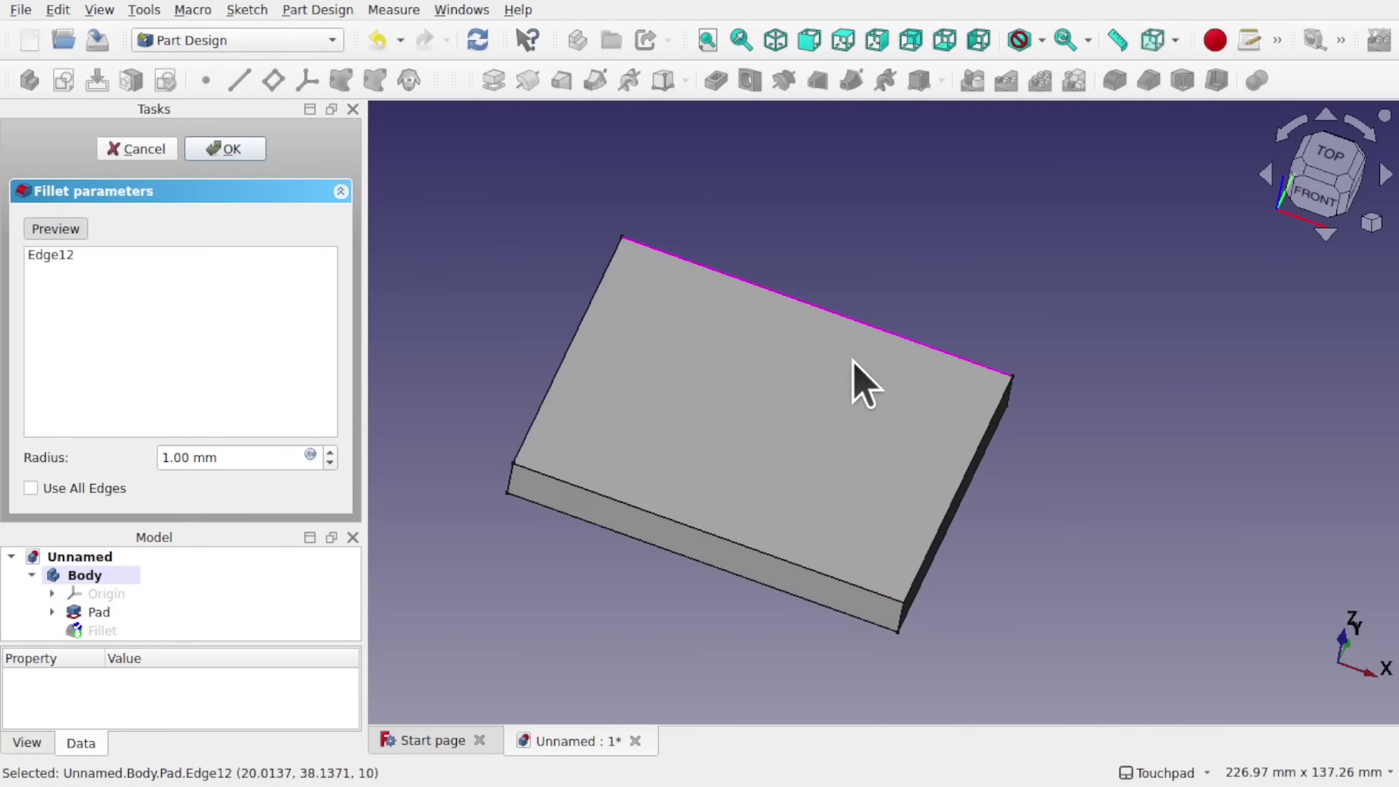
left_click(872, 326)
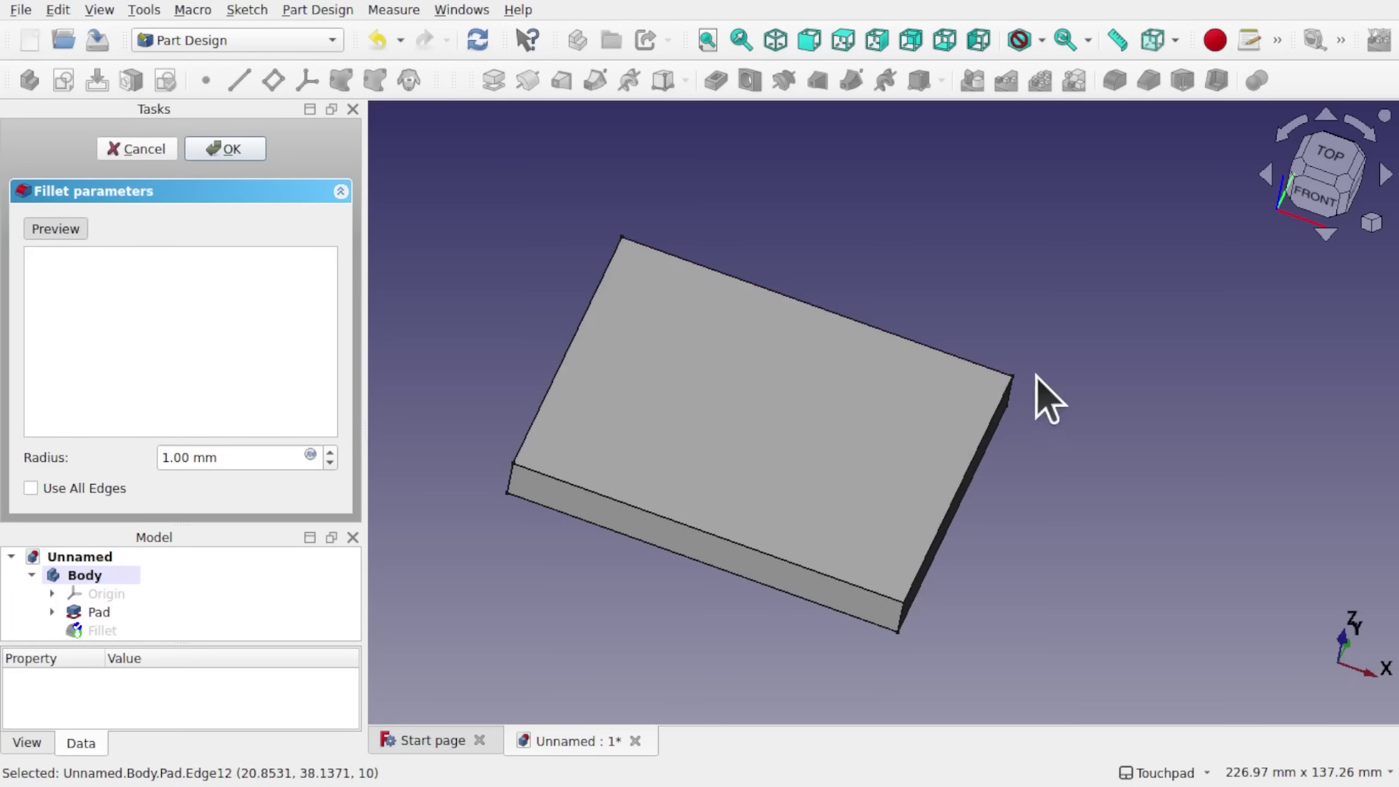
left_click(1013, 374)
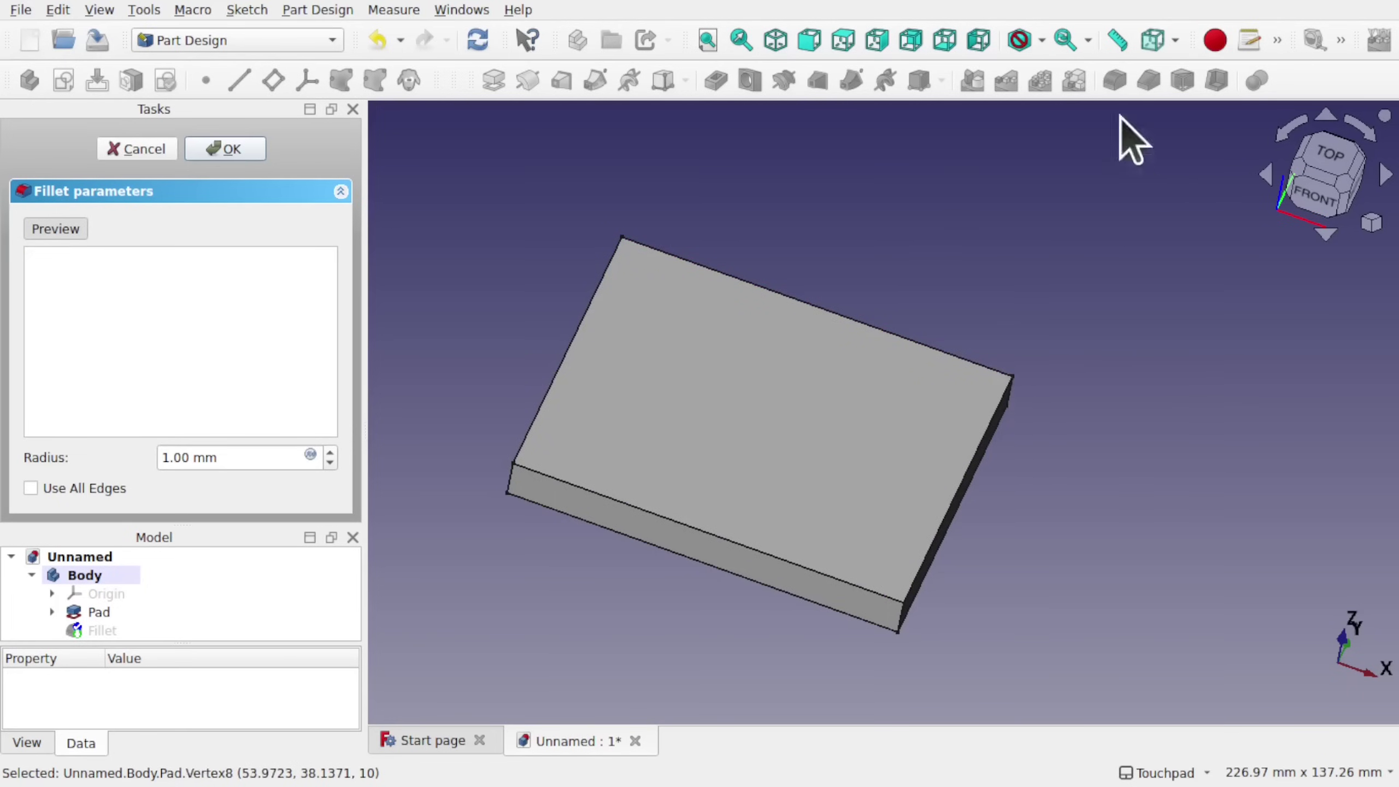
Step: Restrict selection to edges and add the block's four top edges to the fillet
left_click(1176, 43)
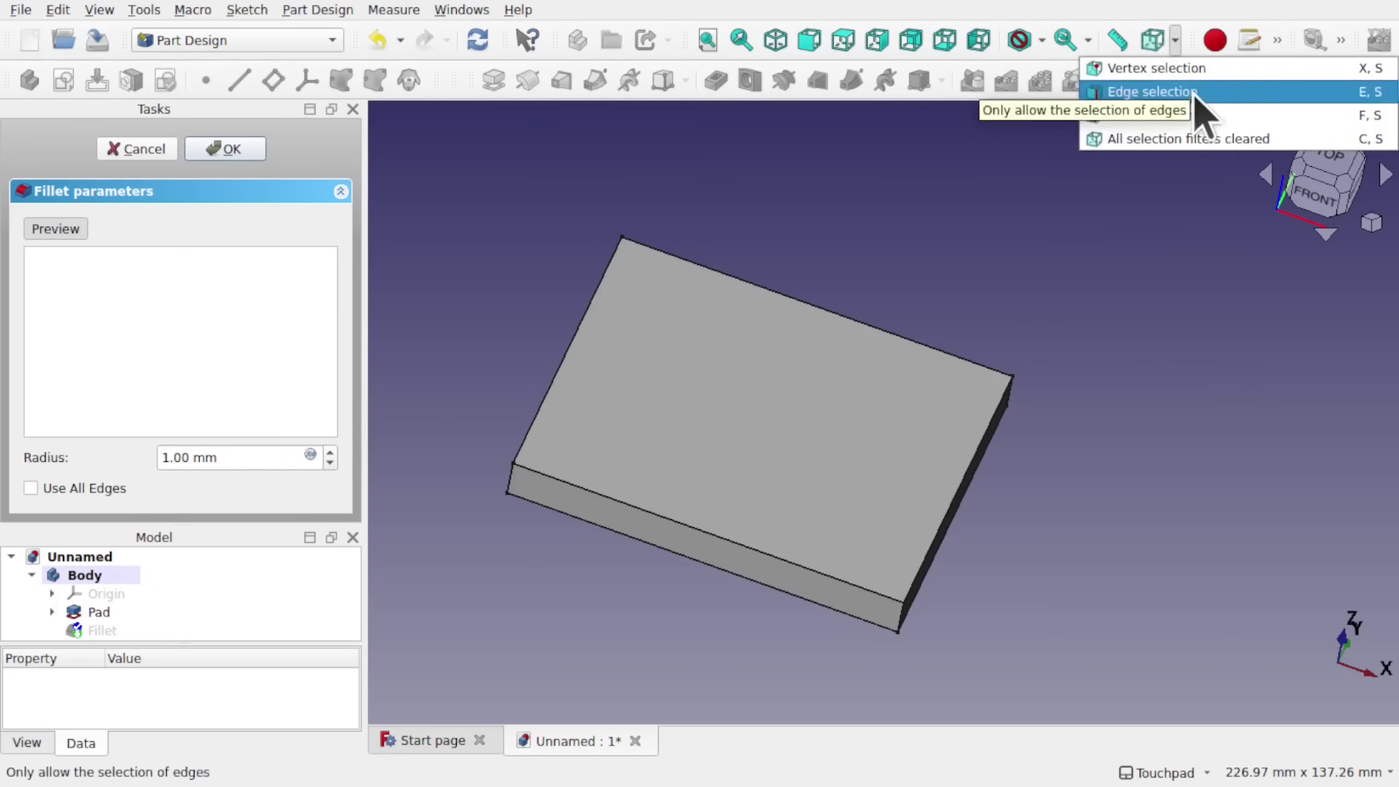
left_click(1167, 92)
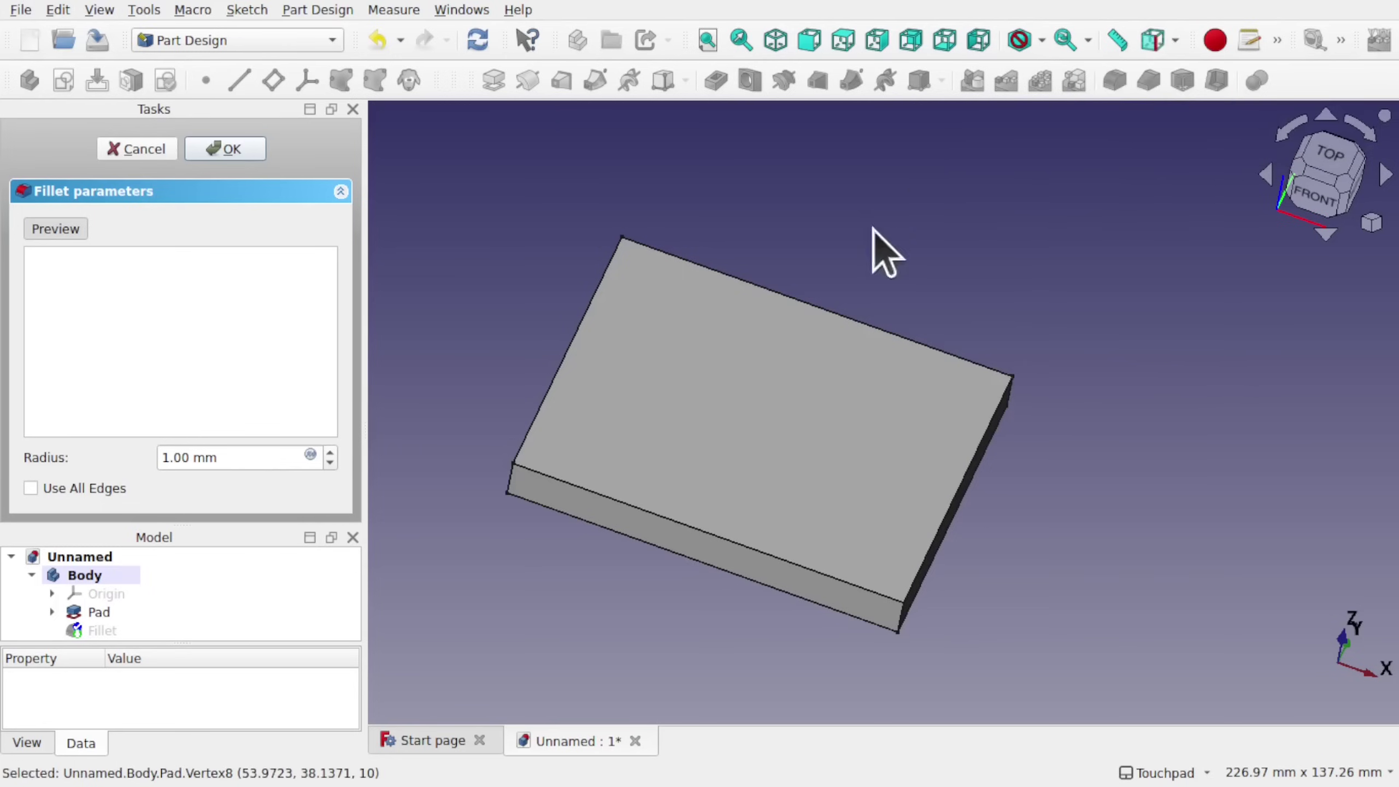
left_click(799, 362)
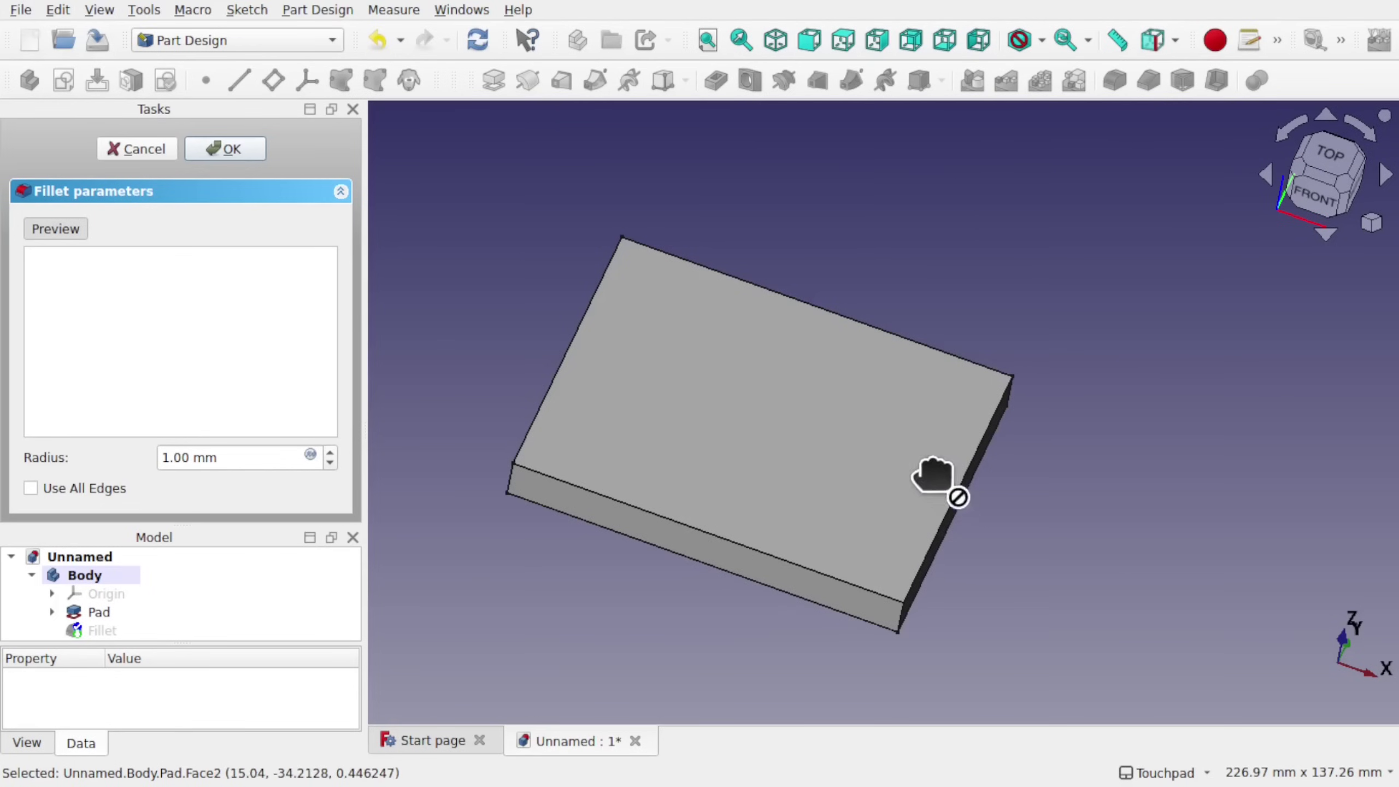
left_click(822, 576)
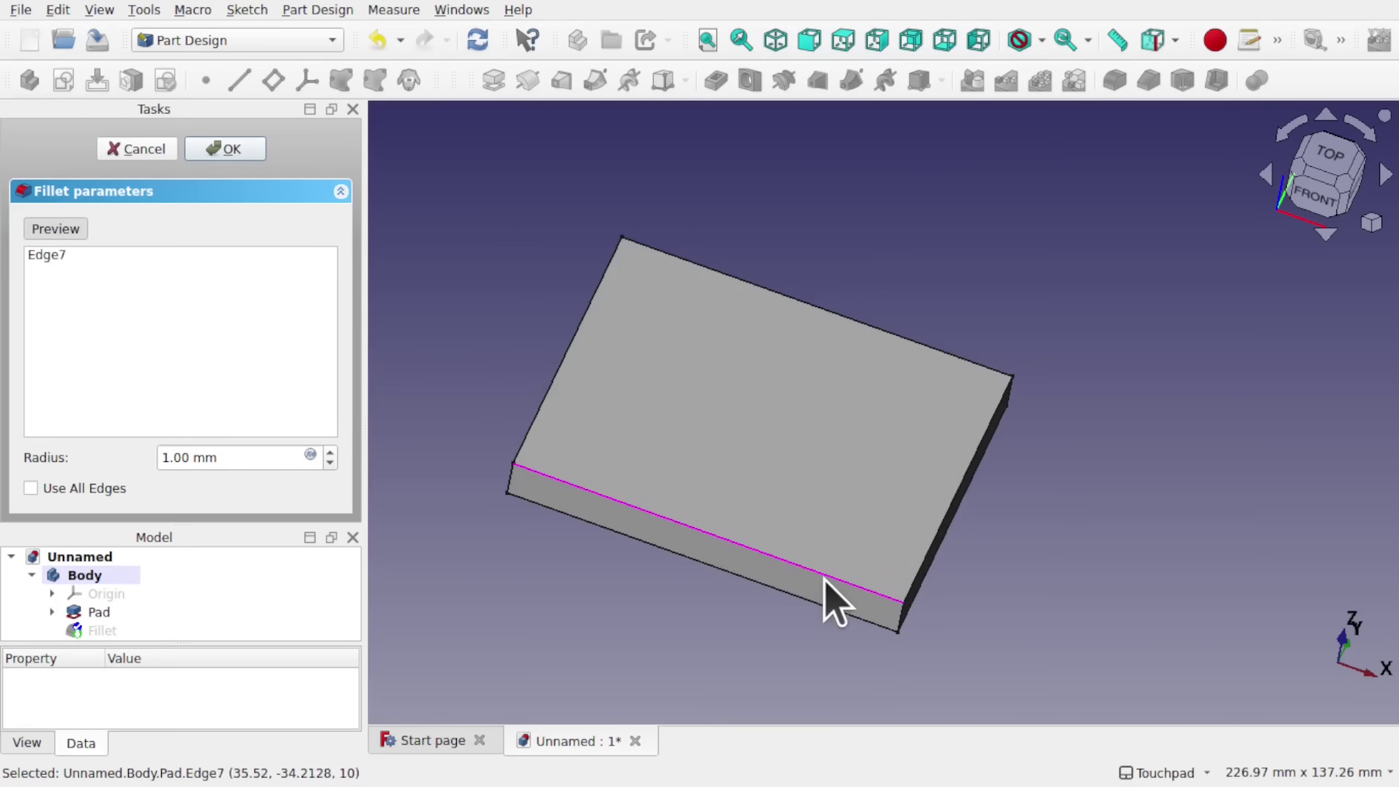
left_click(938, 532)
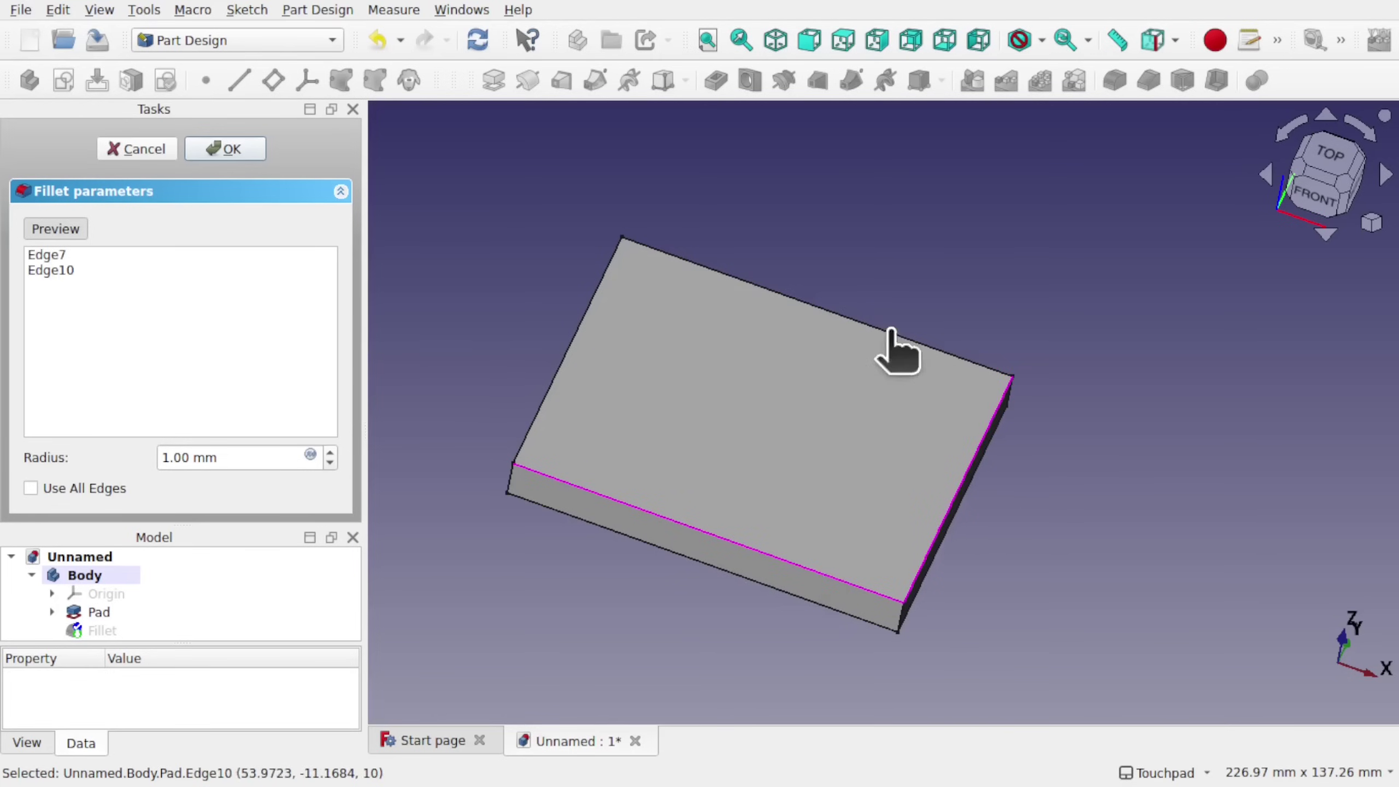
left_click(574, 340)
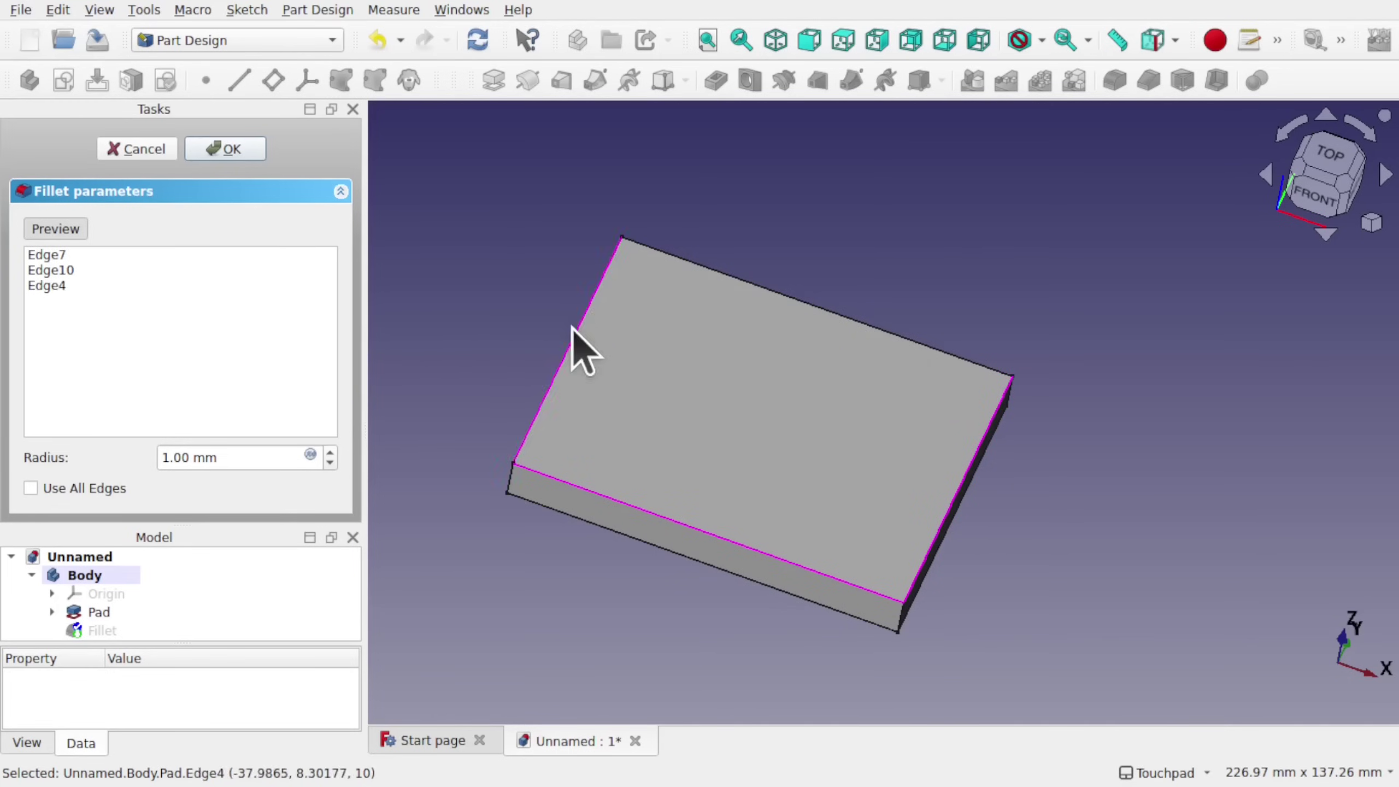
left_click(723, 273)
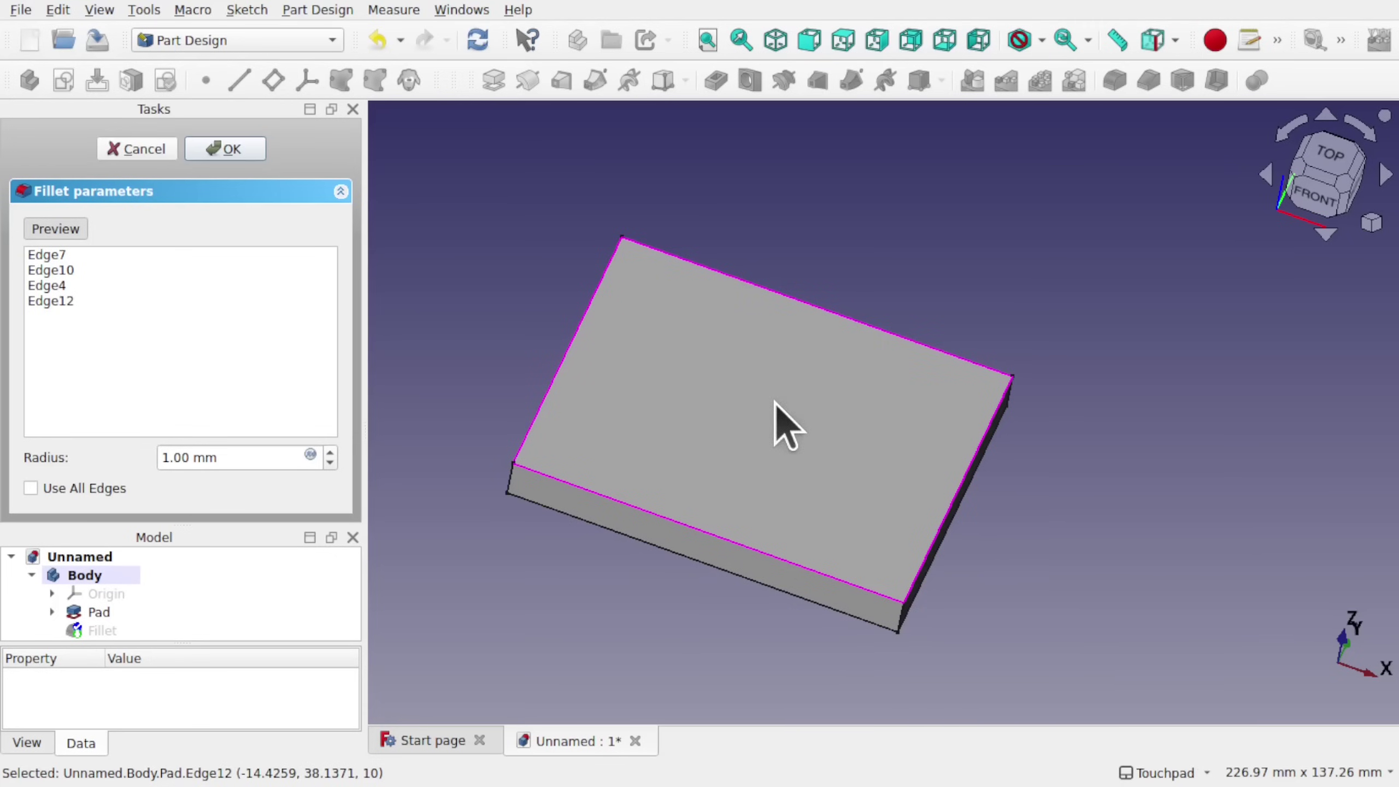
Step: Remove Edge4 from the fillet list, clear the filters, and apply the fillet
left_click(52, 287)
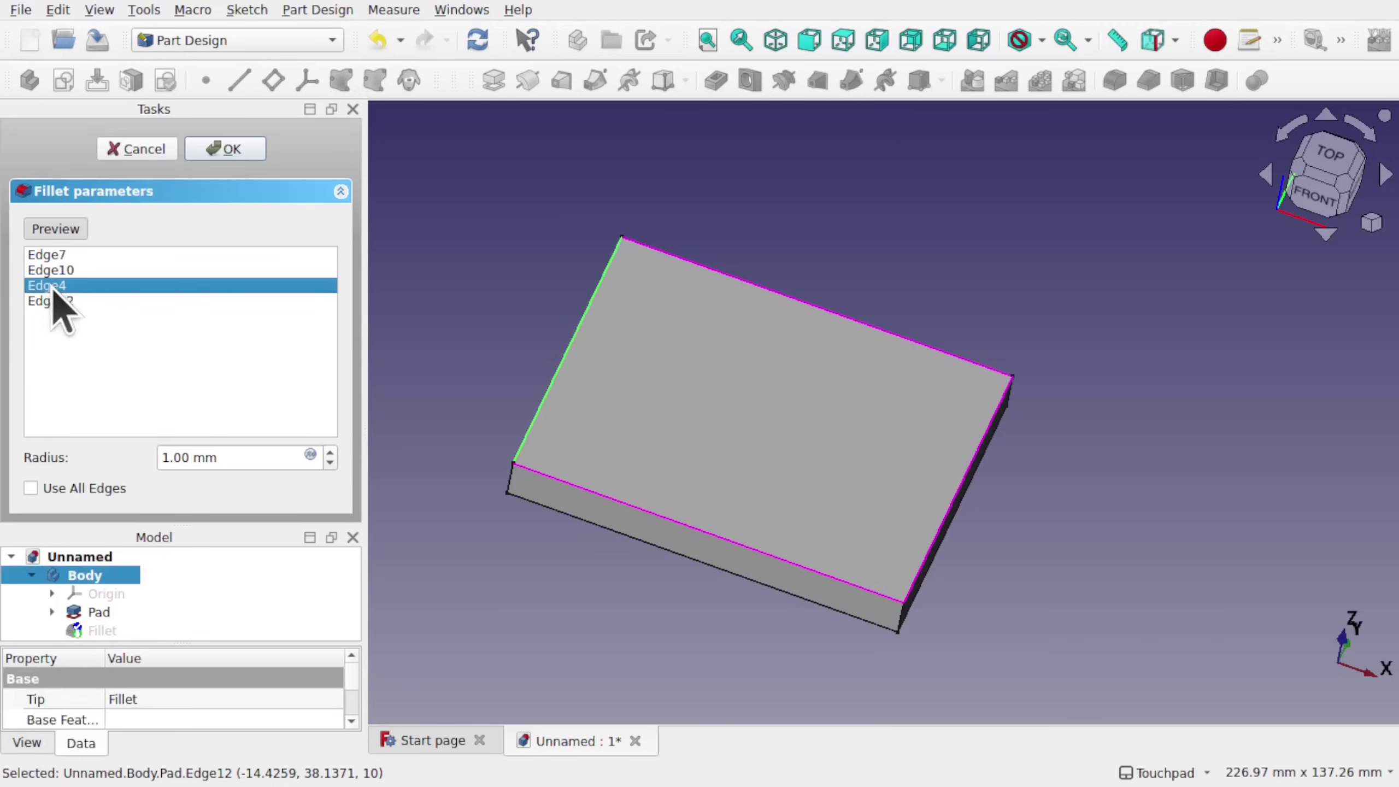
key("Delete")
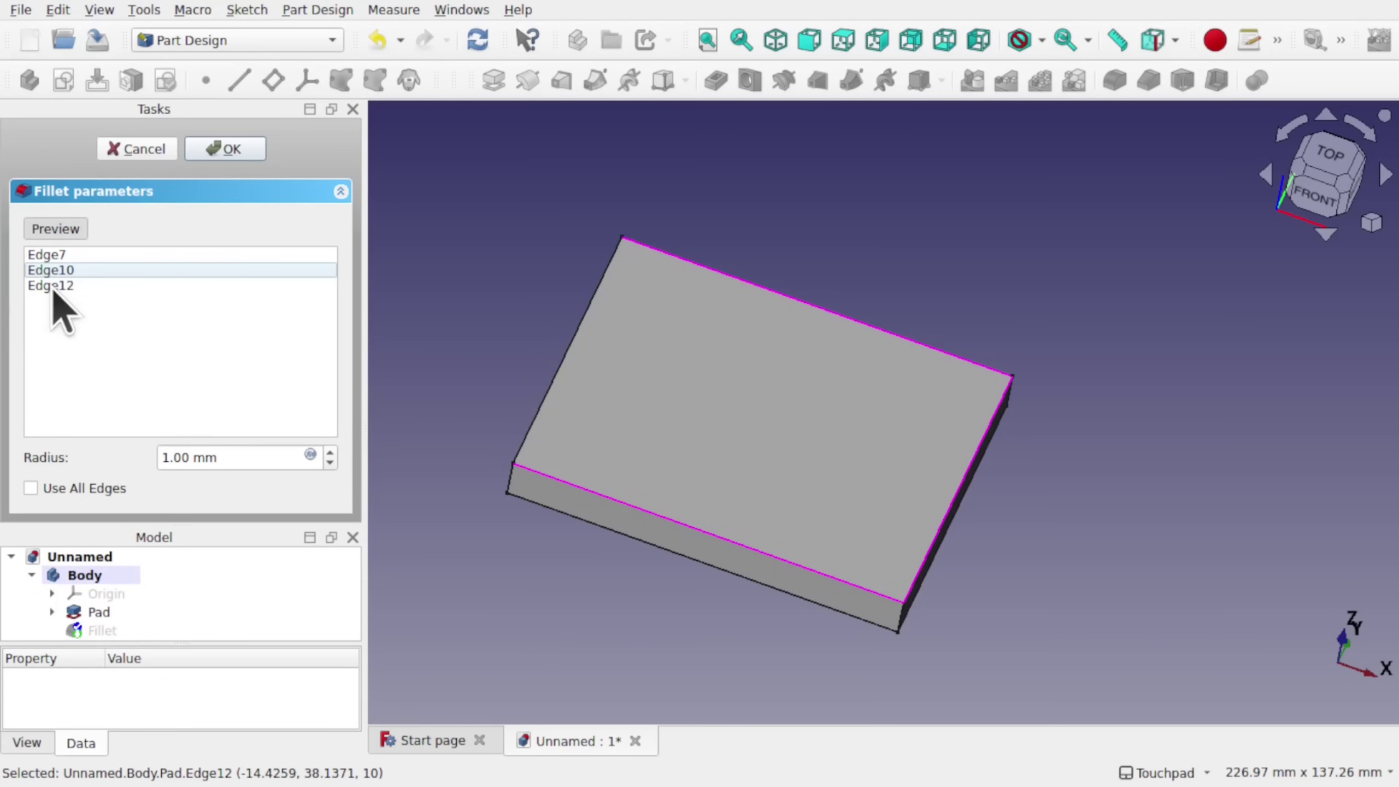
left_click(1176, 41)
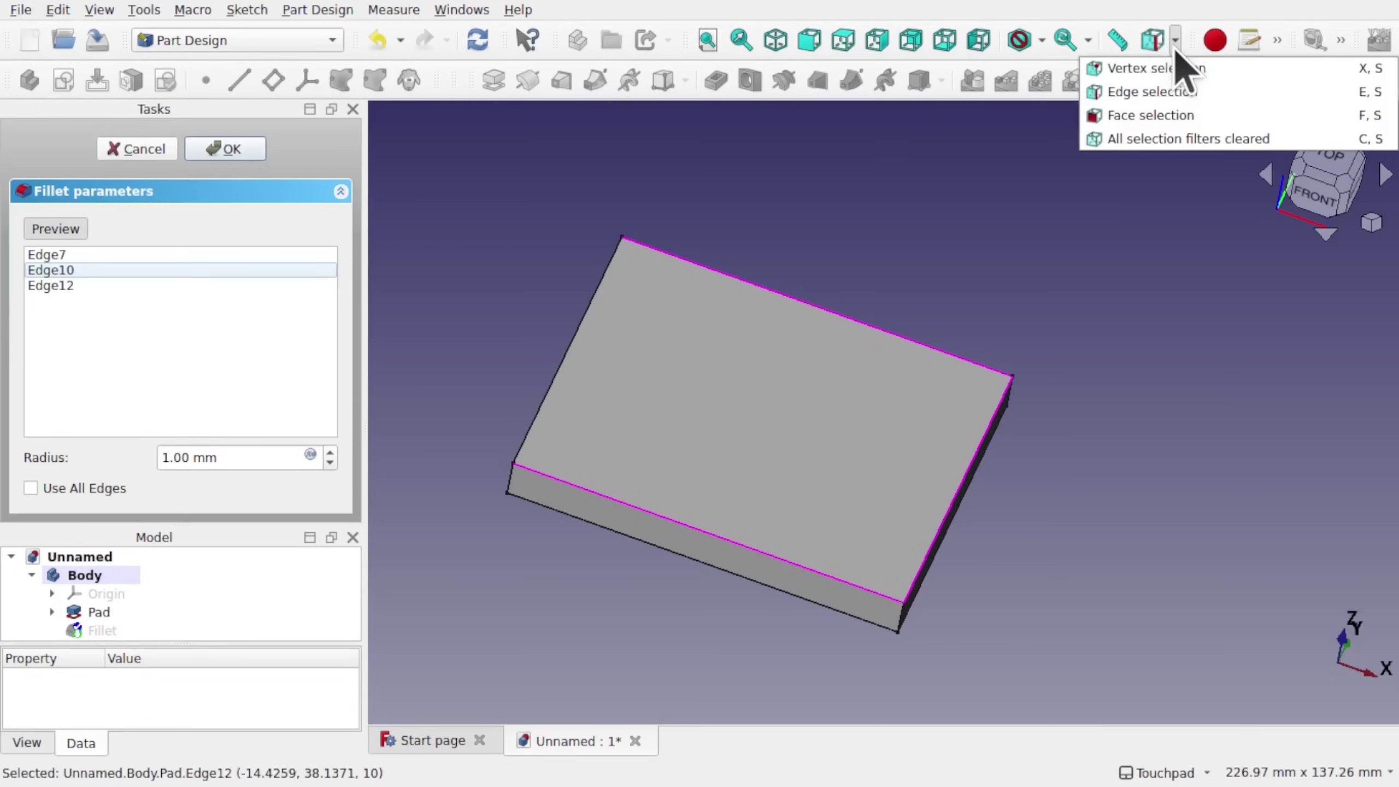
left_click(1190, 140)
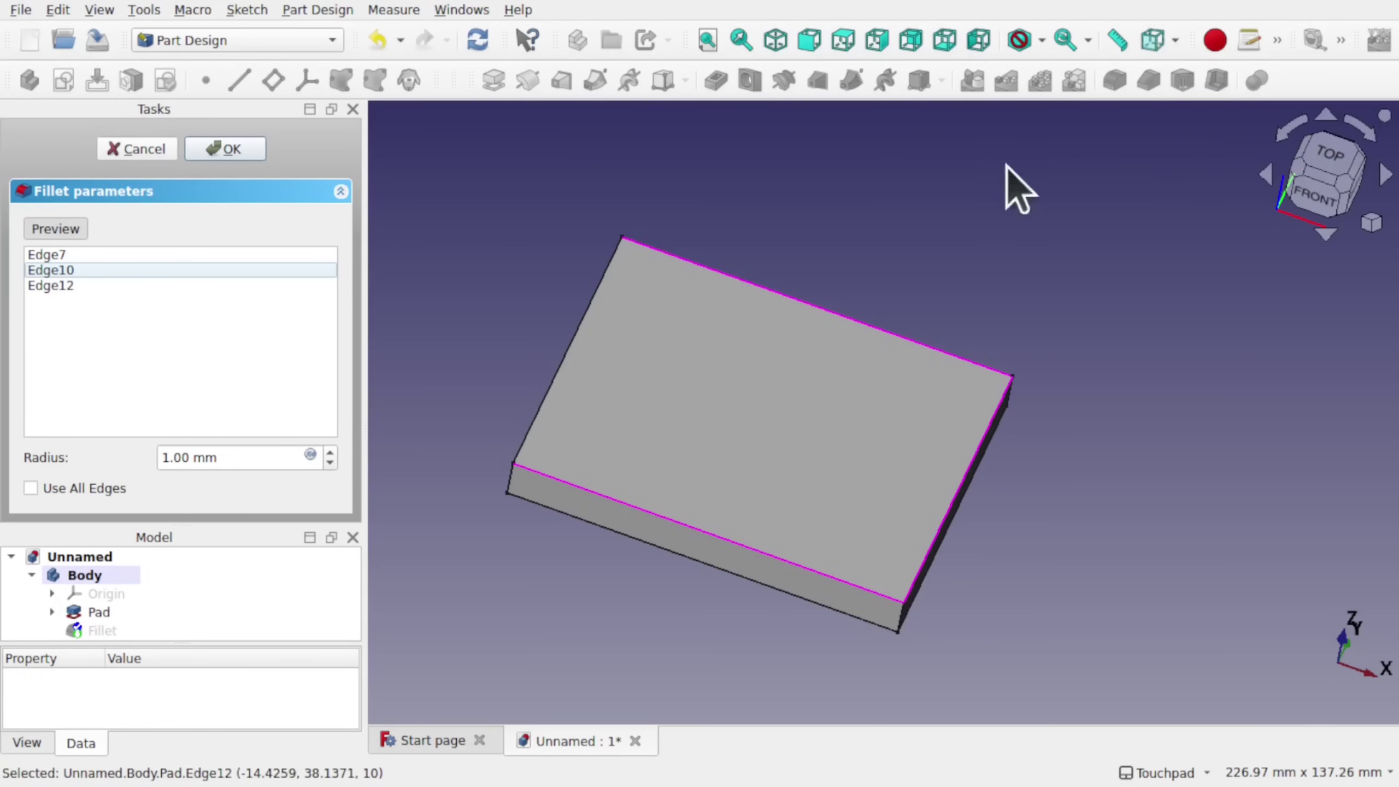
left_click(215, 149)
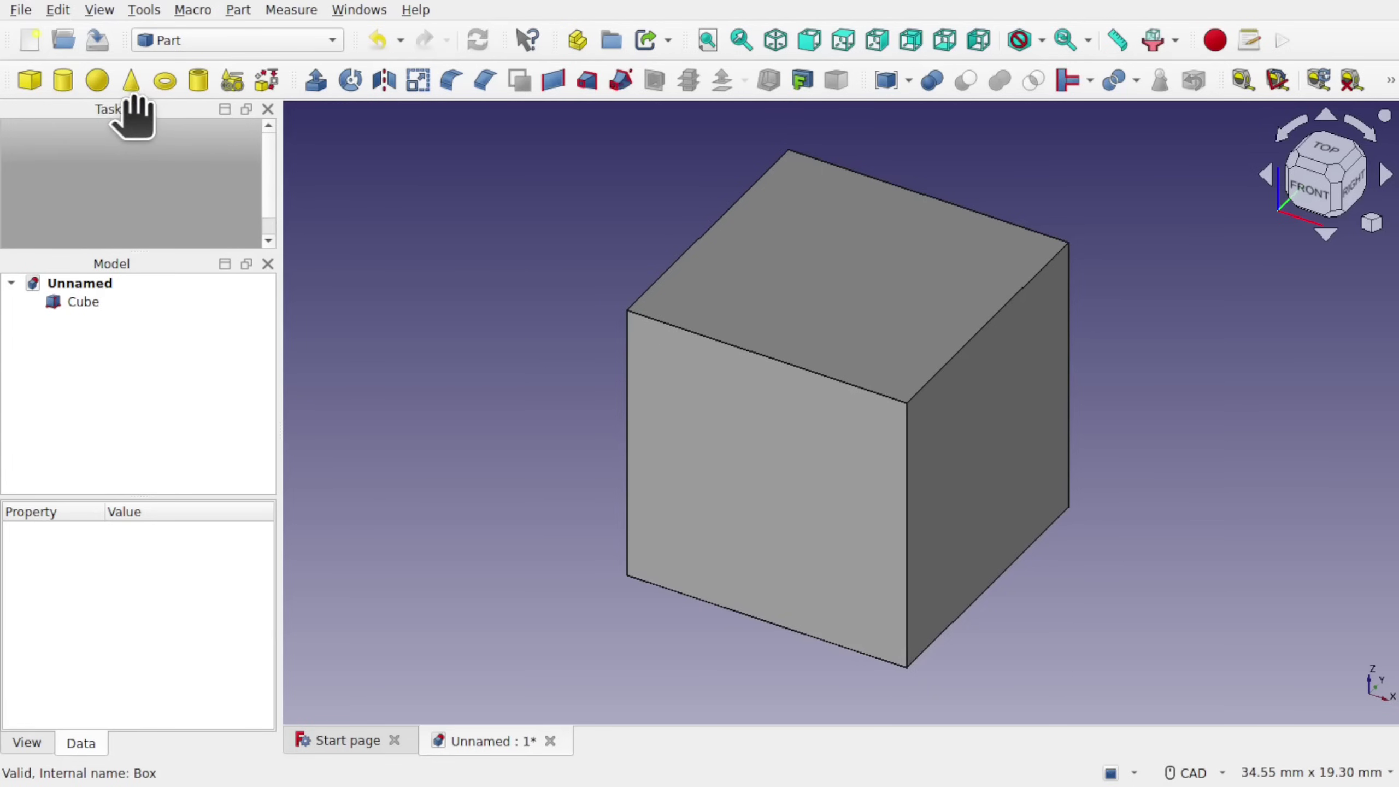
Step: Undock the Tasks panel and drop it as an overlay on the 3D view's left side
left_click_drag(132, 110, 577, 252)
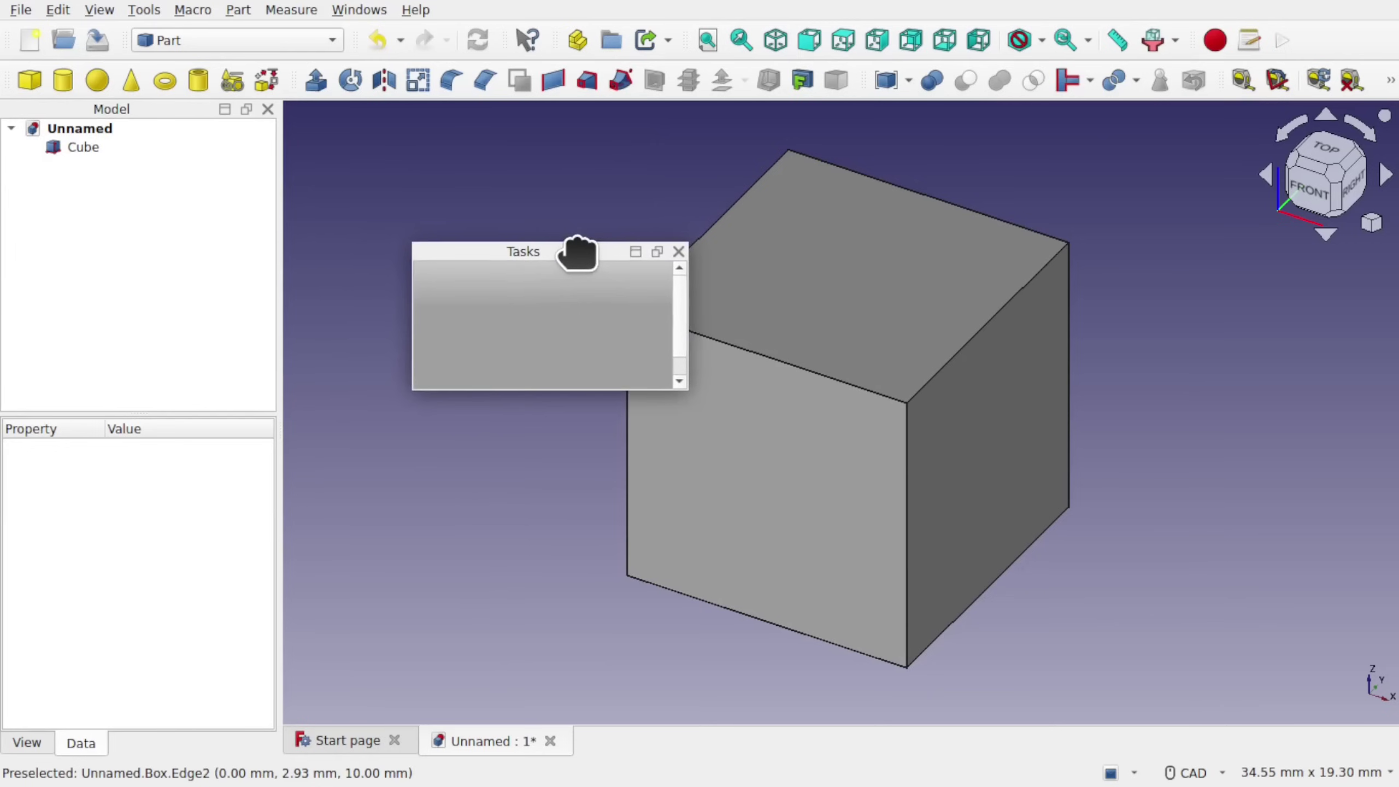
left_click_drag(541, 256, 428, 218)
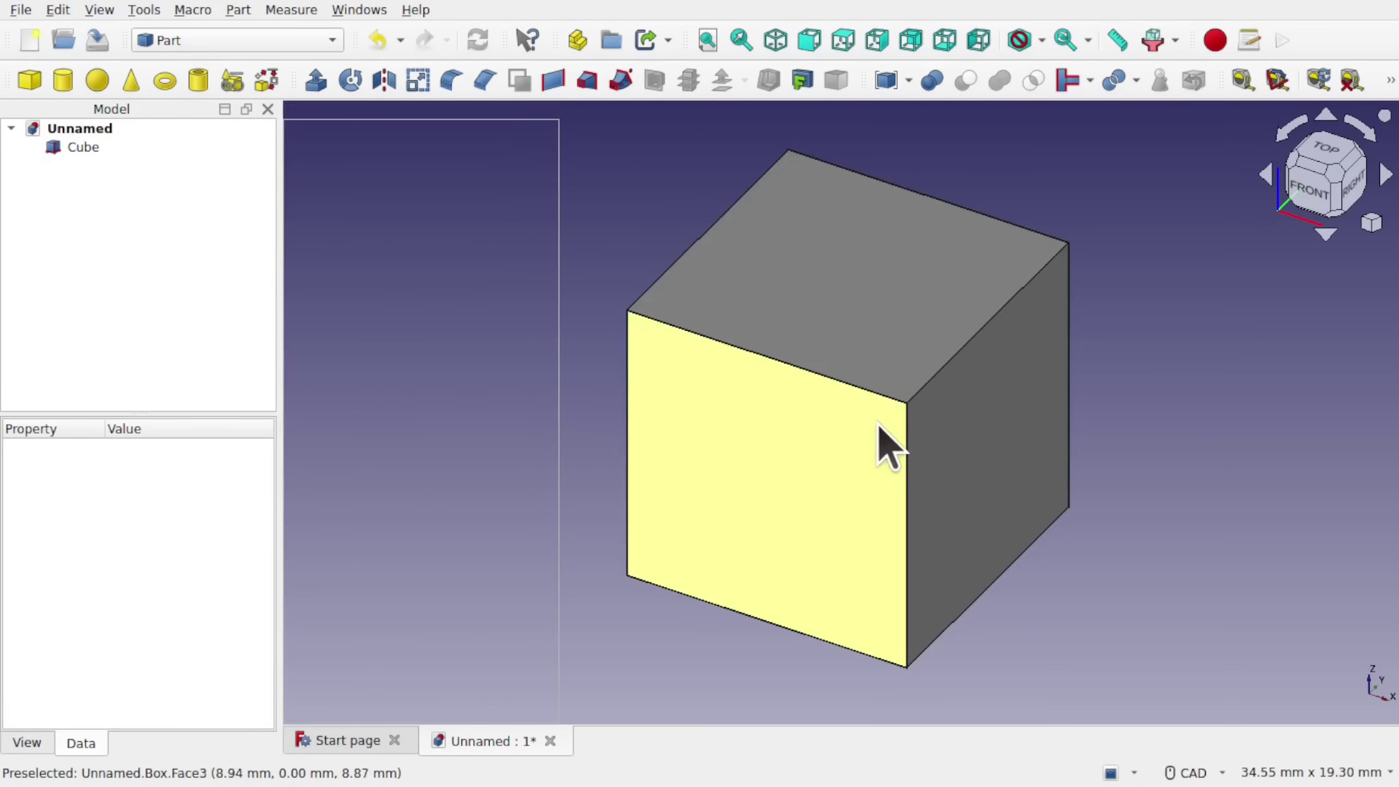
Step: Switch navigation to the Touchpad style and orbit around the cube
left_click(1209, 774)
left_click(1206, 749)
left_click_drag(1093, 416, 801, 463, "alt")
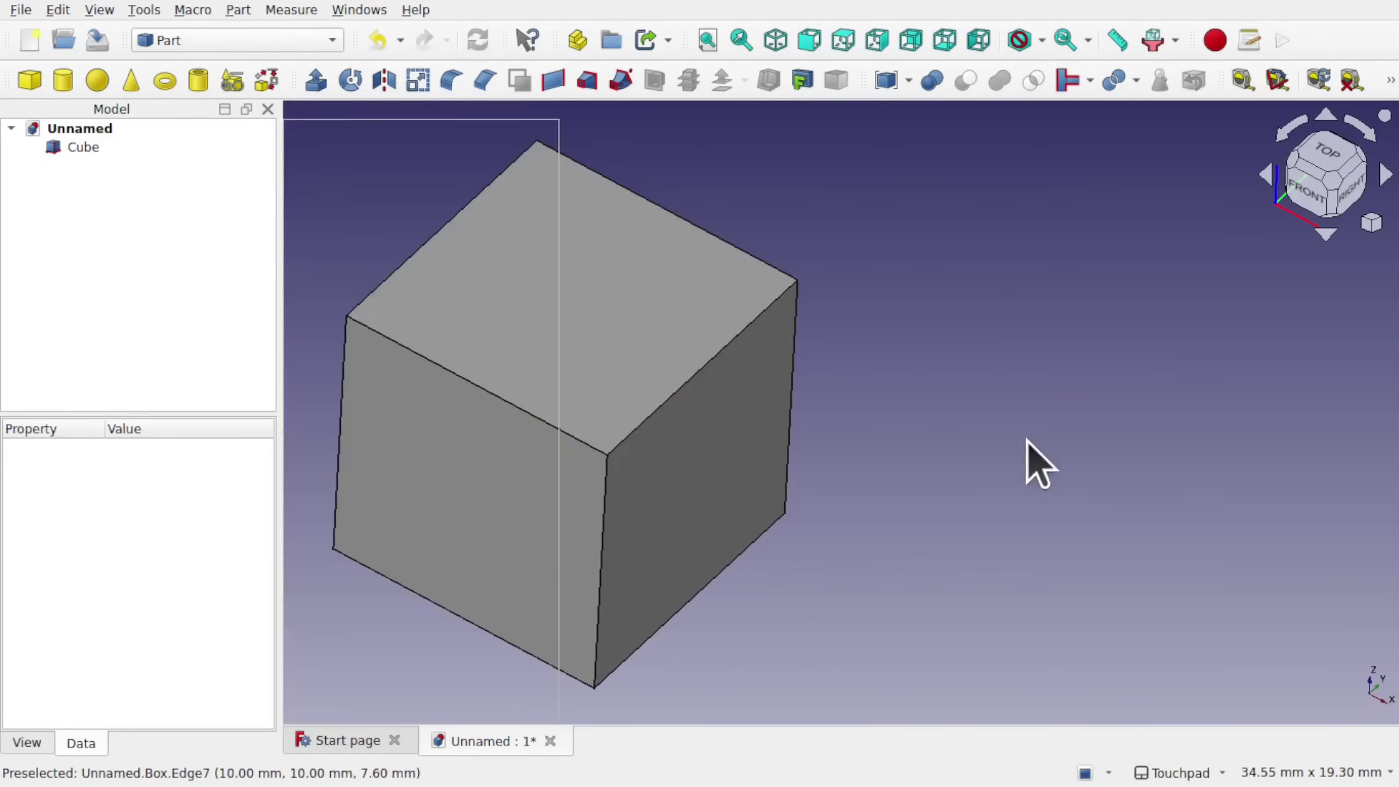
left_click_drag(1041, 469, 939, 461, "alt")
Step: Make the Tasks overlay transparent, then dock Tasks back beside the Model tree
mouse_move(431, 445)
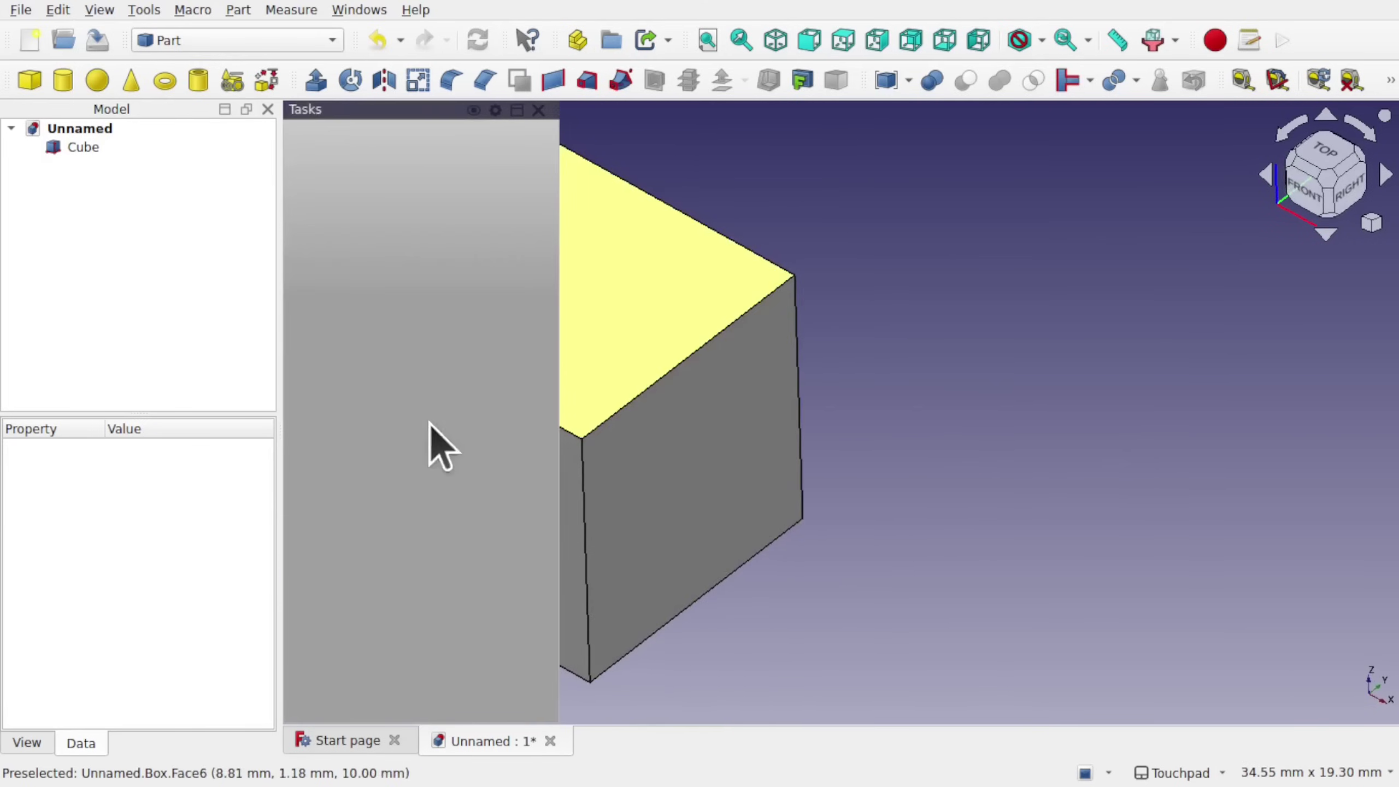
left_click(472, 111)
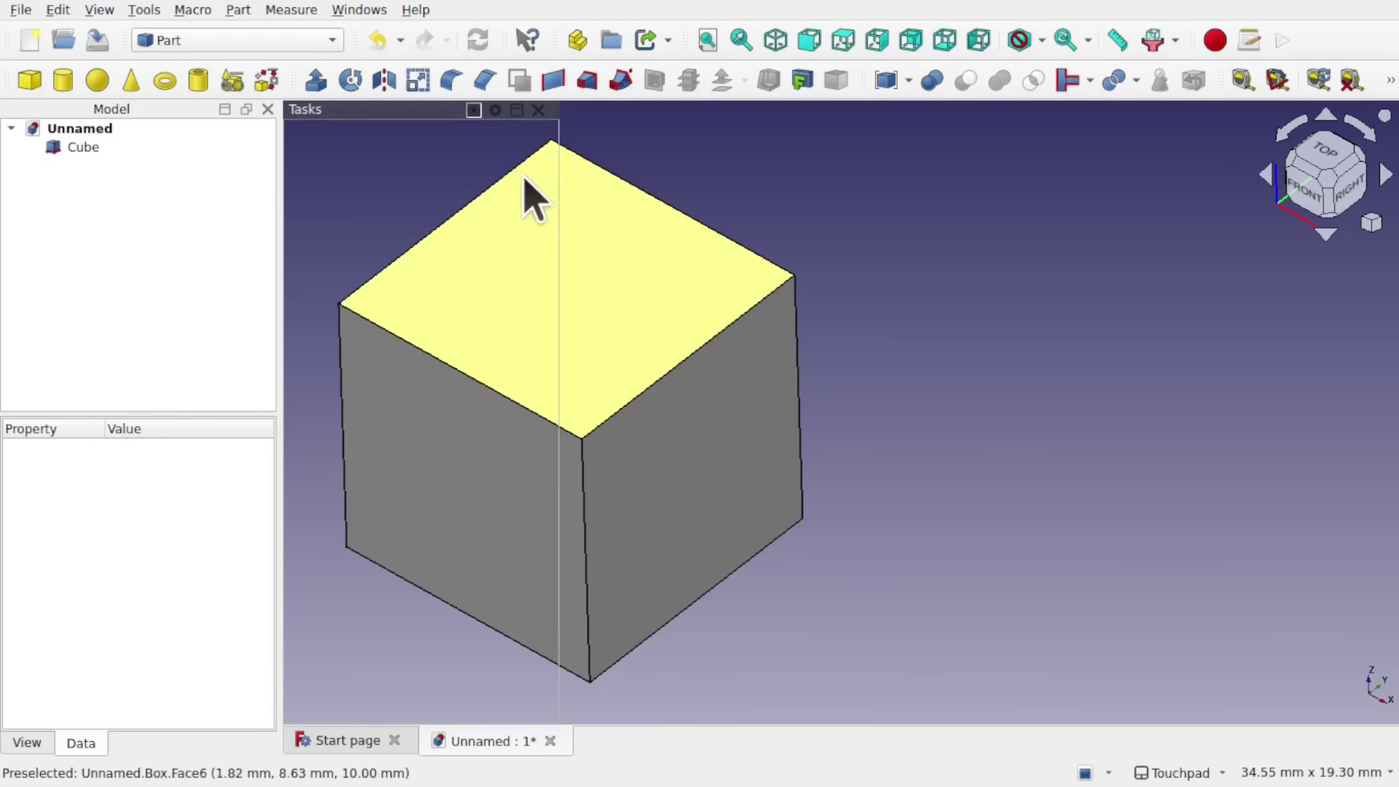
left_click_drag(666, 333, 715, 319, "alt")
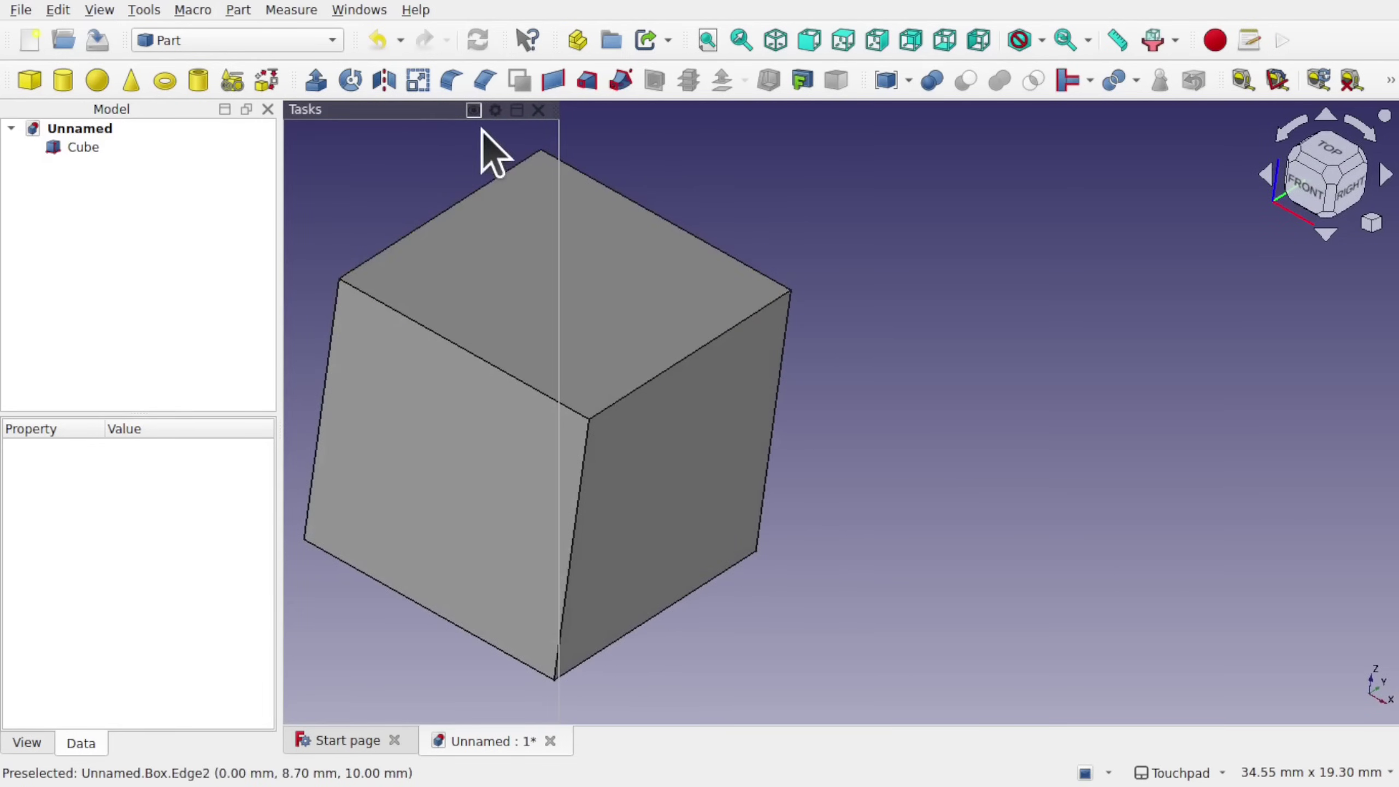
left_click_drag(395, 121, 113, 350)
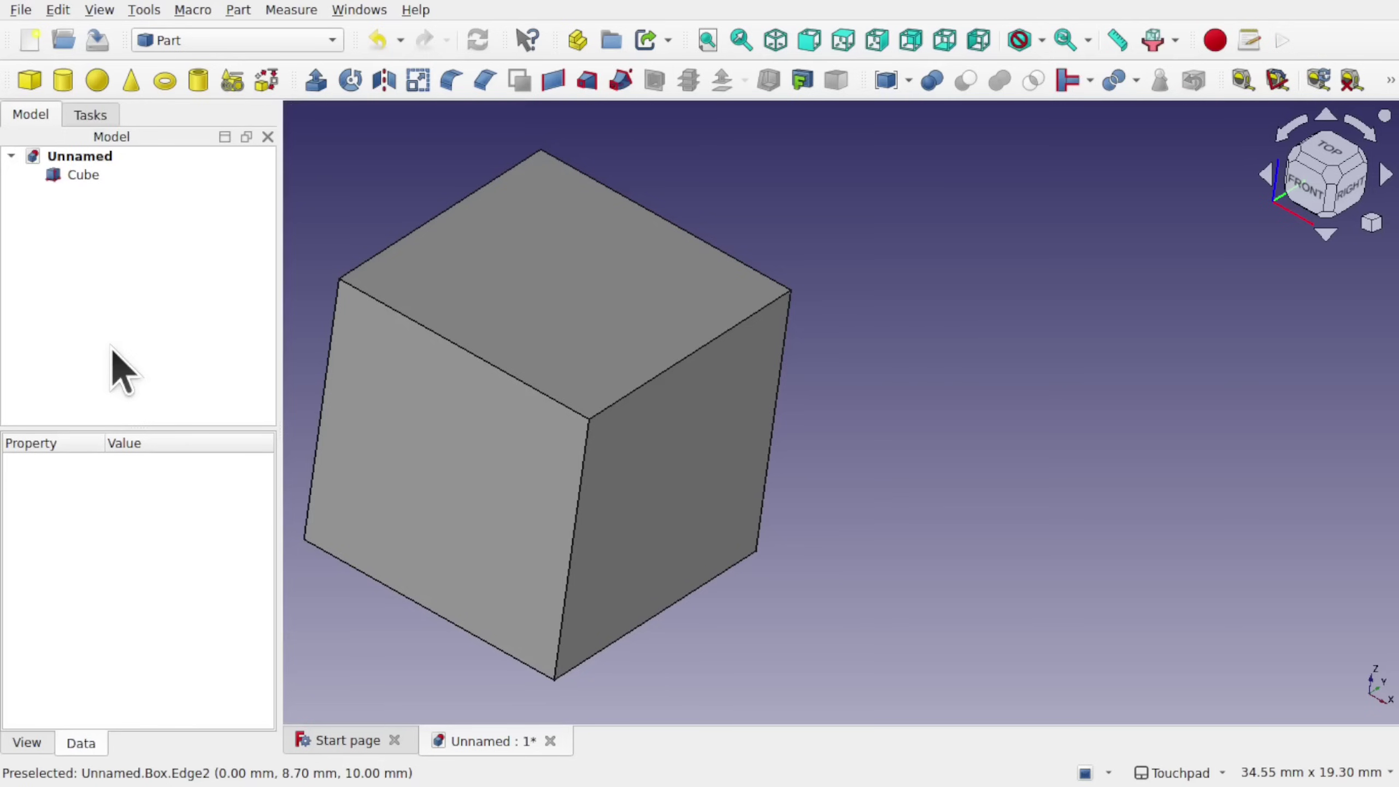
Step: Switch between the Tasks panel and the Model tree to check the document
left_click(88, 116)
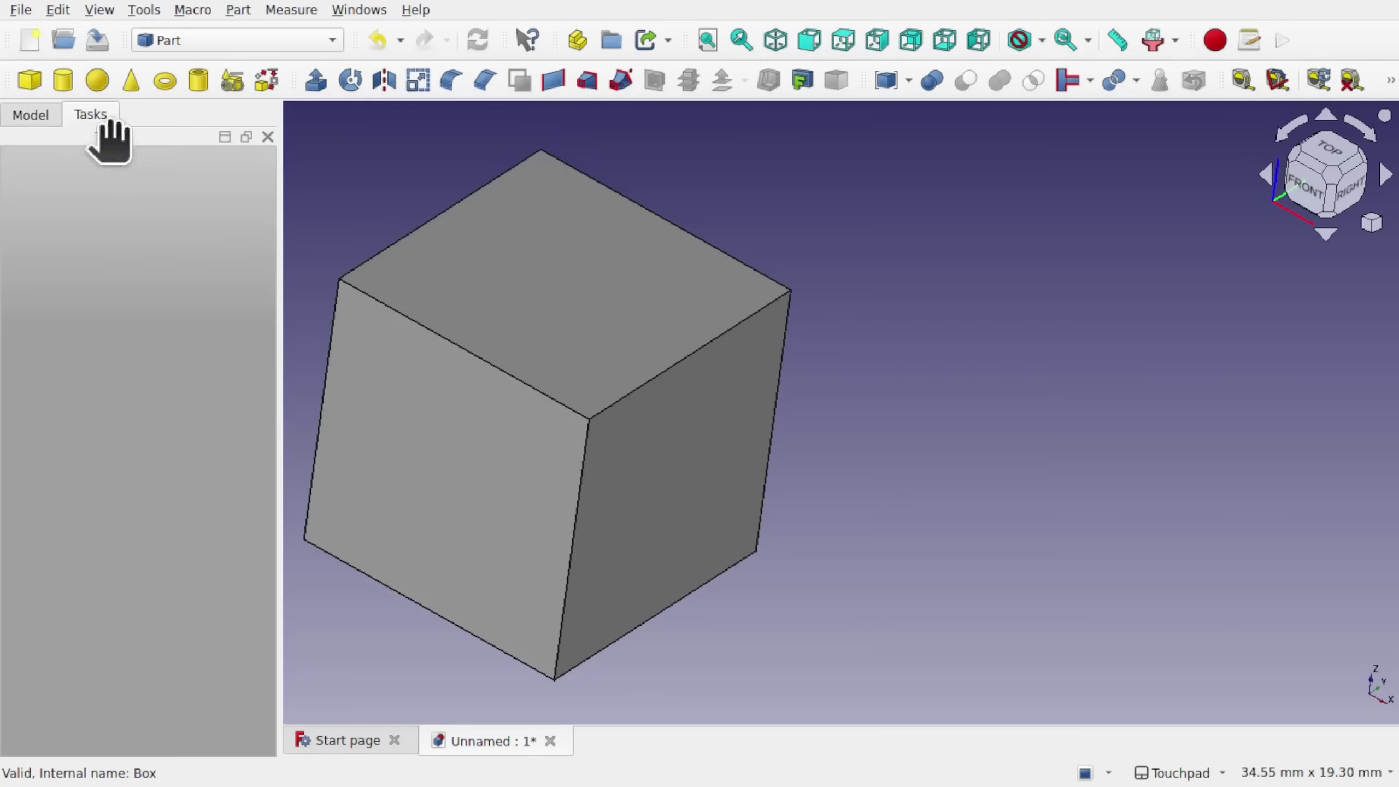
left_click(33, 117)
left_click(83, 118)
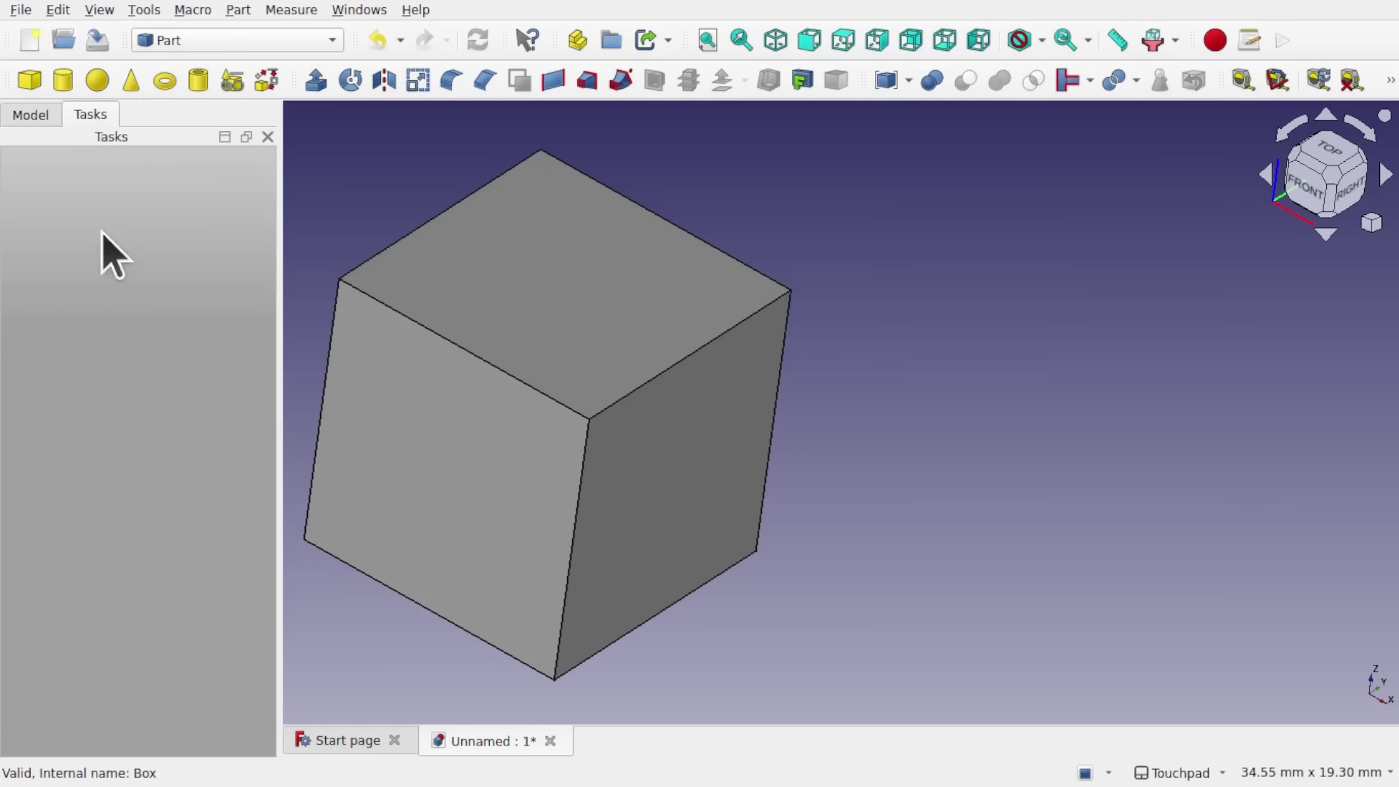
left_click(30, 117)
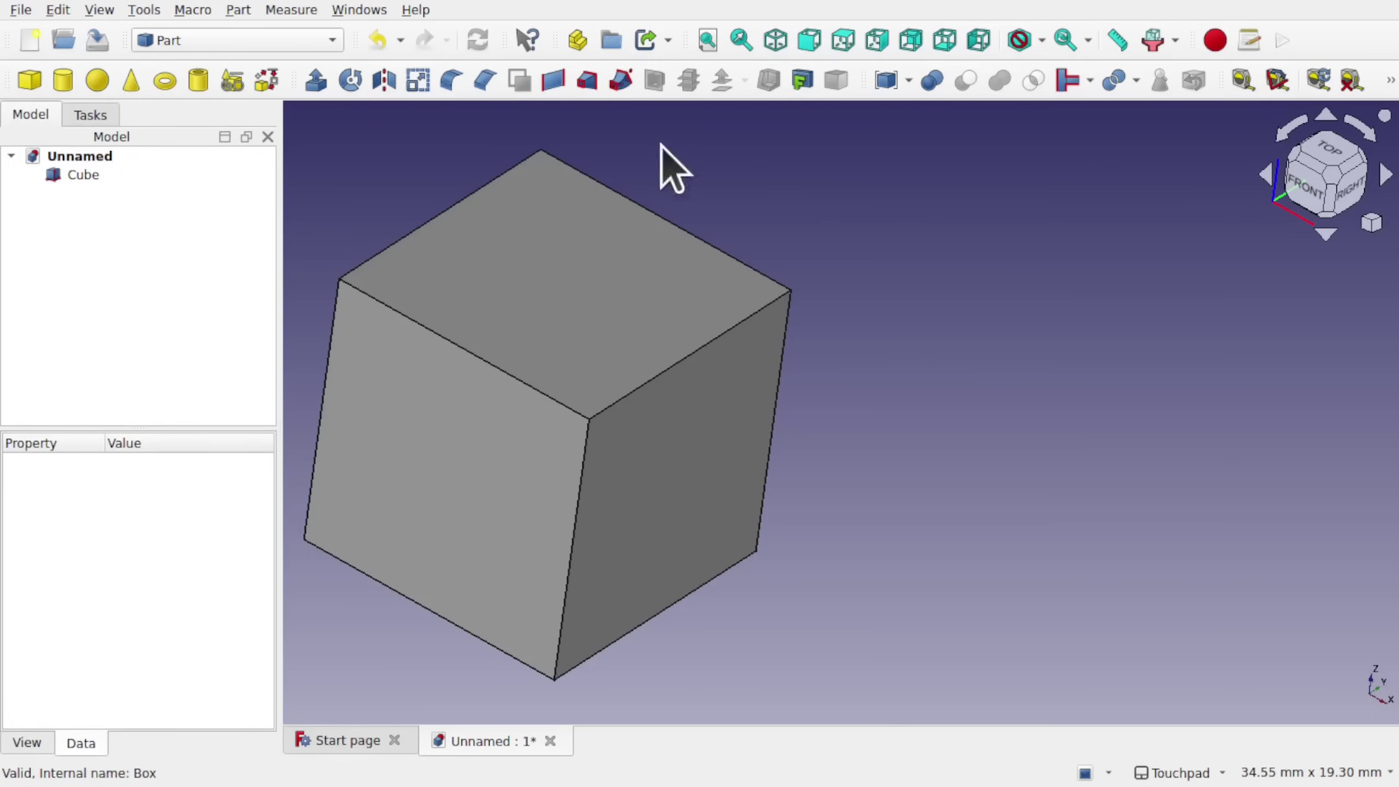
Step: In the Sketcher workbench, attach a new sketch to the cube's top face with Plane face mapping
left_click(255, 45)
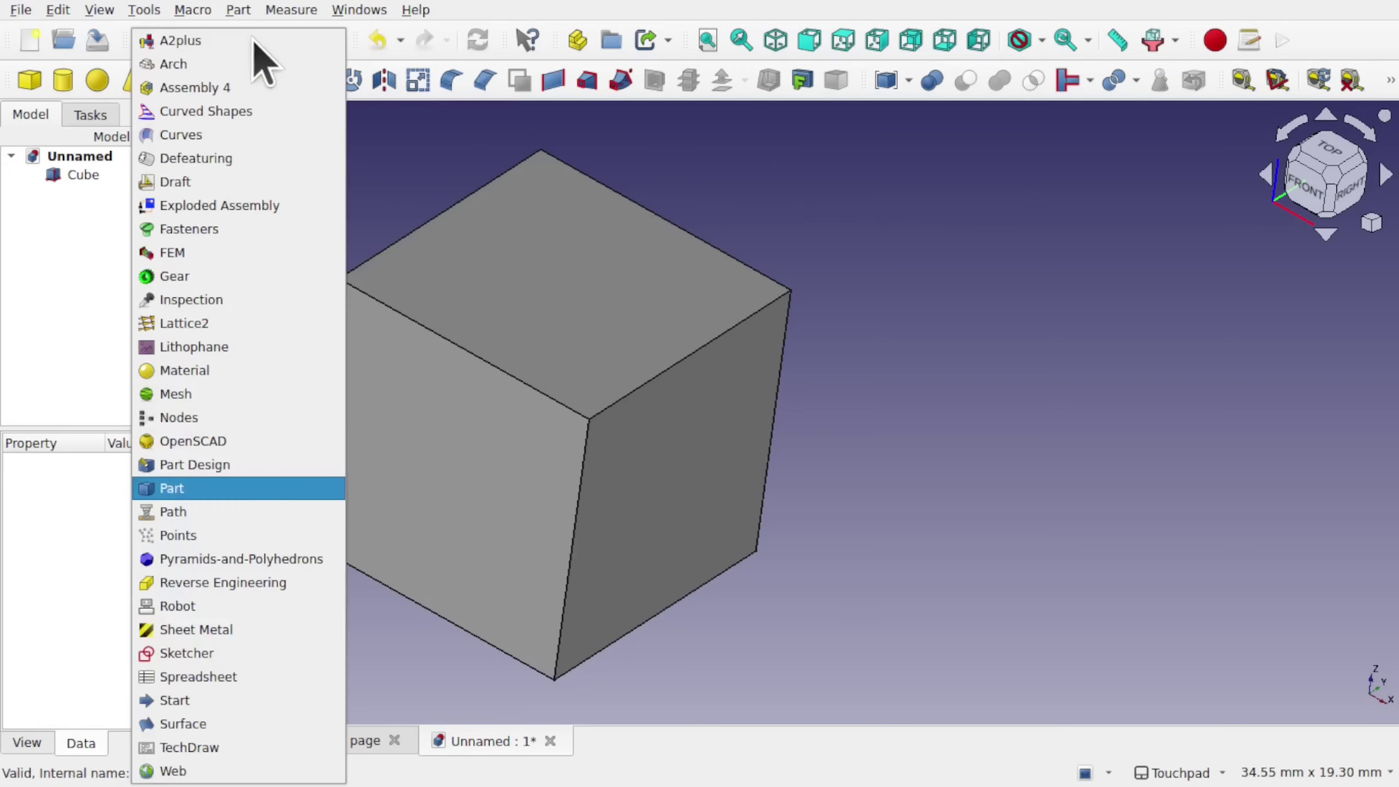
left_click(292, 641)
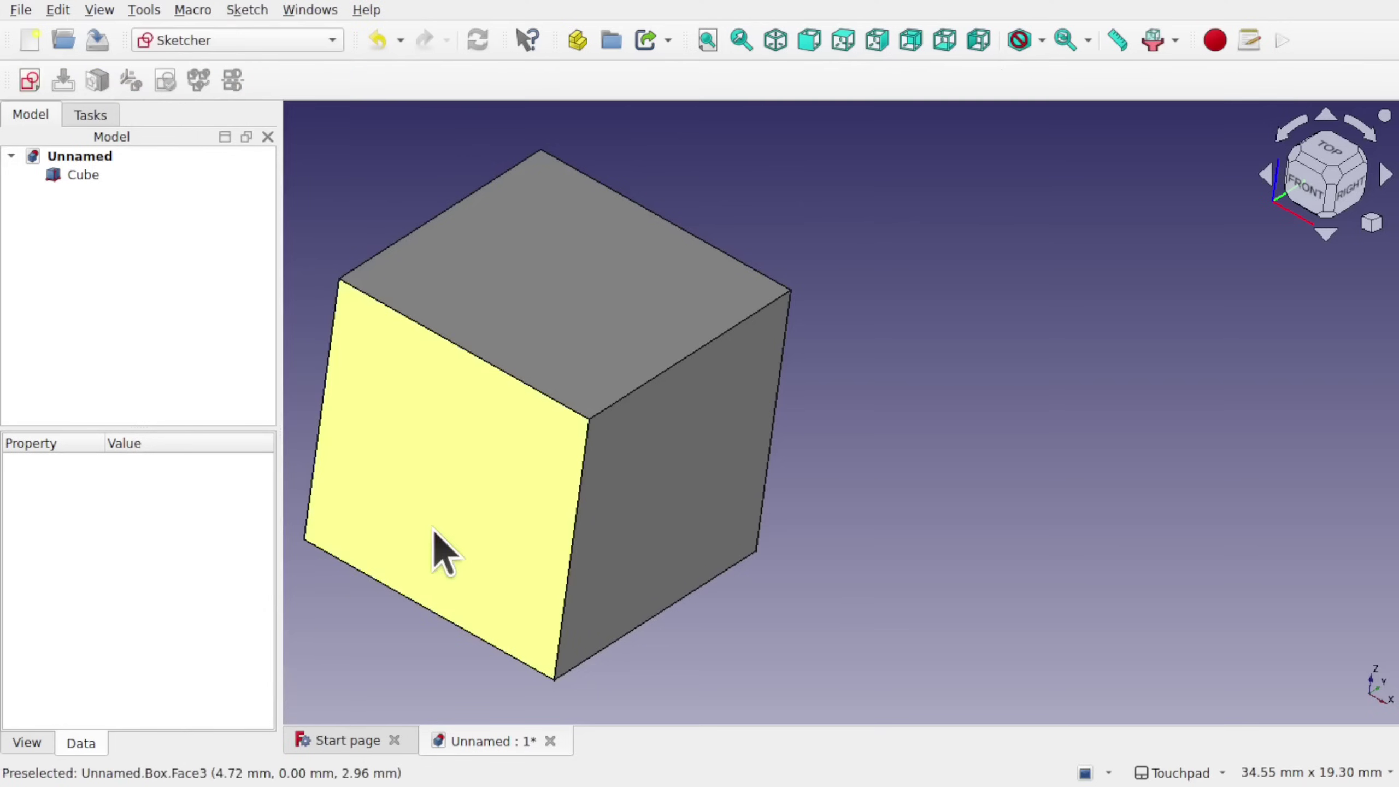
left_click(513, 308)
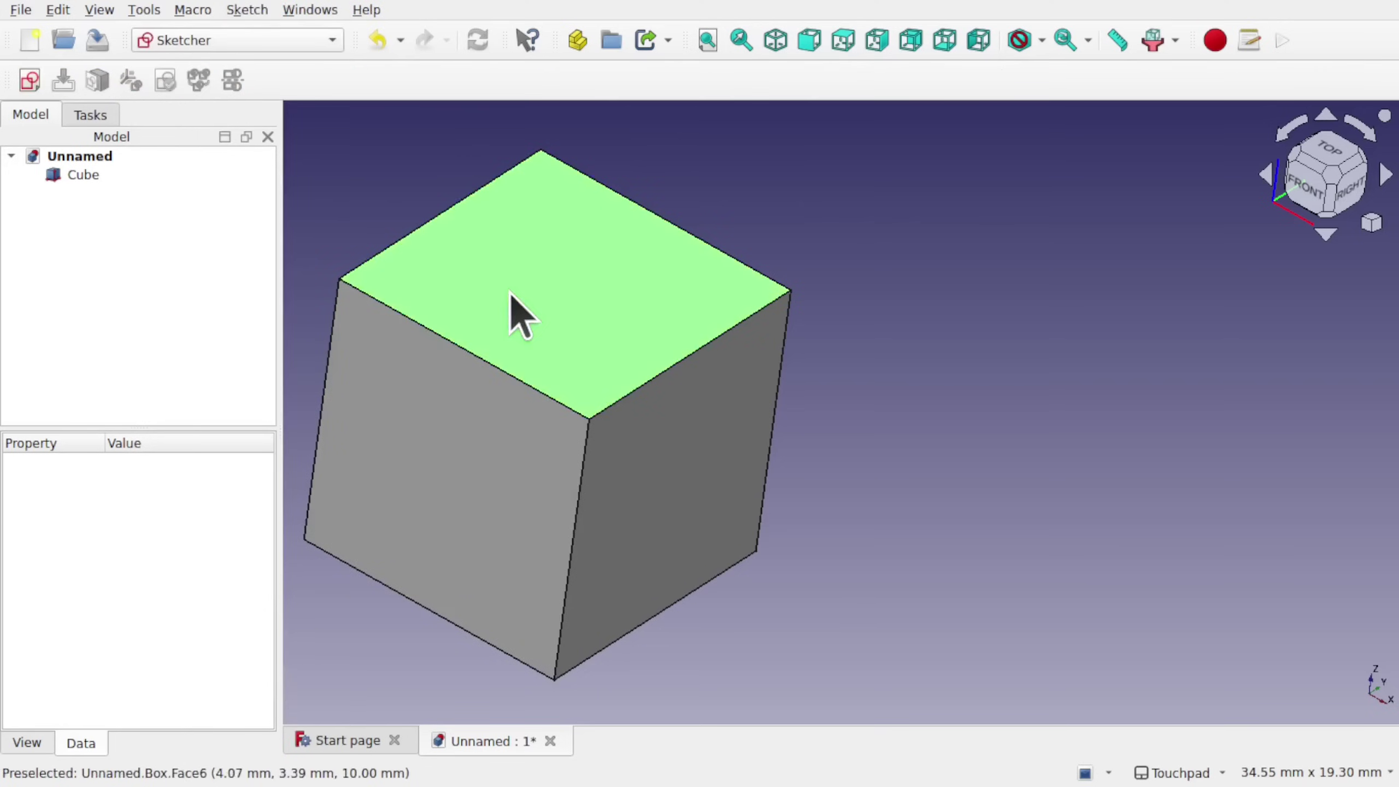
left_click(30, 80)
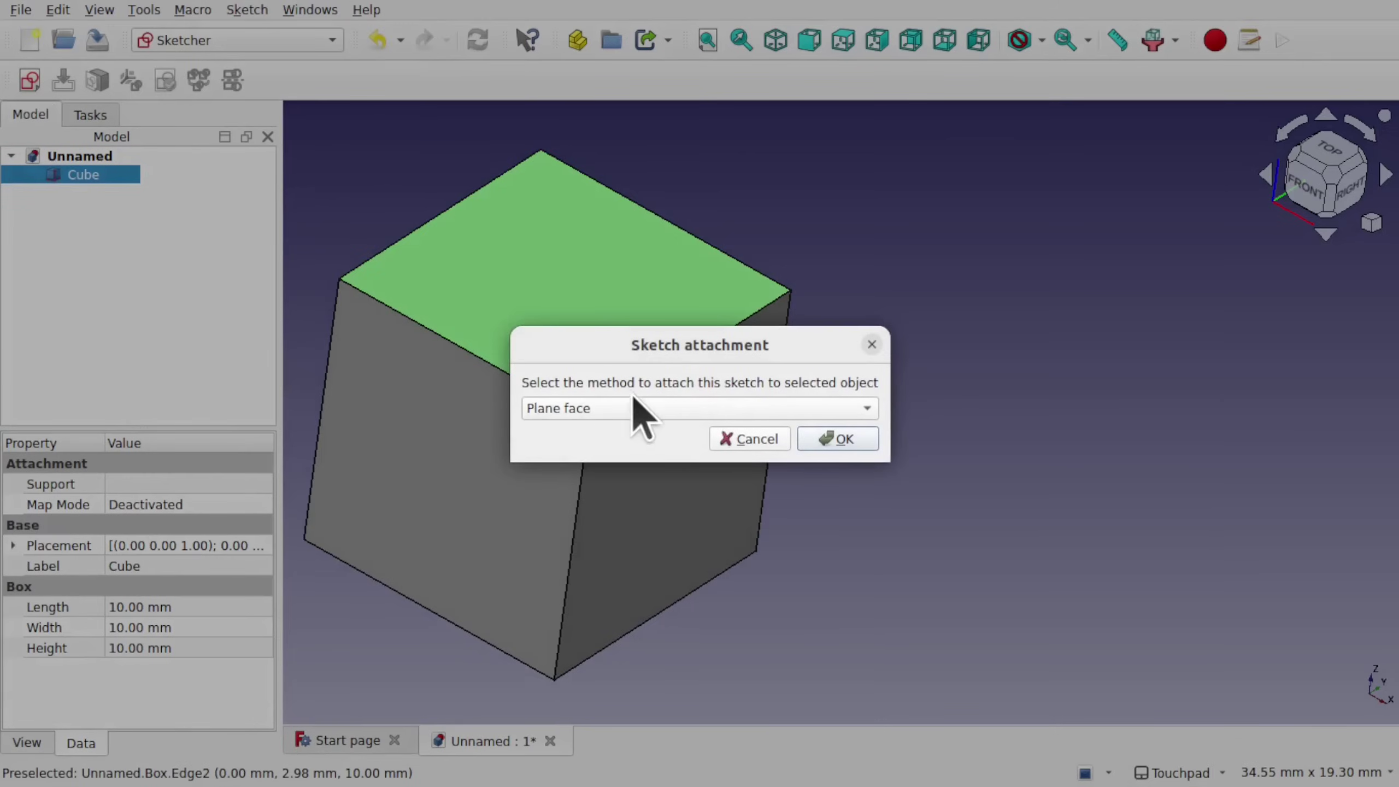
left_click(848, 438)
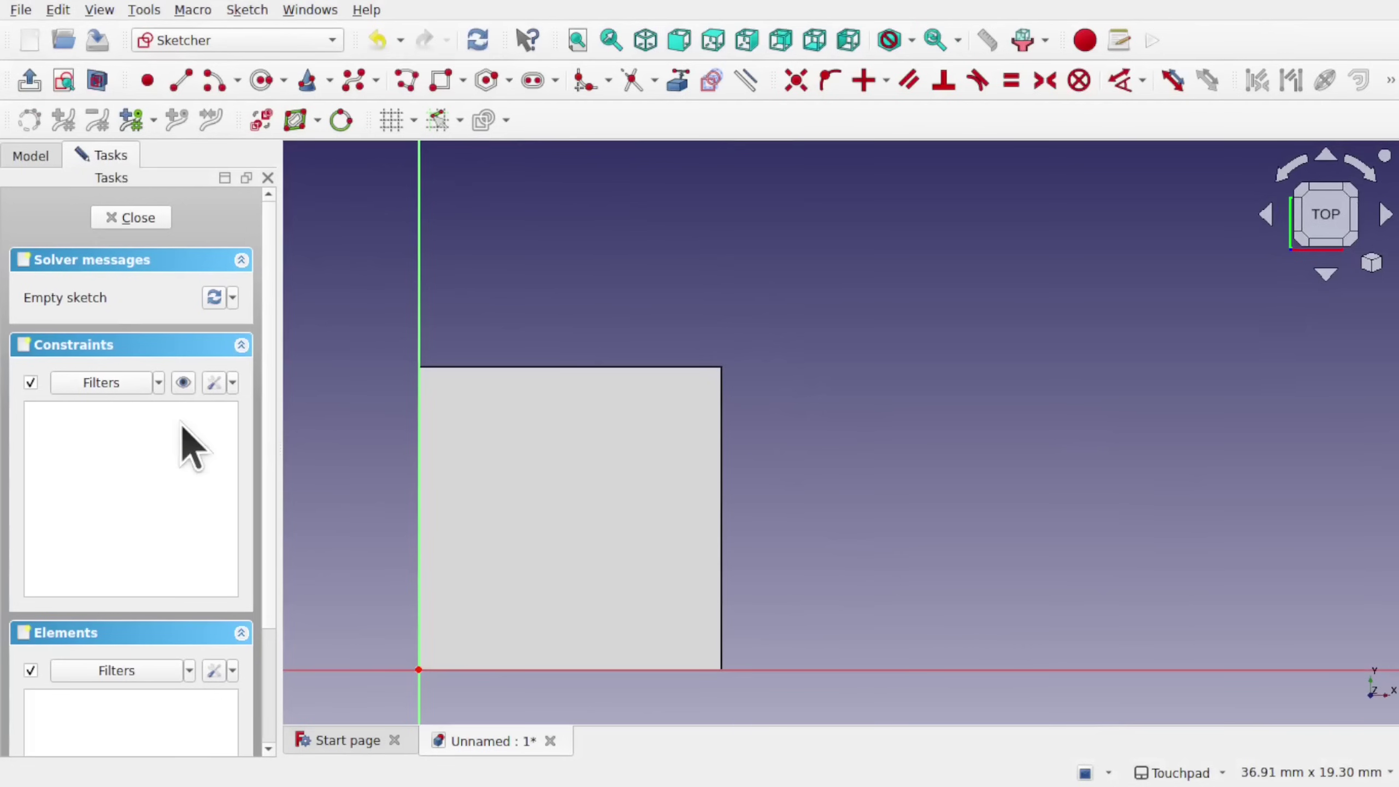
Step: Close the sketch, float the Tasks panel, dock it under Property, then drop it over the 3D view
left_click(155, 217)
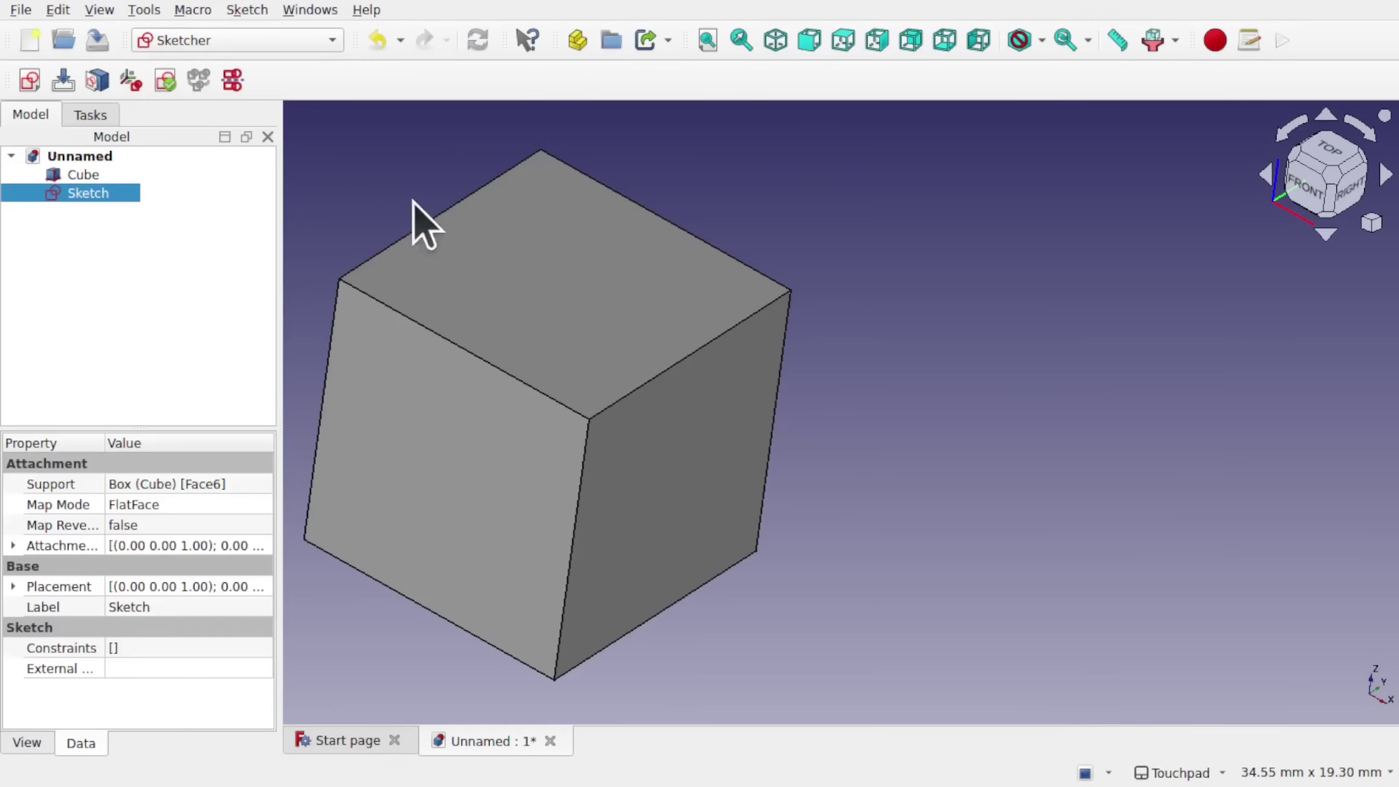
middle_click_drag(412, 267, 731, 337)
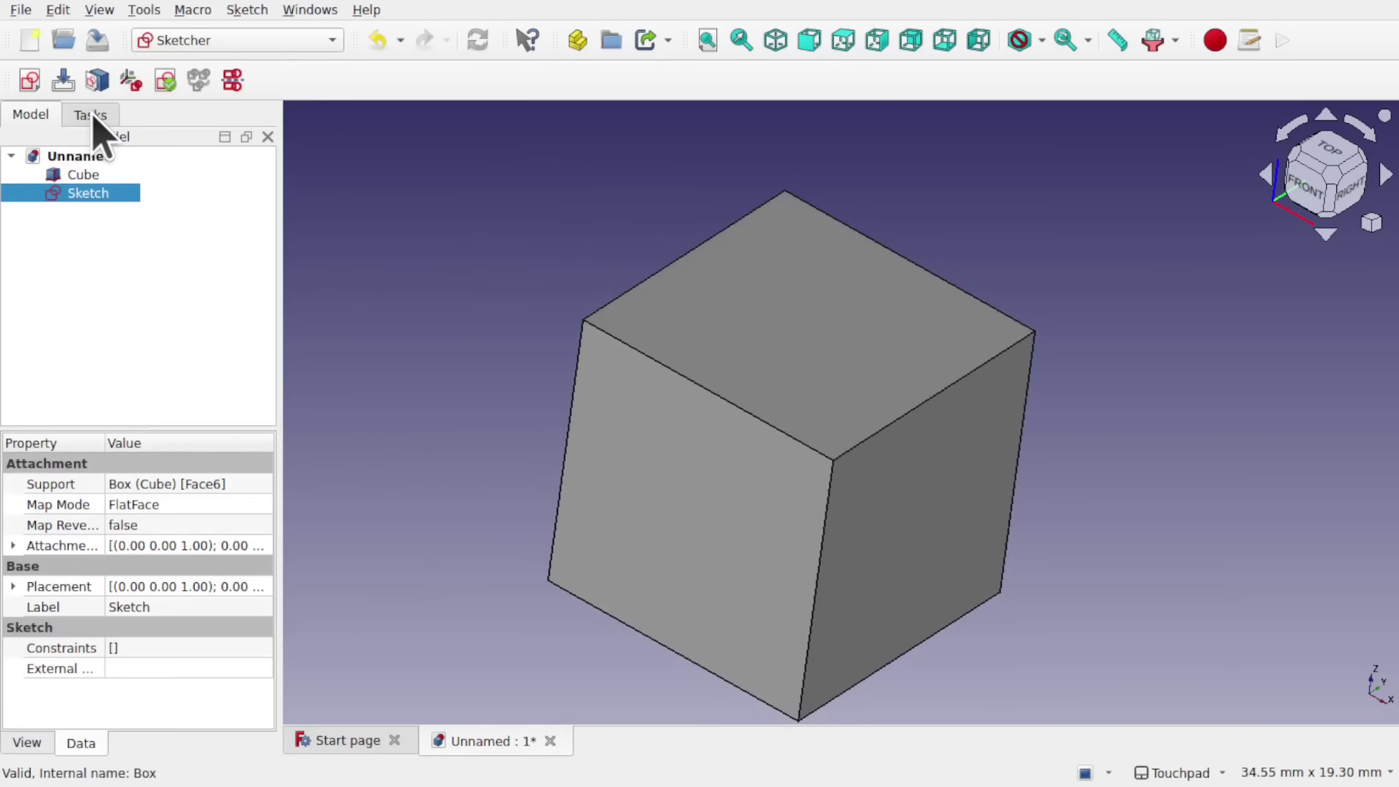
left_click_drag(90, 117, 446, 225)
left_click_drag(361, 187, 382, 138)
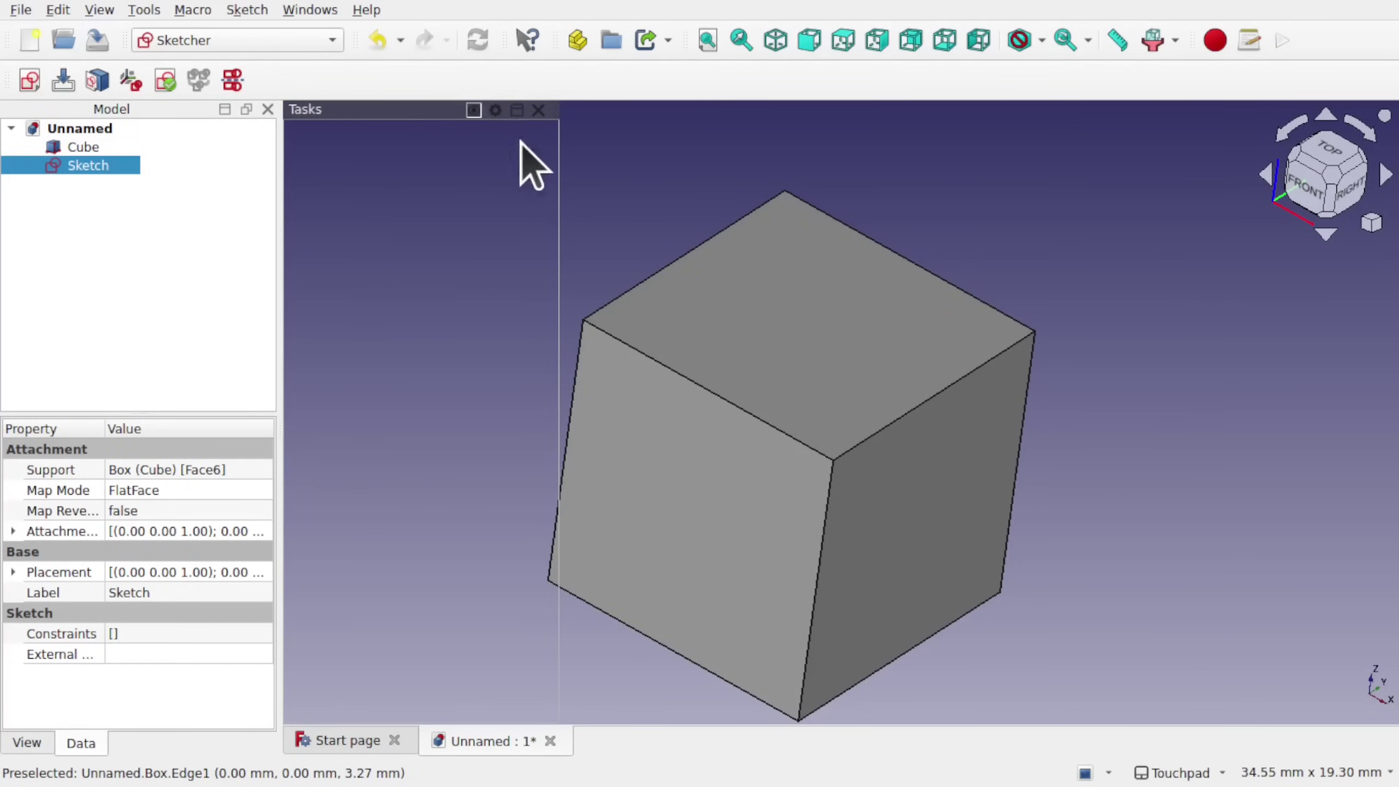
left_click(516, 110)
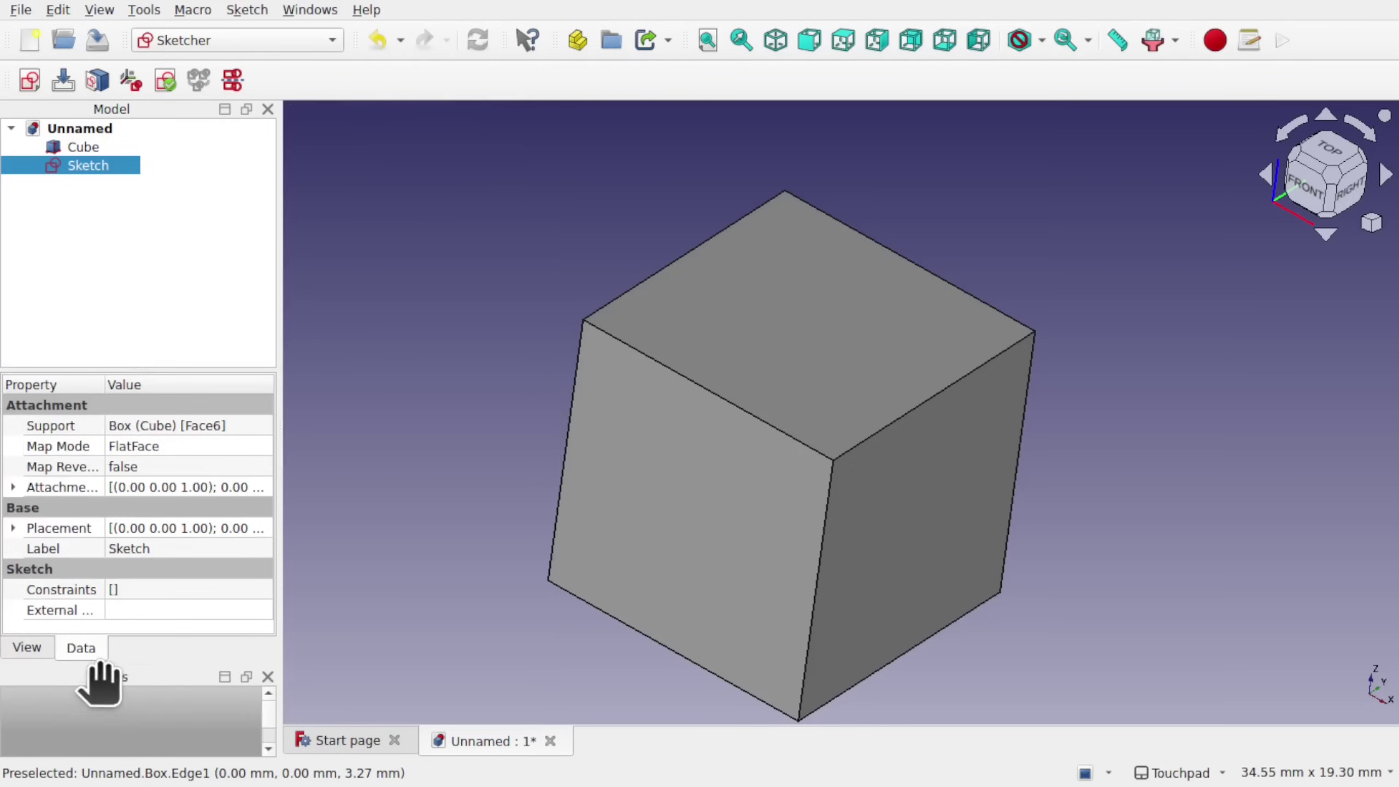
left_click_drag(125, 686, 403, 455)
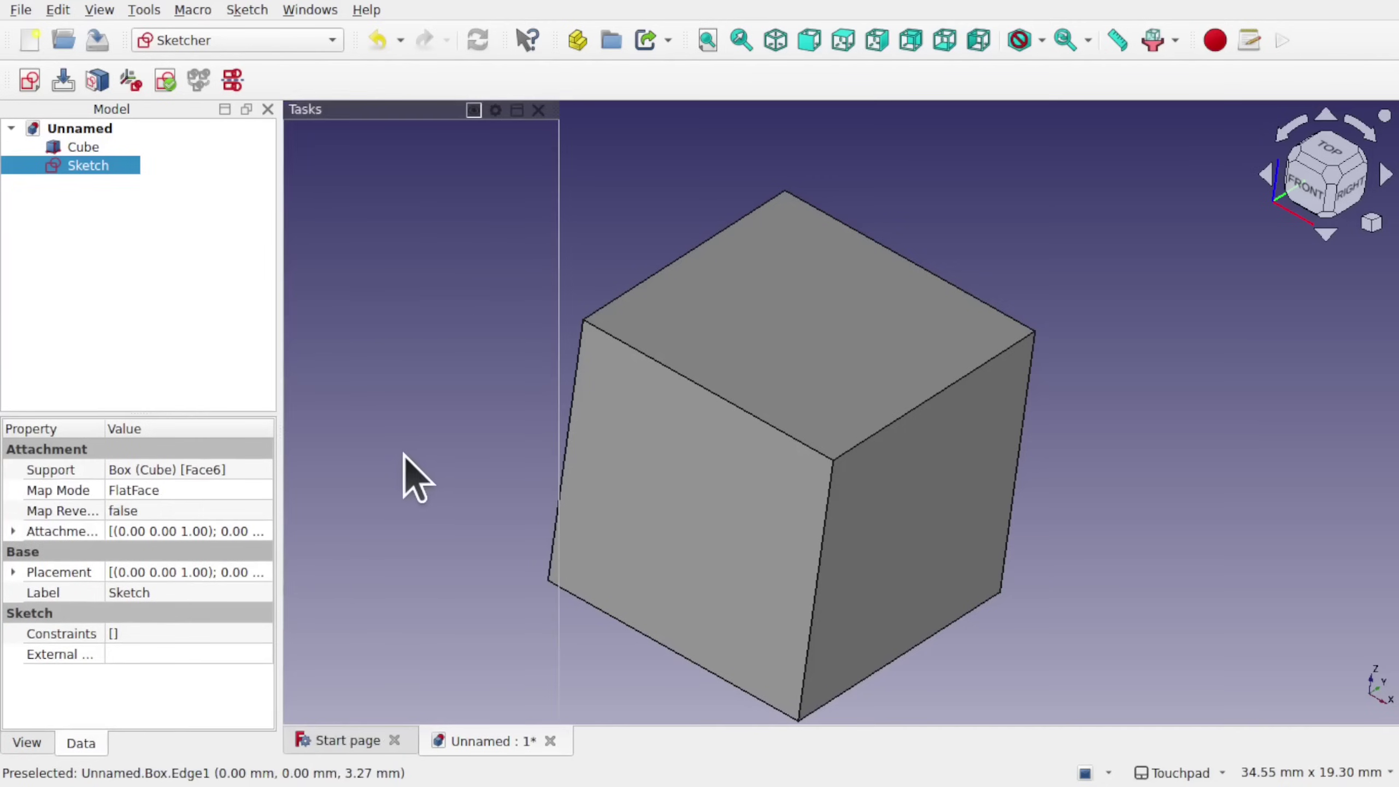
Step: Set the Tasks overlay to Auto hide from its gear menu
left_click(496, 111)
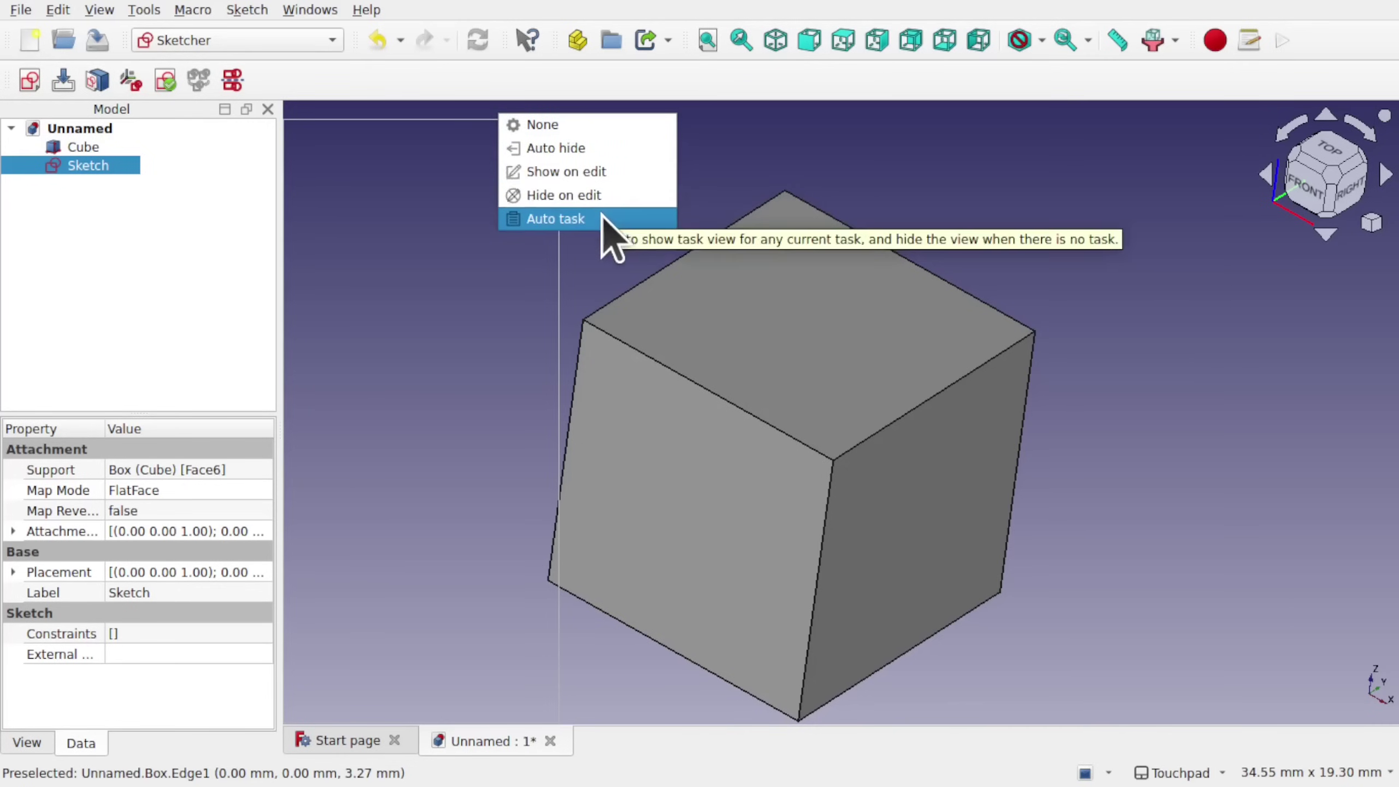
left_click(586, 146)
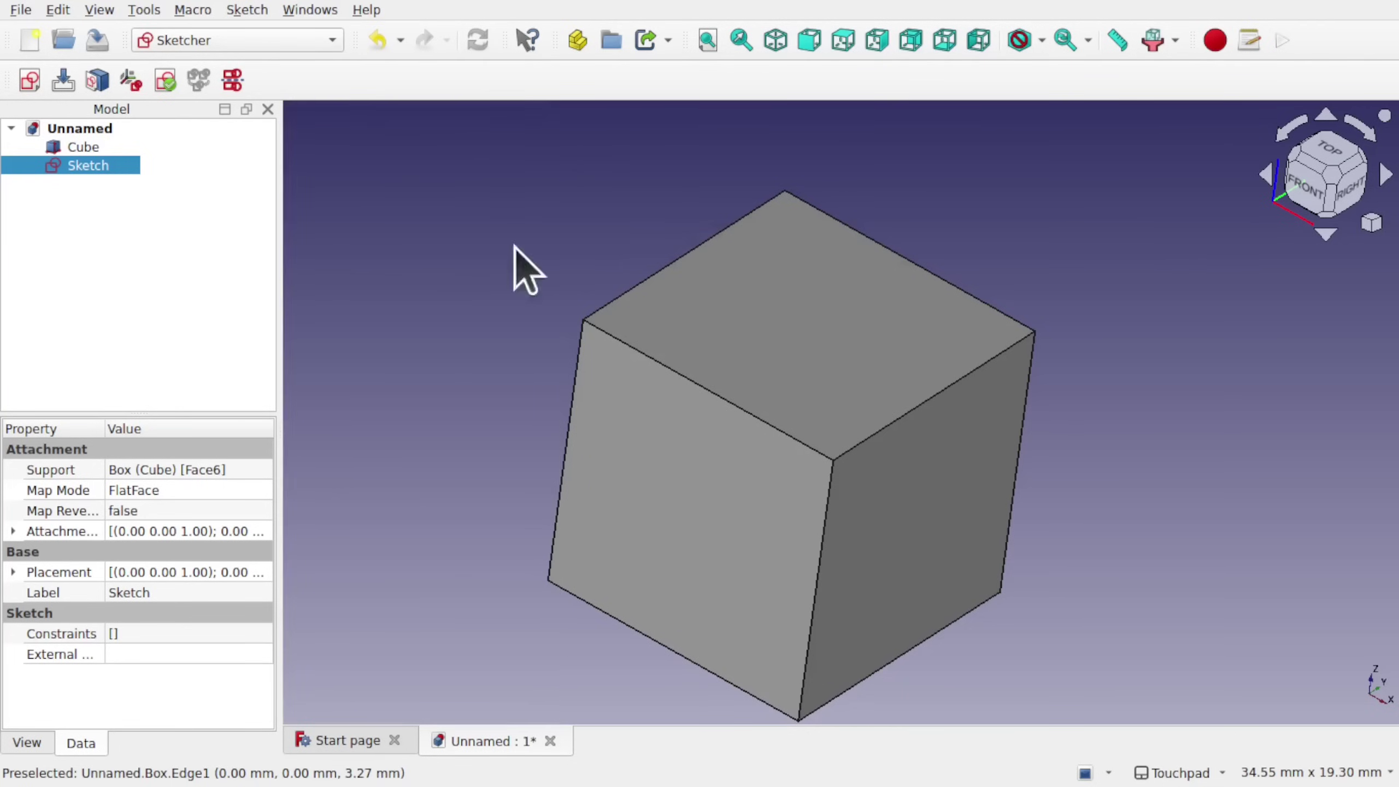
mouse_move(281, 301)
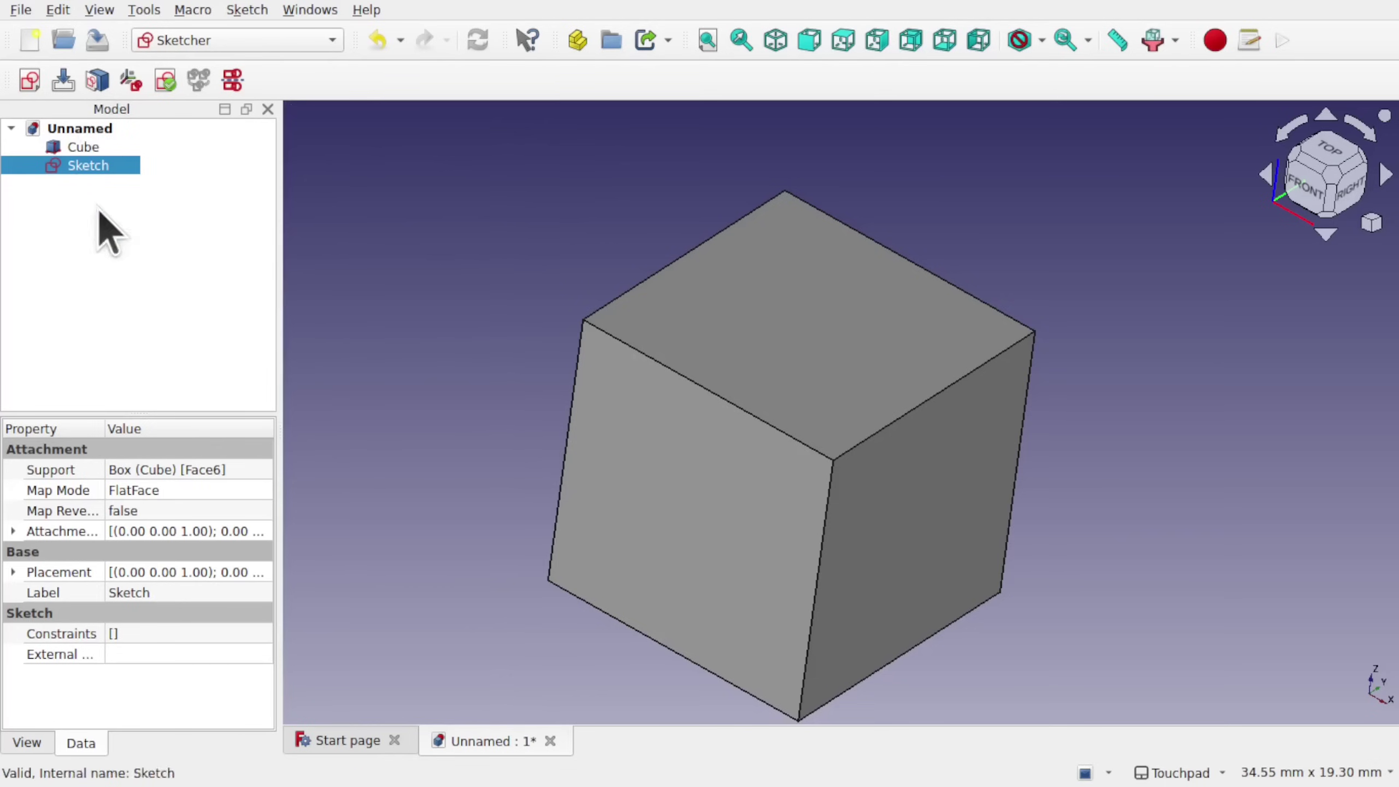
Step: Move Tasks into the Model area, float both panels over the 3D view, and recall hidden Tasks
mouse_move(303, 257)
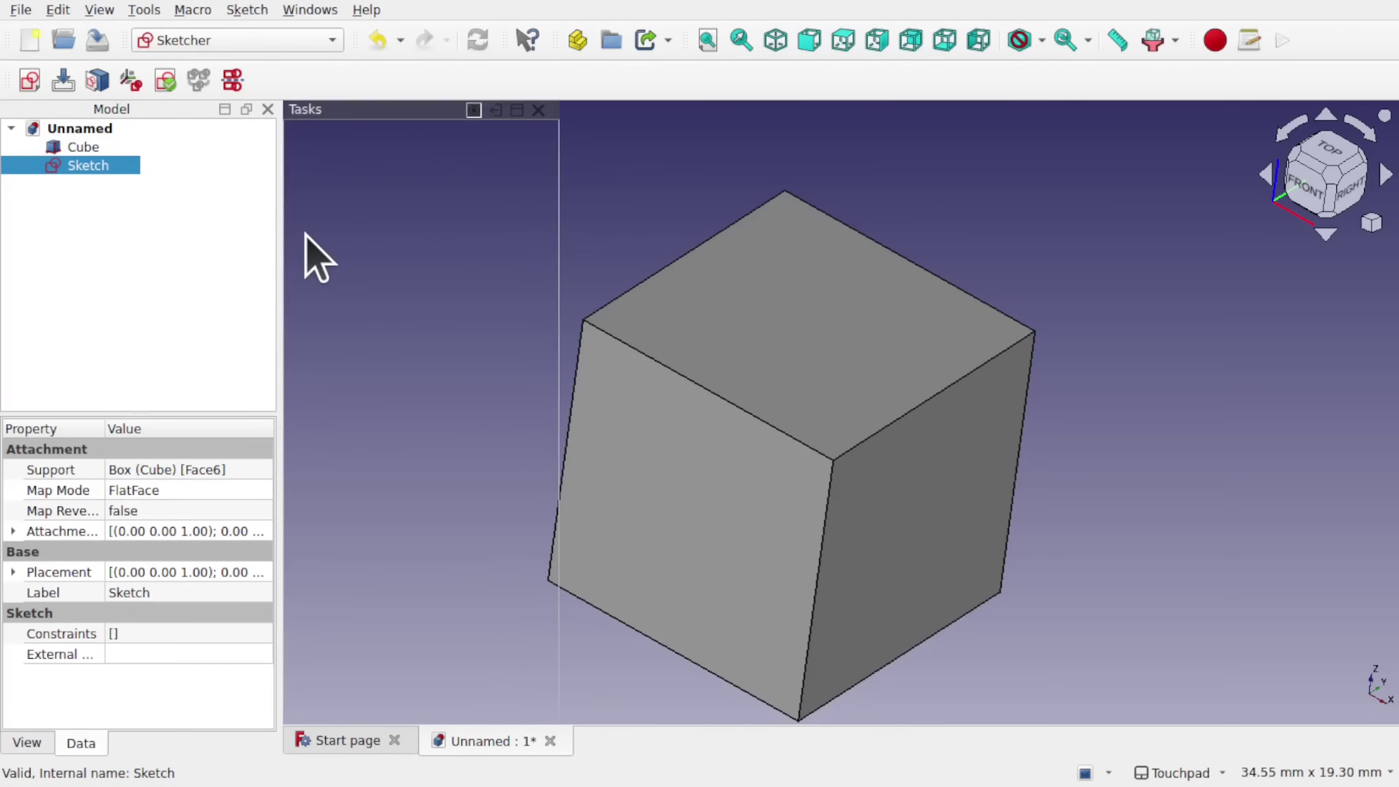
left_click_drag(339, 126, 135, 150)
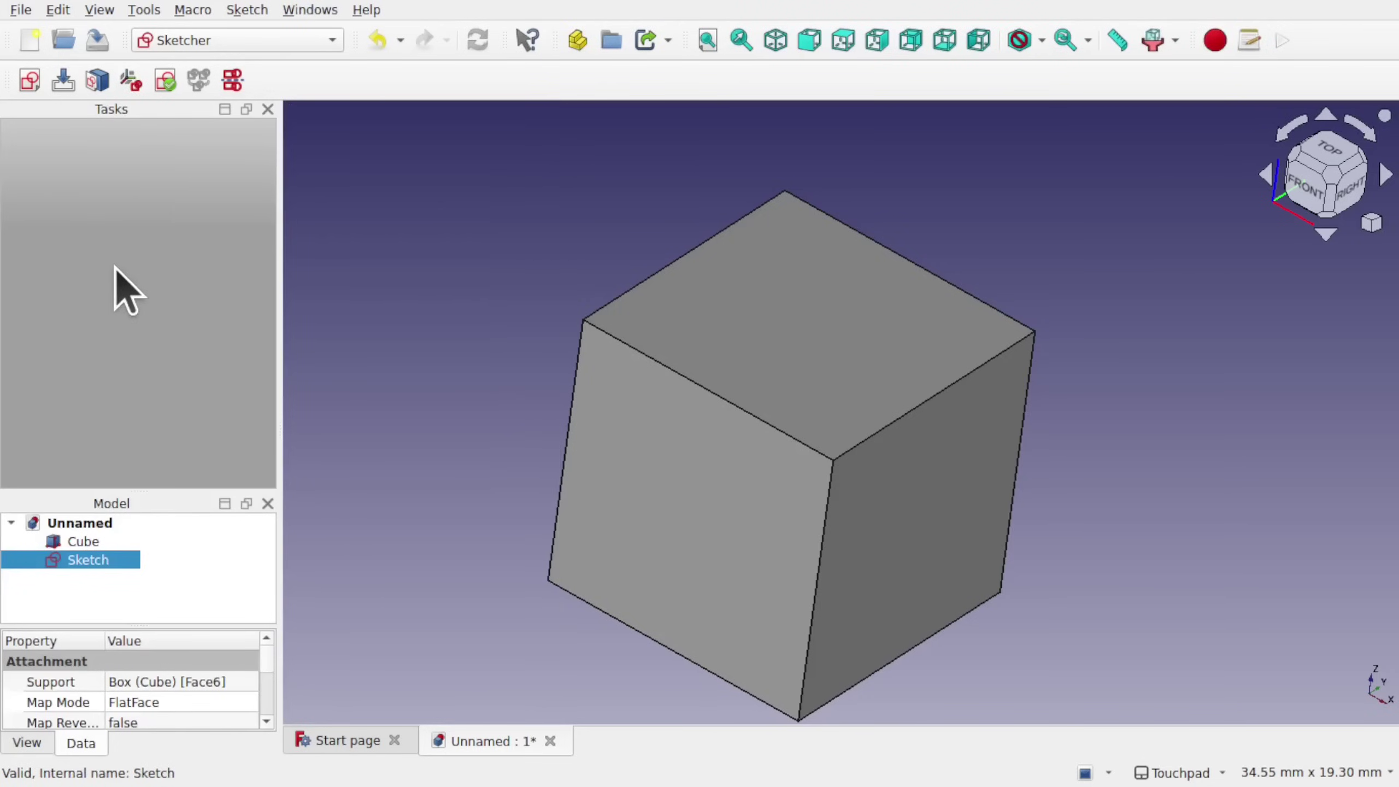
left_click_drag(143, 504, 463, 234)
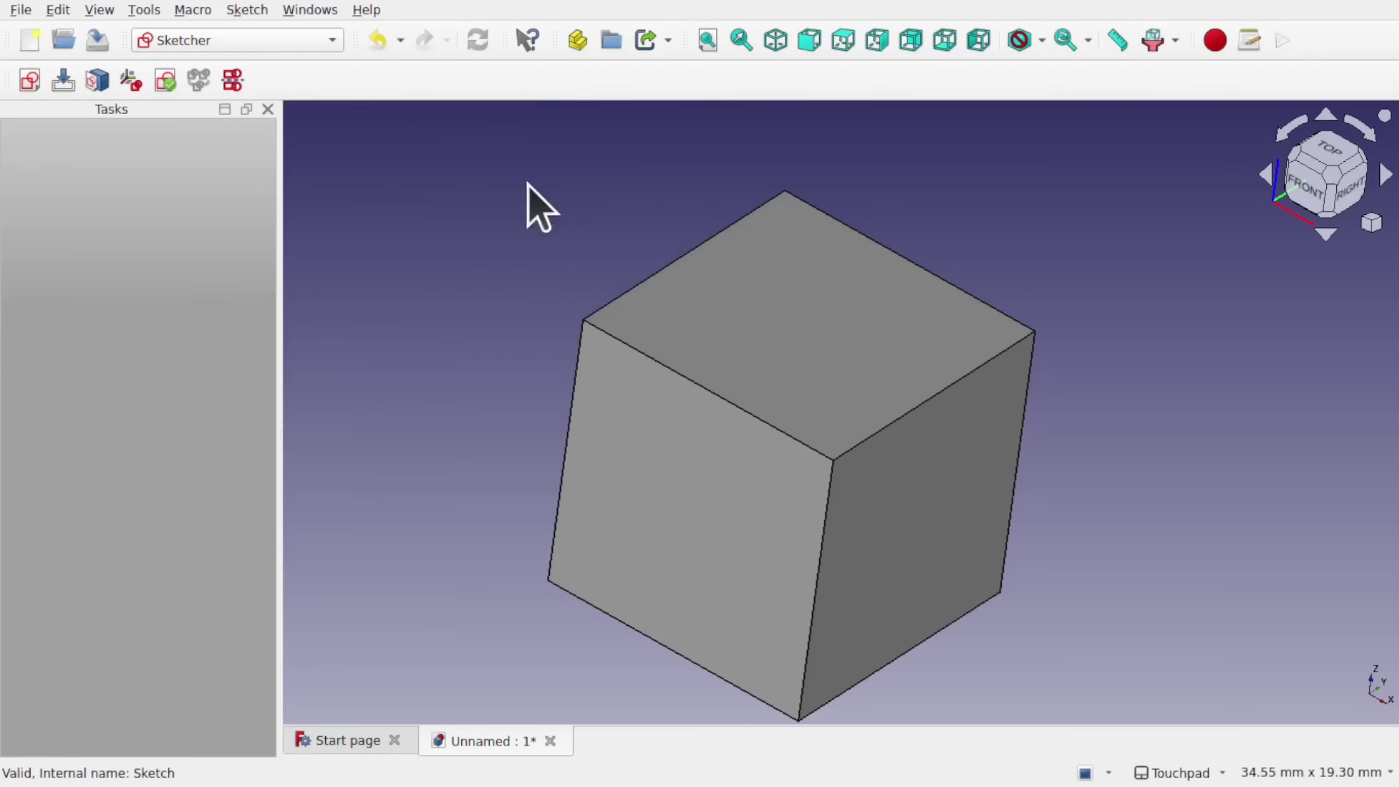
left_click_drag(69, 114, 259, 165)
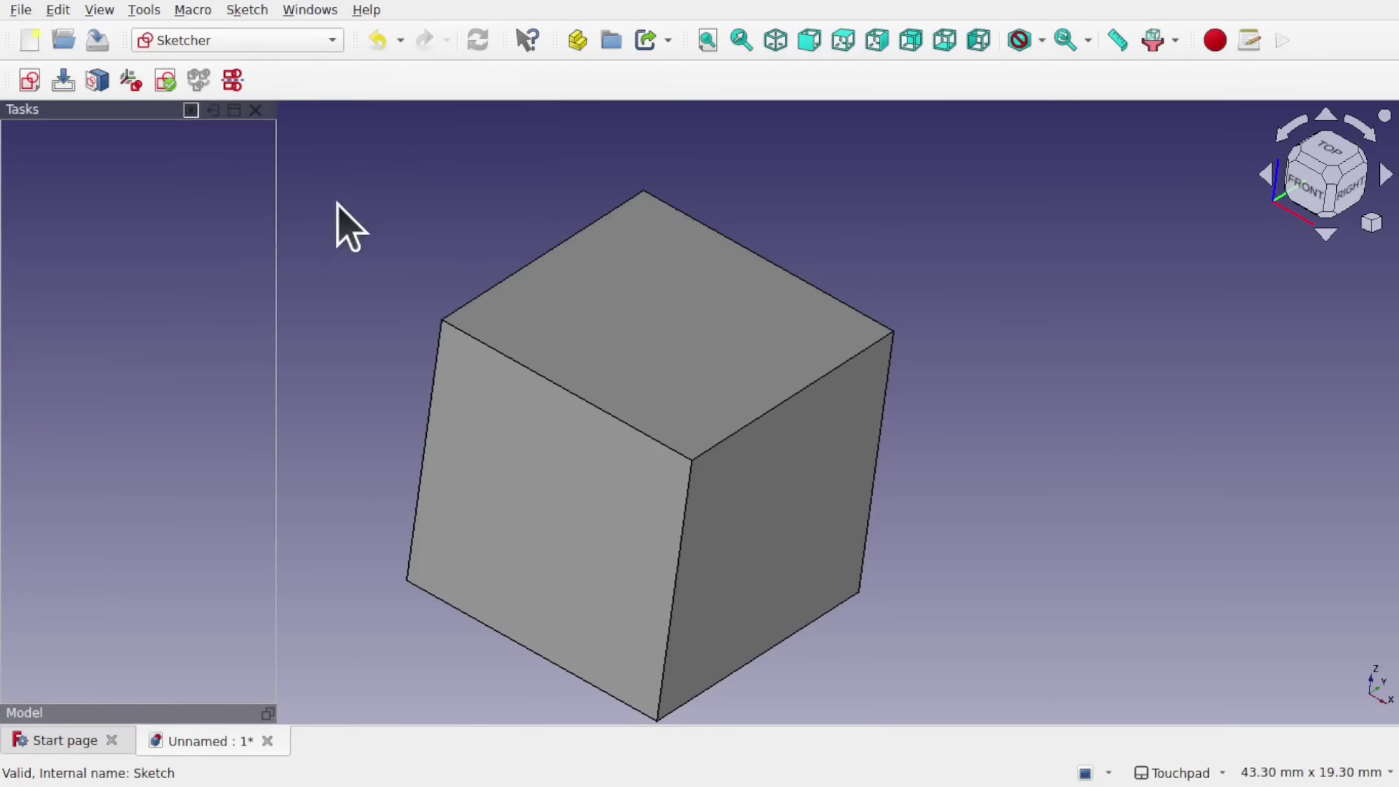
mouse_move(71, 205)
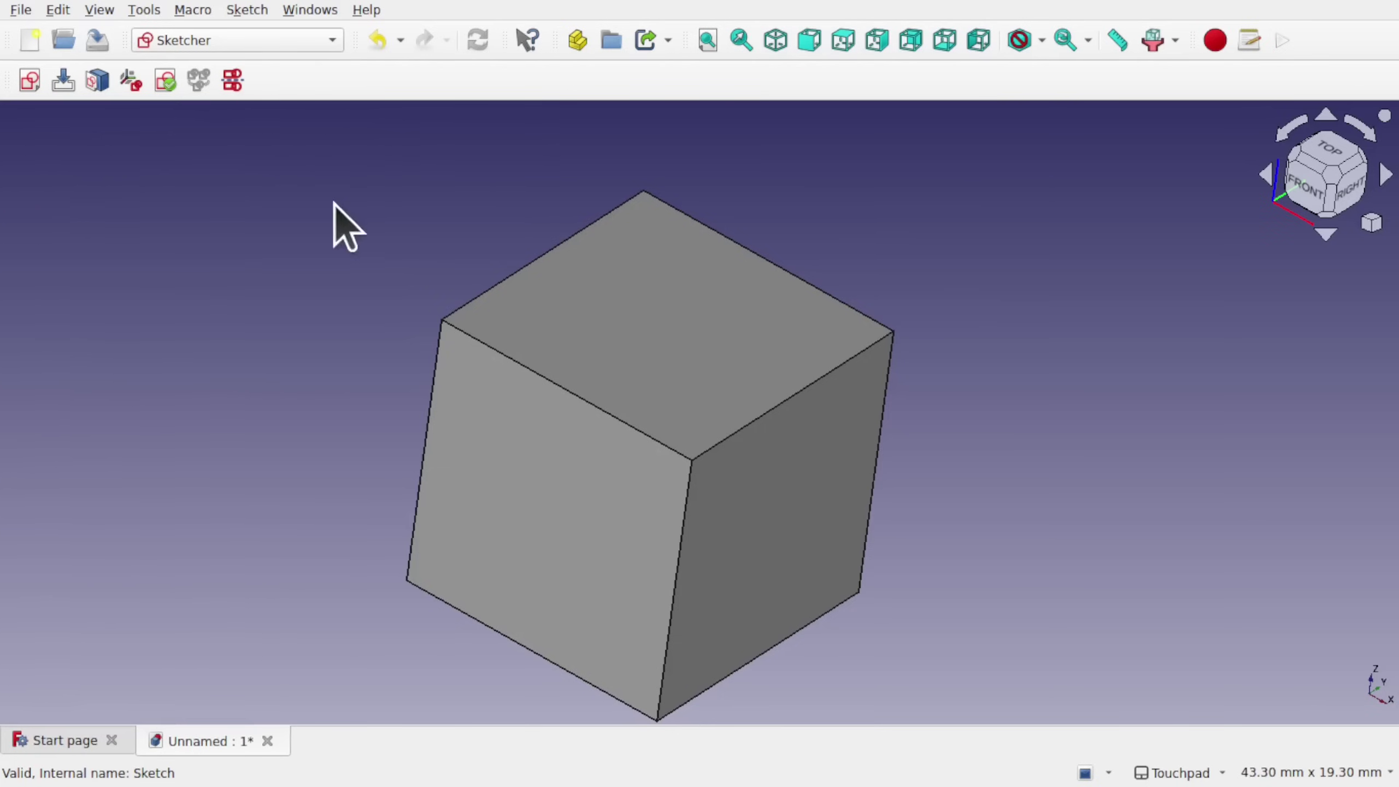
mouse_move(3, 205)
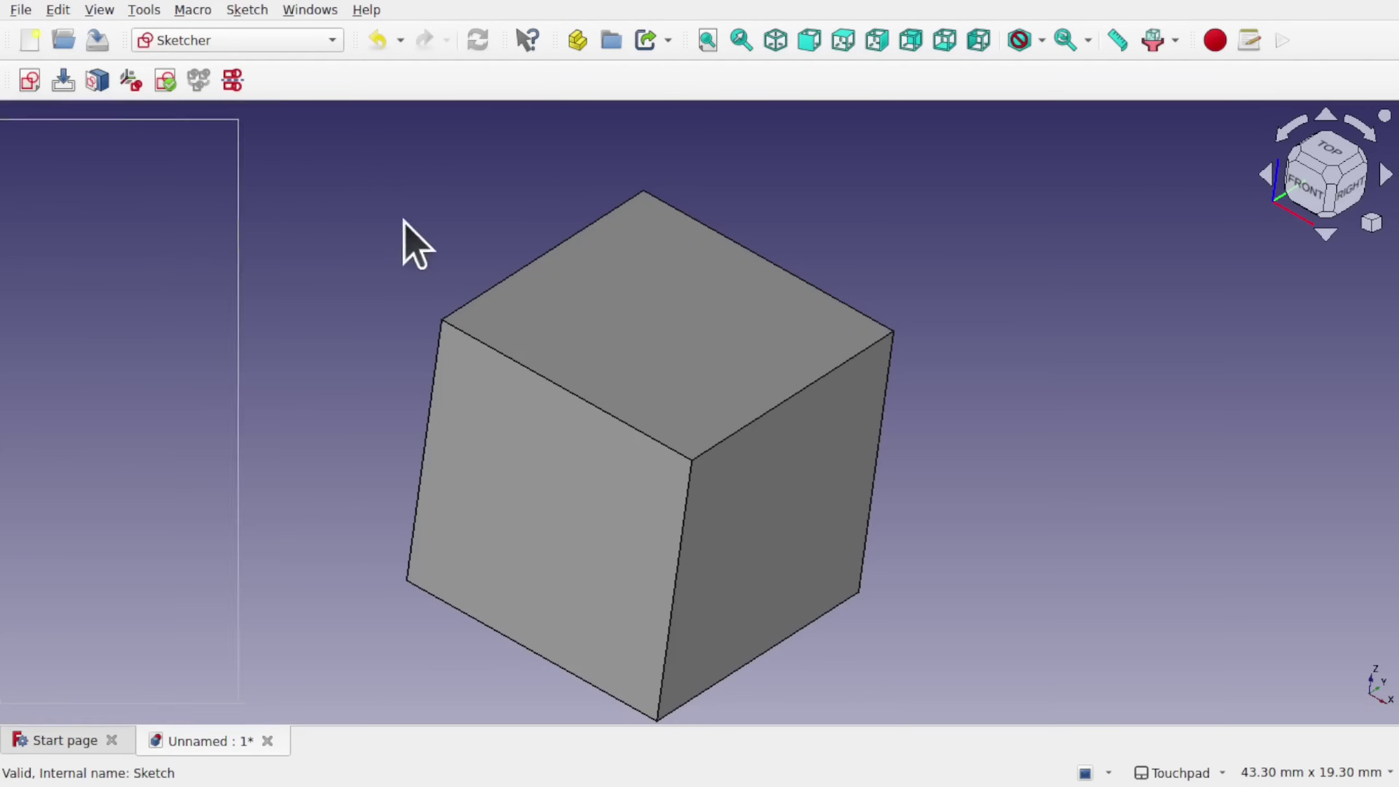
mouse_move(2, 231)
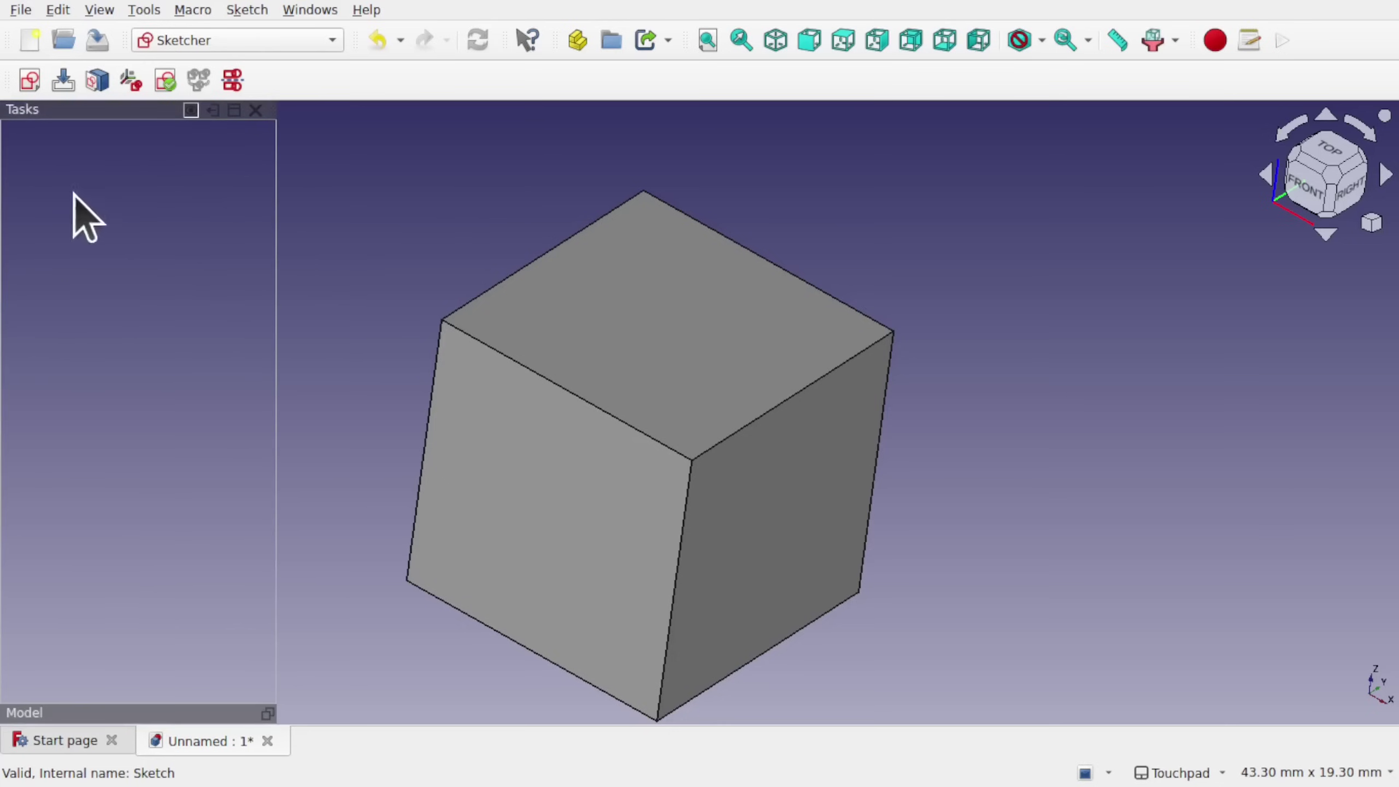
Step: Set the Tasks overlay mode to None and toggle the overlay off
left_click(213, 111)
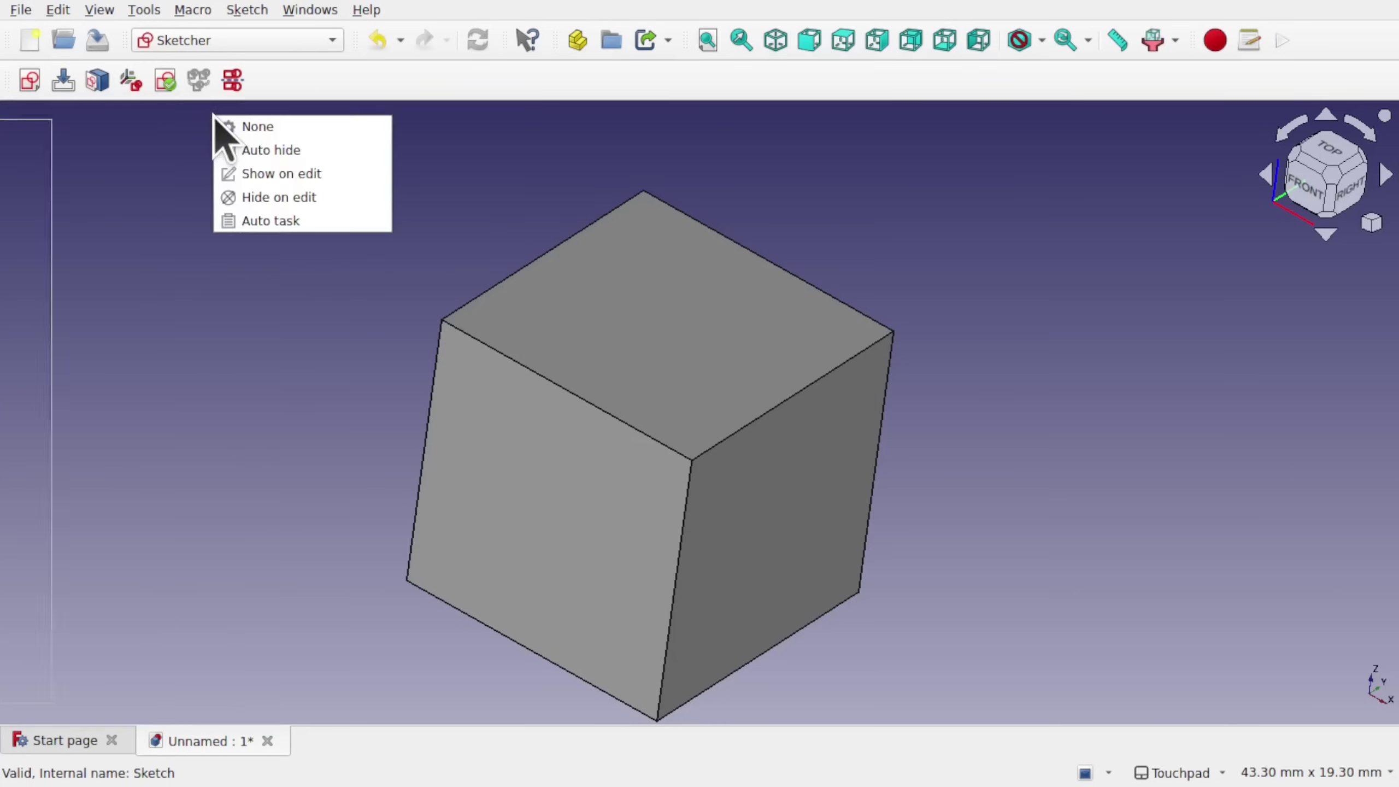
left_click(260, 128)
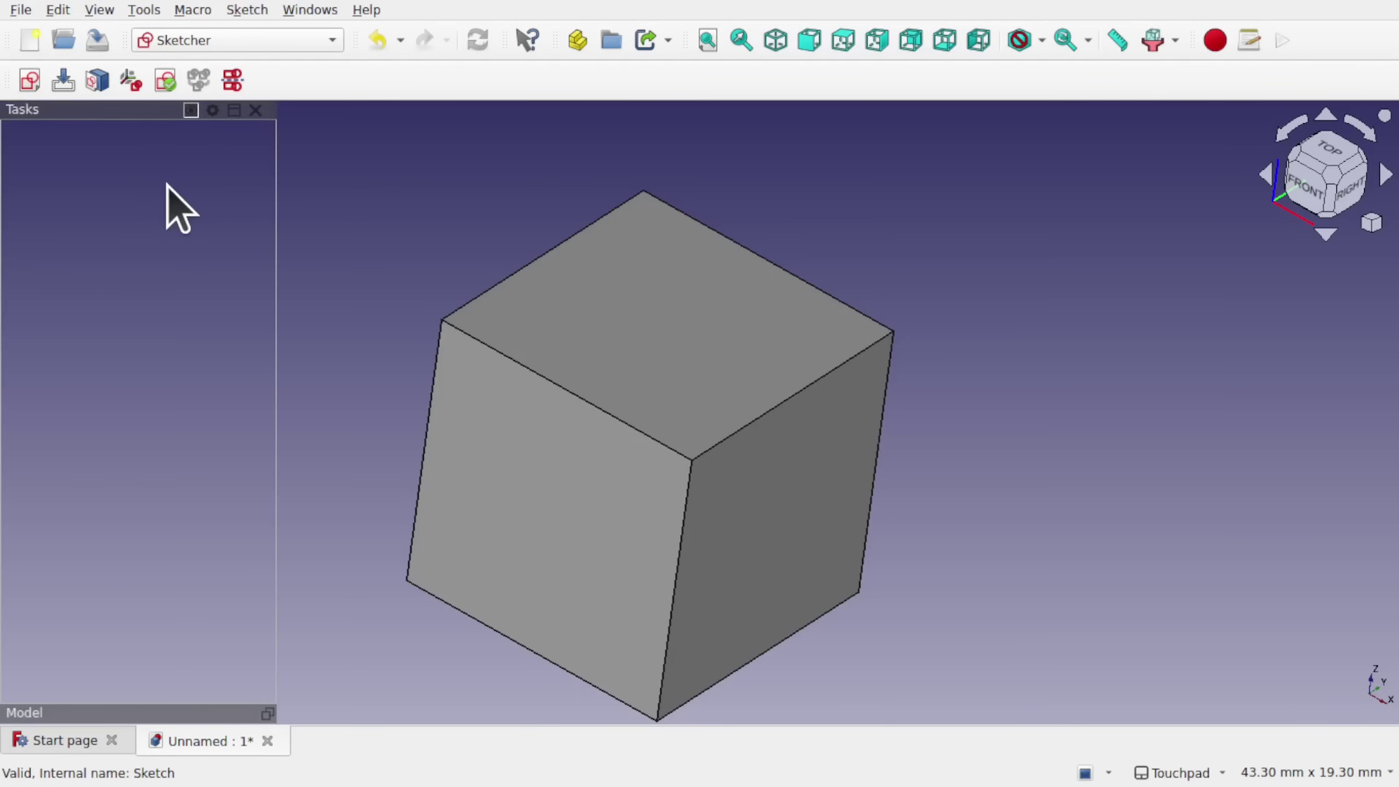
left_click(238, 111)
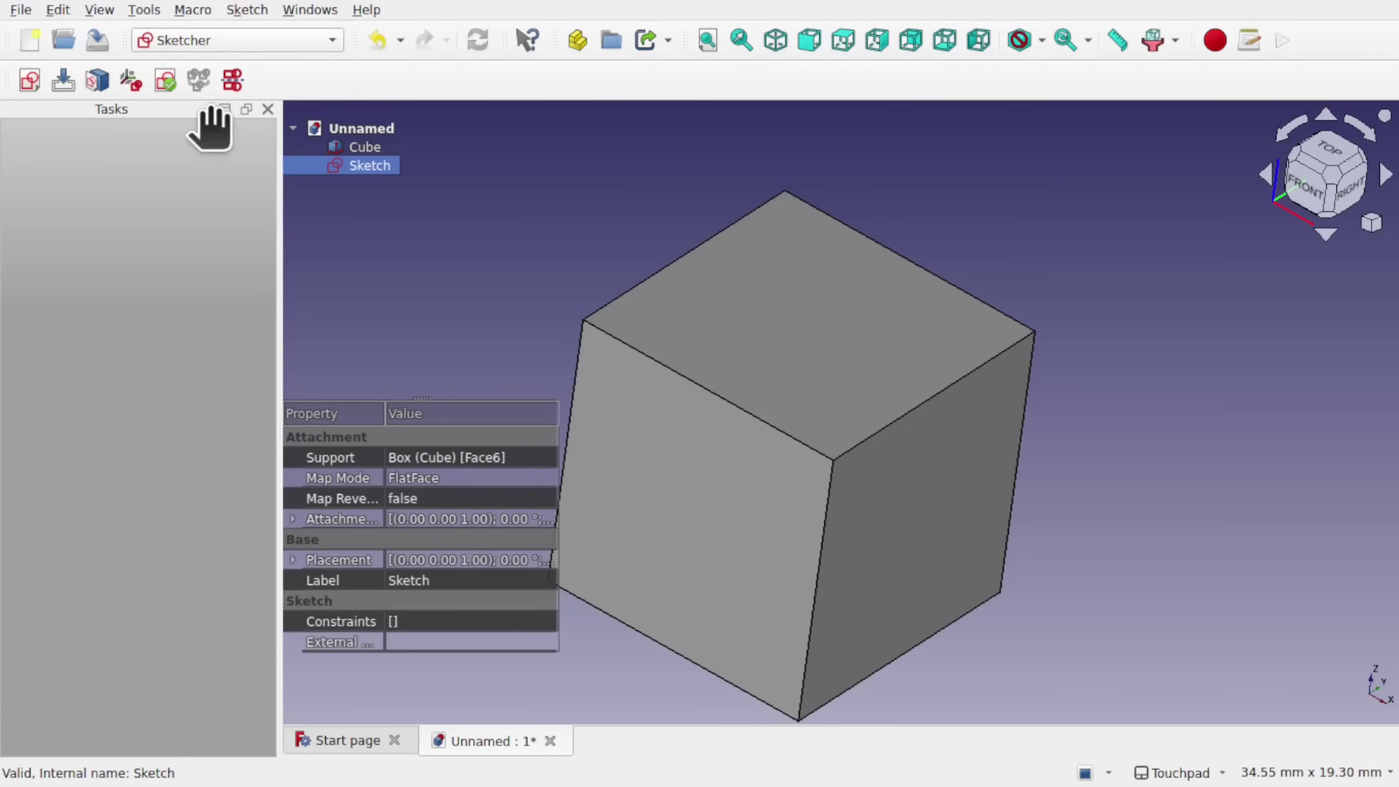
Step: Dock the Model panel back and stack Tasks and Model as tabs in the left column
mouse_move(438, 140)
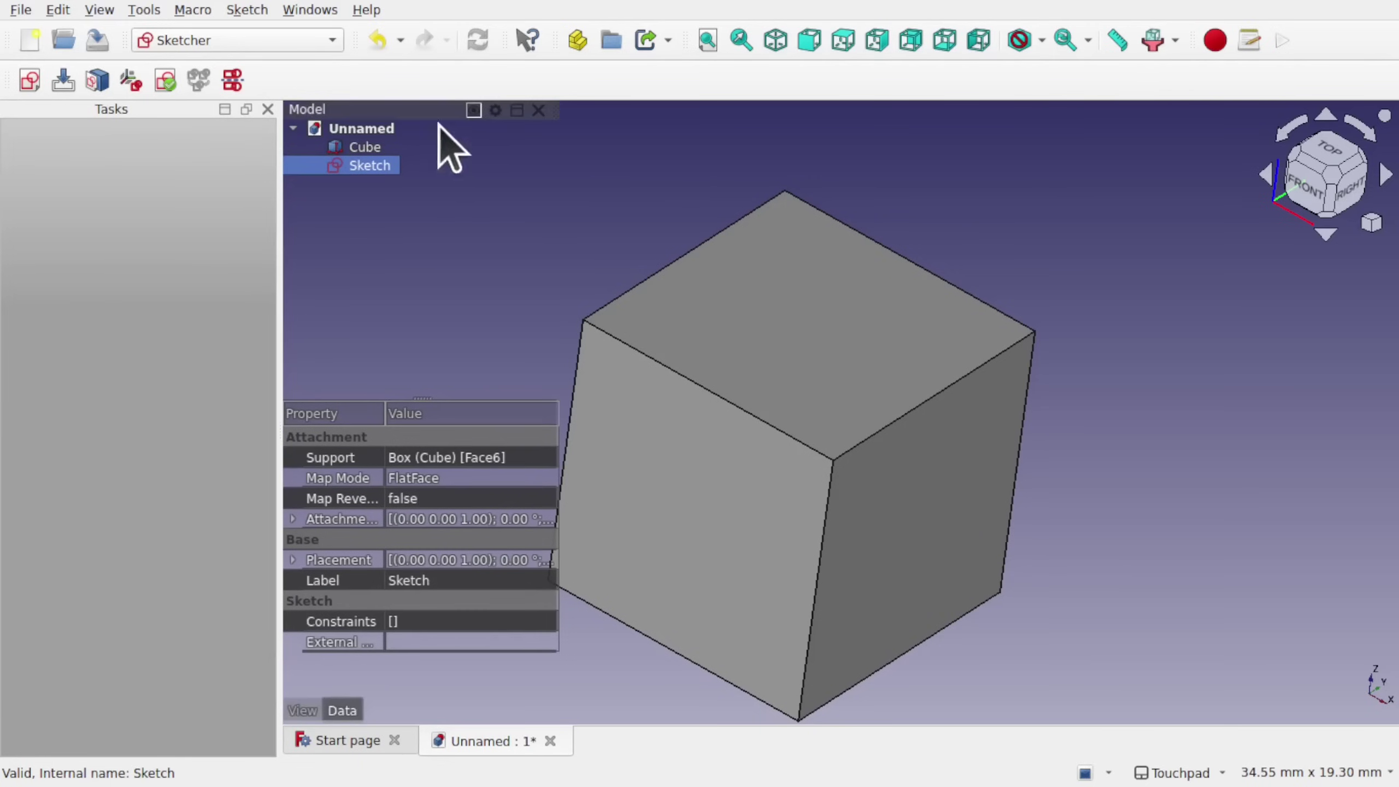
left_click(518, 111)
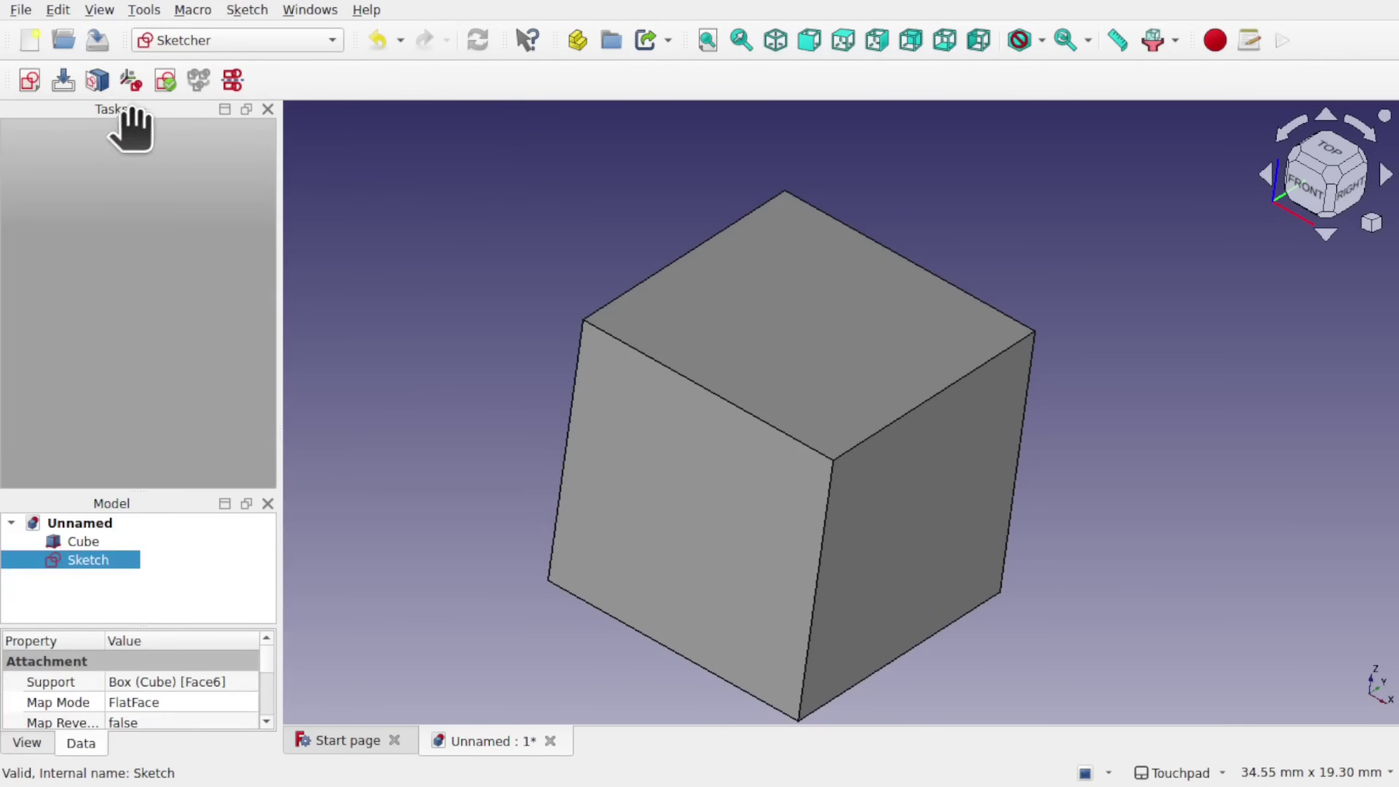
left_click_drag(113, 106, 178, 644)
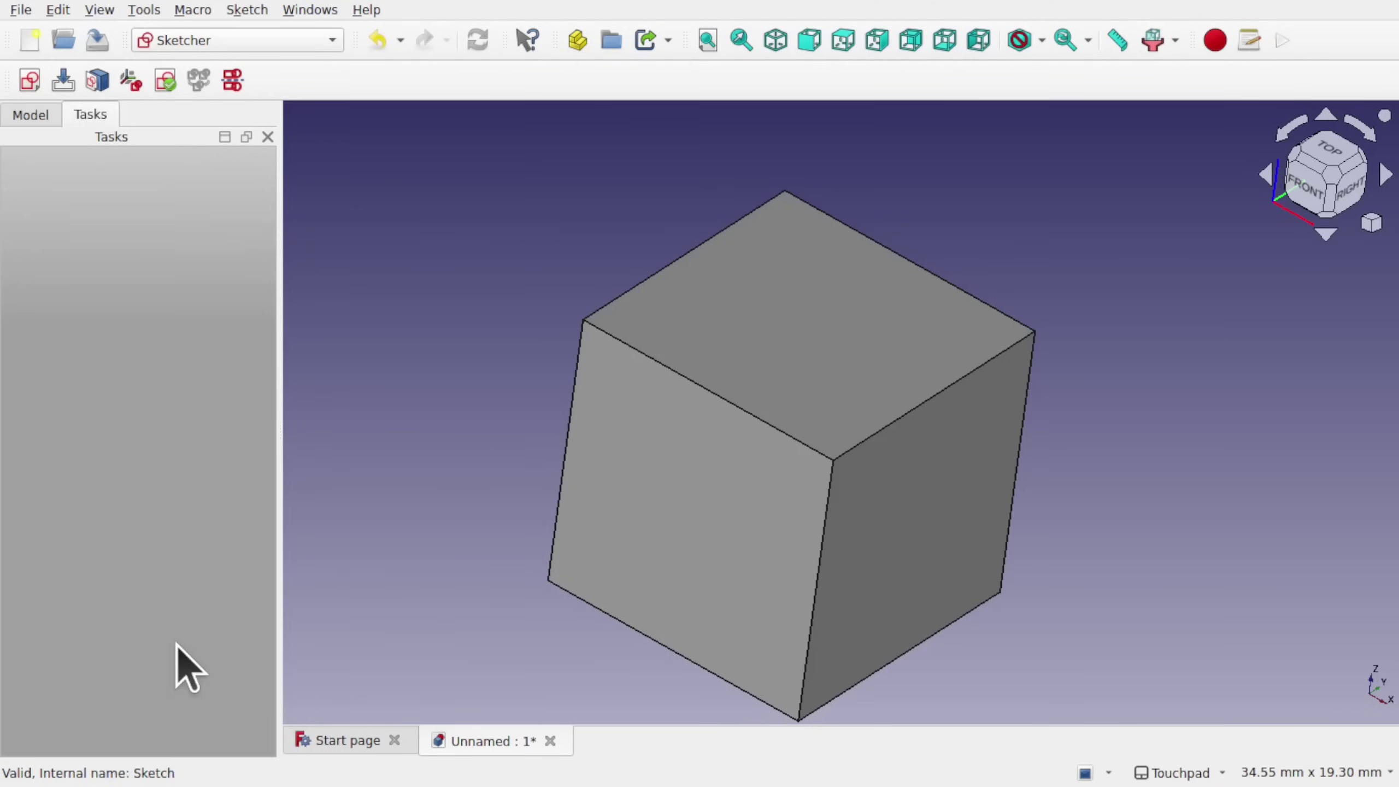
left_click(25, 115)
left_click(91, 114)
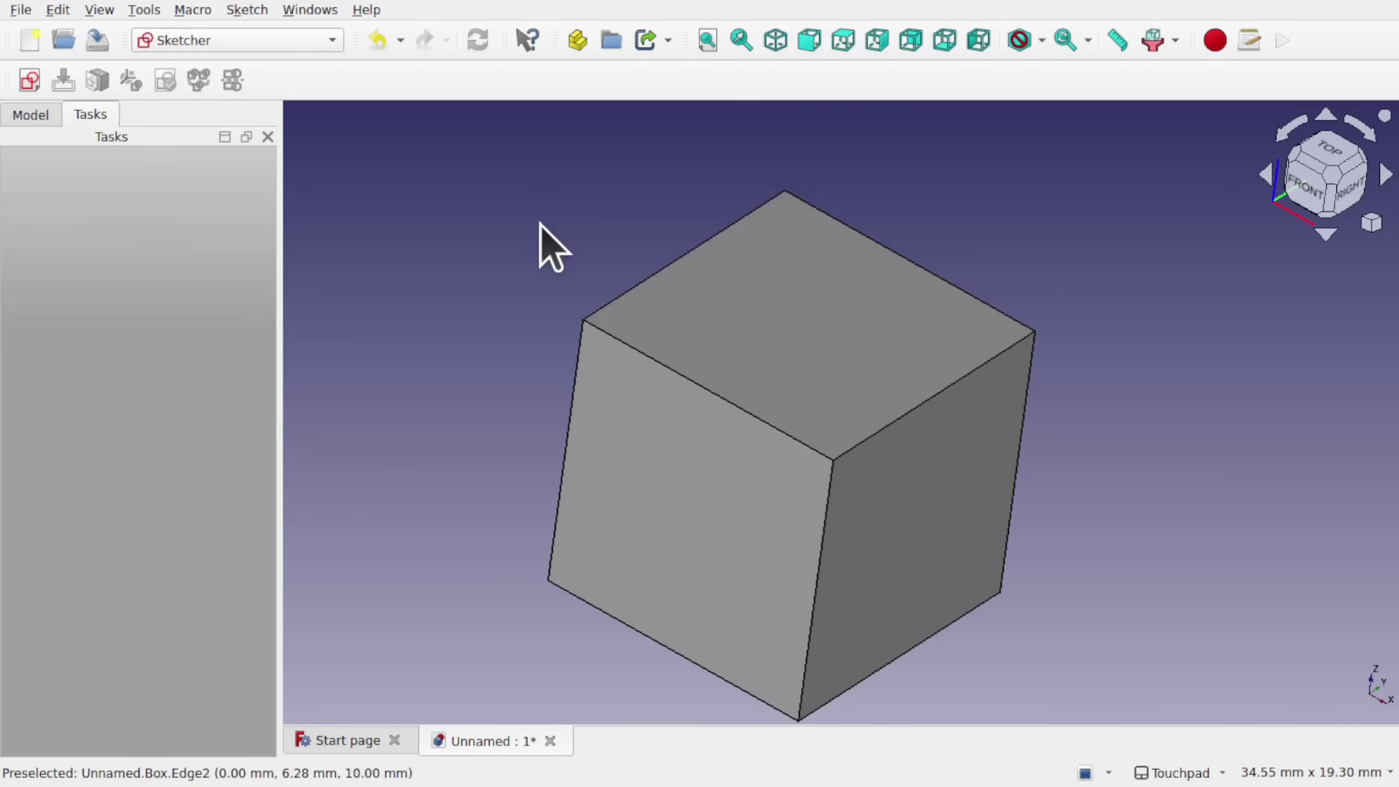
Step: Delete the Sketch, then drag the Cube across its XY plane with the Transform dragger
left_click(30, 114)
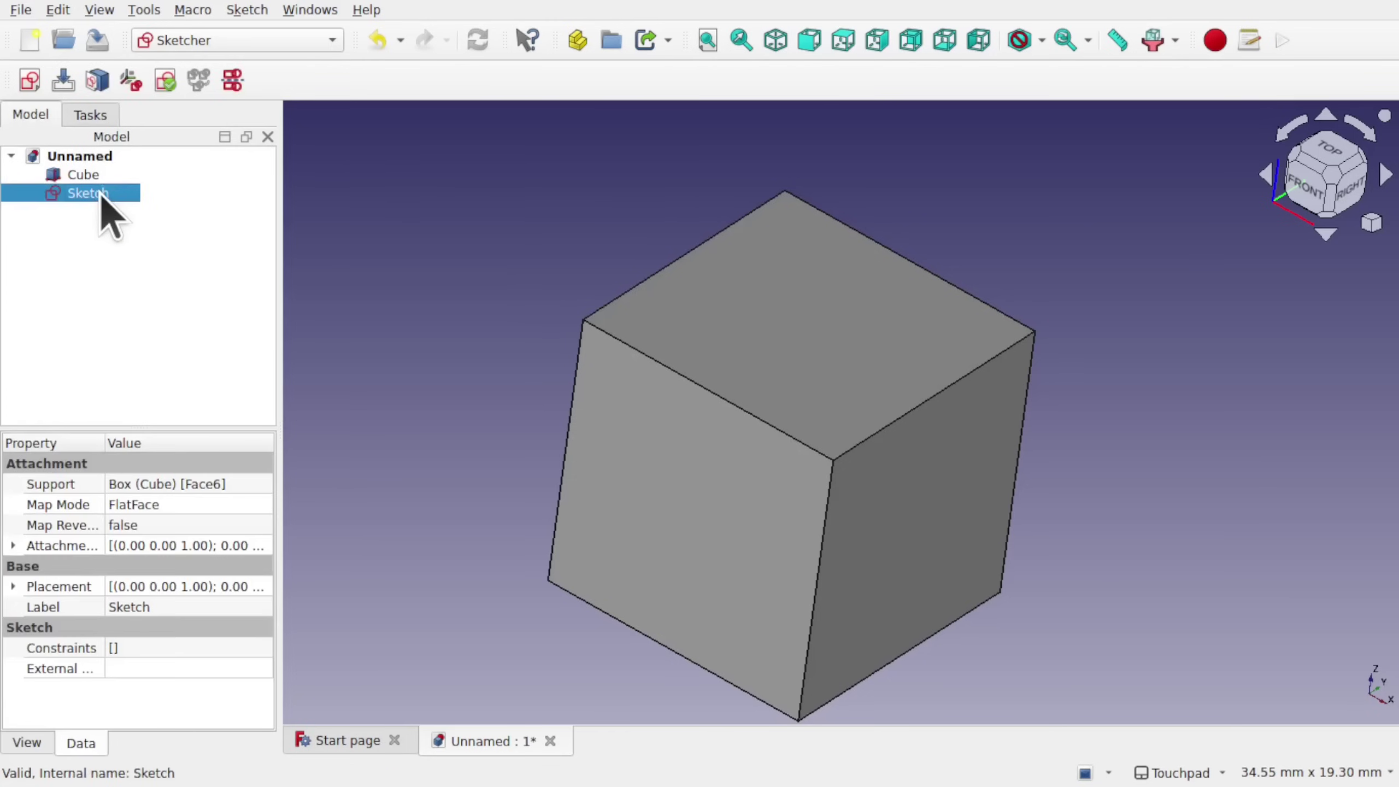
key("Delete")
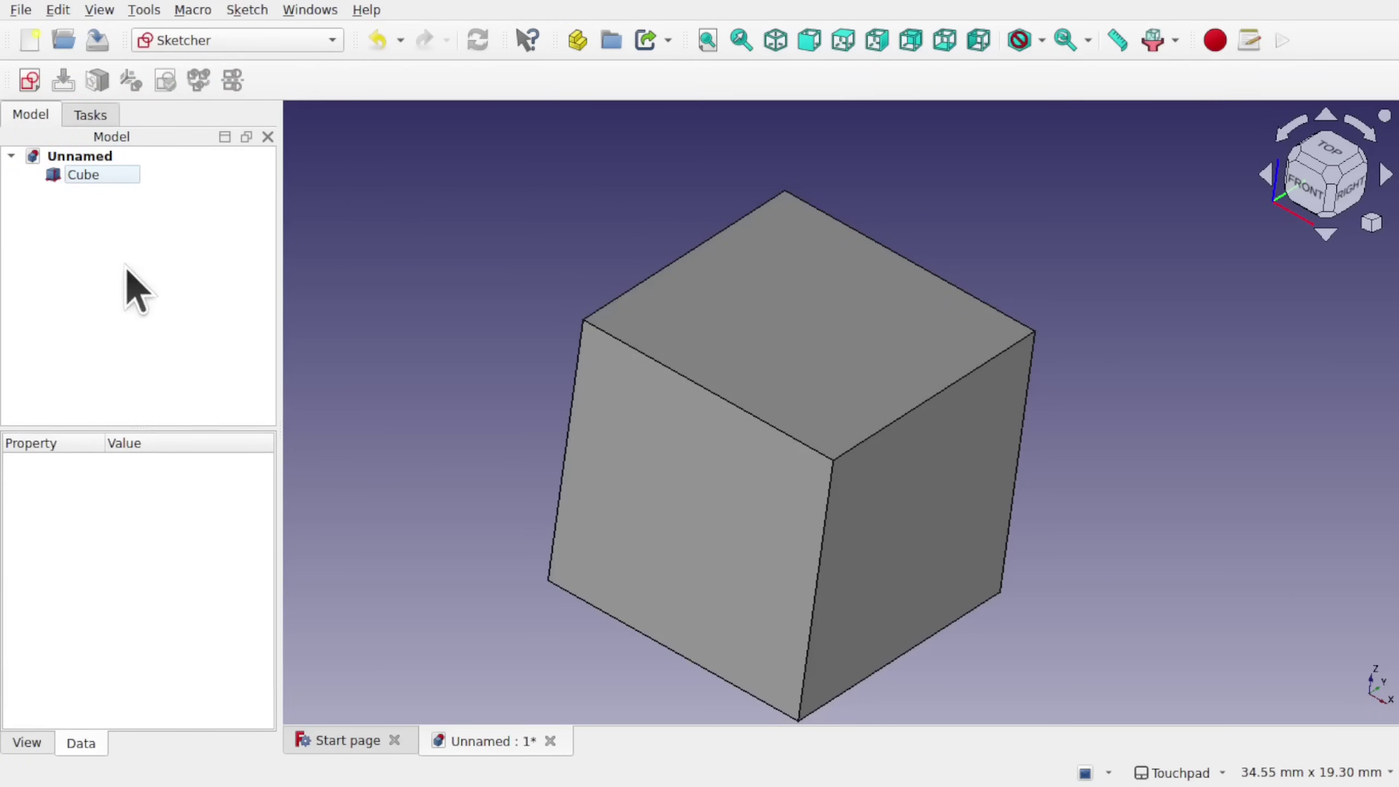
left_click(82, 173)
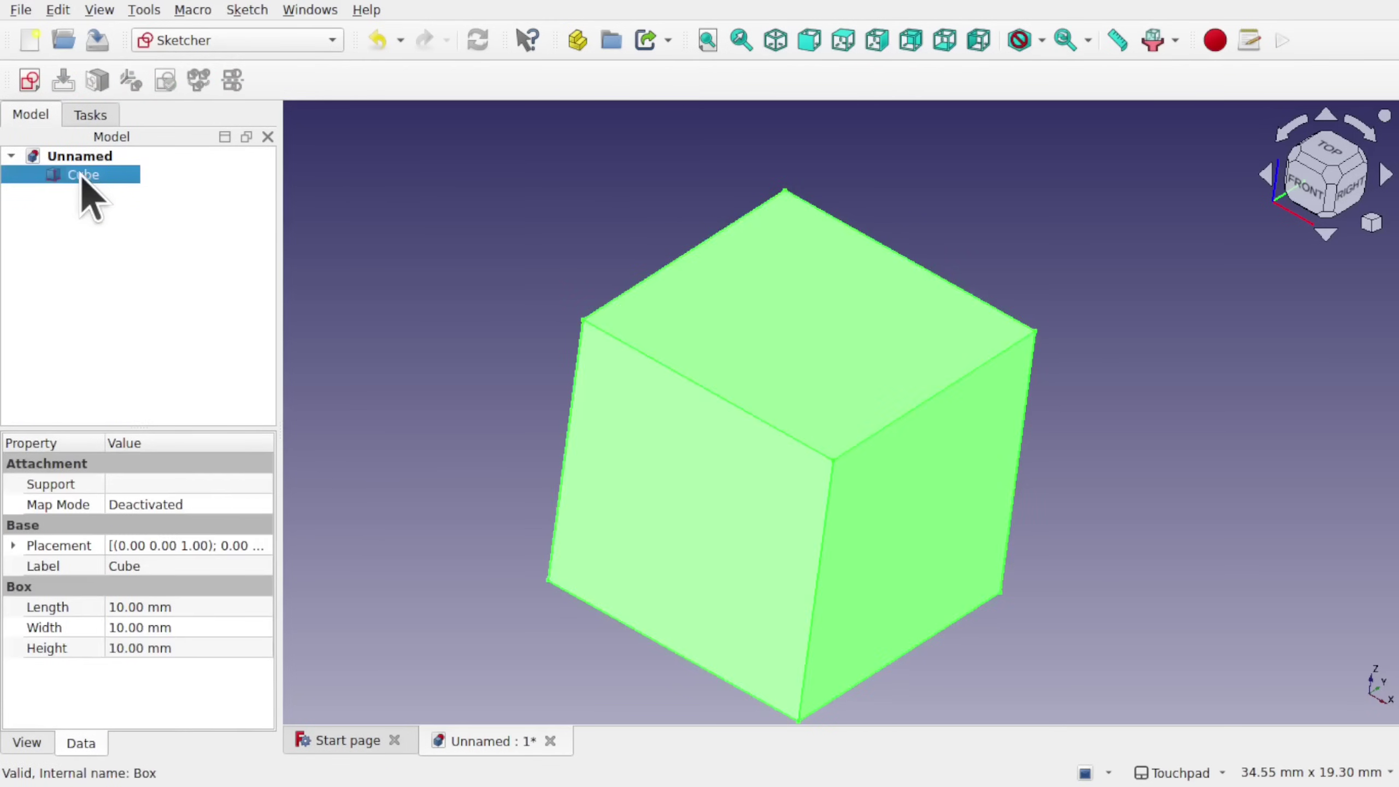
right_click(82, 175)
left_click(128, 206)
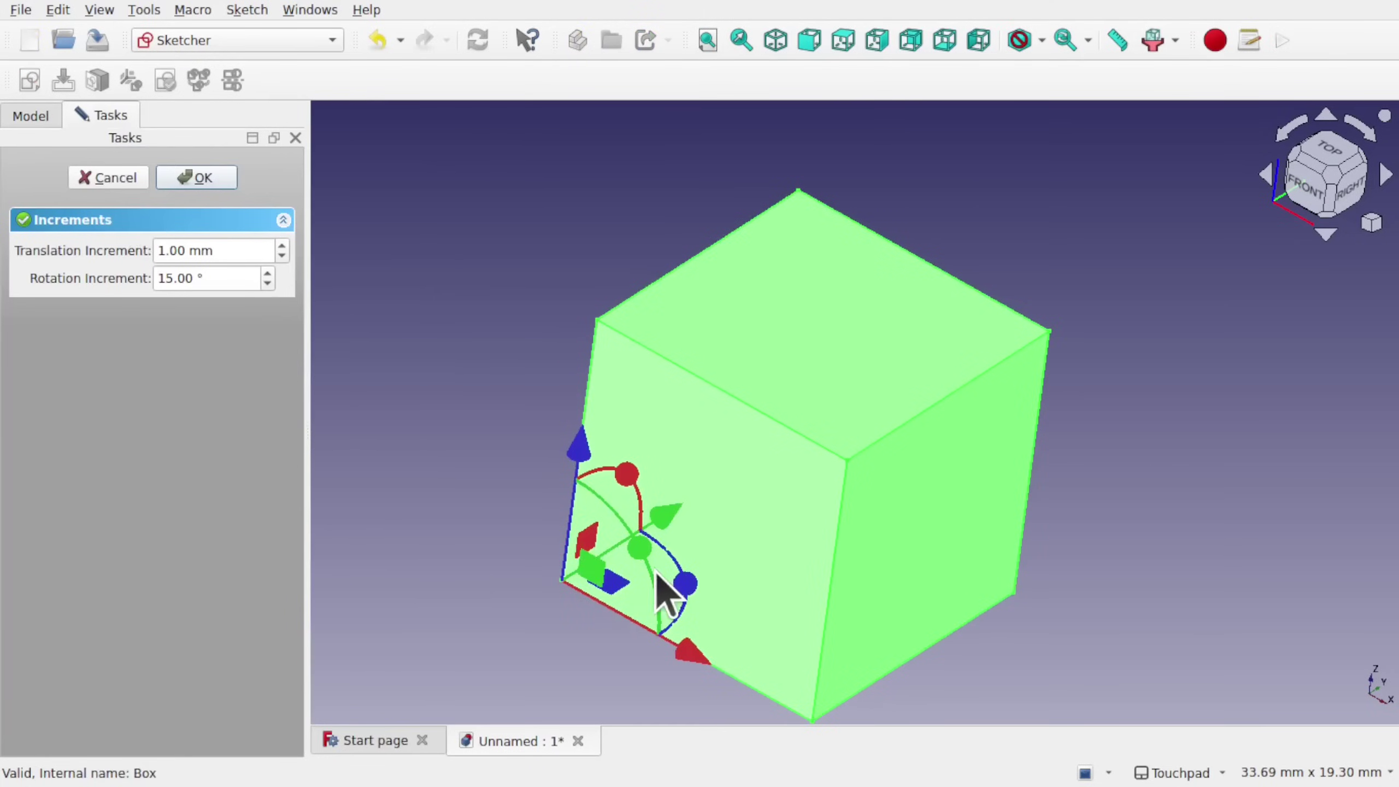
left_click_drag(620, 587, 691, 510)
middle_click_drag(1033, 474, 895, 520)
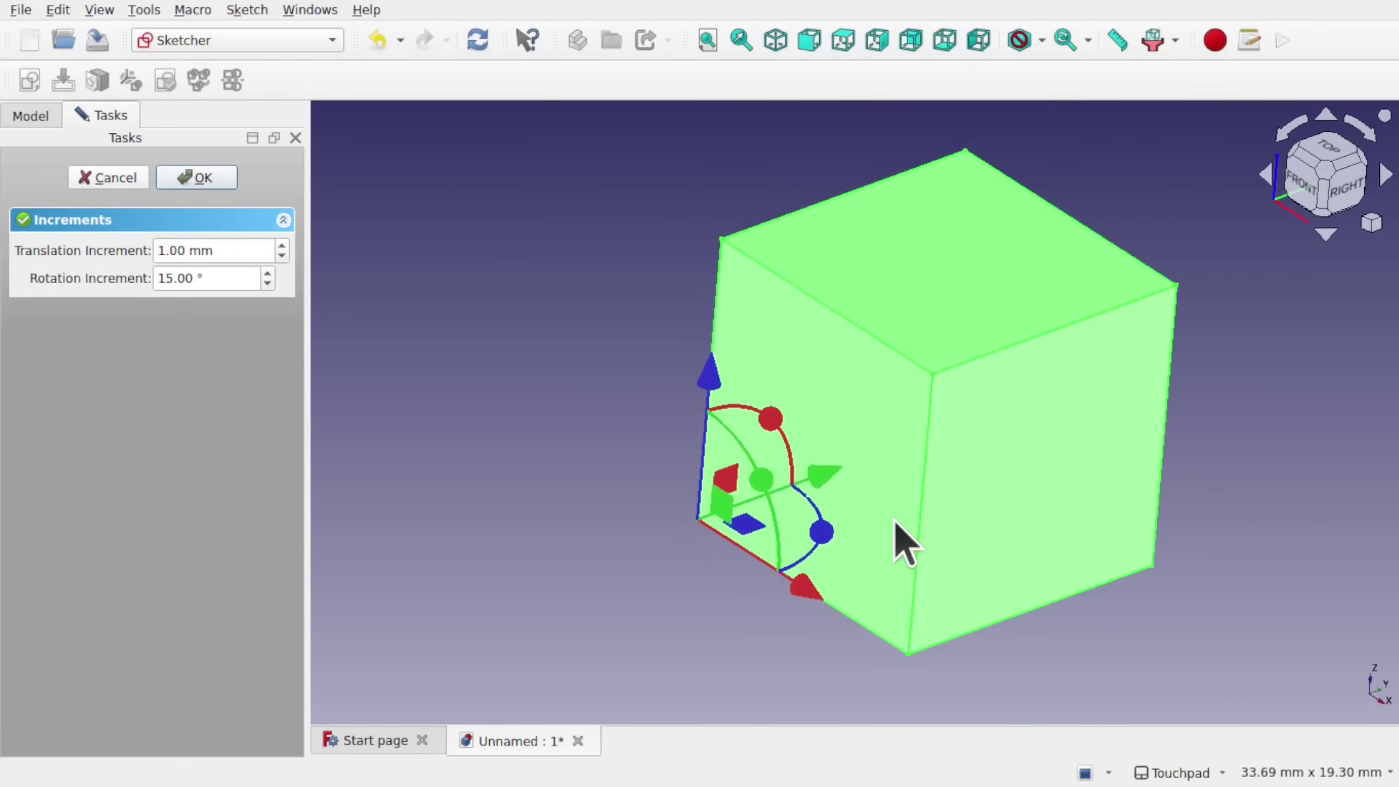
Step: Cancel the Transform, delete the Cube, and switch to the Part workbench
left_click(113, 177)
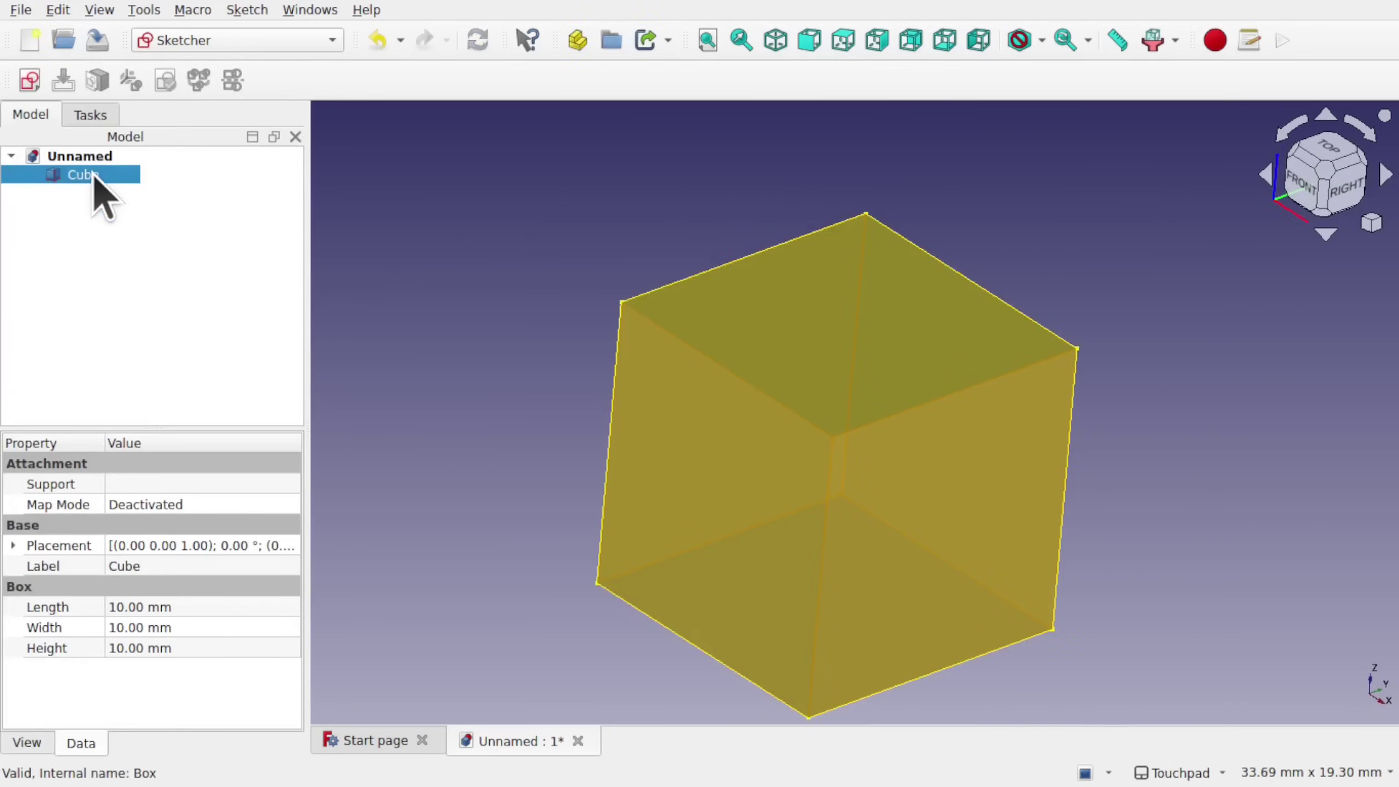
key("Delete")
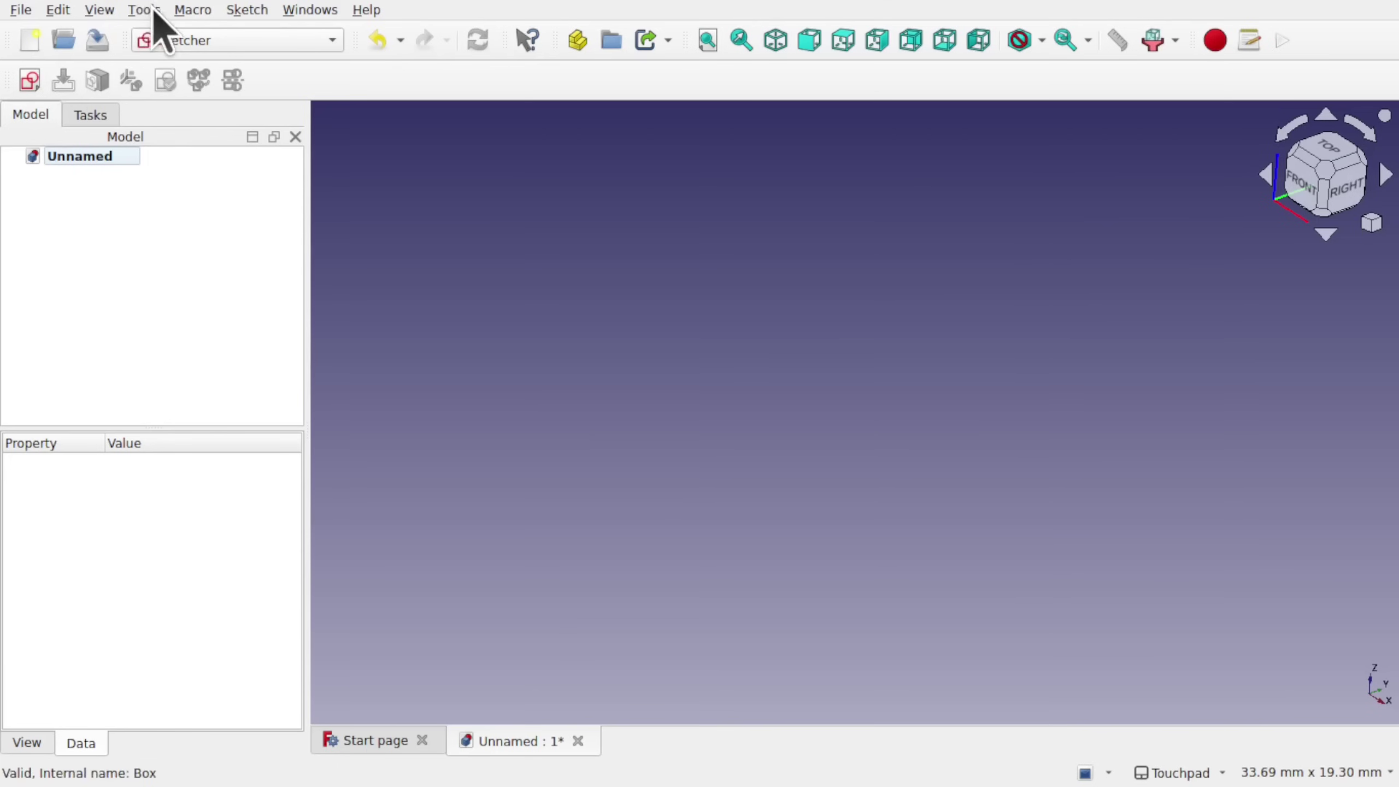
left_click(194, 40)
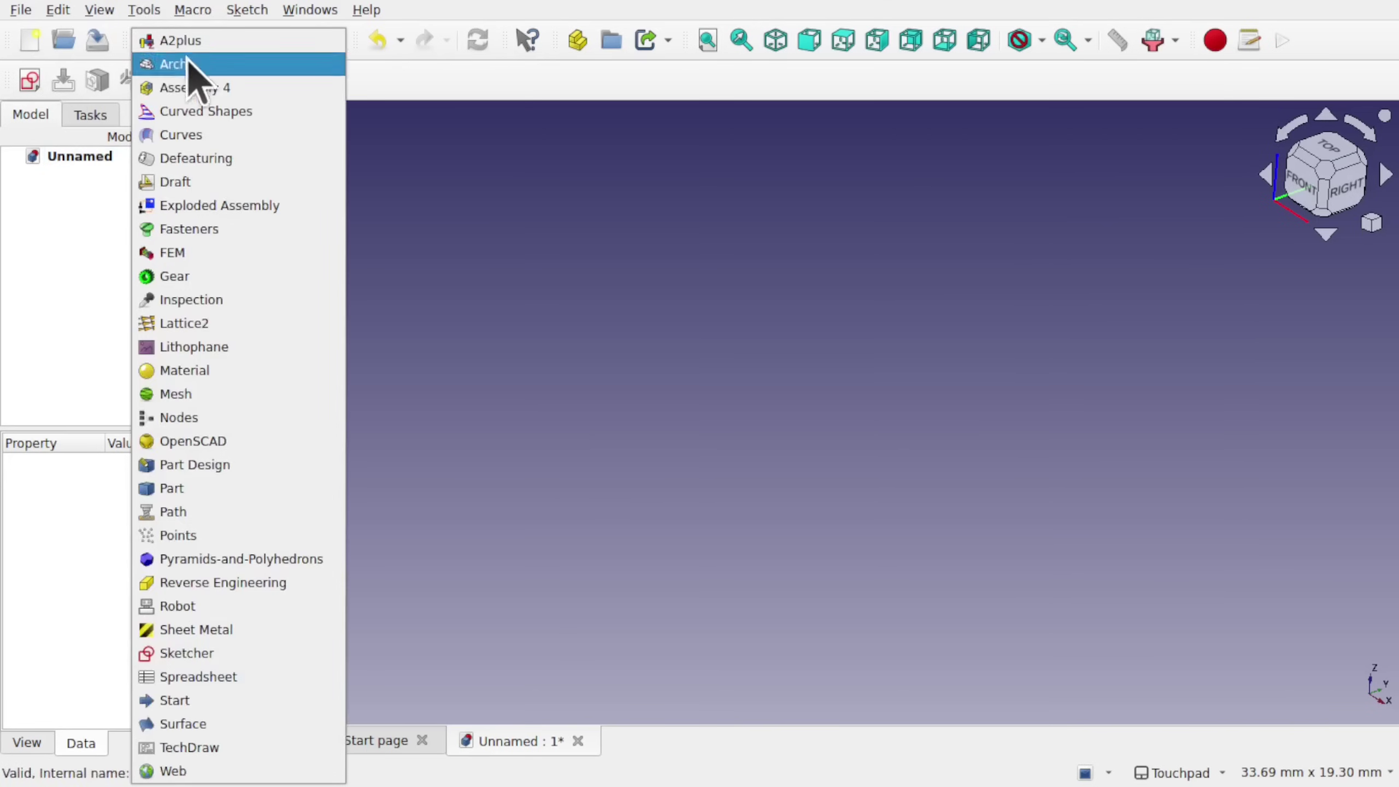
left_click(297, 488)
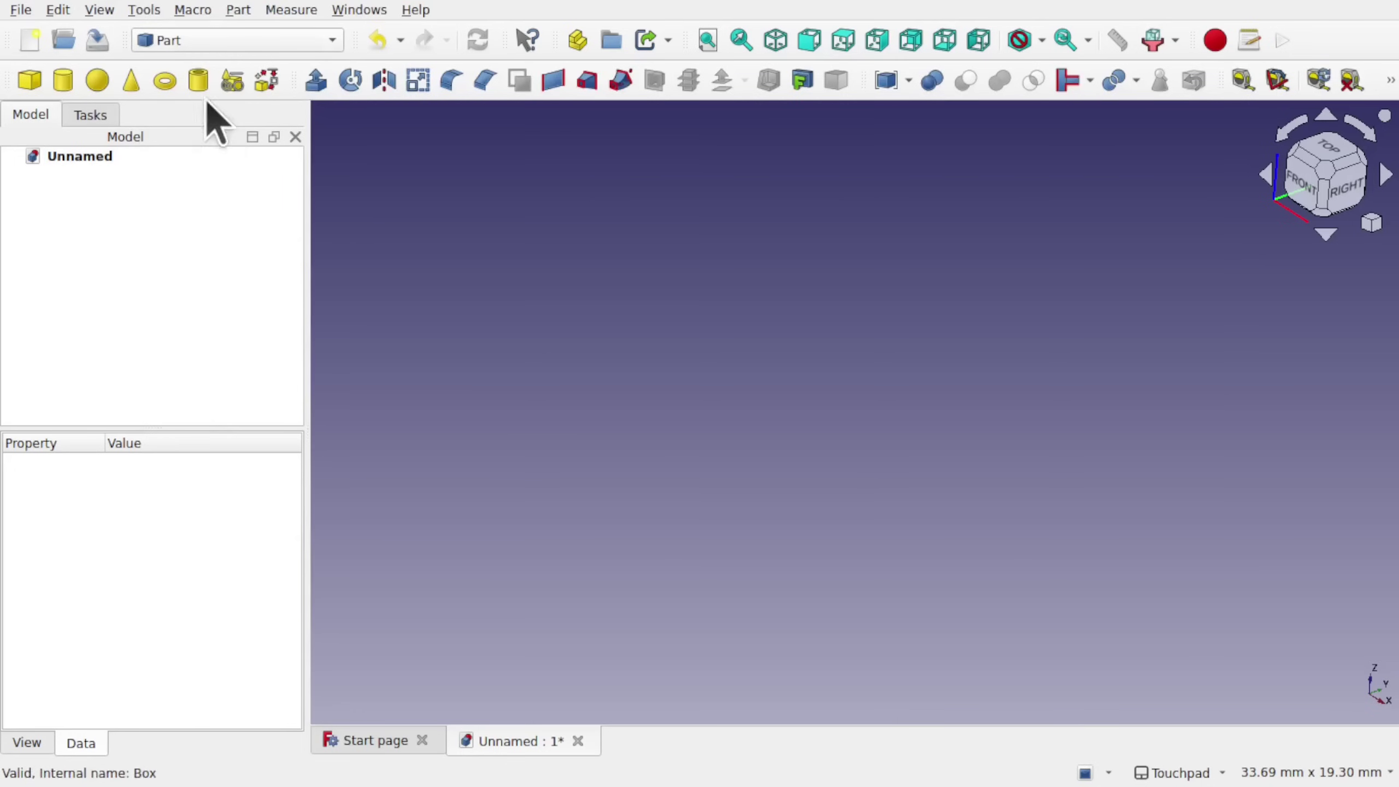
Step: Create a 10 mm × 10 mm Plane primitive from the Primitives dialog
left_click(238, 9)
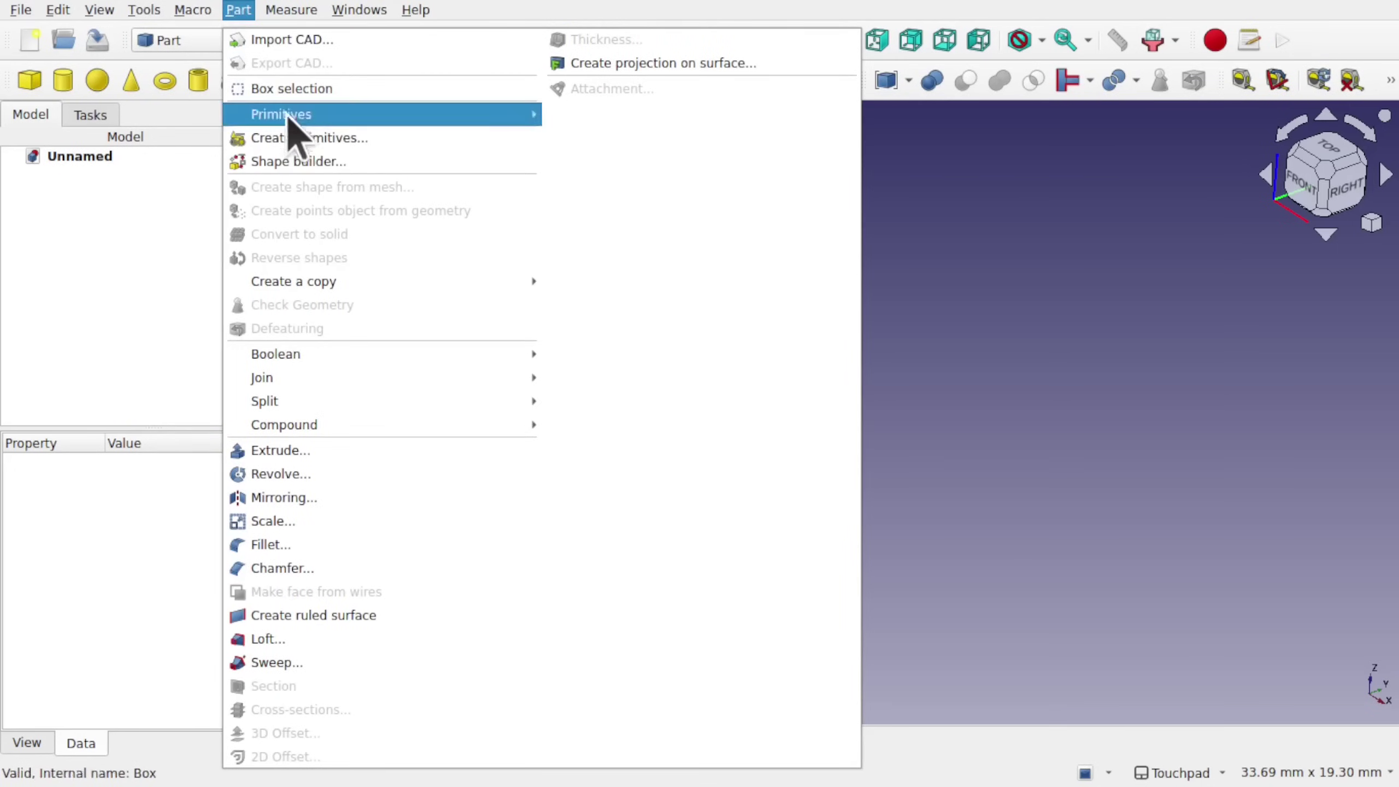
left_click(344, 141)
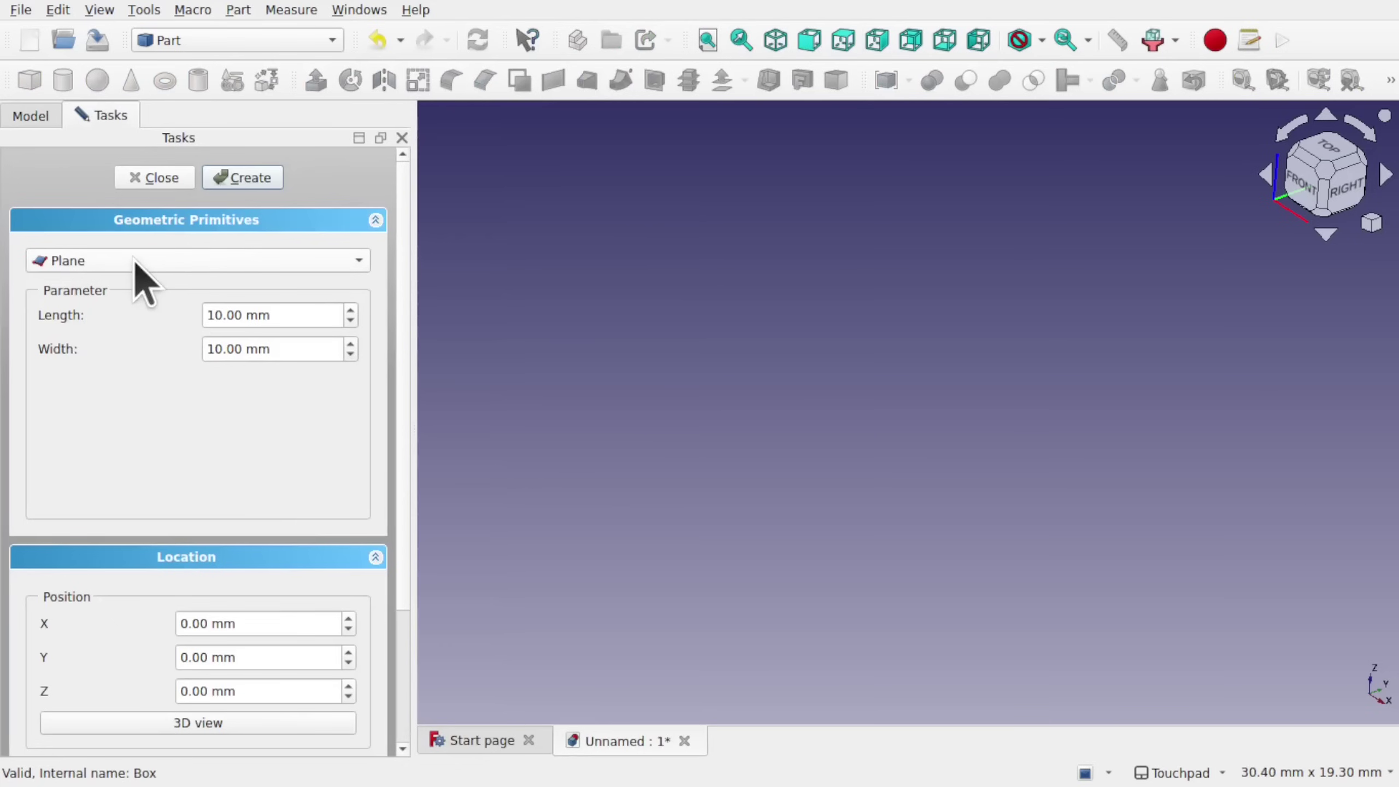
left_click(237, 178)
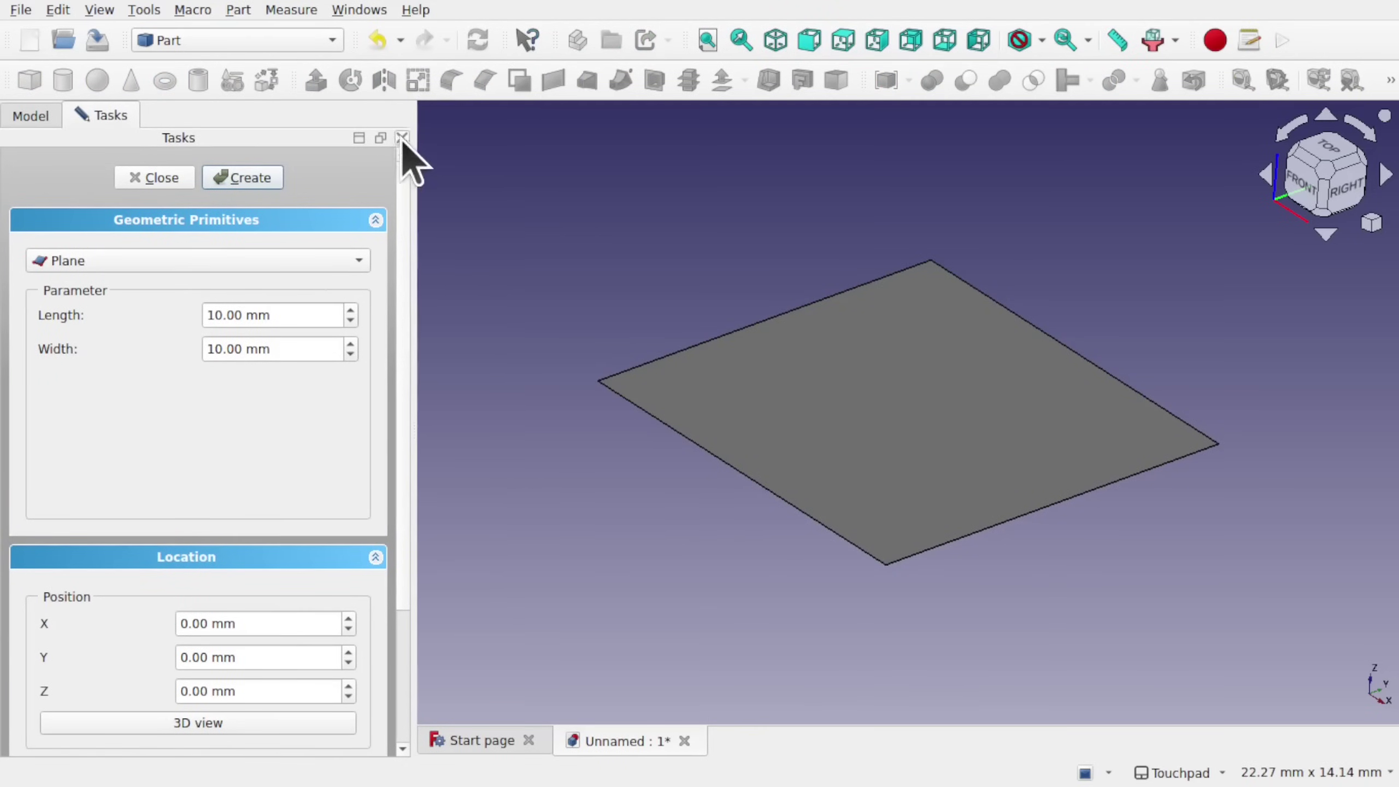
left_click(156, 178)
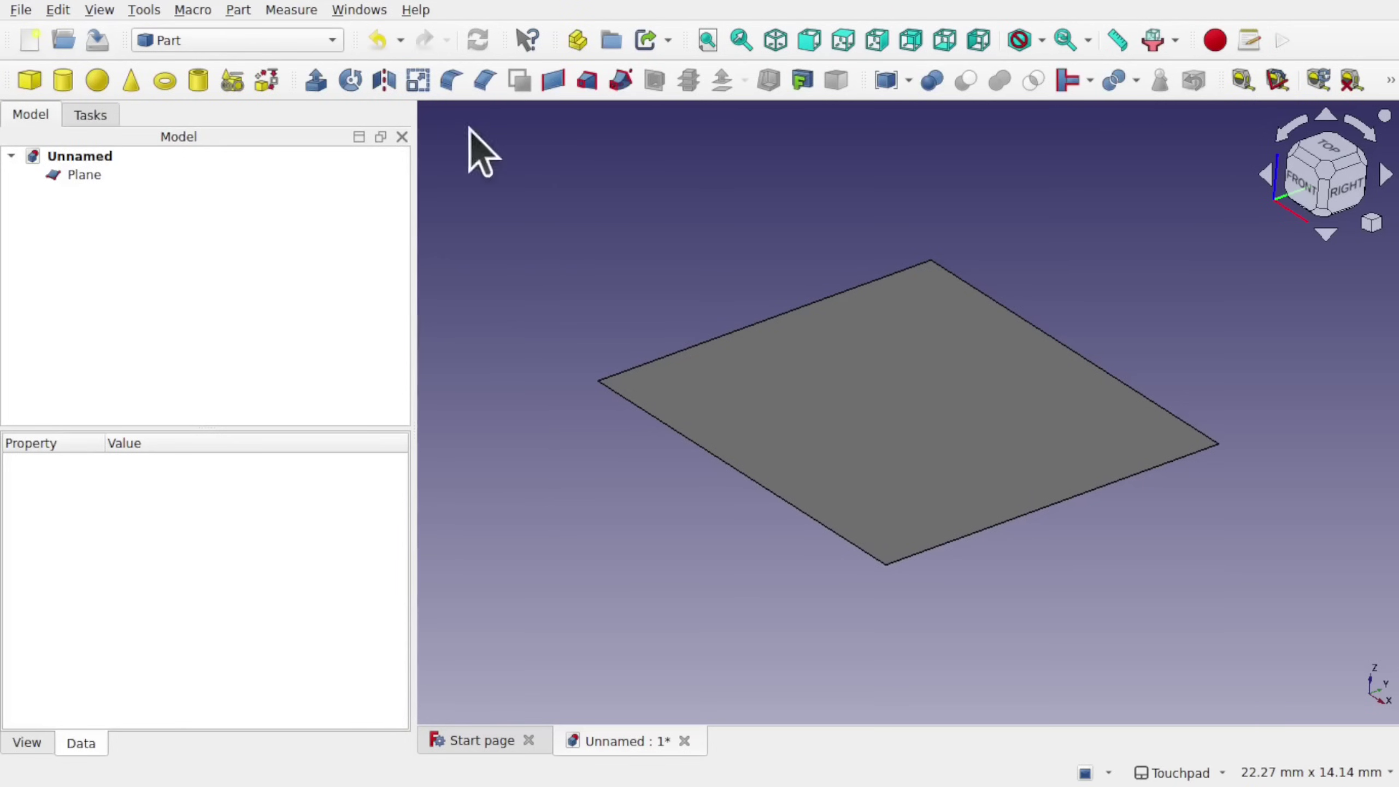
Step: Put the Plane in a new Part container, show its Origin, and open the Plane's context menu
left_click(578, 41)
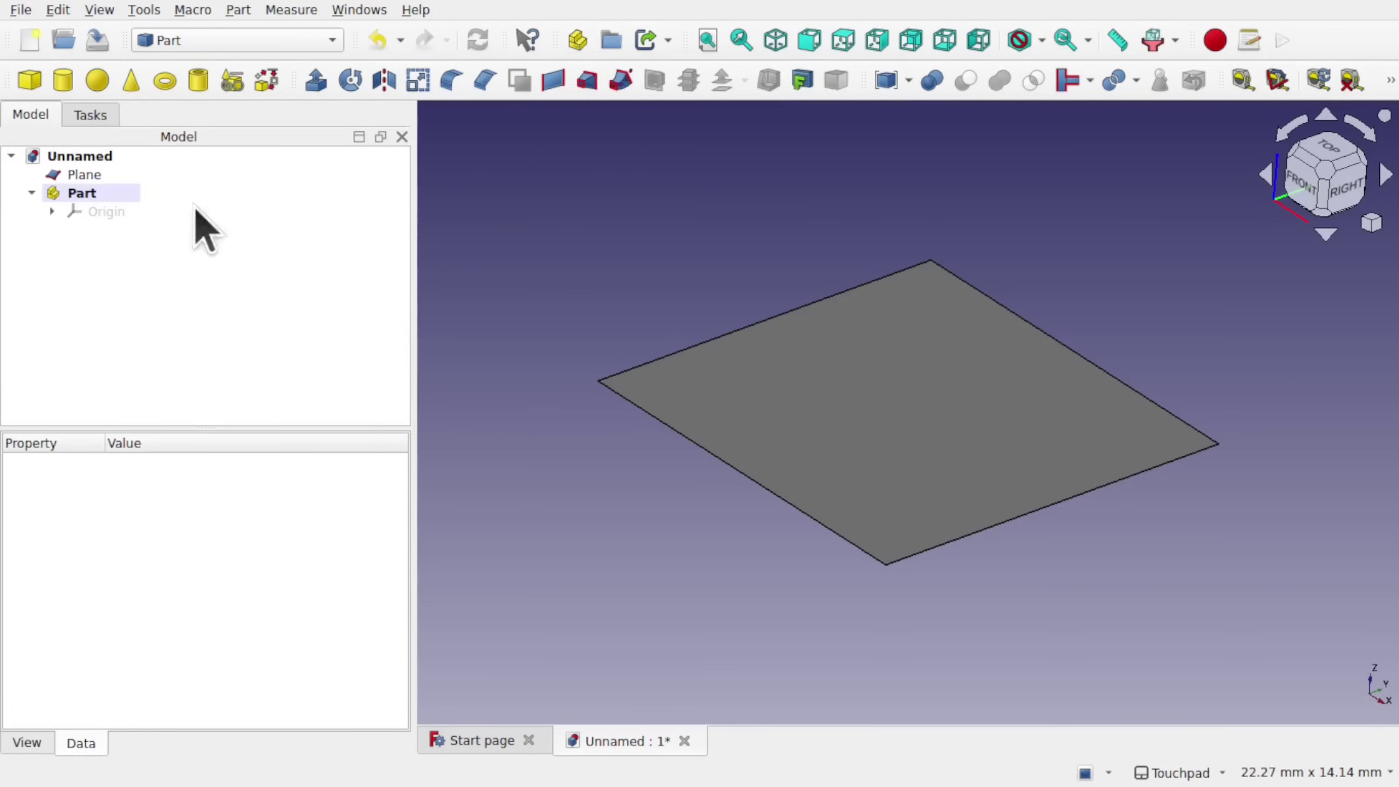
left_click_drag(98, 175, 105, 191)
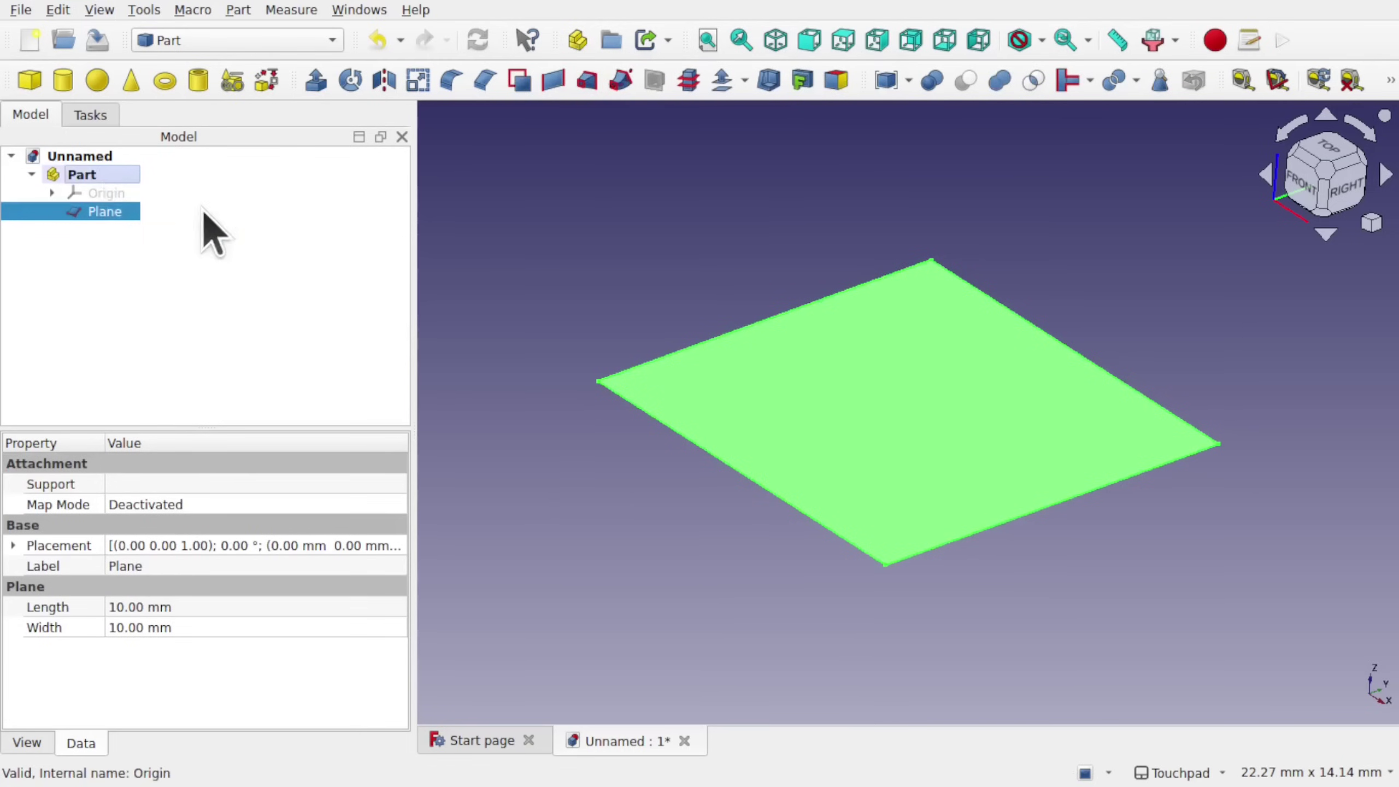
left_click(108, 200)
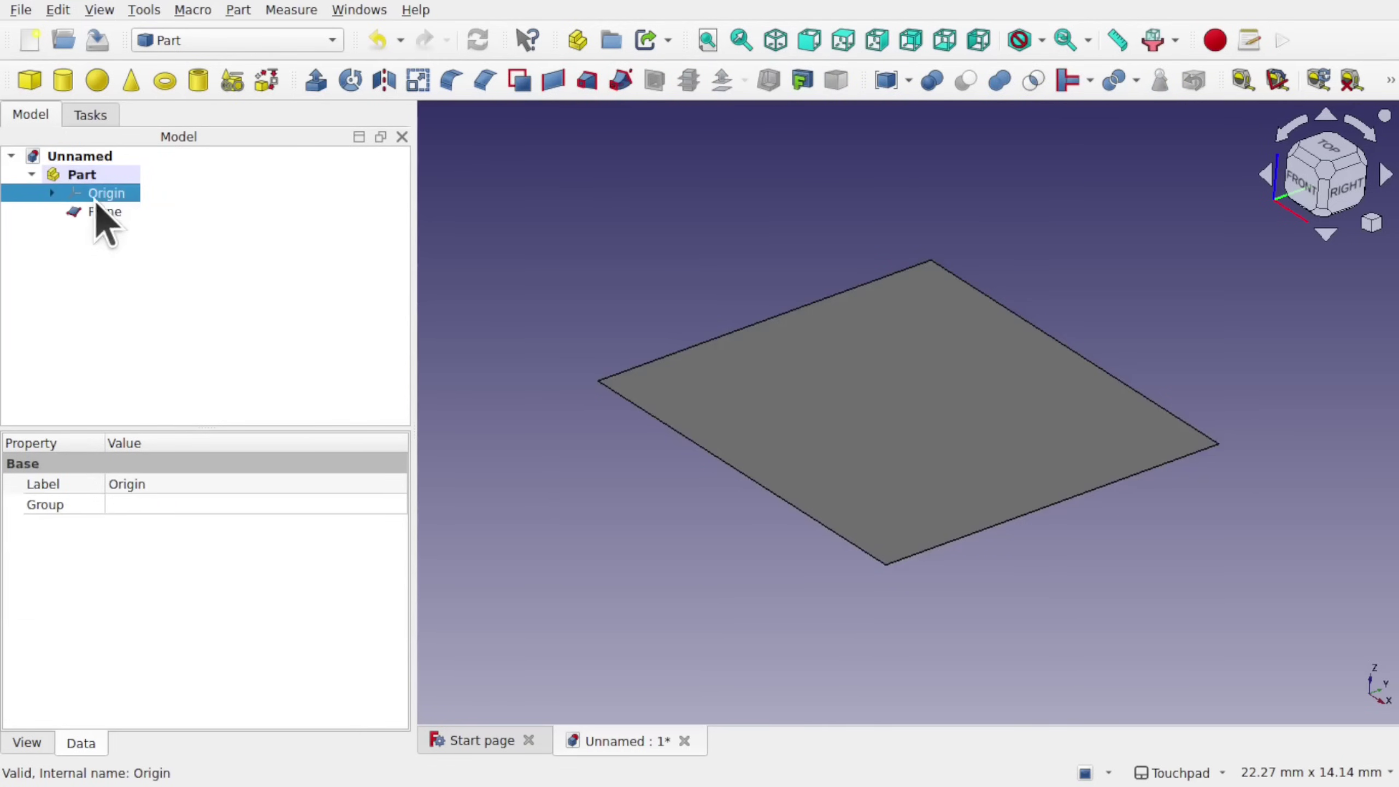
key("space")
scroll(943, 397, "down", 6)
left_click(1124, 431)
left_click_drag(960, 420, 960, 490, "alt")
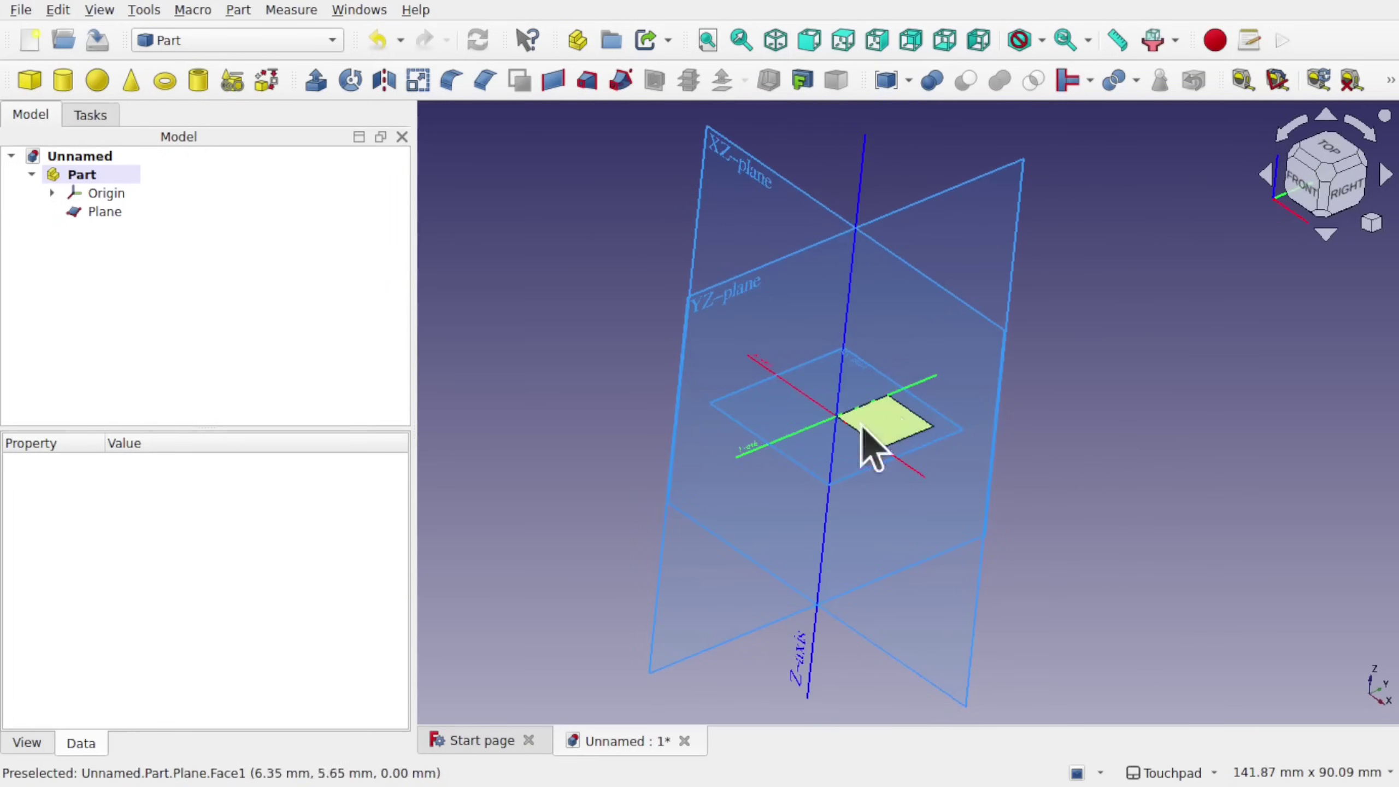
left_click(109, 213)
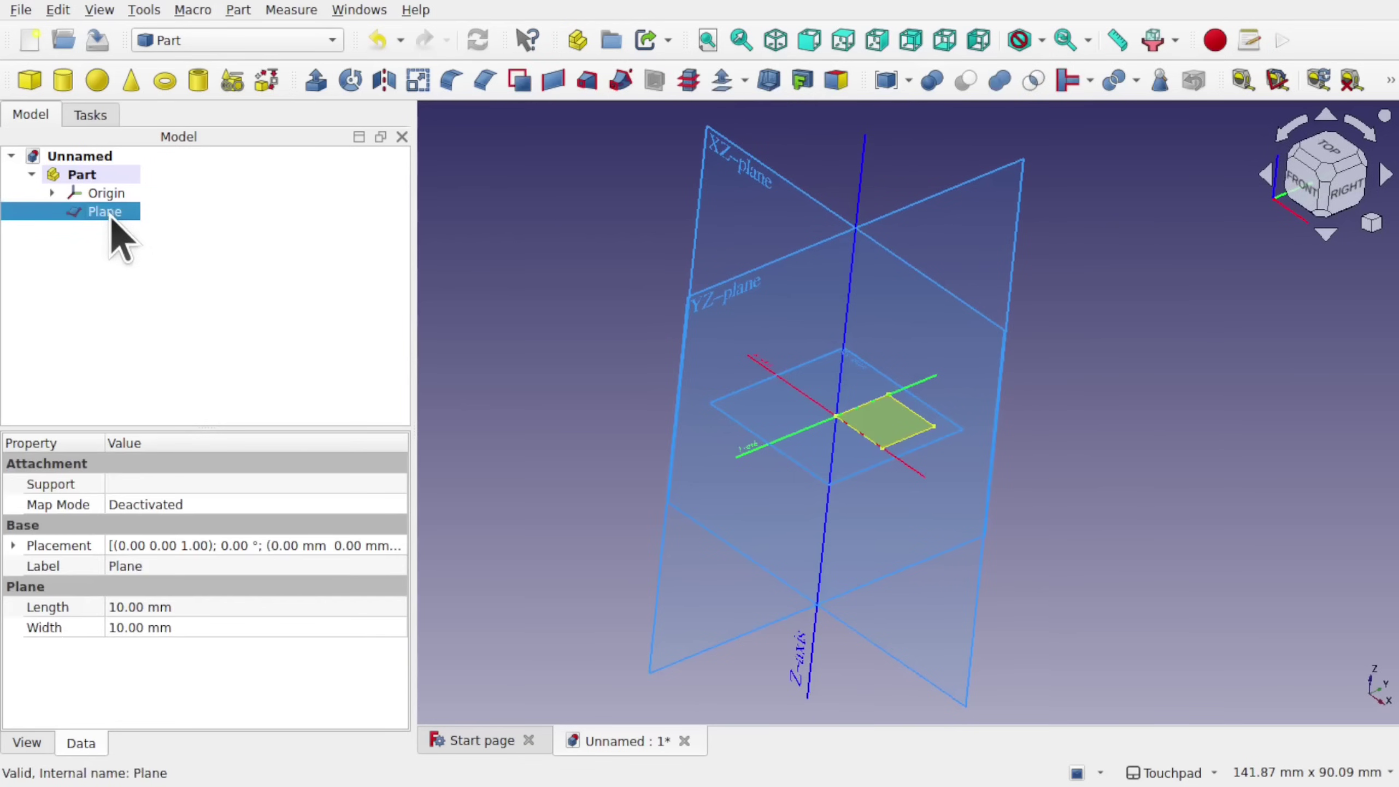
right_click(118, 239)
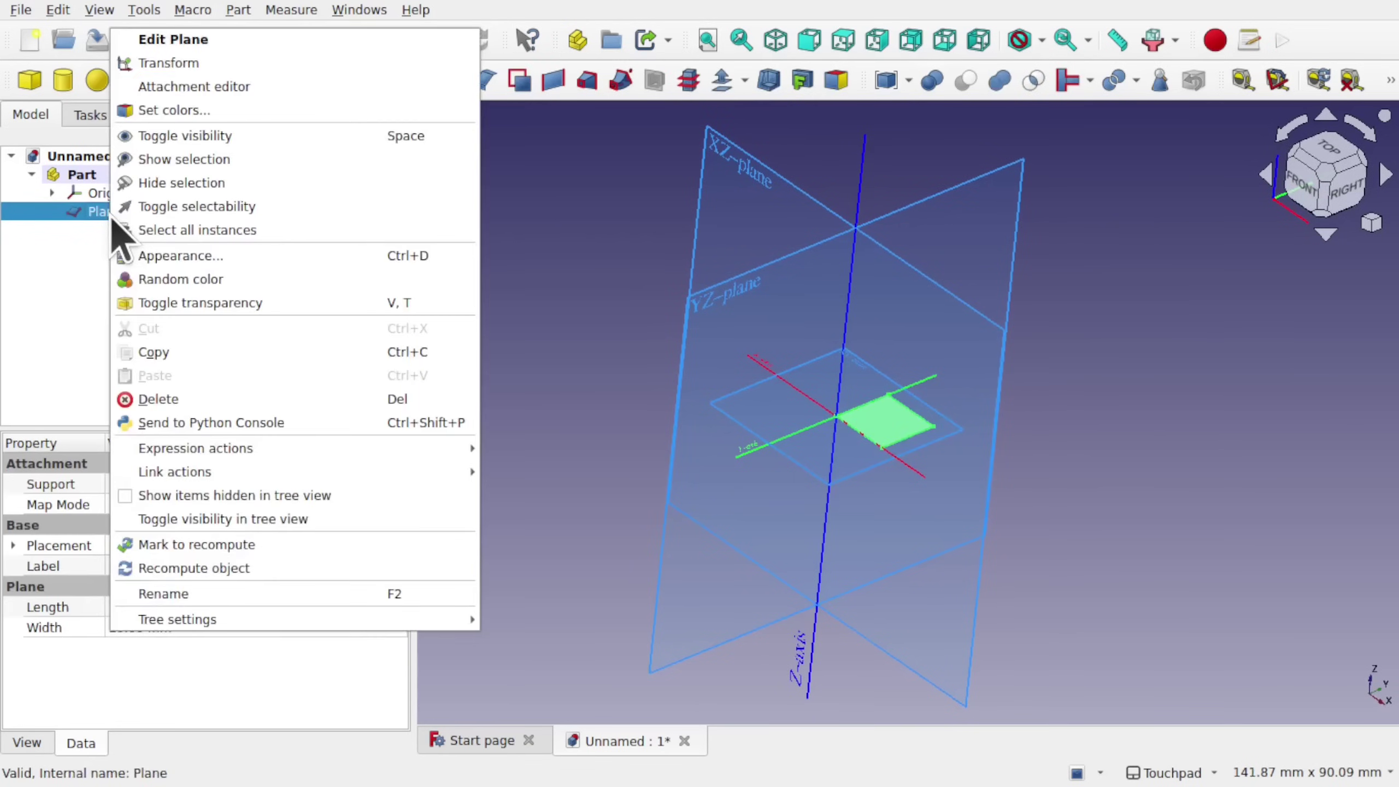
Step: Start transforming the Plane and rotate it in 15° steps to -15°
left_click(205, 71)
left_click_drag(912, 435, 988, 499, "alt")
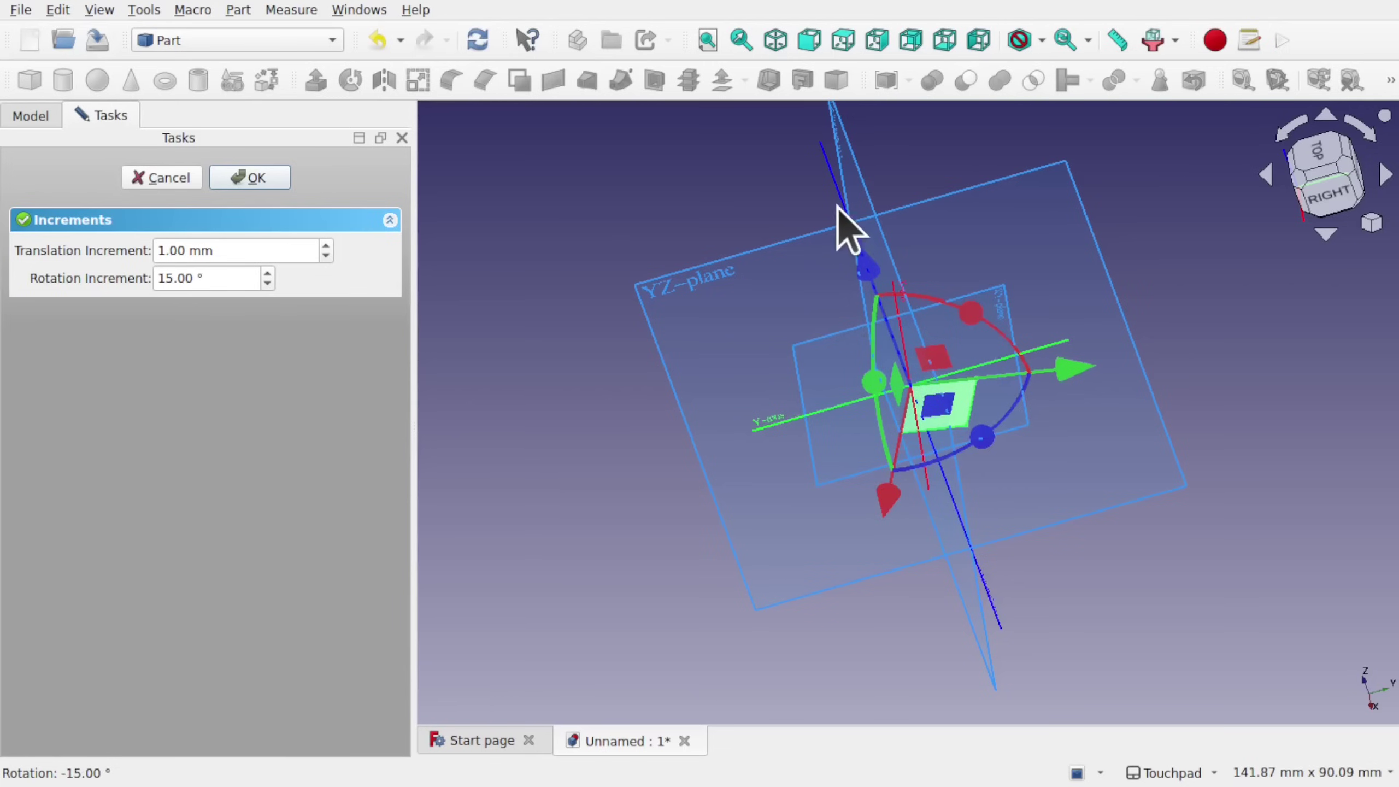
left_click_drag(986, 445, 996, 408)
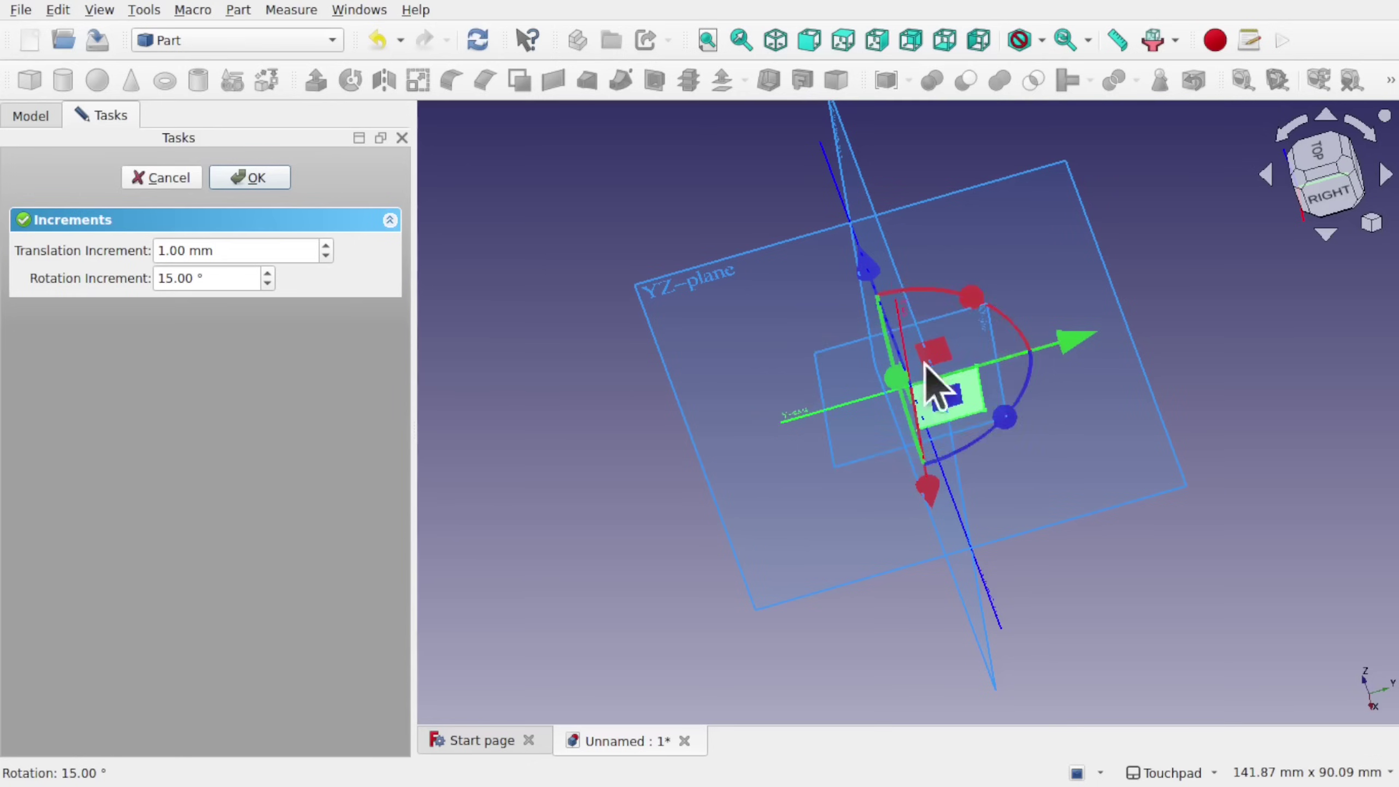
middle_click_drag(917, 358, 931, 309)
middle_click_drag(854, 231, 967, 405)
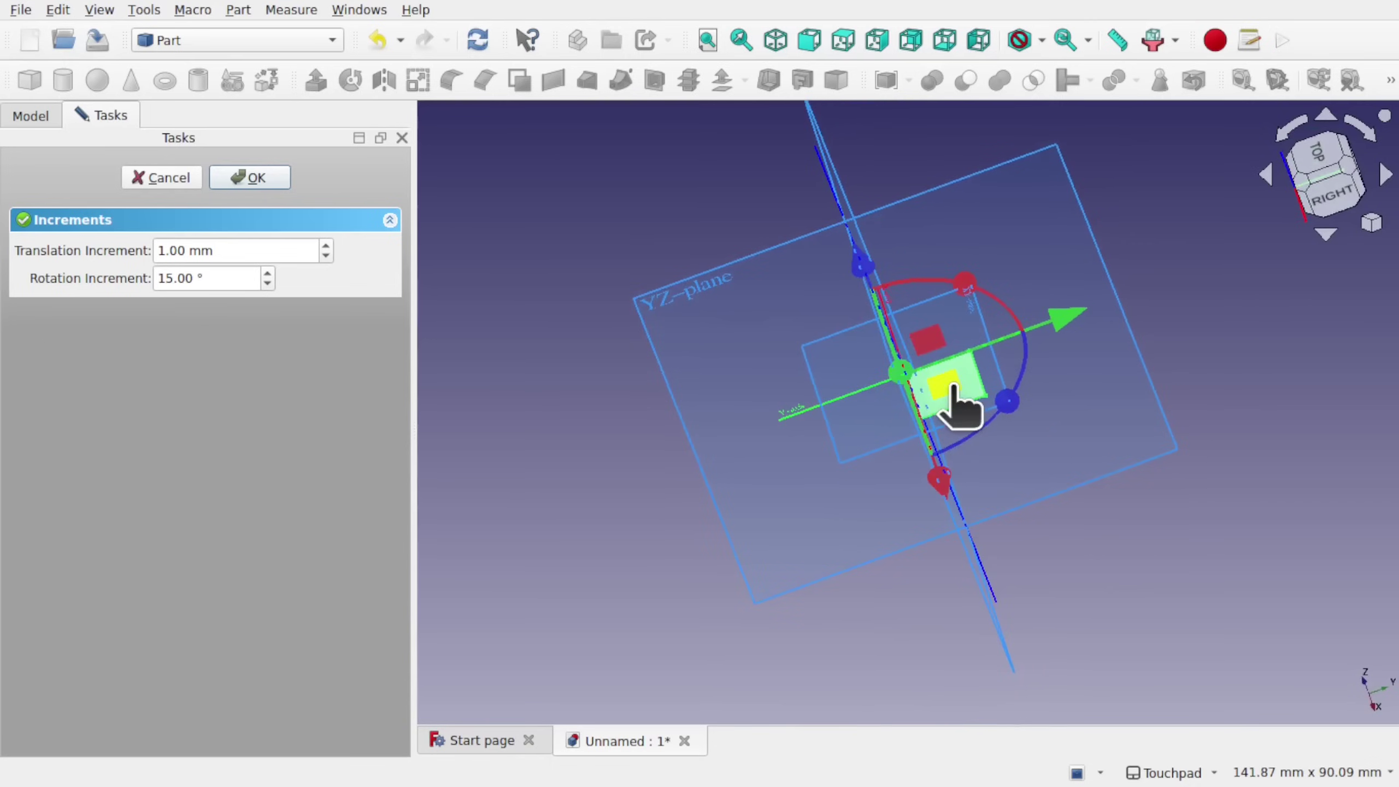
Step: Slide the plane across its XY plane, 20 mm along X, then to -31, 15 mm
left_click_drag(954, 388, 1205, 358)
middle_click_drag(1146, 358, 1134, 391)
left_click_drag(1192, 340, 678, 629)
middle_click_drag(678, 629, 647, 666)
left_click_drag(646, 666, 705, 364)
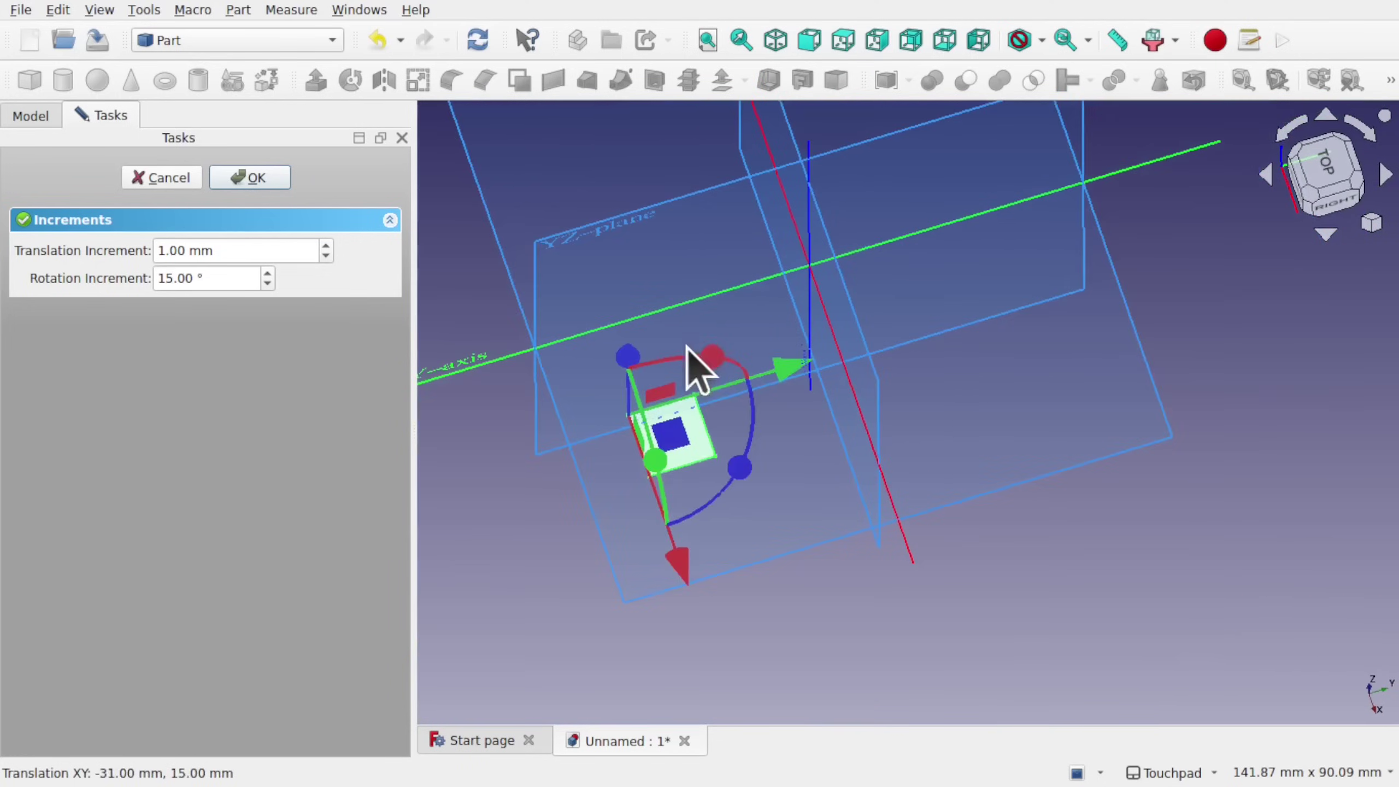
Step: Slide the plane to 71, 73 mm, then pull it back to -5, -3 mm
middle_click_drag(737, 370, 738, 275)
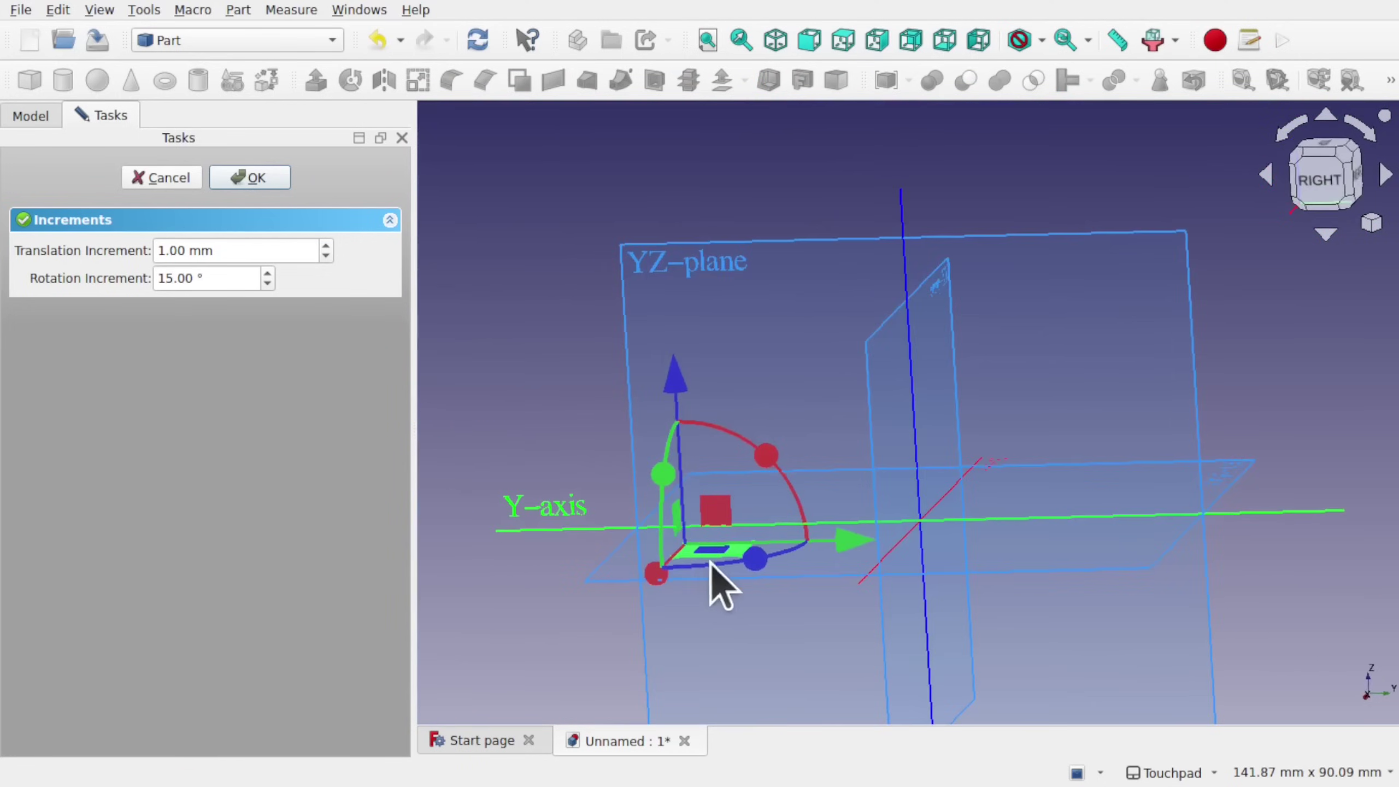
left_click_drag(710, 550, 1117, 626)
scroll(1117, 626, "up", 2)
middle_click_drag(1119, 626, 987, 431)
scroll(1005, 571, "up", 2)
scroll(1007, 570, "up", 2)
middle_click_drag(993, 526, 831, 632)
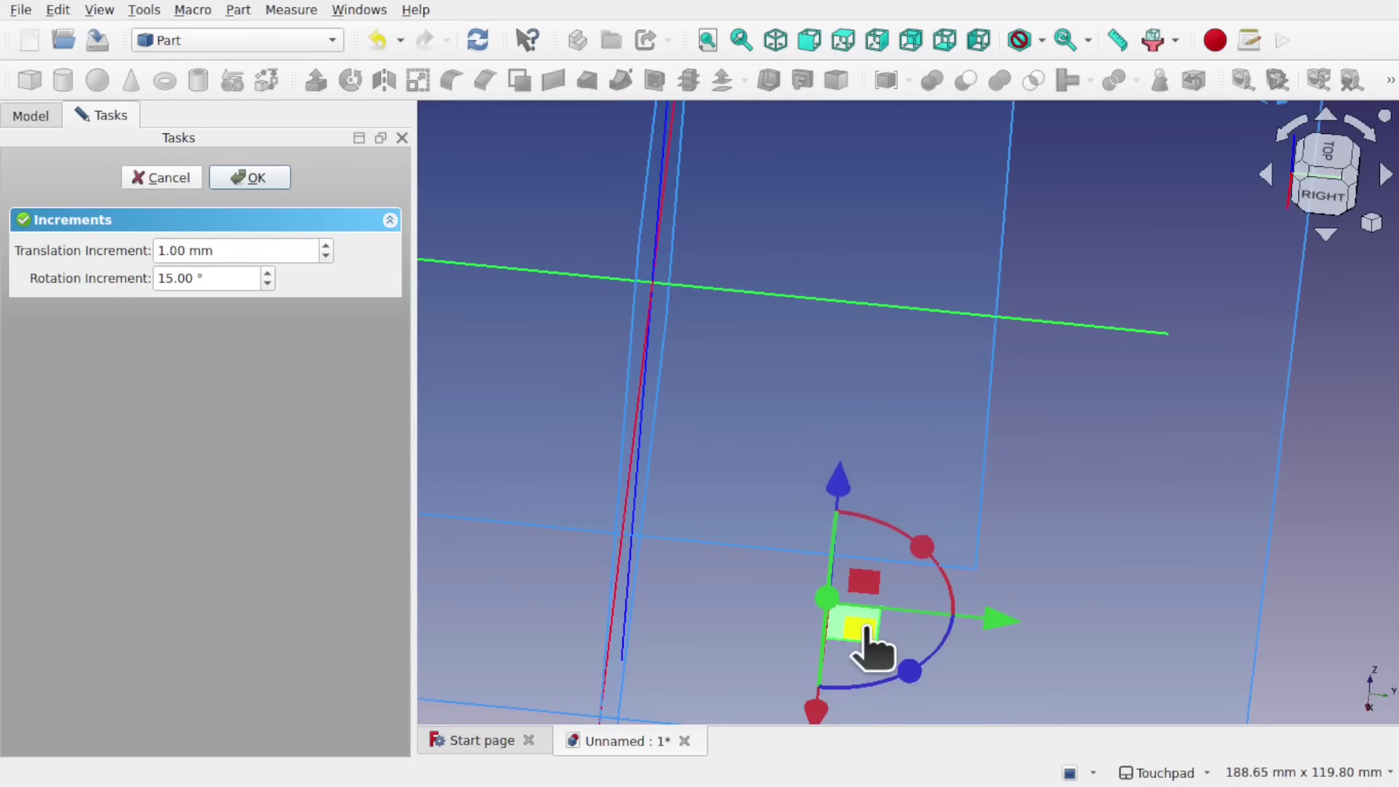
left_click_drag(867, 629, 830, 611)
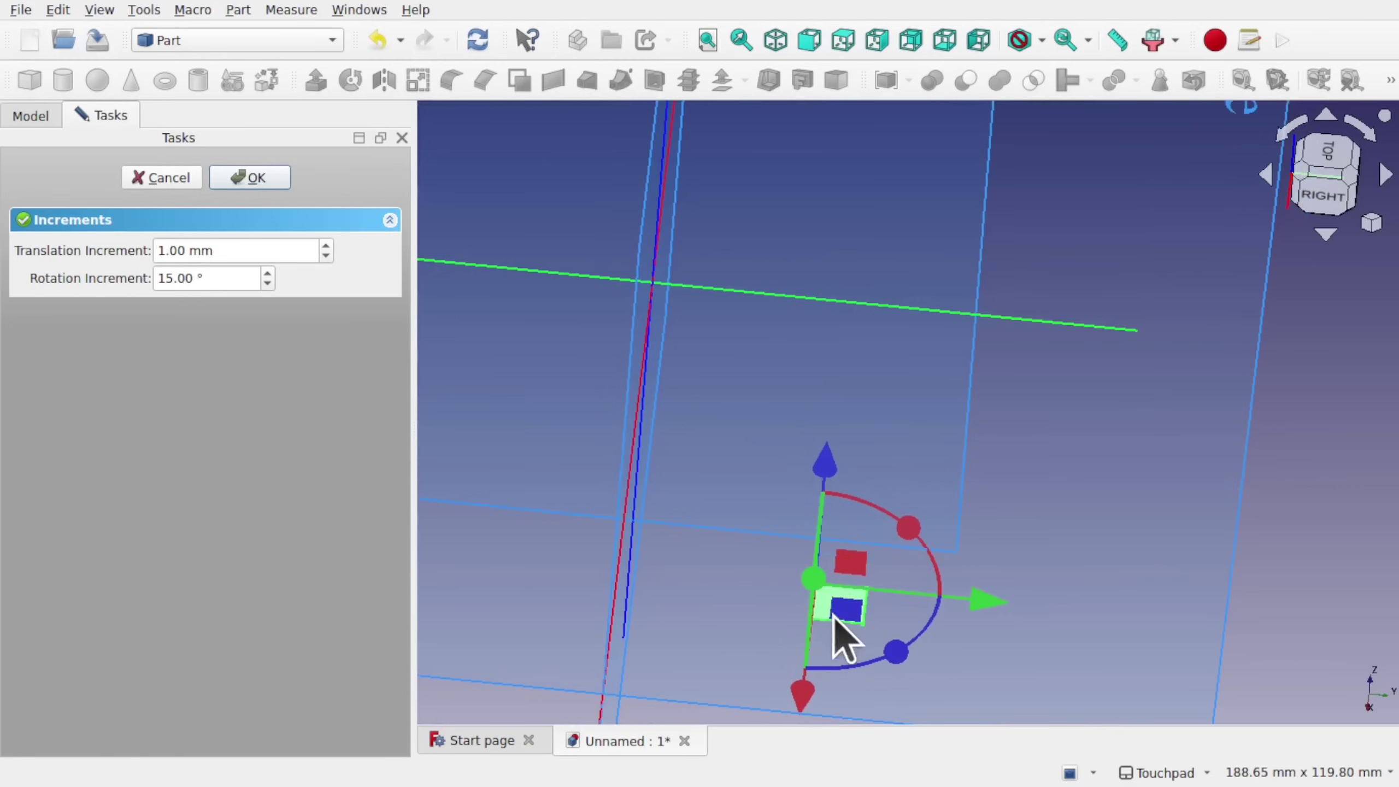
scroll(840, 626, "down", 5)
scroll(848, 626, "up", 3)
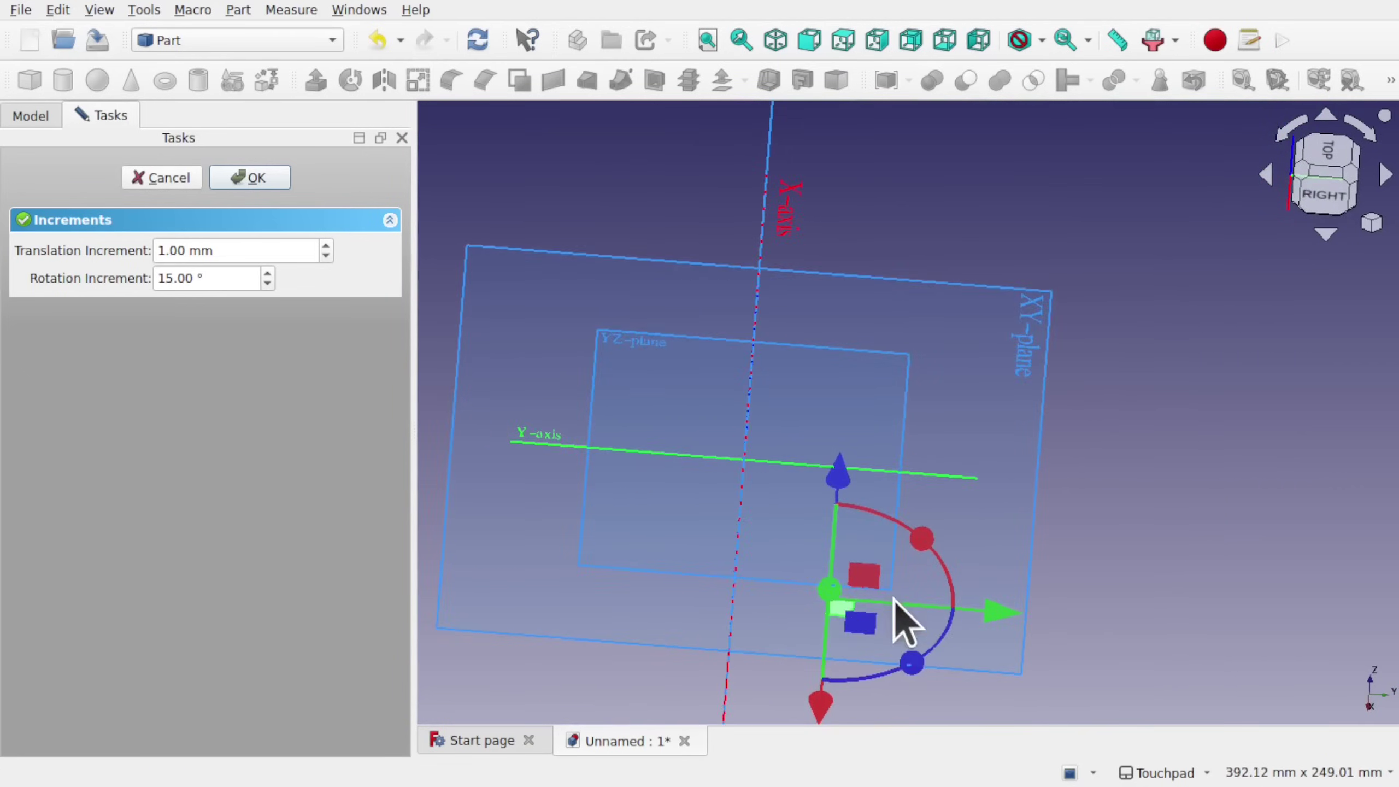
Step: Slide the plane within its XY plane to -12, 106 mm, then -180, 143 mm
middle_click_drag(896, 600, 865, 605)
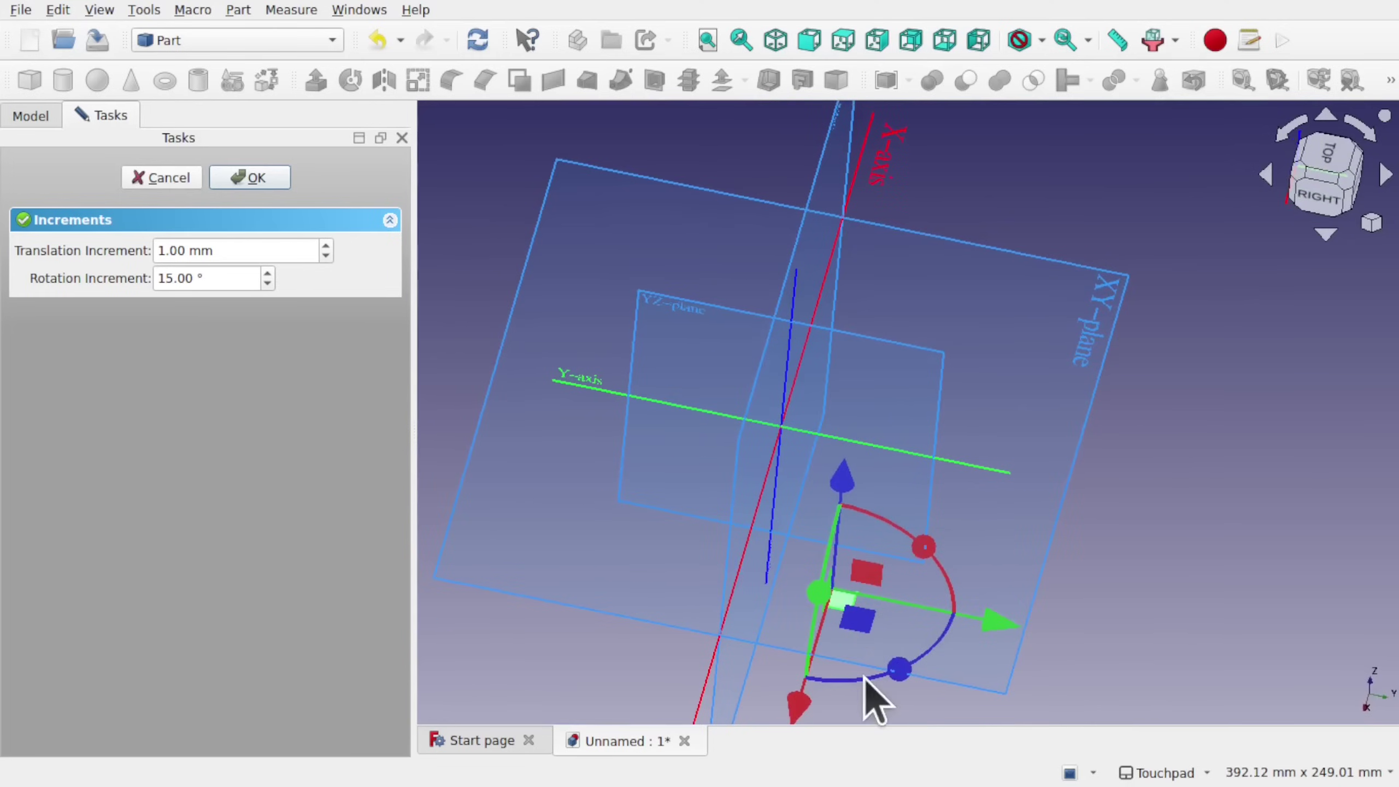
left_click_drag(862, 620, 1129, 653)
left_click_drag(1142, 589, 1310, 369)
scroll(1079, 447, "down", 5)
scroll(1083, 447, "up", 2)
middle_click_drag(1083, 447, 1106, 335)
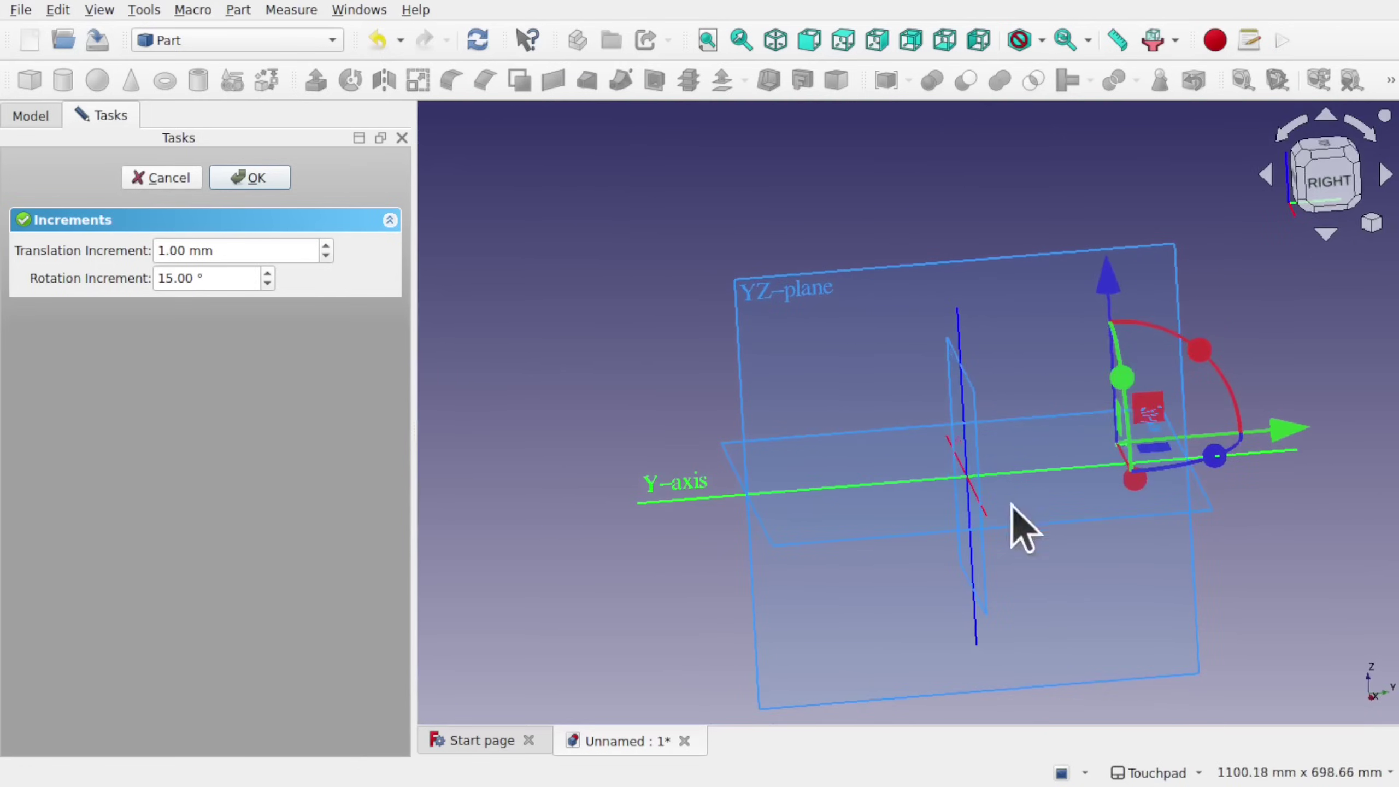
middle_click_drag(1022, 526, 992, 554)
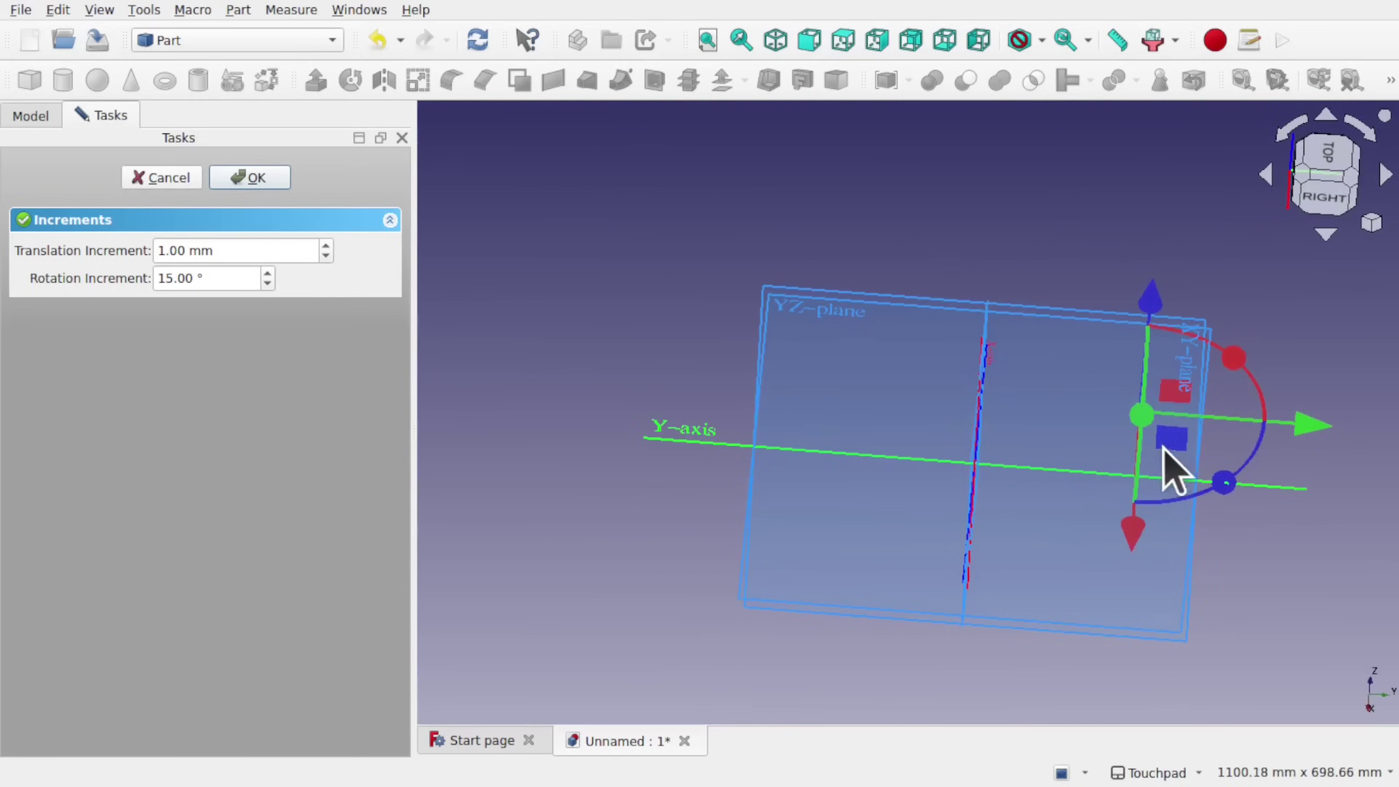
Step: Slide the plane far out to 332, -732 mm, then -155, 23 and about -932, -224 mm
left_click_drag(1173, 441, 507, 602)
middle_click_drag(818, 598, 737, 479)
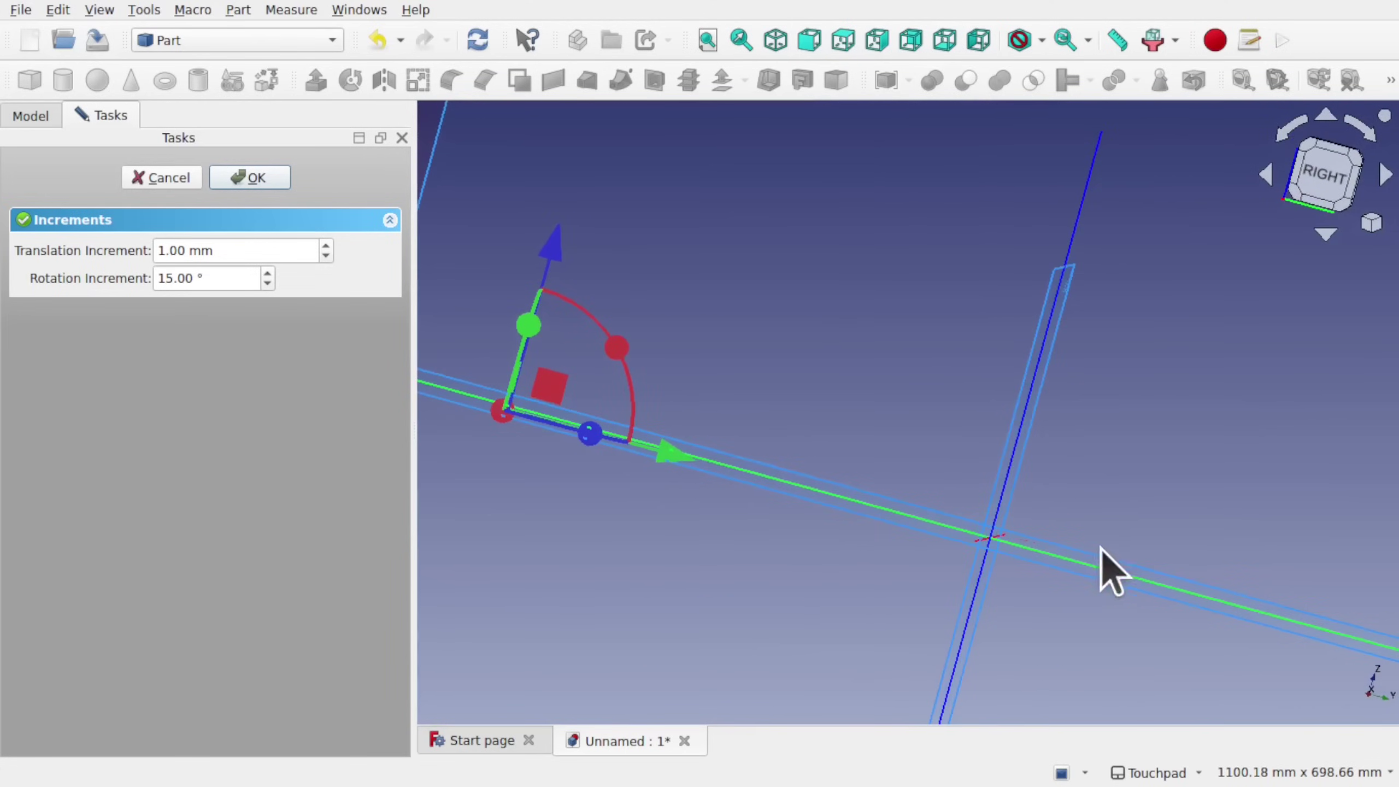
middle_click_drag(827, 432, 553, 556)
left_click_drag(552, 551, 662, 313)
middle_click_drag(662, 313, 865, 432)
scroll(865, 424, "down", 3)
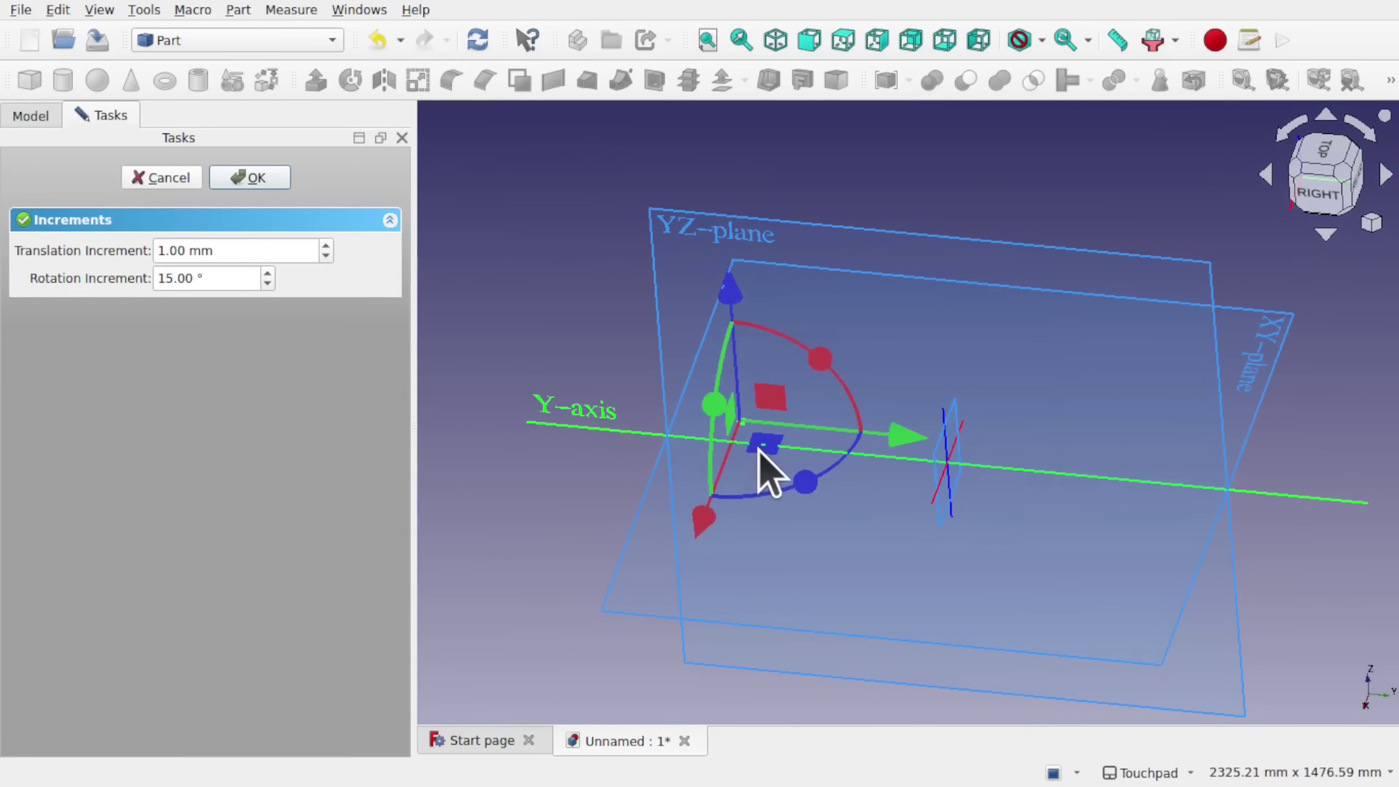
left_click_drag(759, 449, 759, 212)
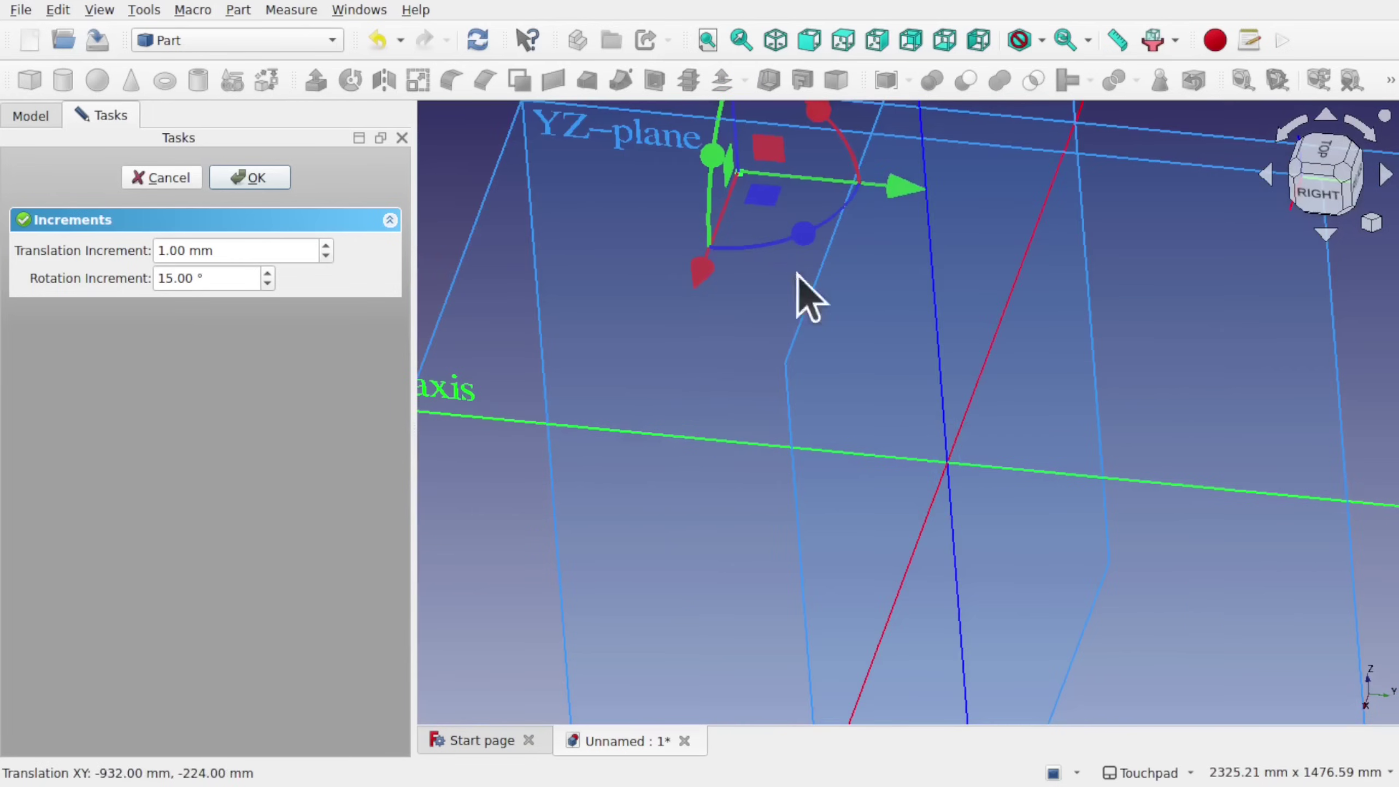
Step: Slide the plane to 98, -1 mm, then onward toward the lower left
mouse_move(837, 347)
middle_mouse_down()
mouse_move(865, 265)
mouse_move(837, 353)
middle_mouse_up()
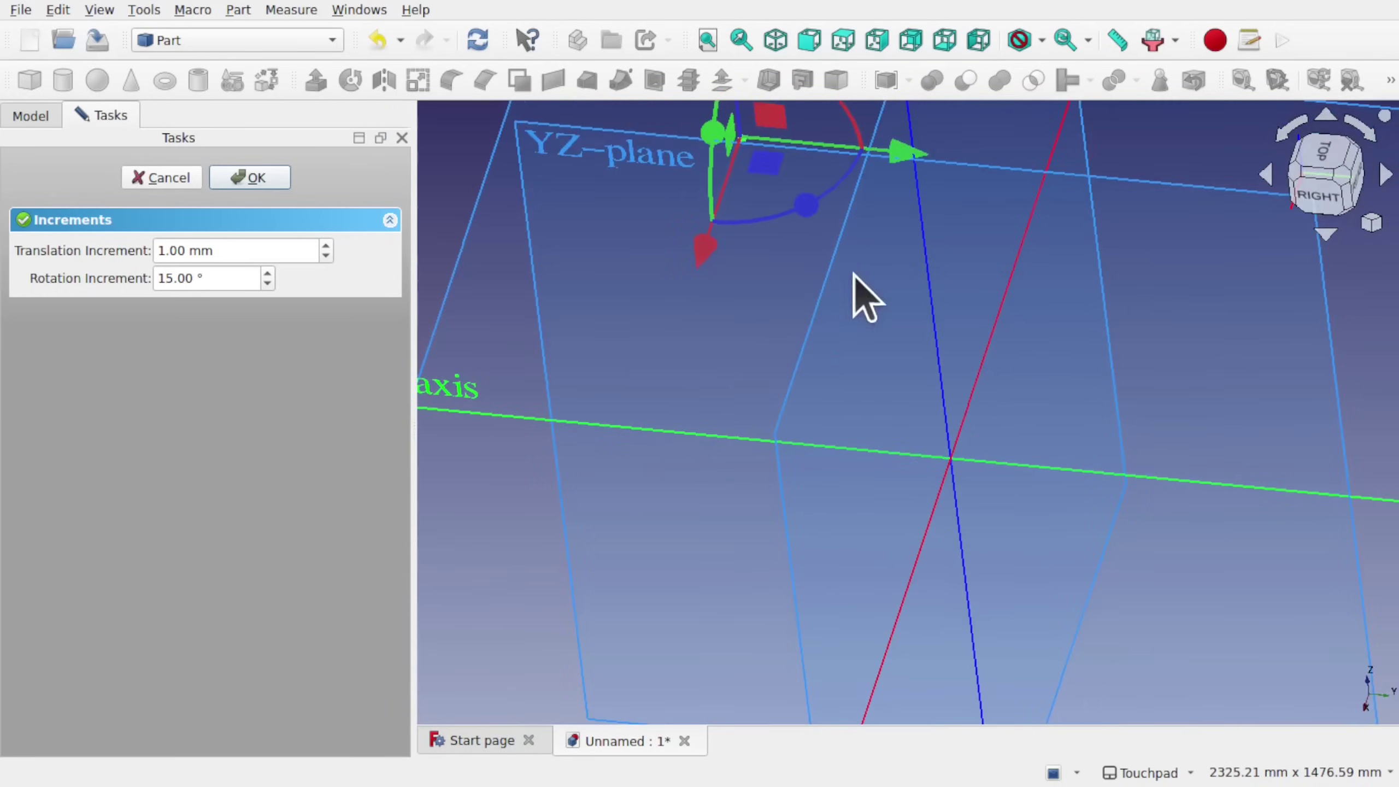
scroll(860, 290, "down", 1)
left_click_drag(799, 202, 739, 349)
left_click_drag(744, 300, 969, 141)
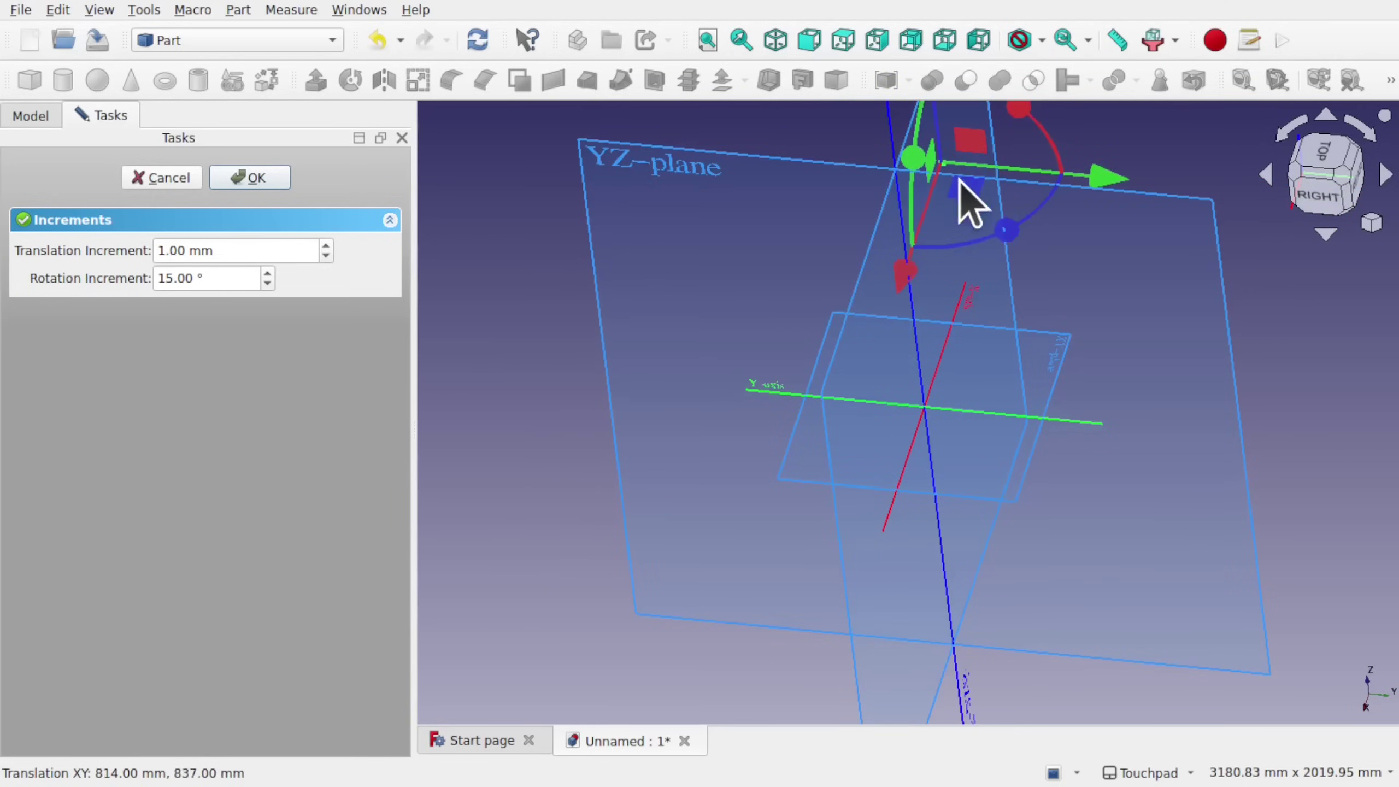
middle_click_drag(1003, 257, 928, 421)
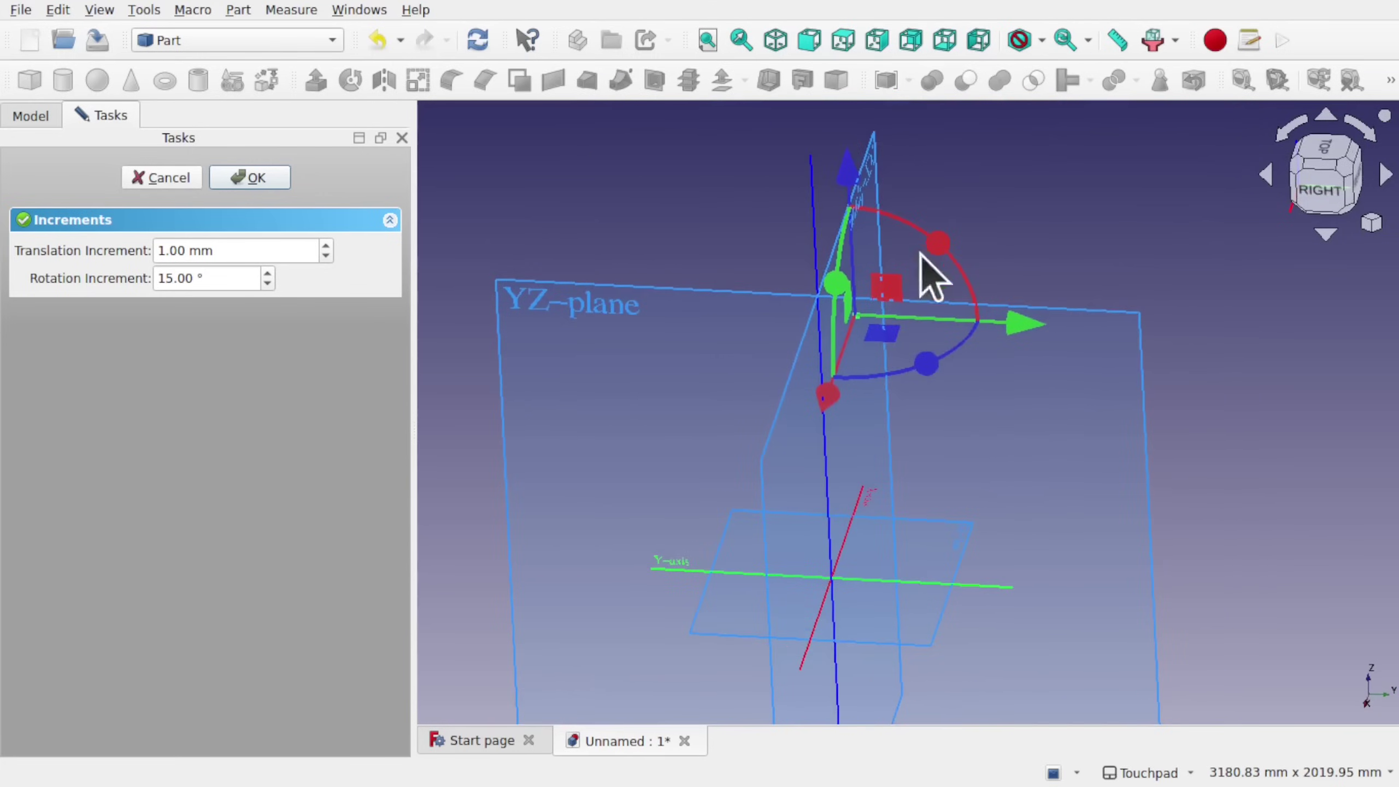
mouse_move(947, 311)
middle_mouse_down()
mouse_move(912, 397)
mouse_move(941, 325)
middle_mouse_up()
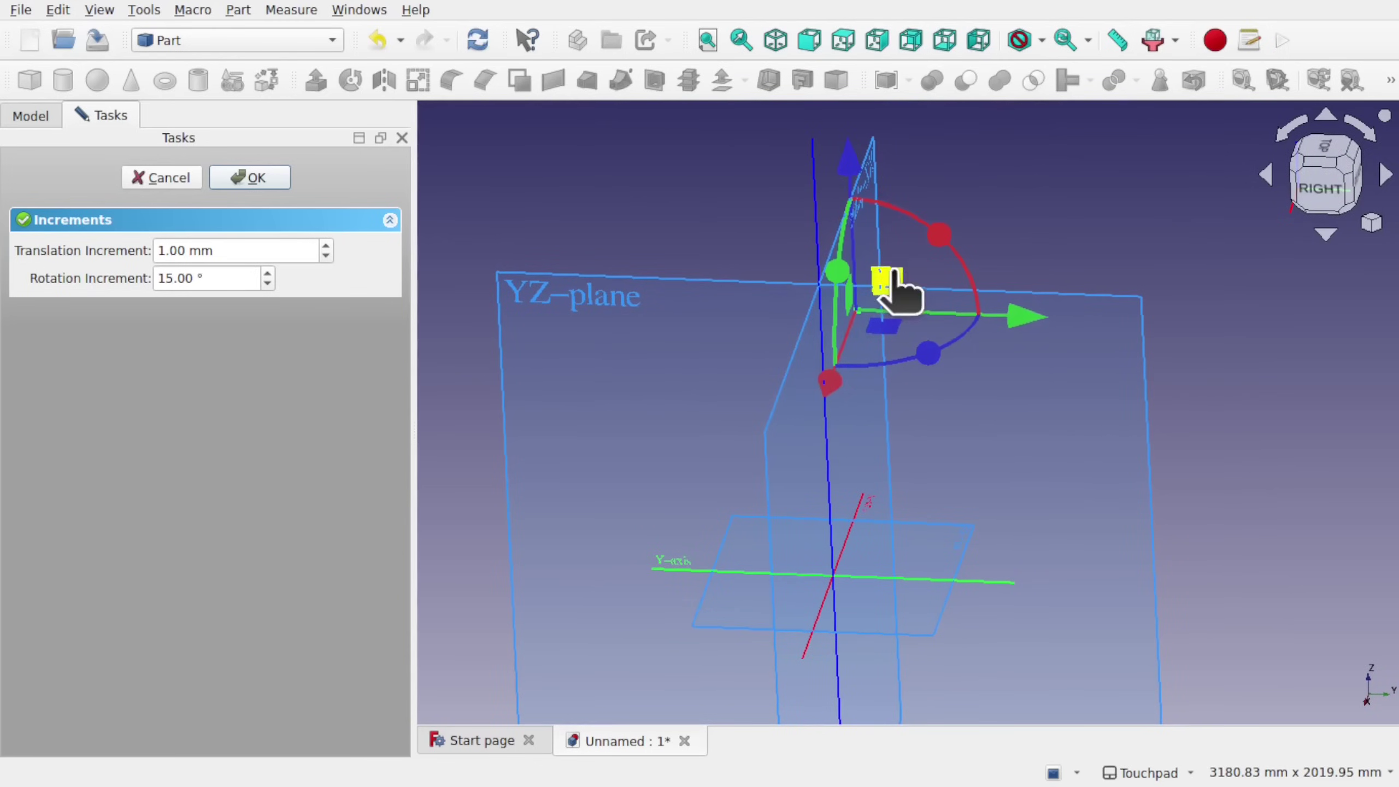
left_click_drag(898, 289, 634, 447)
middle_click_drag(759, 385, 806, 531)
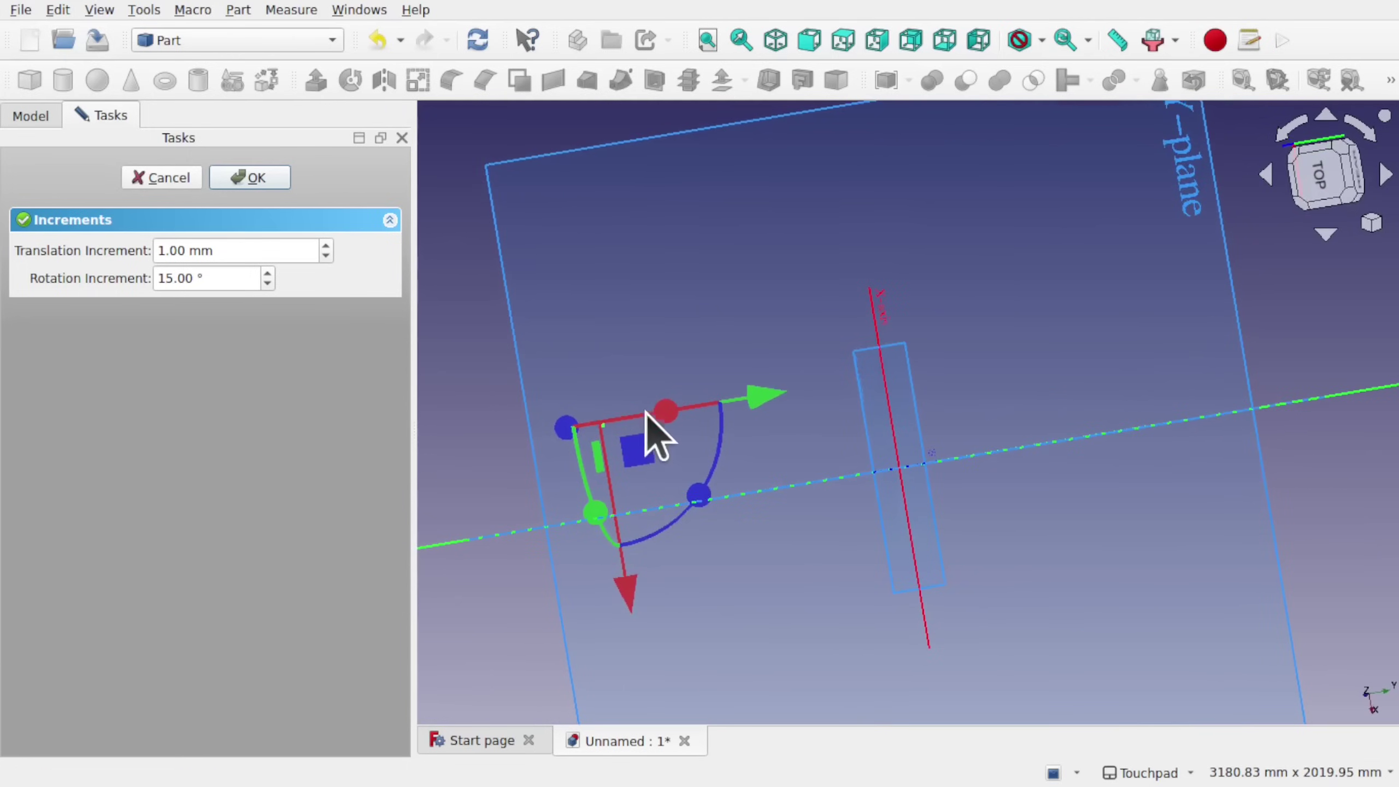
middle_click_drag(785, 462, 787, 462)
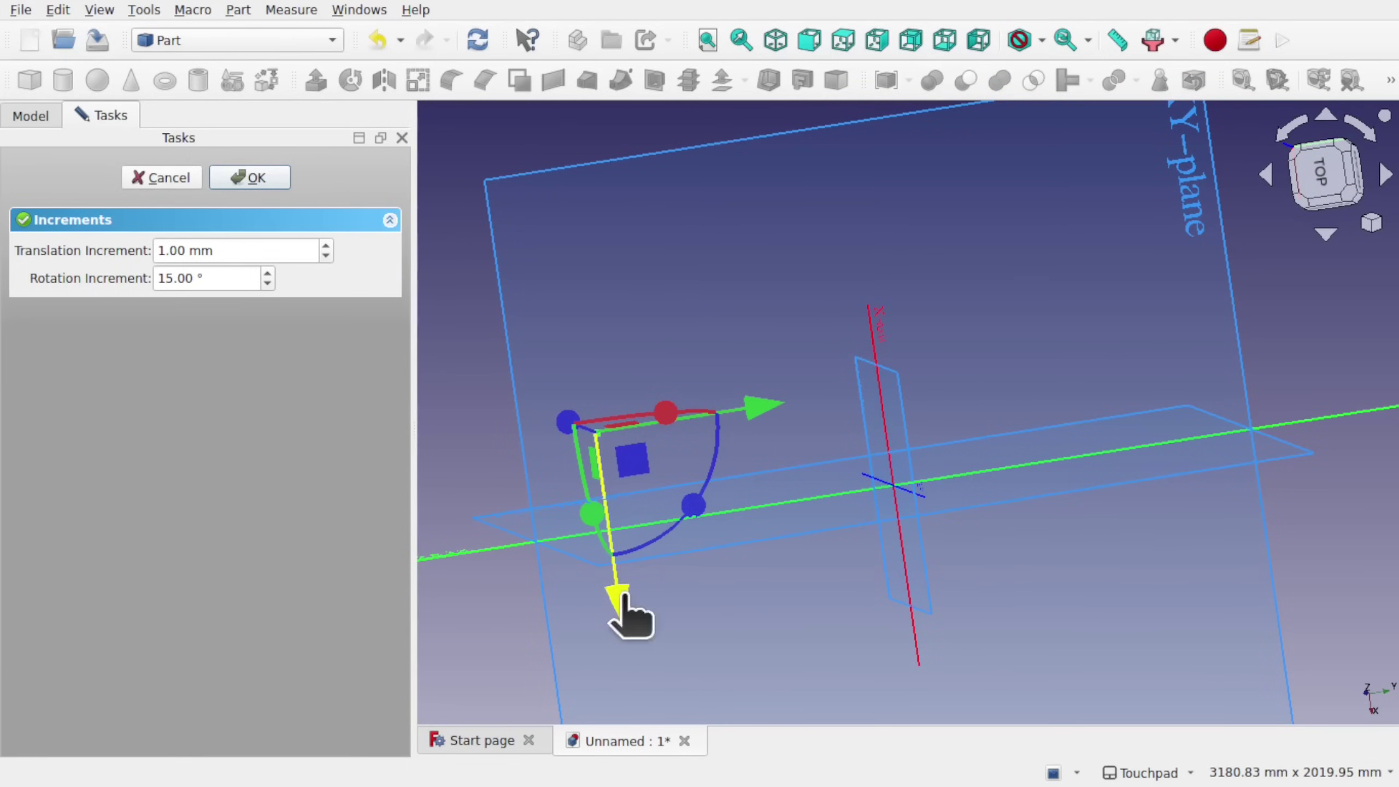
Step: Move the plane 320 mm along X, then along Y, down Z, and back along Y
left_click_drag(634, 615, 640, 692)
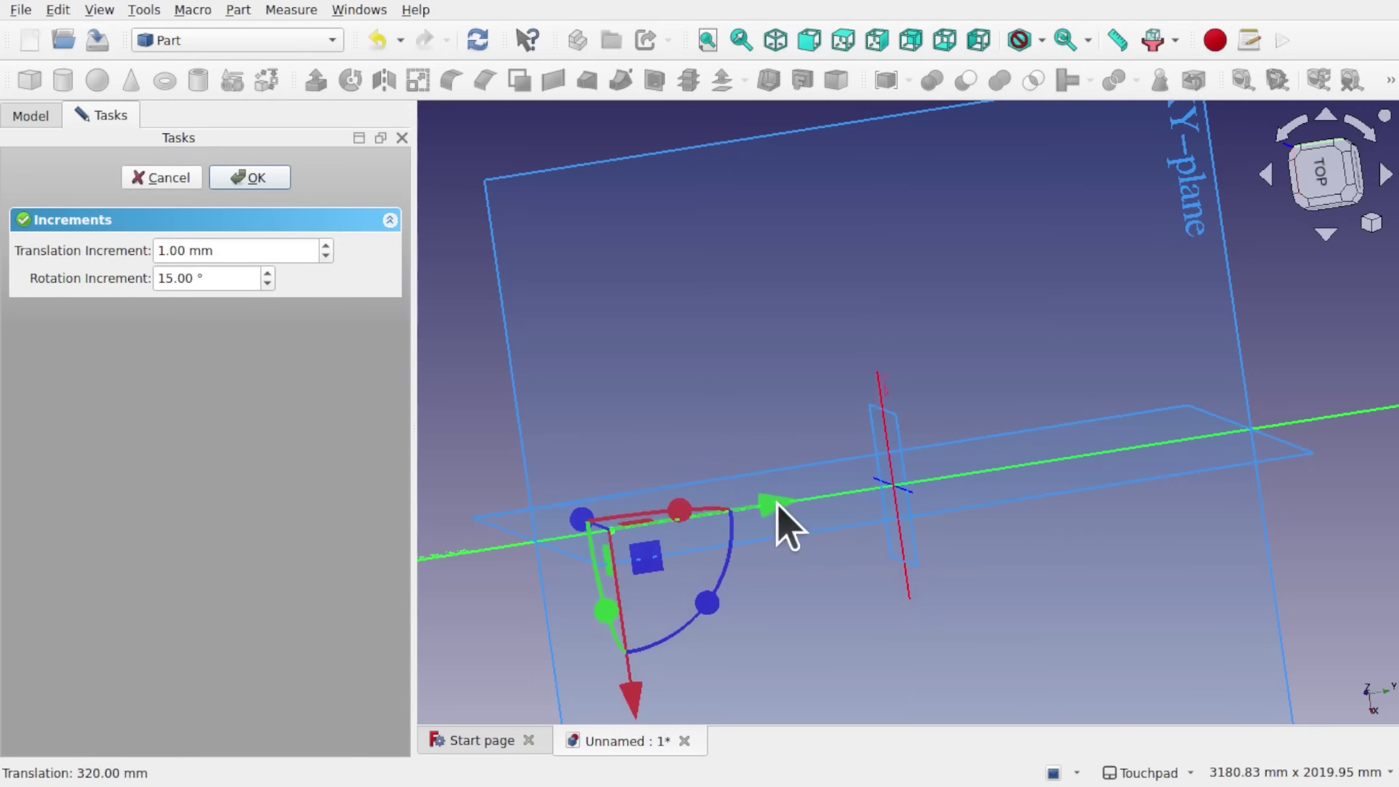
left_click_drag(777, 512, 931, 303)
left_click_drag(878, 386, 887, 448)
left_click_drag(1072, 578, 914, 424)
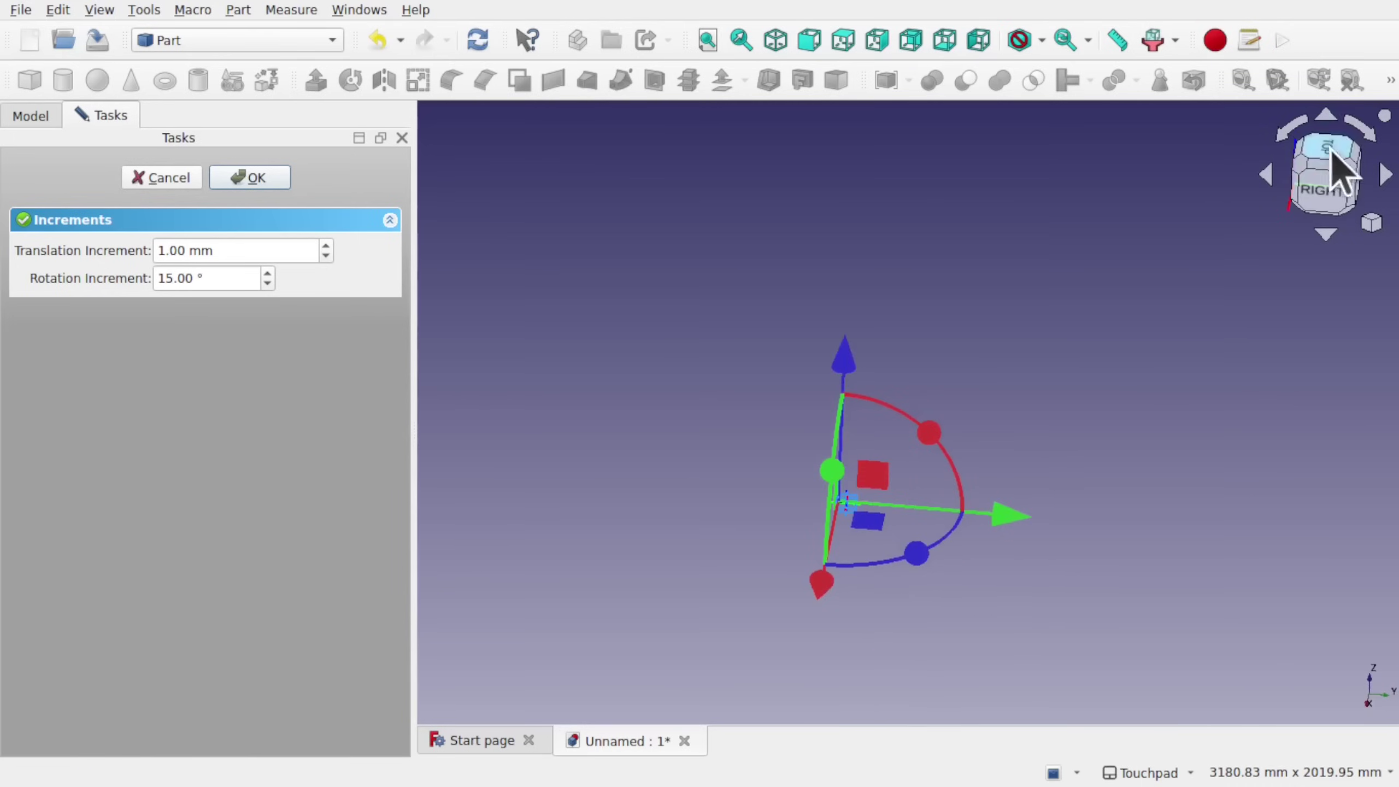
Step: Orbit to a top-down oblique view and drag the XY-plane handle to translate the cube
left_click(1324, 193)
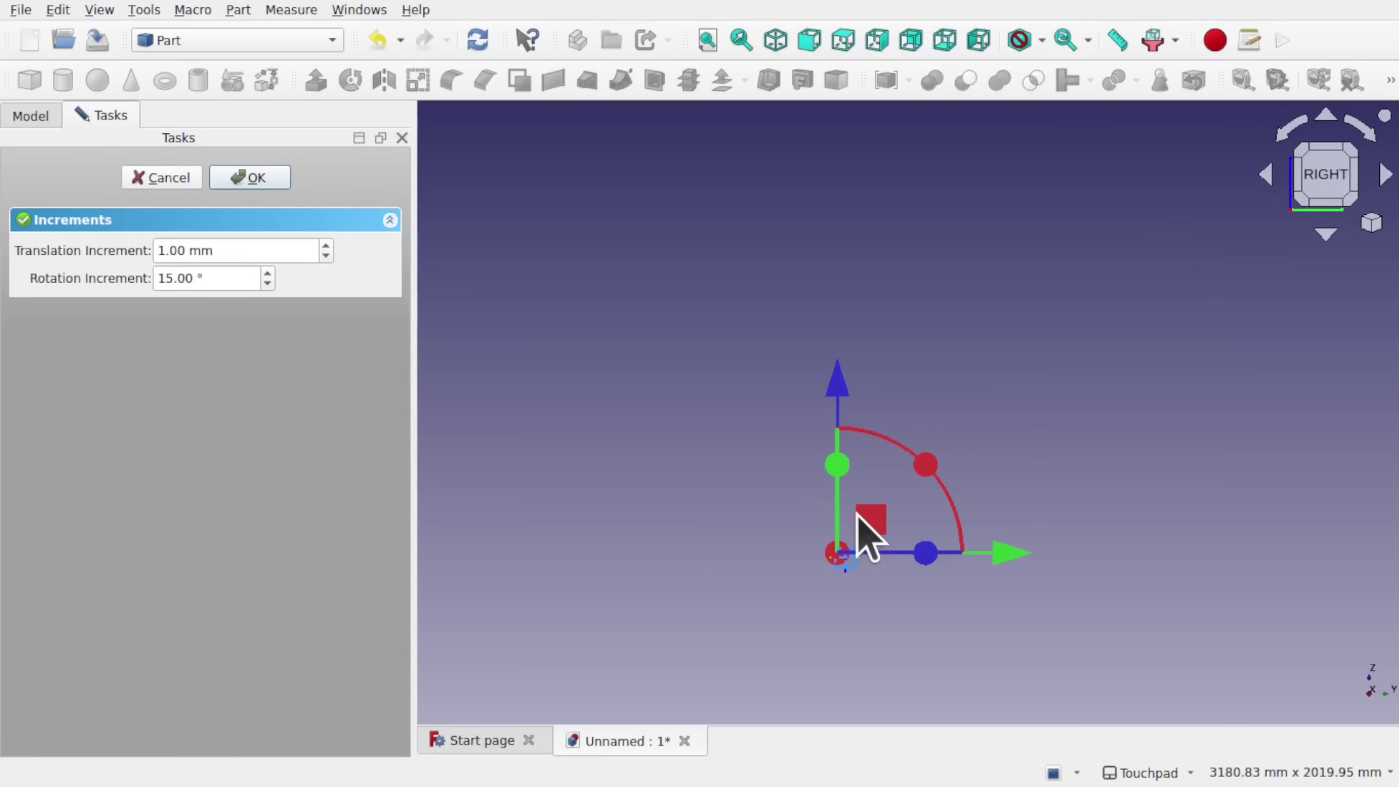
left_click_drag(983, 429, 1100, 225, "alt")
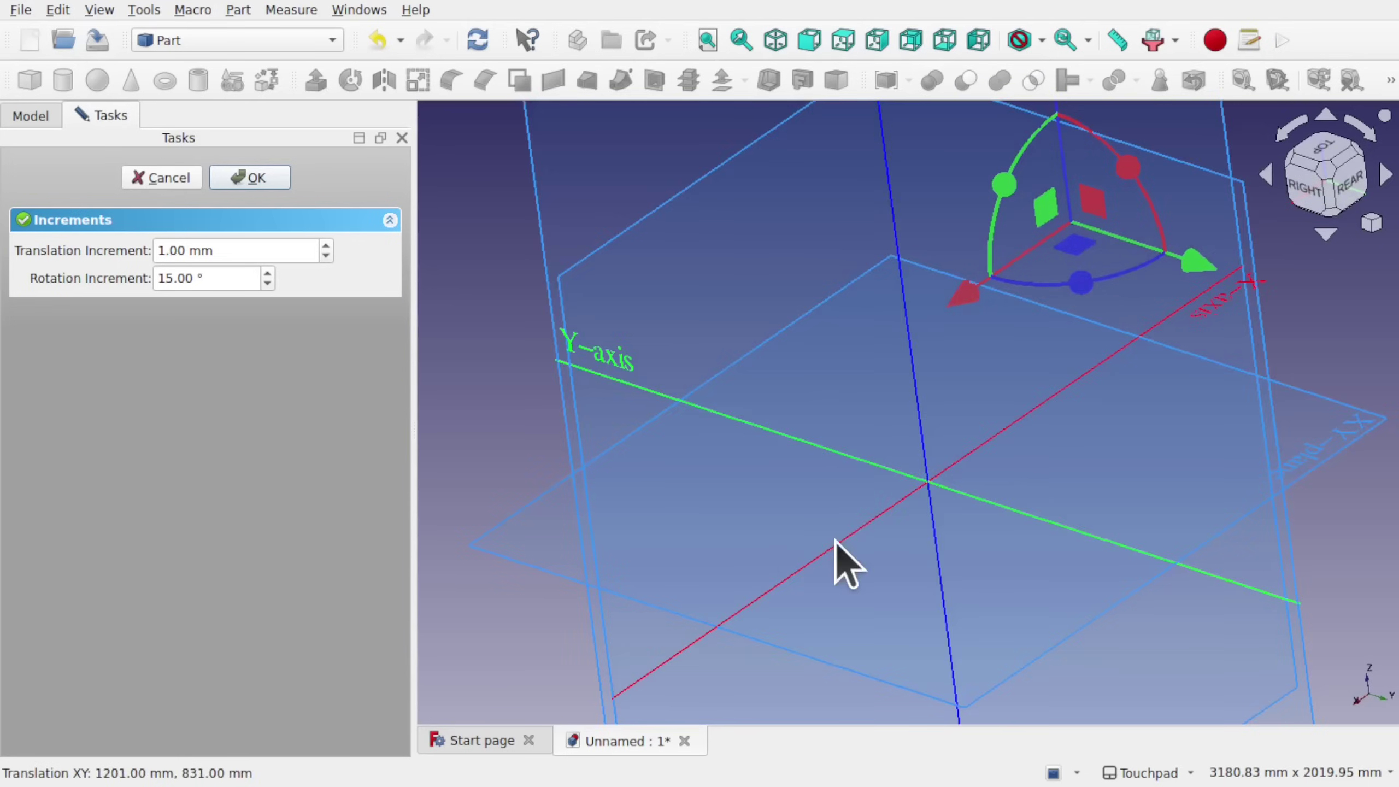
left_click_drag(978, 317, 1146, 190, "alt")
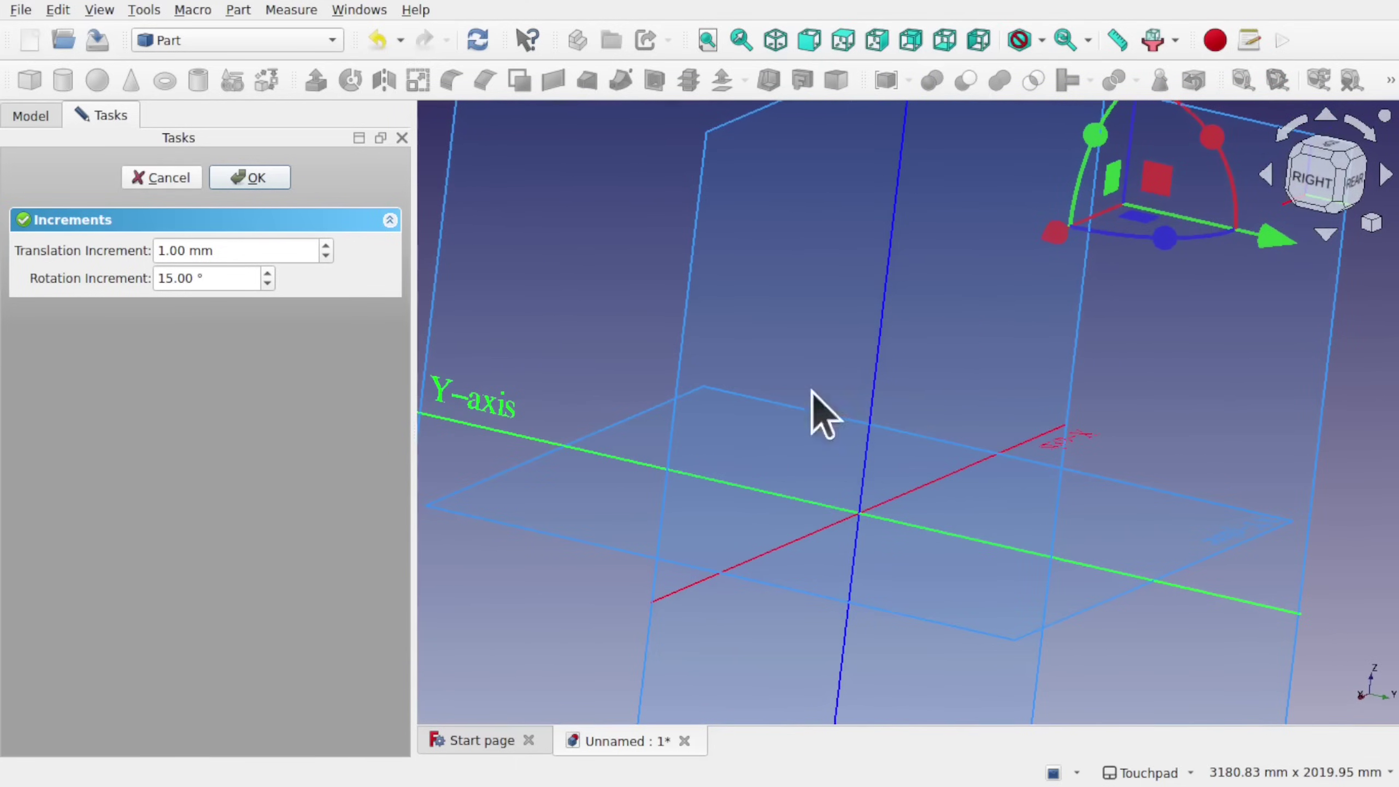
scroll(897, 349, "down", 6)
scroll(763, 231, "up", 2)
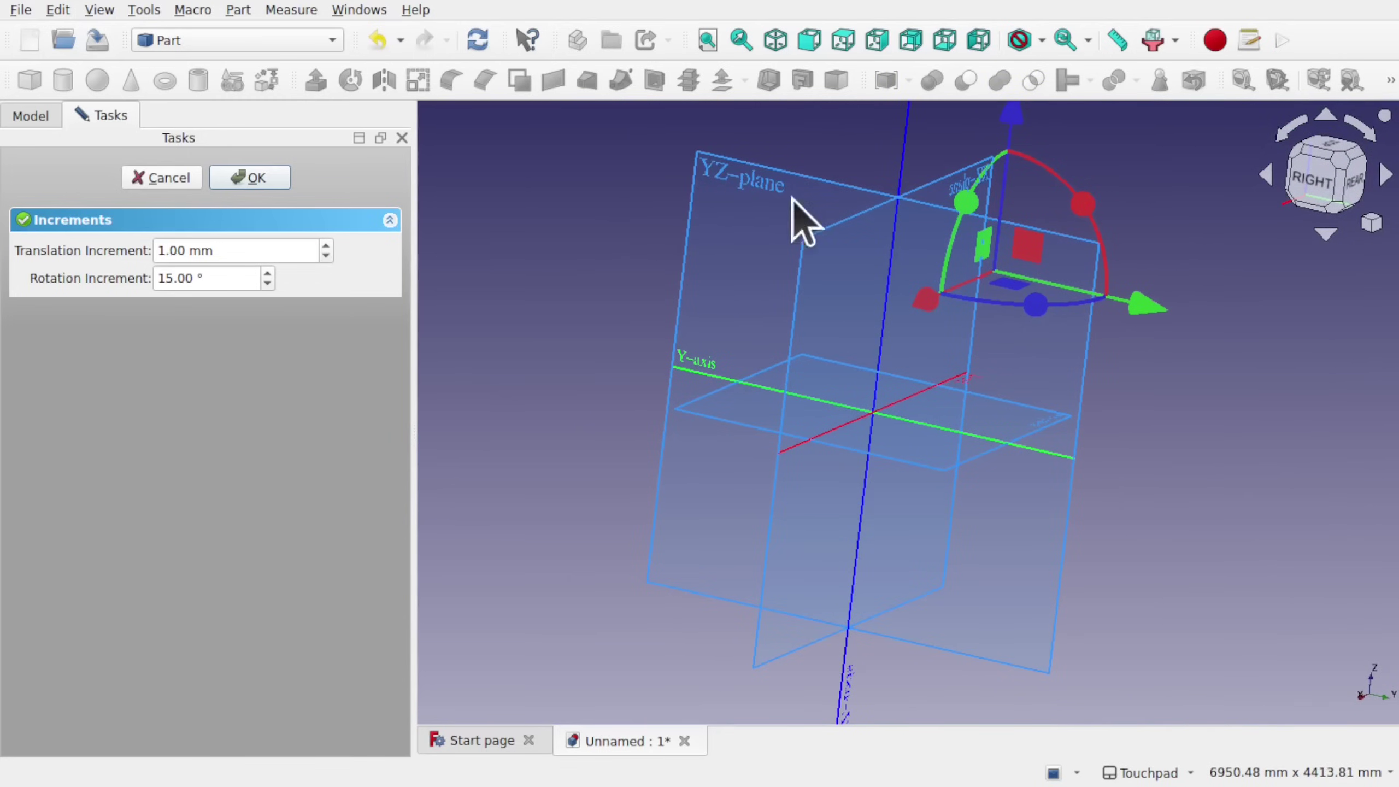
left_click_drag(1025, 251, 1021, 353)
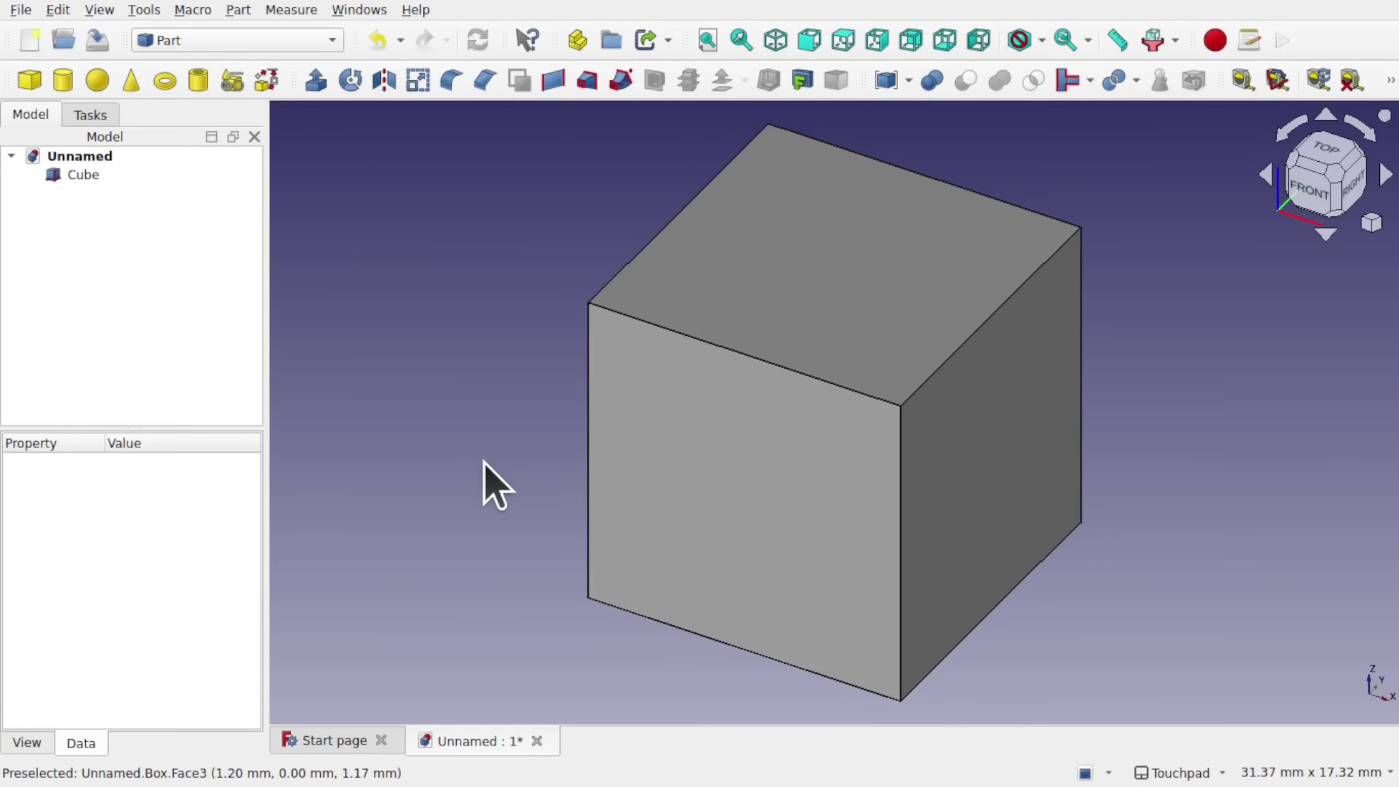
Step: Switch the unit system to US customary (in, lb) and save the document as 'us'
left_click(1332, 774)
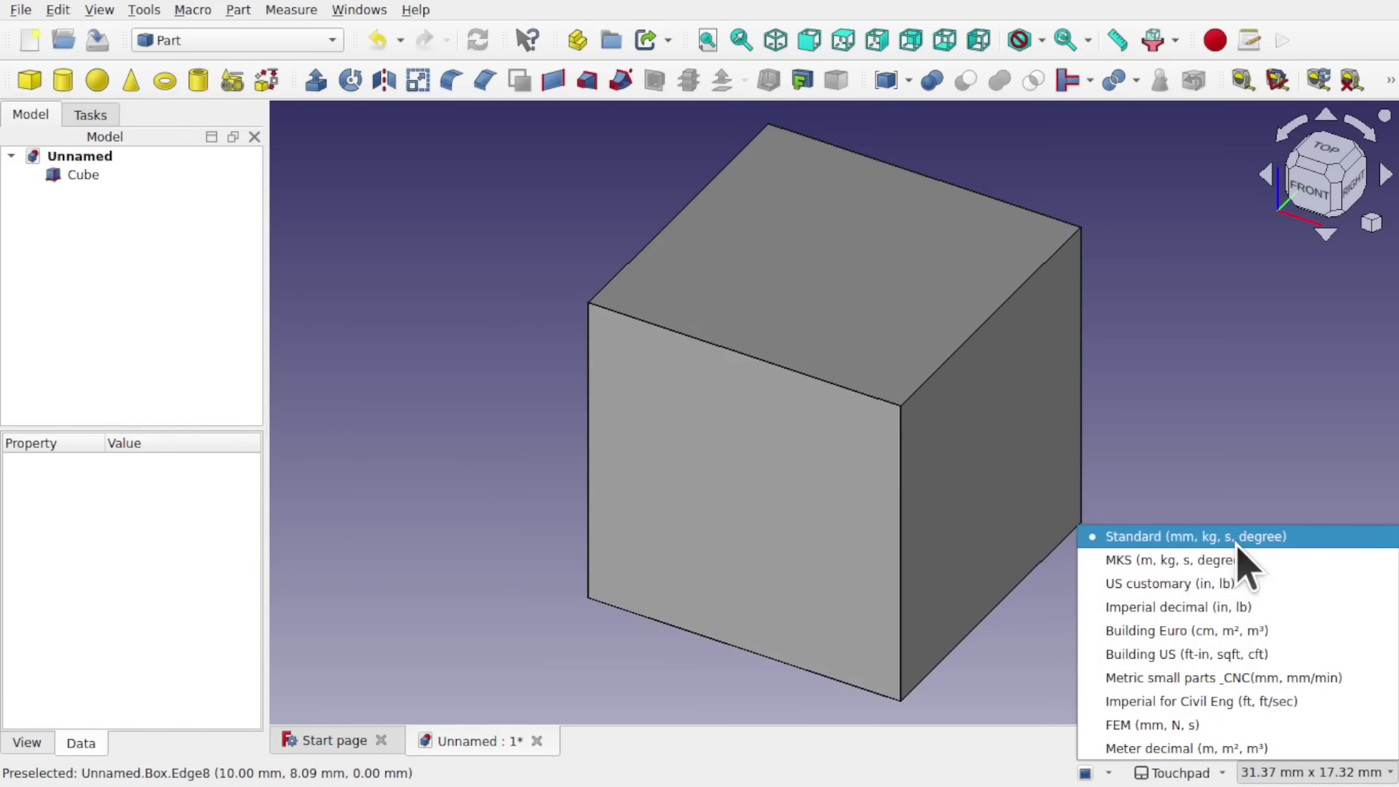
left_click(1234, 582)
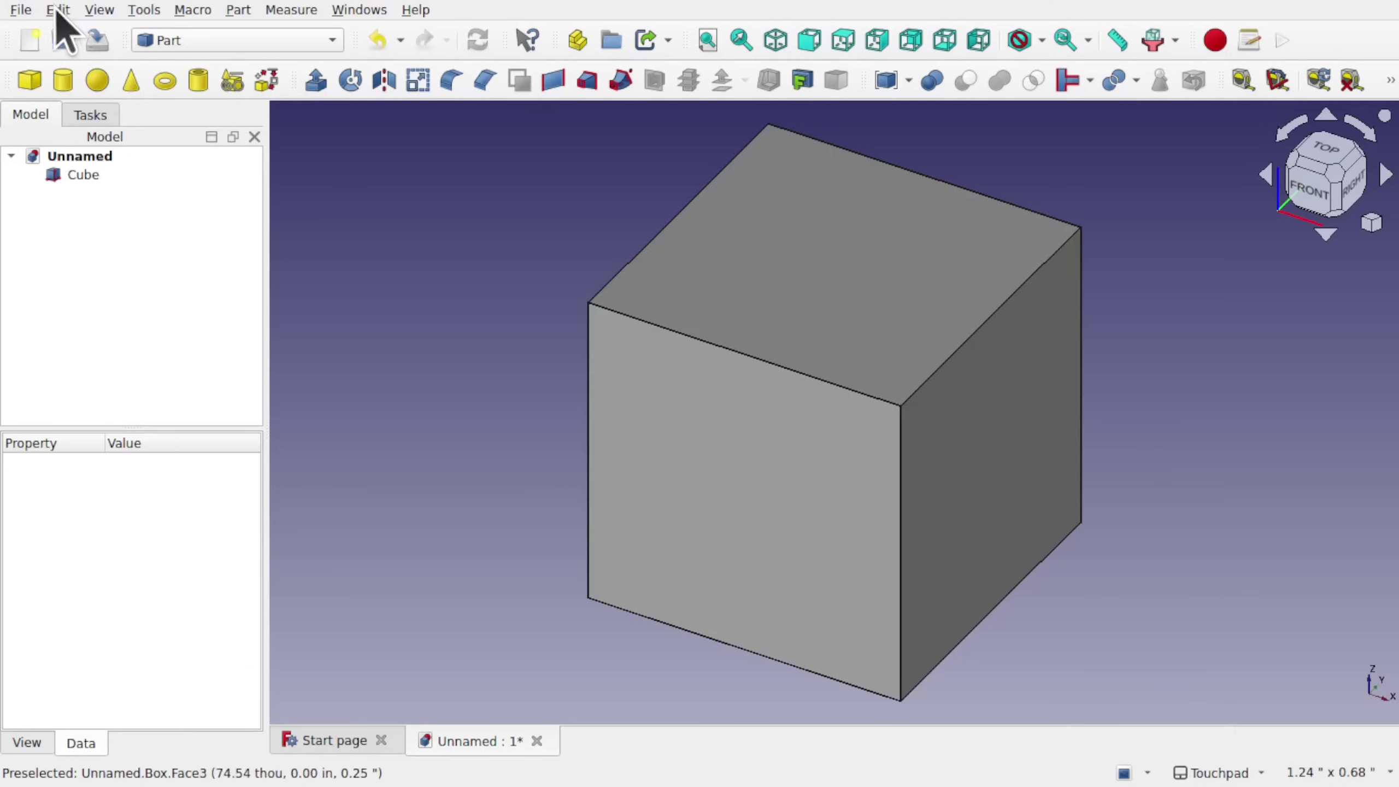
left_click(20, 10)
left_click(102, 187)
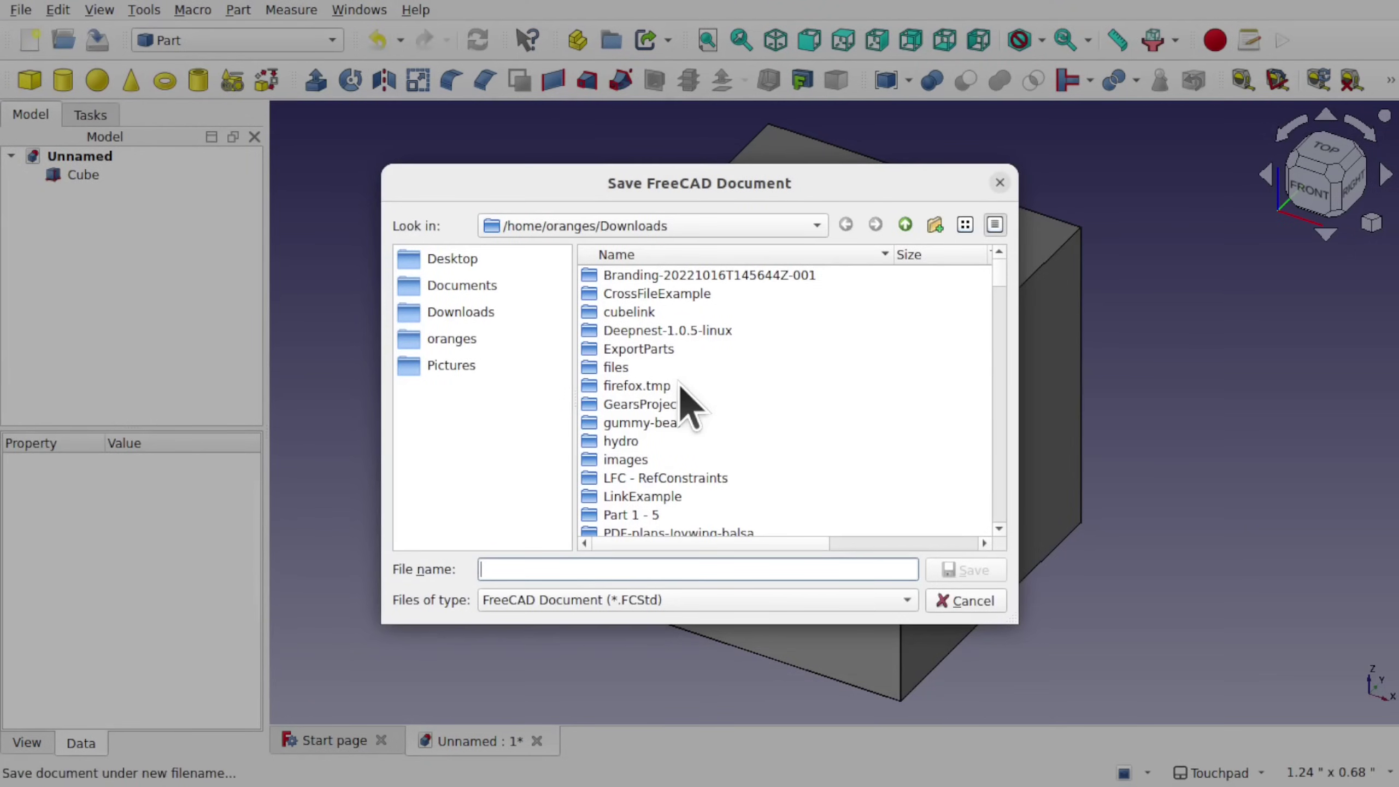
type("us")
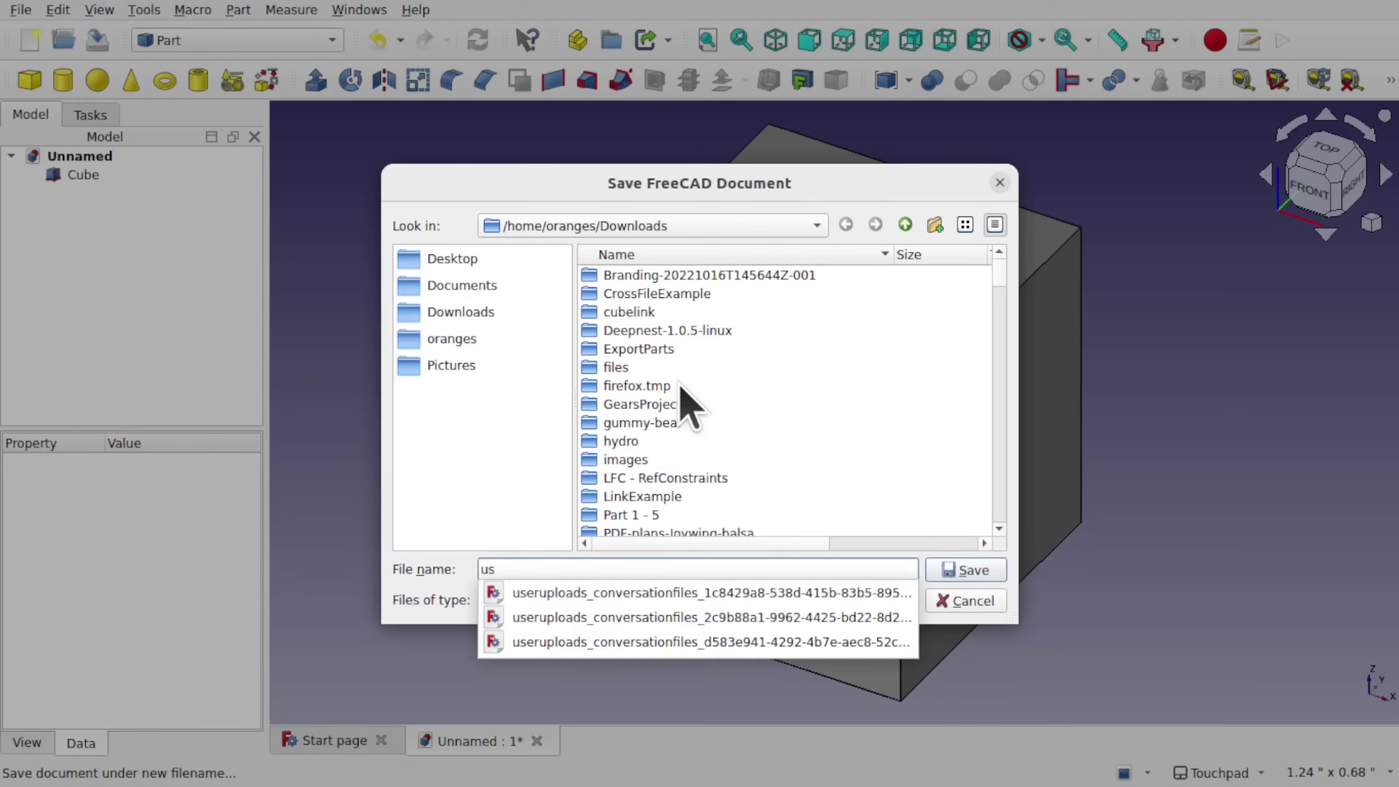
key("Return")
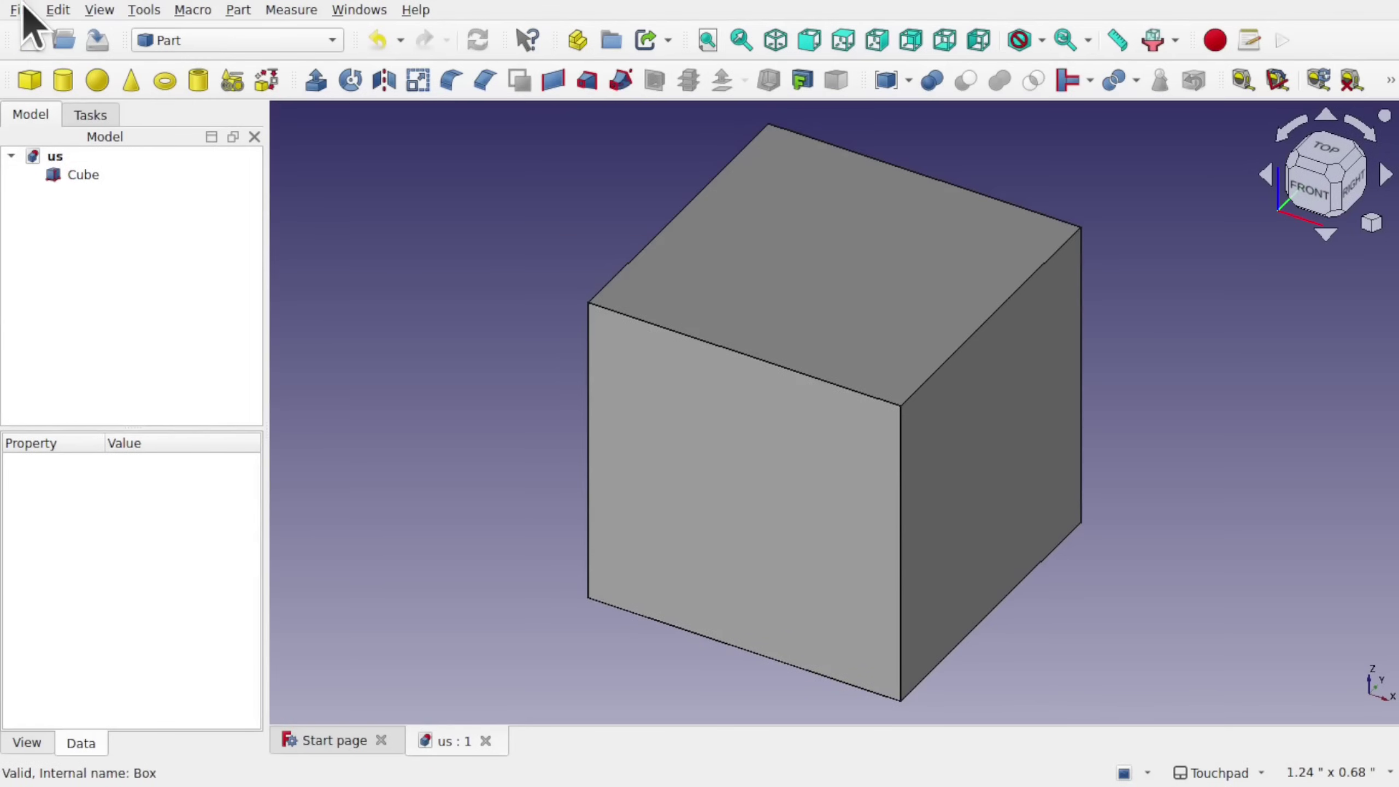
Step: Start a new document with the Standard unit system and add a cube
left_click(28, 41)
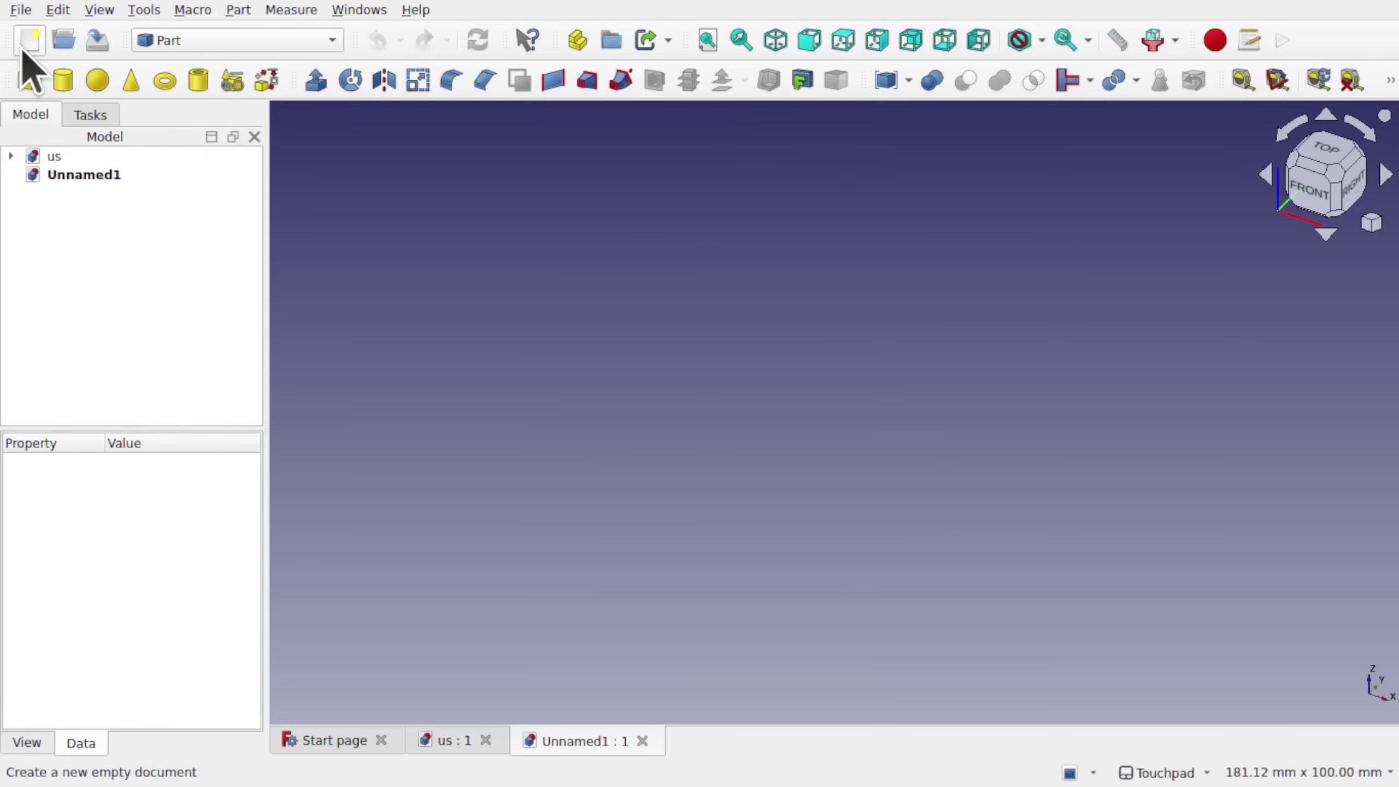
left_click(1303, 774)
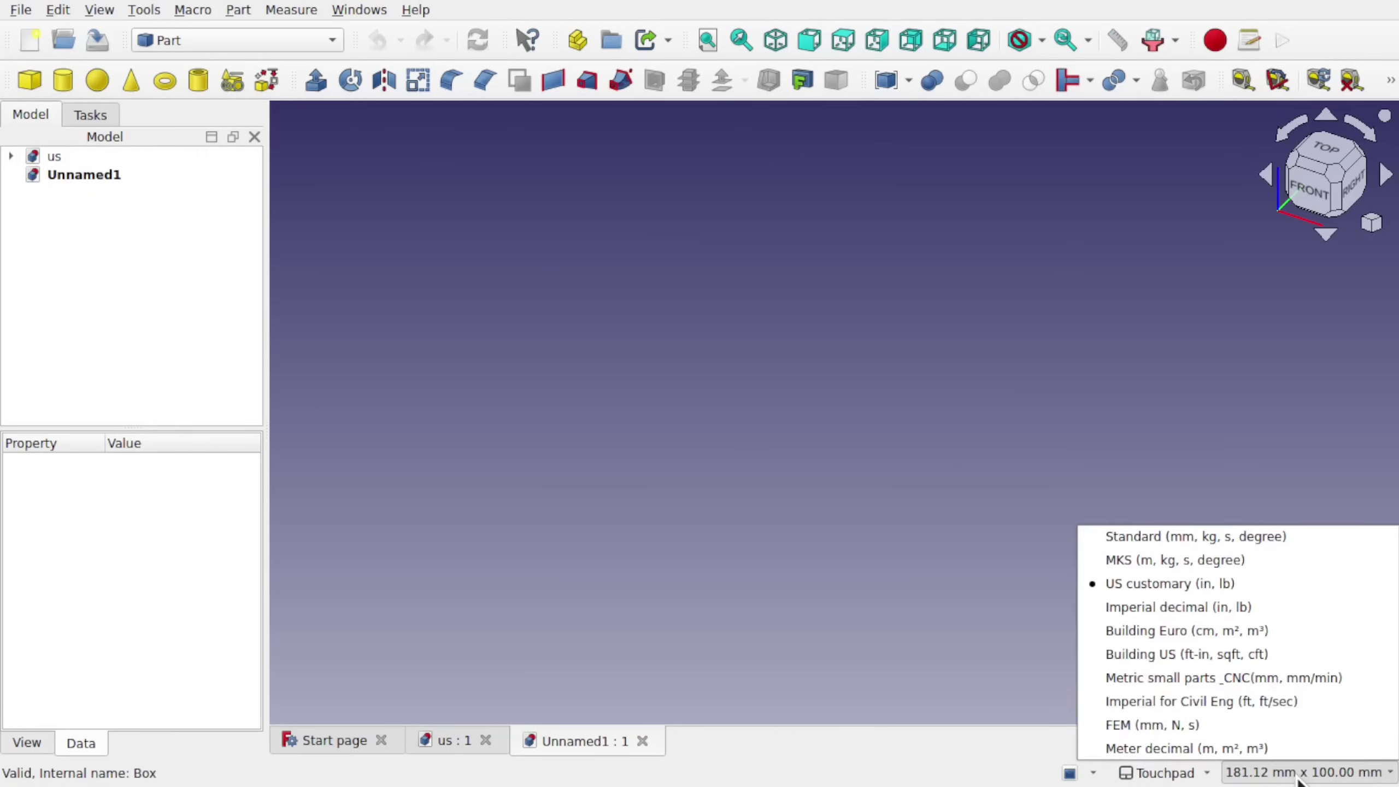
left_click(1235, 538)
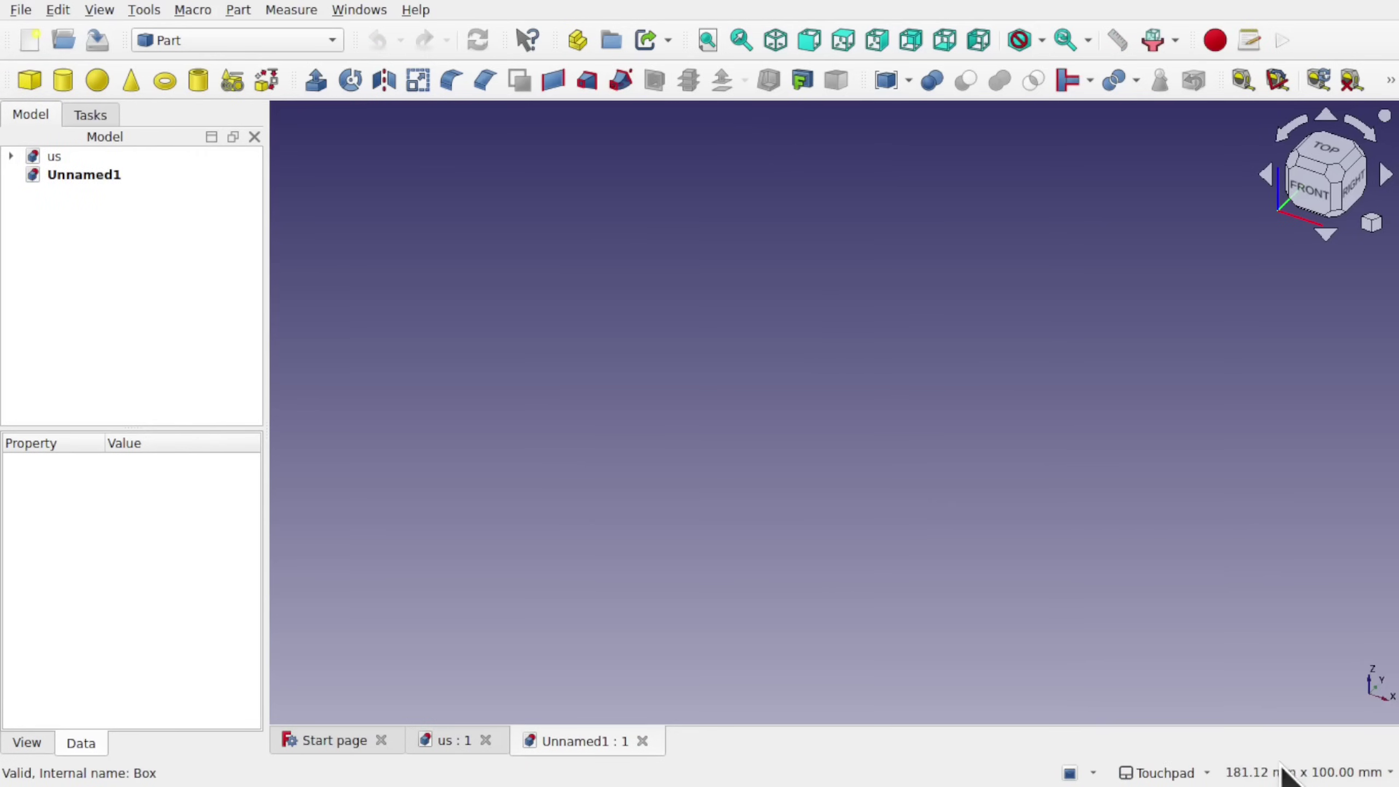
left_click(29, 82)
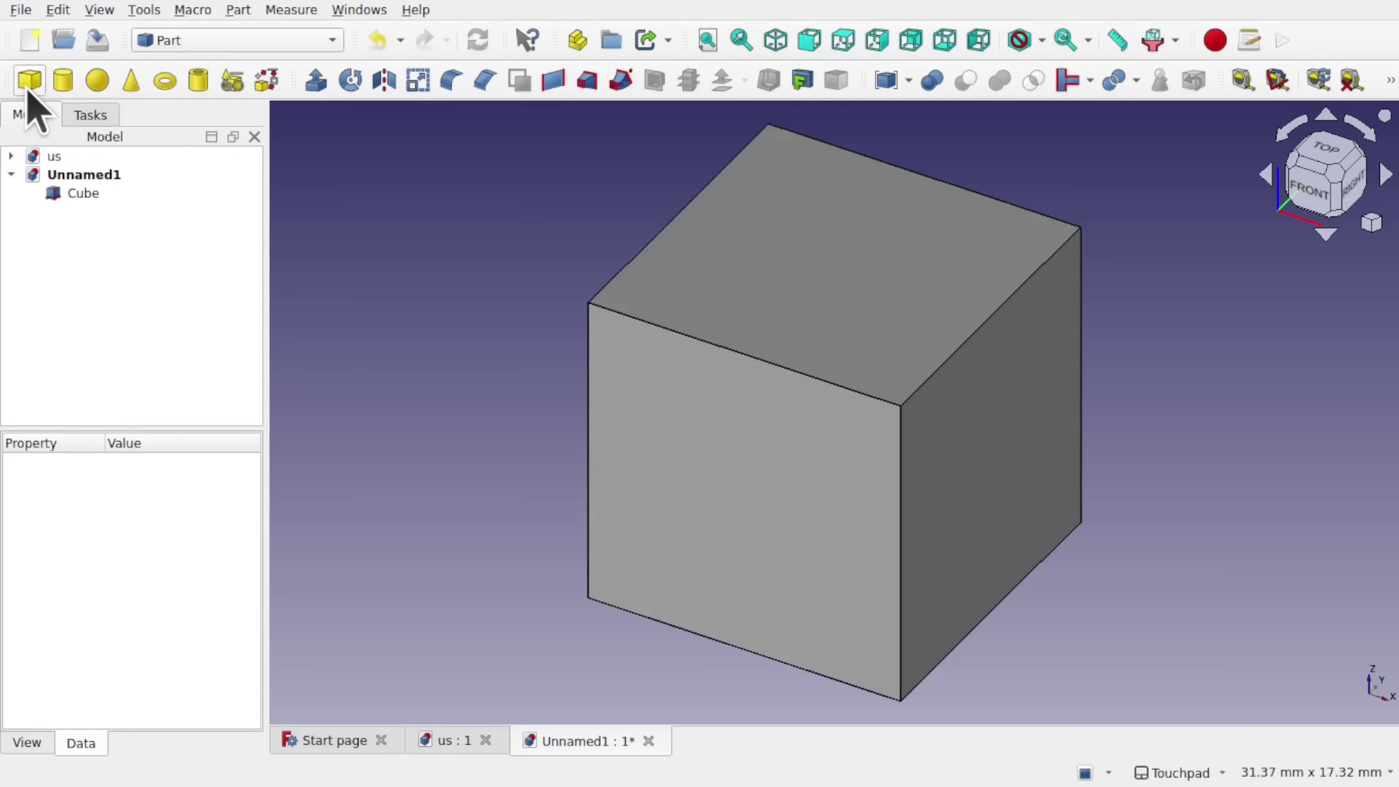
Step: Save the new cube document as 'st'
left_click(20, 9)
left_click(75, 185)
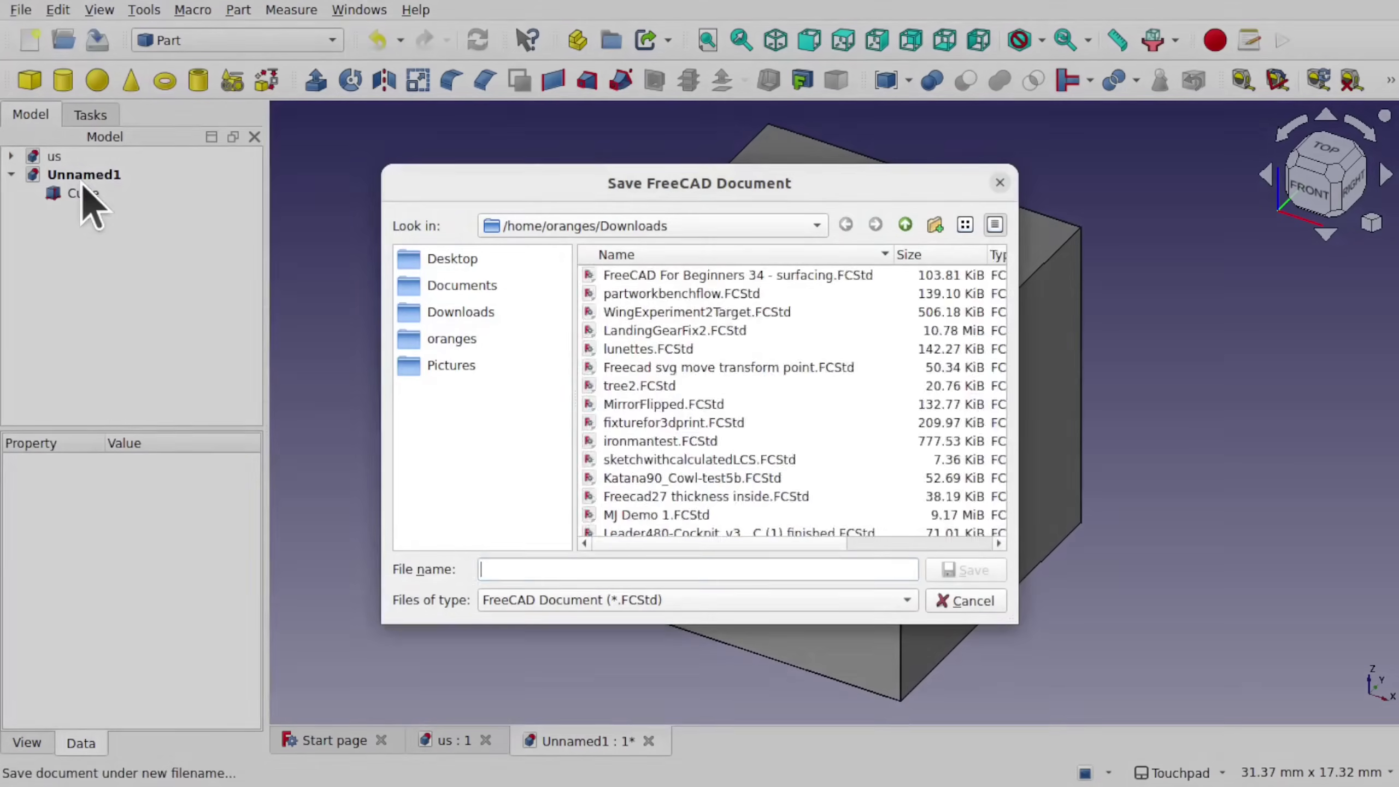
type("st")
key("Return")
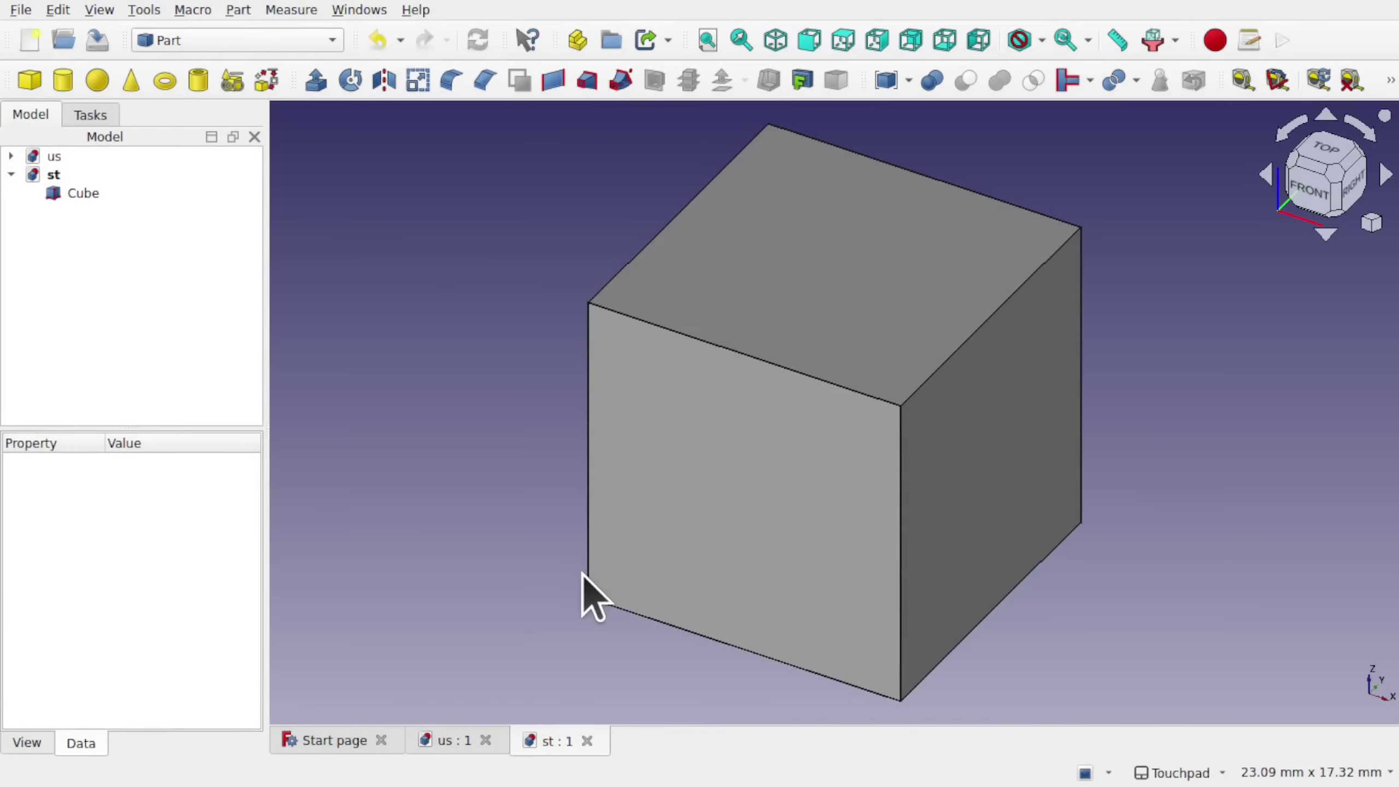
Step: Start a new document in Imperial for Civil Eng units, add a cube and view its feet sizes
left_click(28, 45)
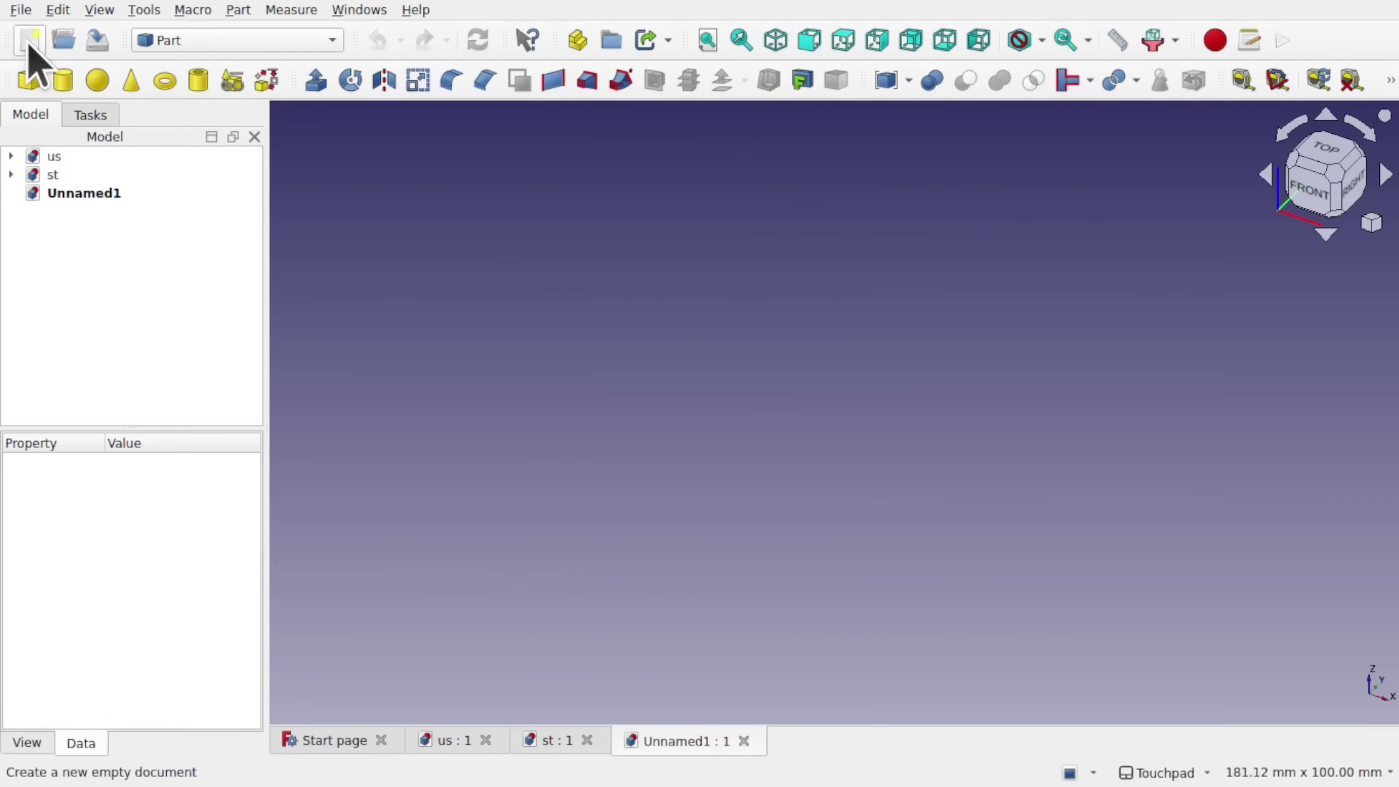
left_click(1319, 774)
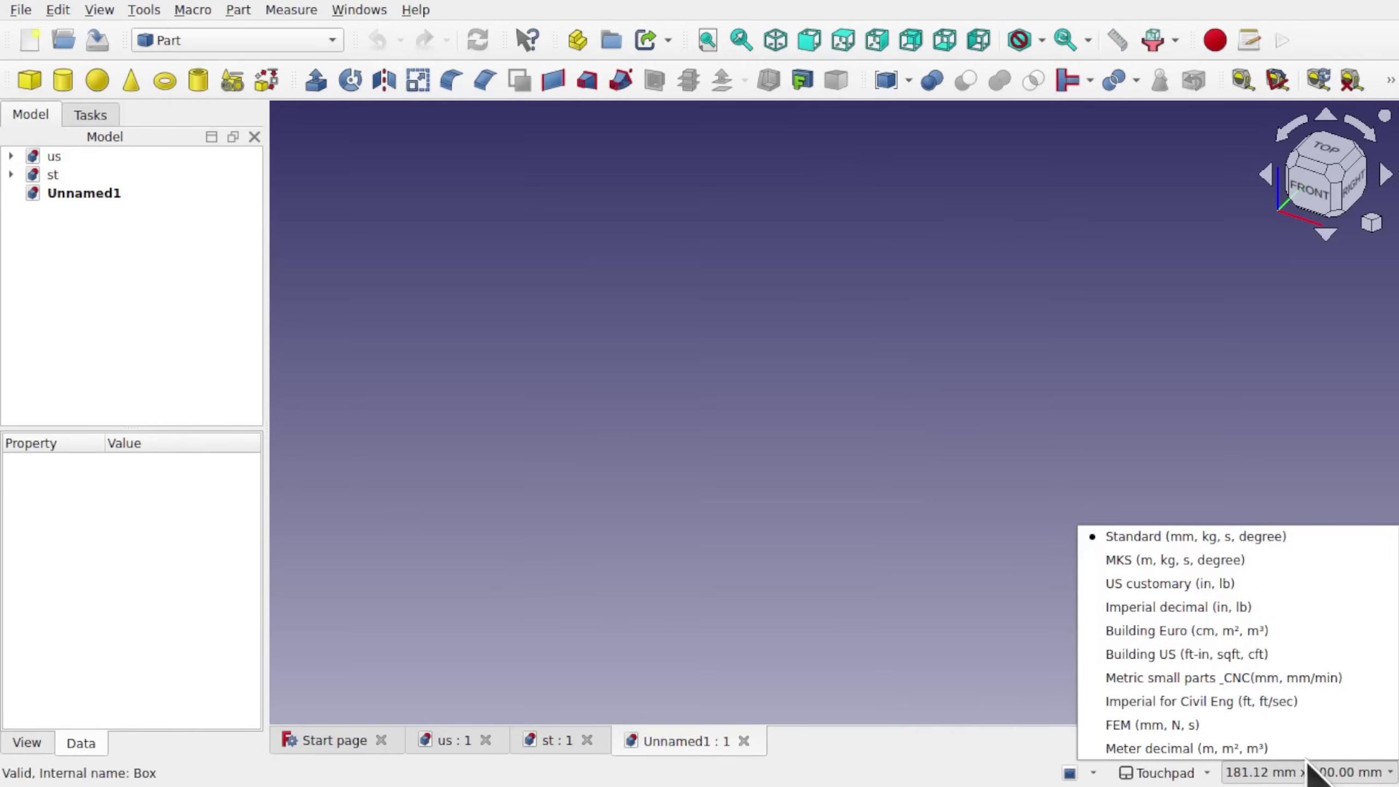
left_click(1262, 702)
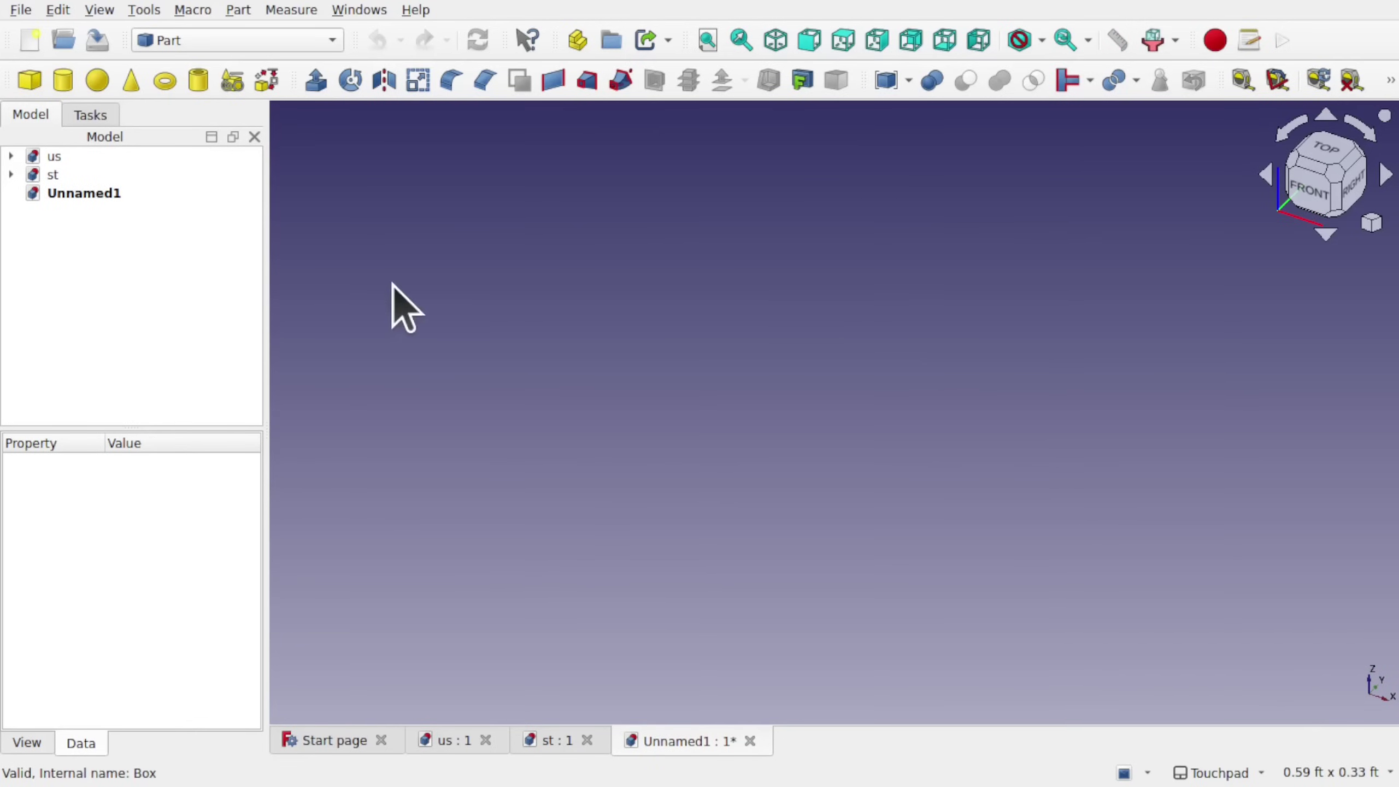
left_click(29, 80)
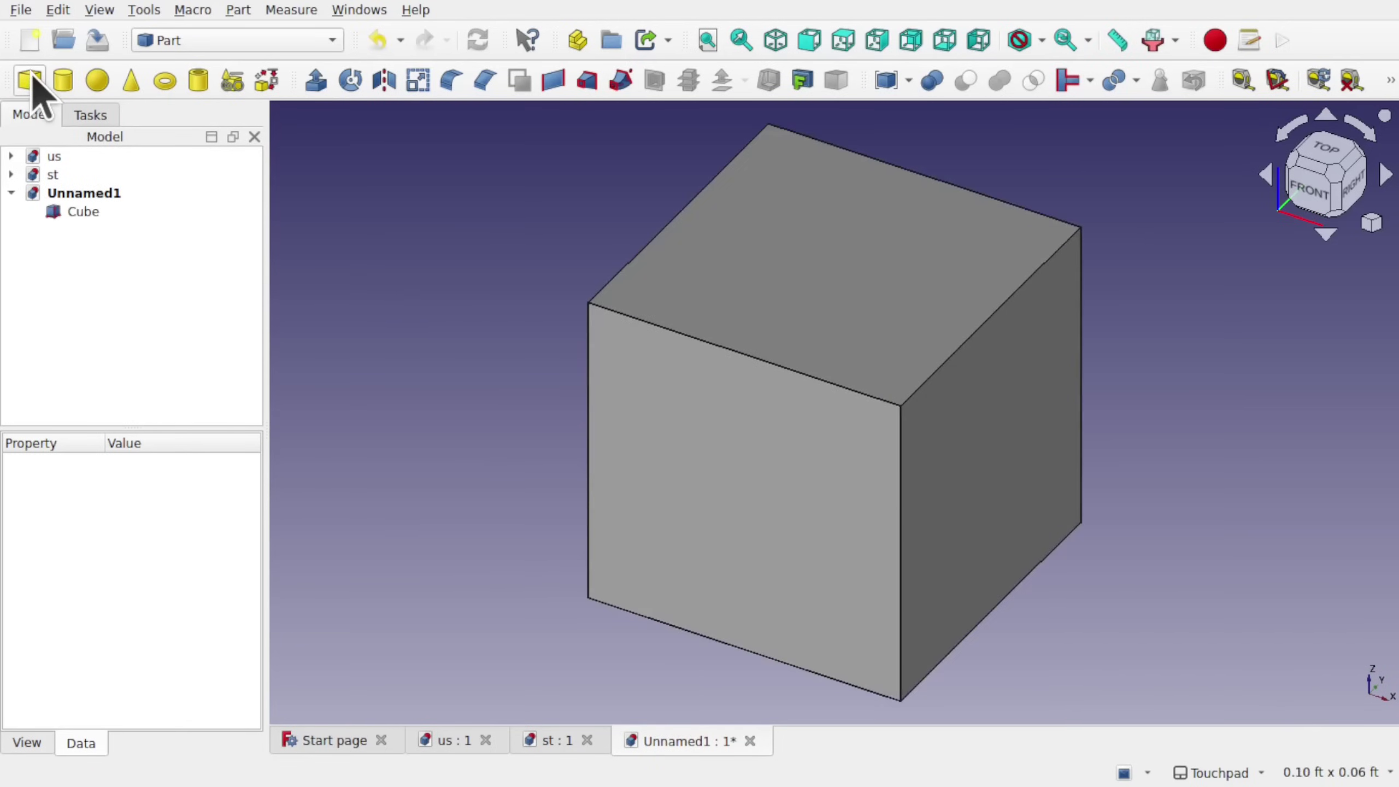
left_click(81, 213)
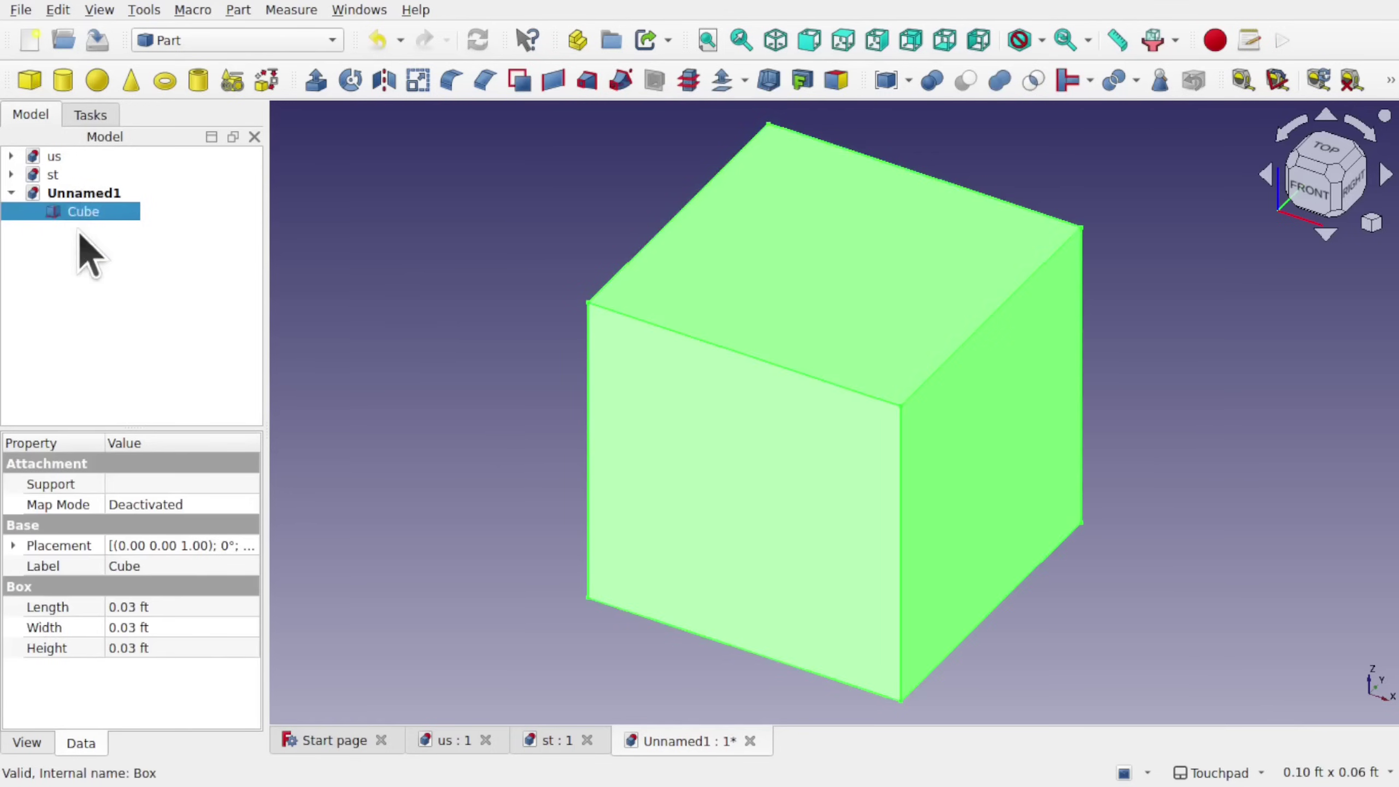
left_click(108, 194)
Step: Save the new cube document as 'im'
left_click(20, 10)
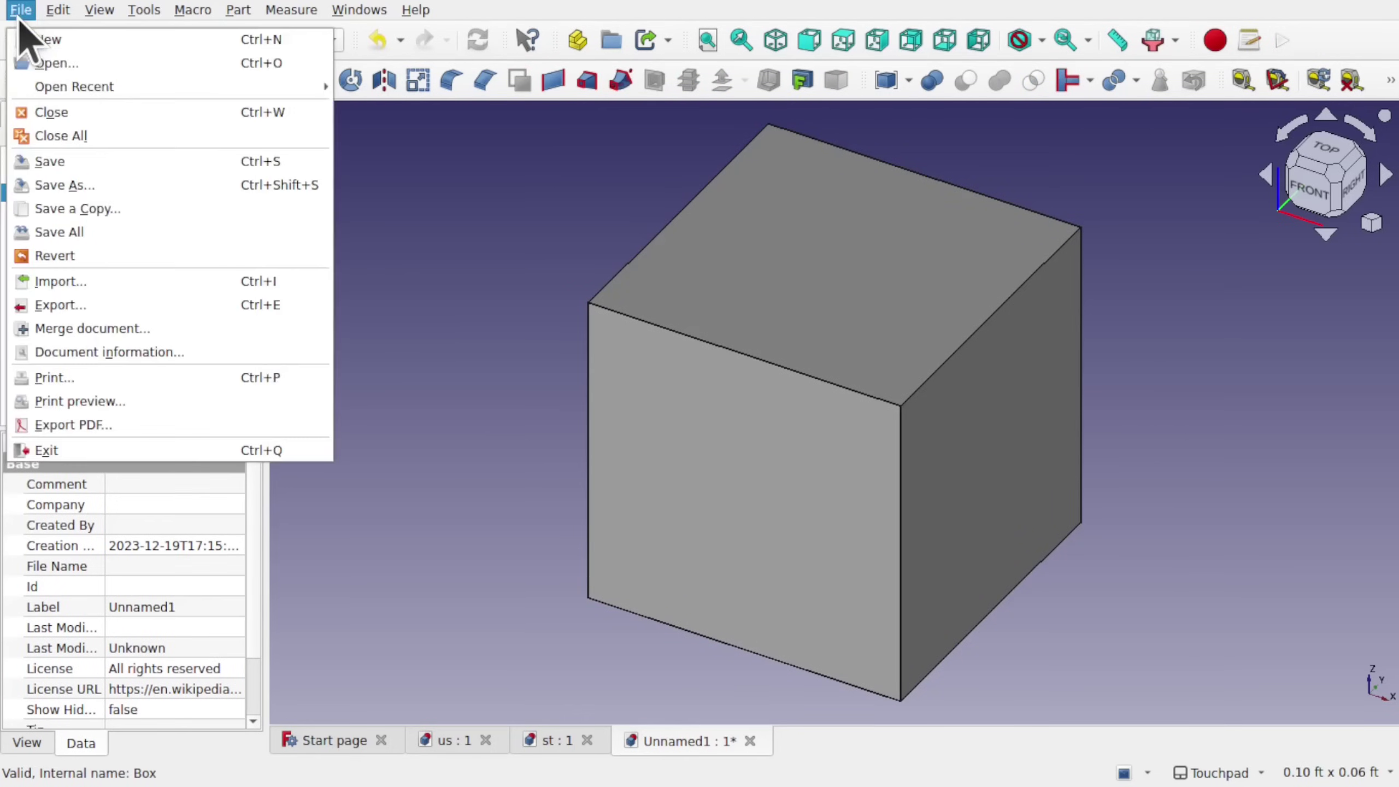
left_click(86, 186)
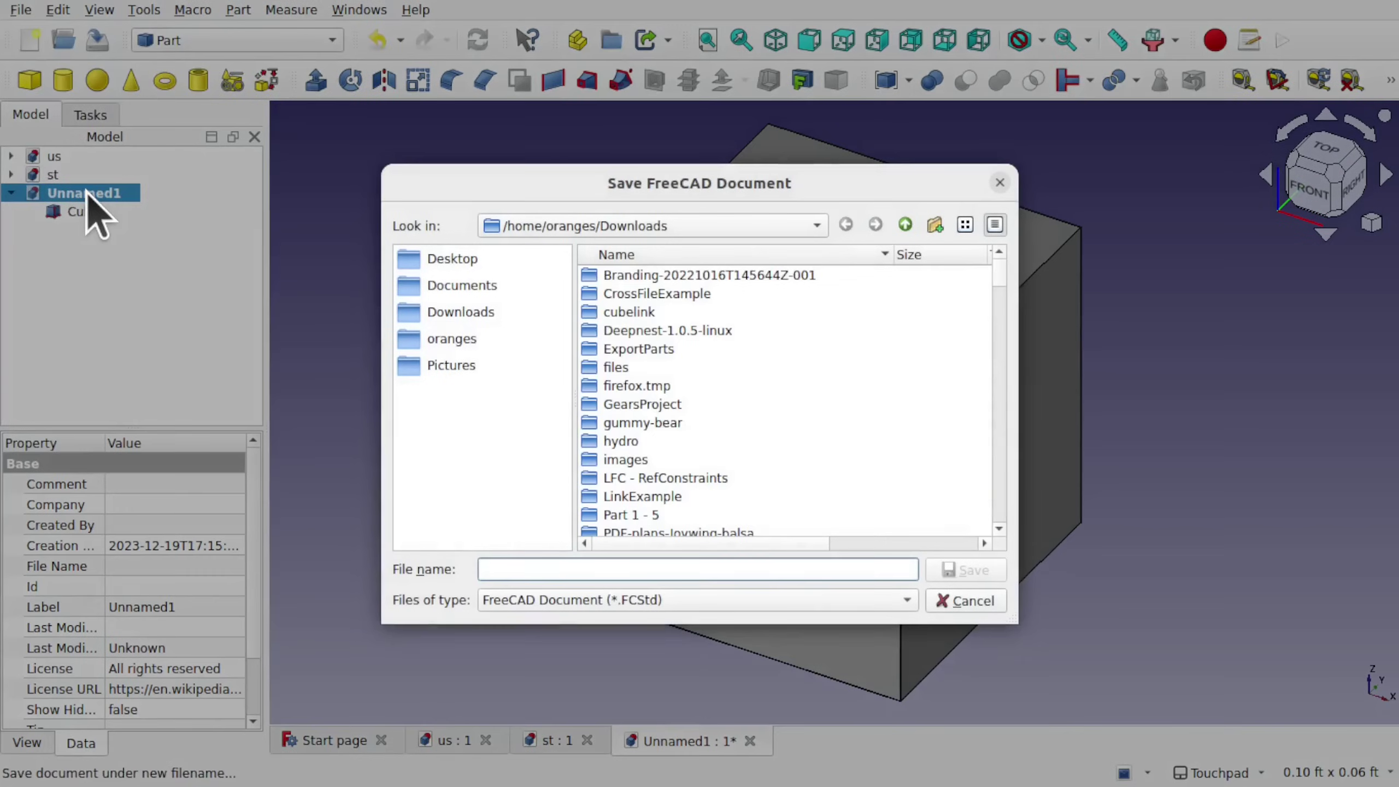
type("im")
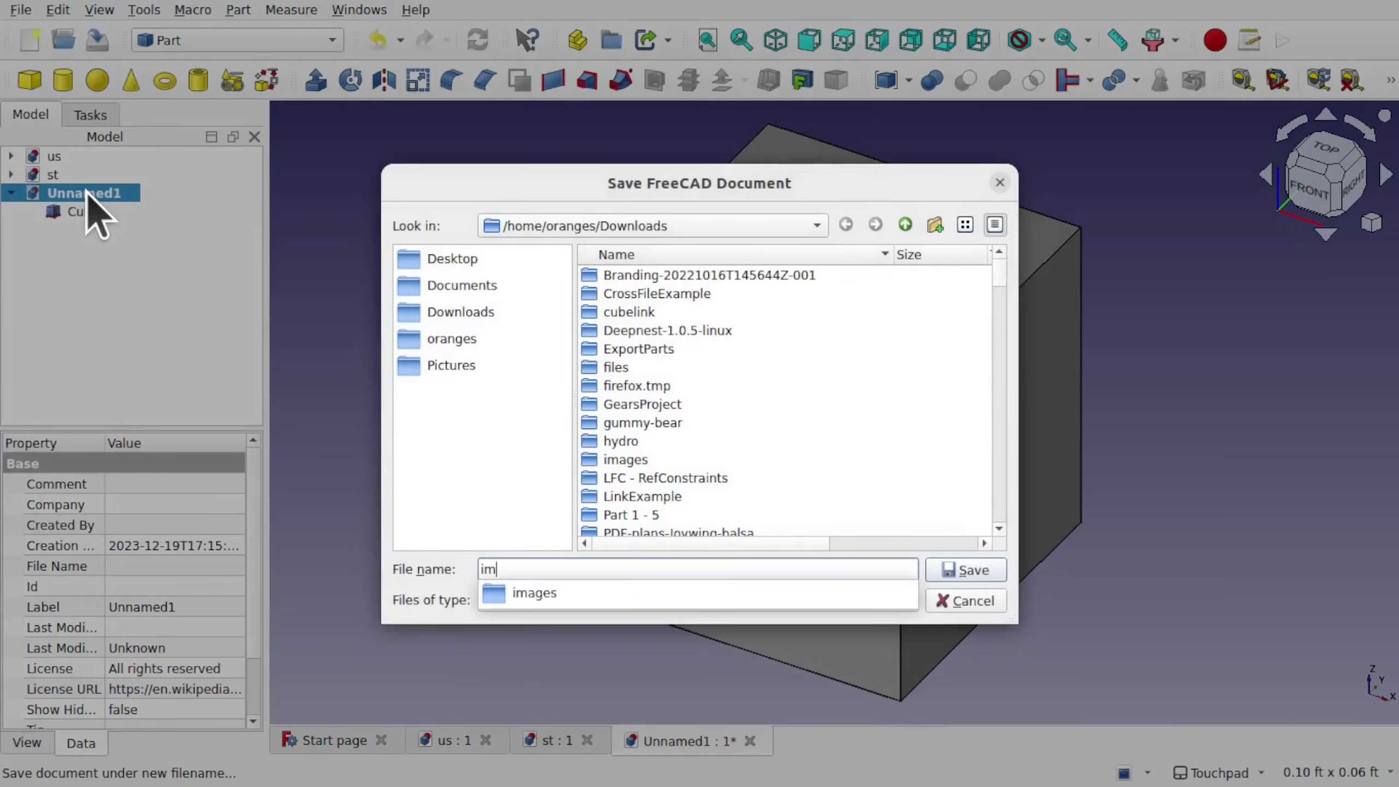
key("Return")
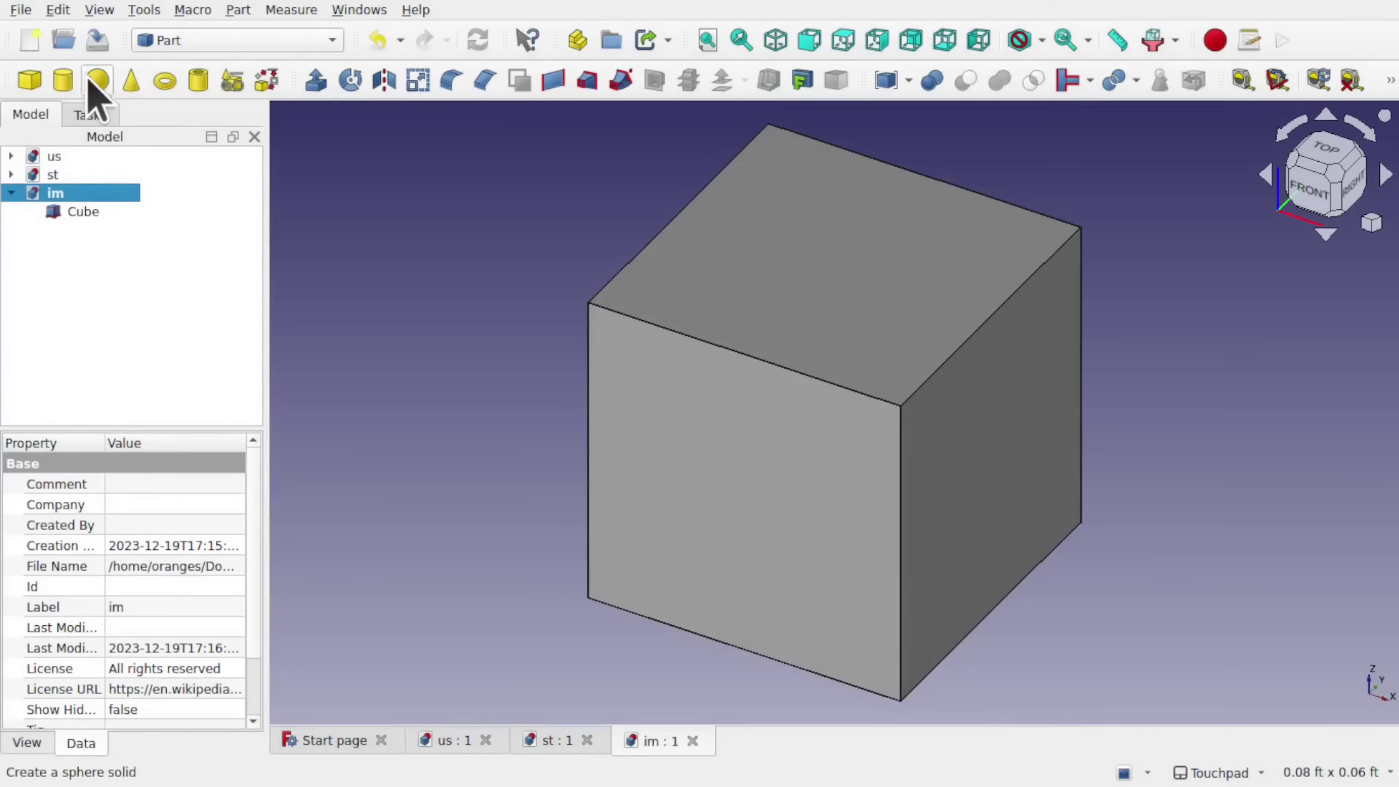
left_click(19, 10)
Step: Close all documents, reopen st.FCStd and check its unit system and cube dimensions
left_click(77, 135)
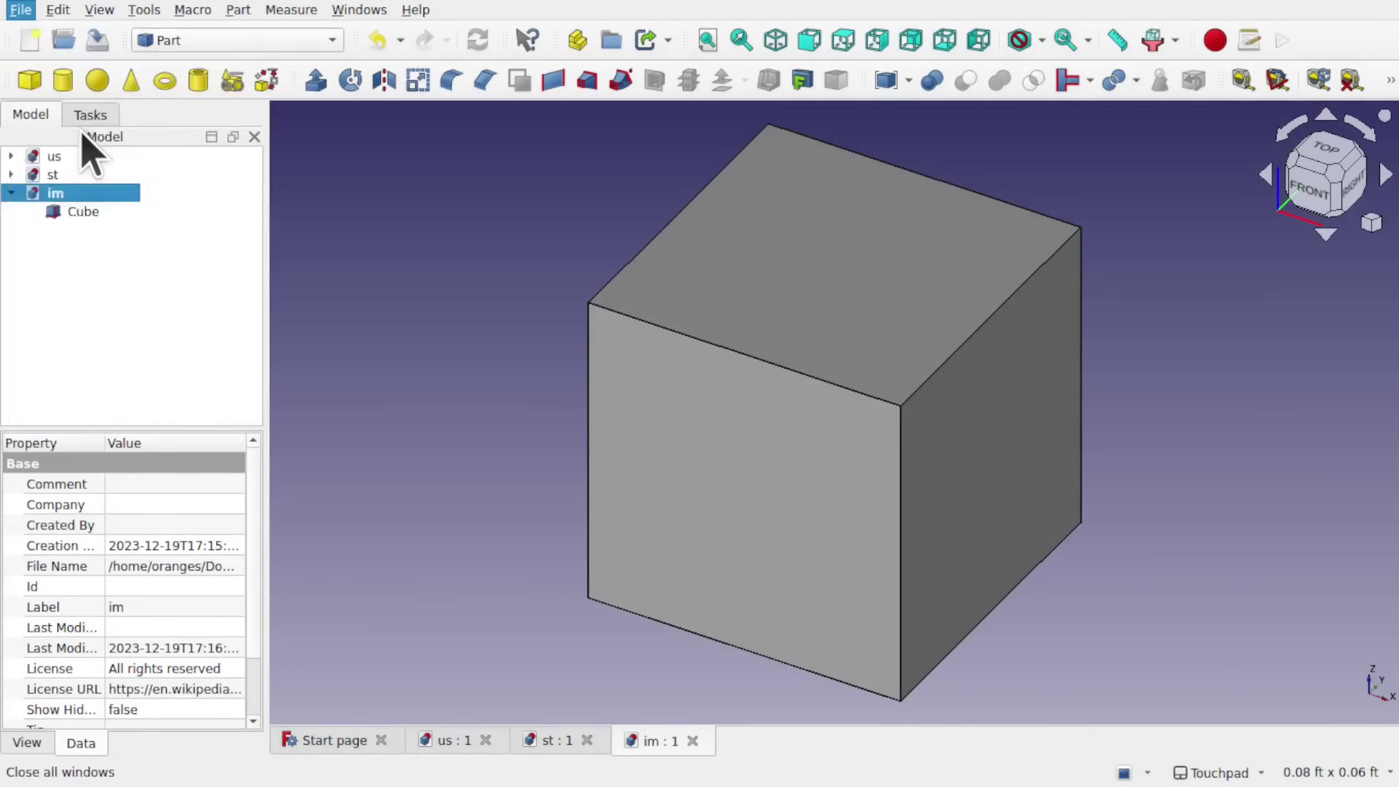
scroll(452, 405, "down", 5)
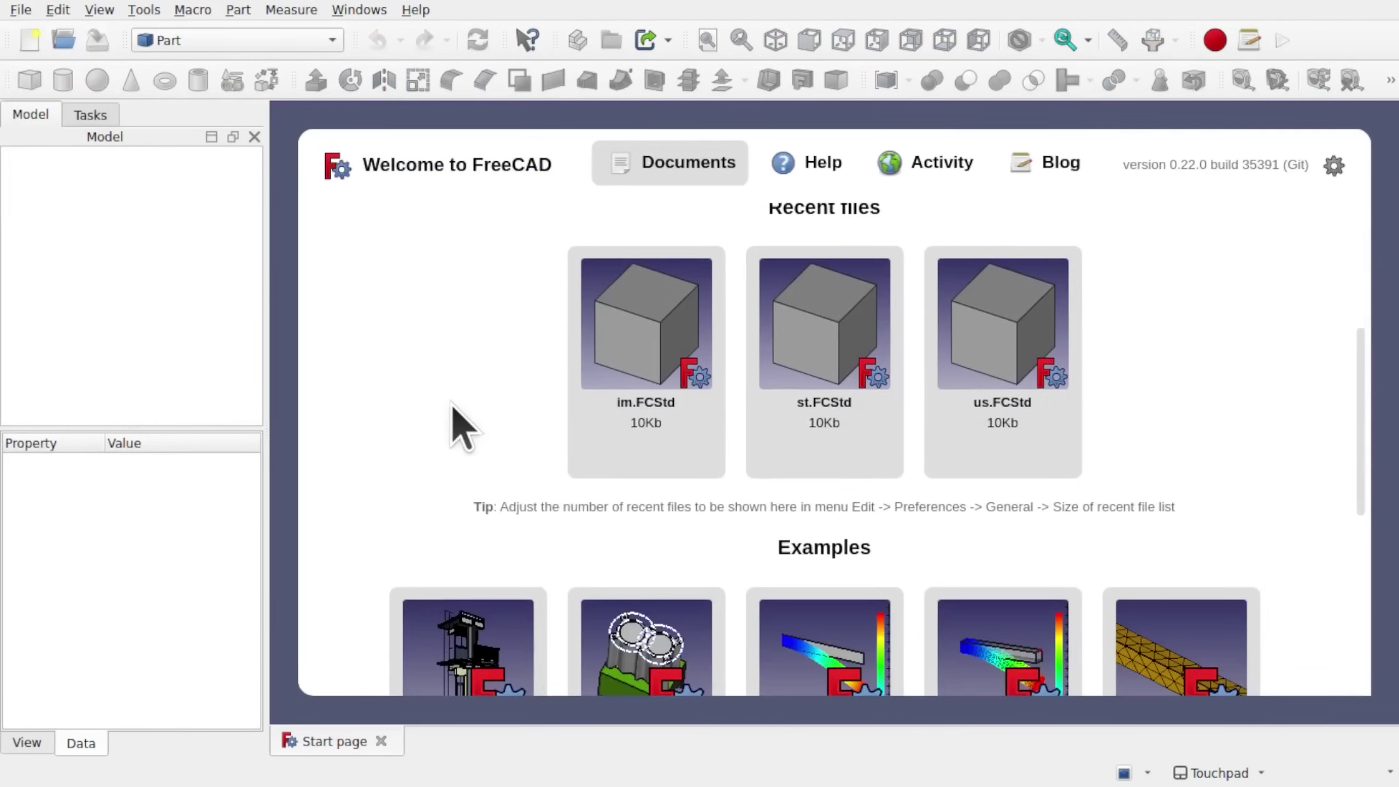
scroll(451, 404, "up", 1)
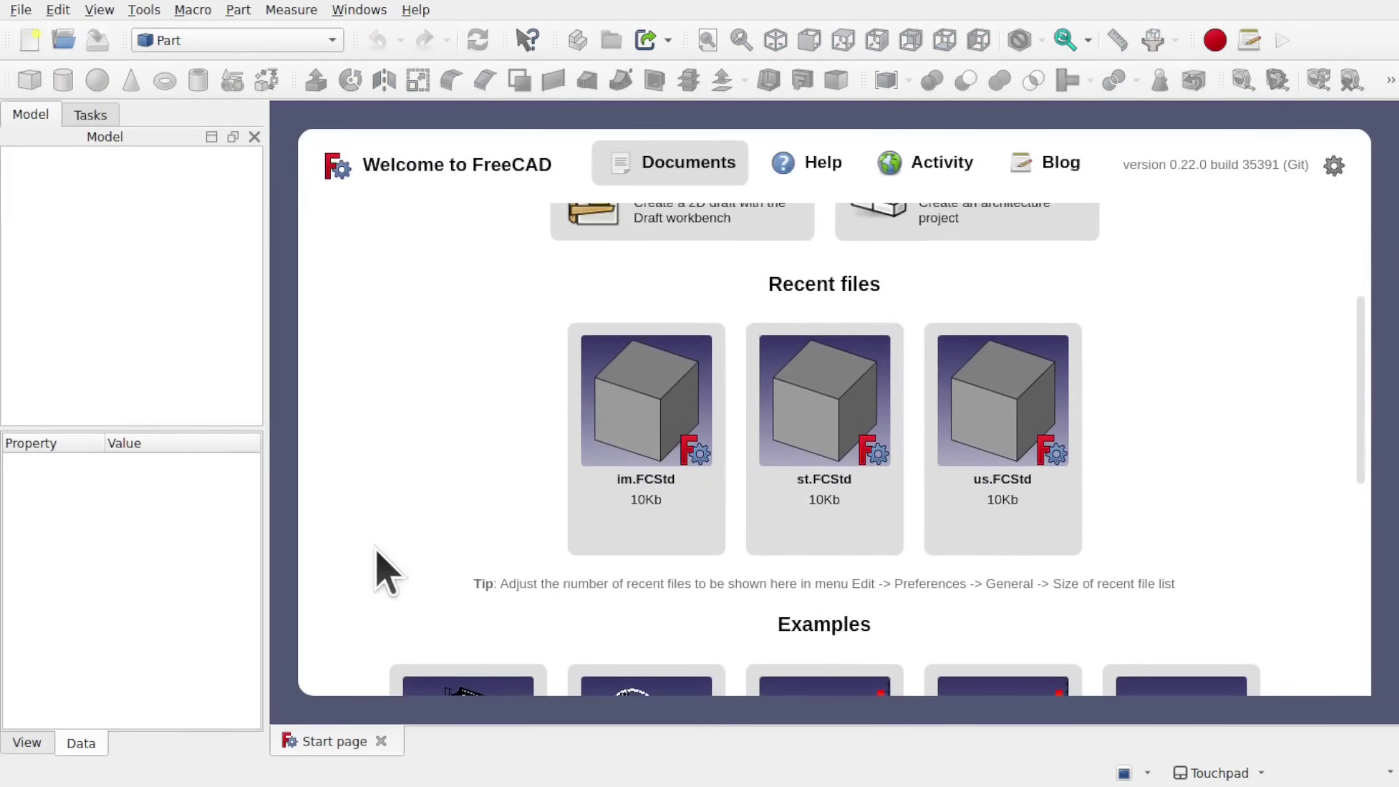
left_click(813, 441)
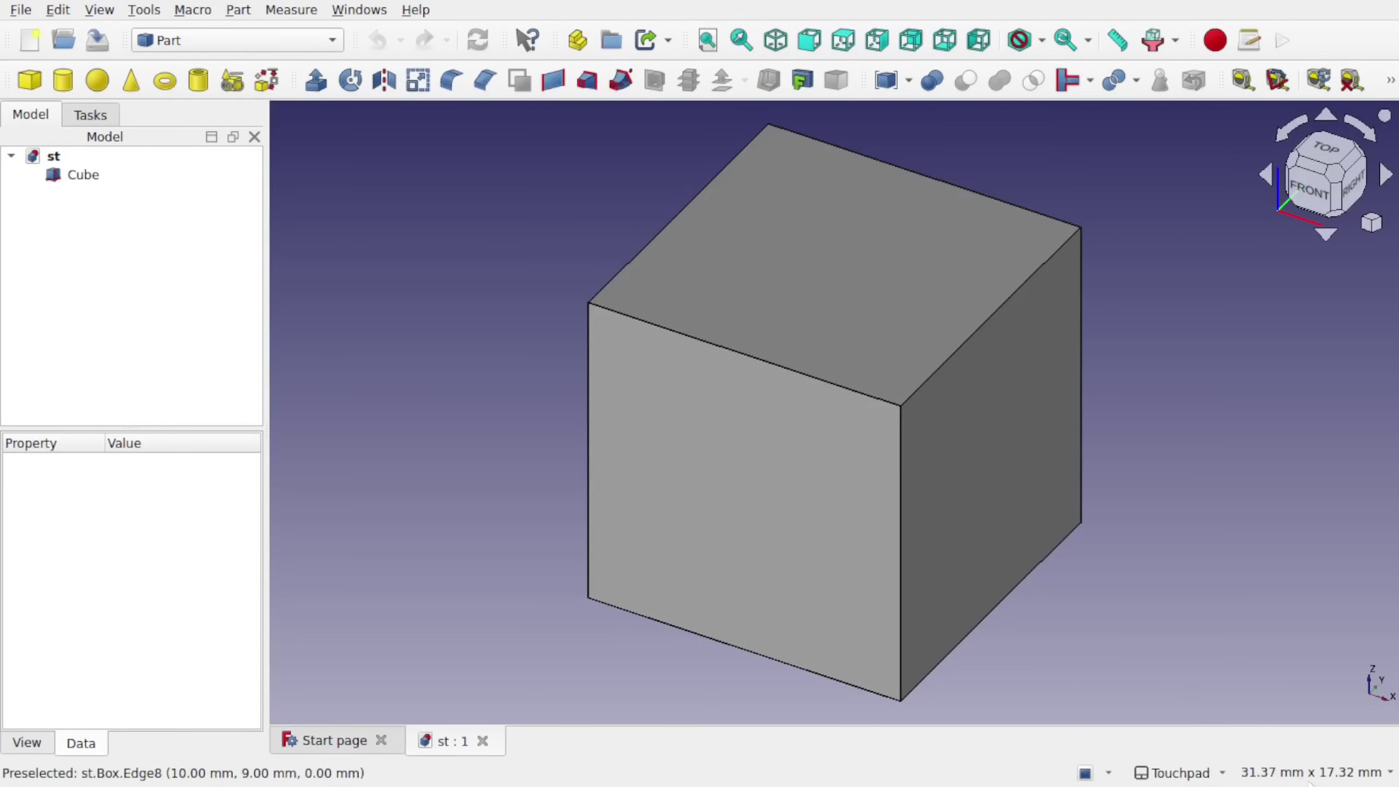
left_click(1328, 775)
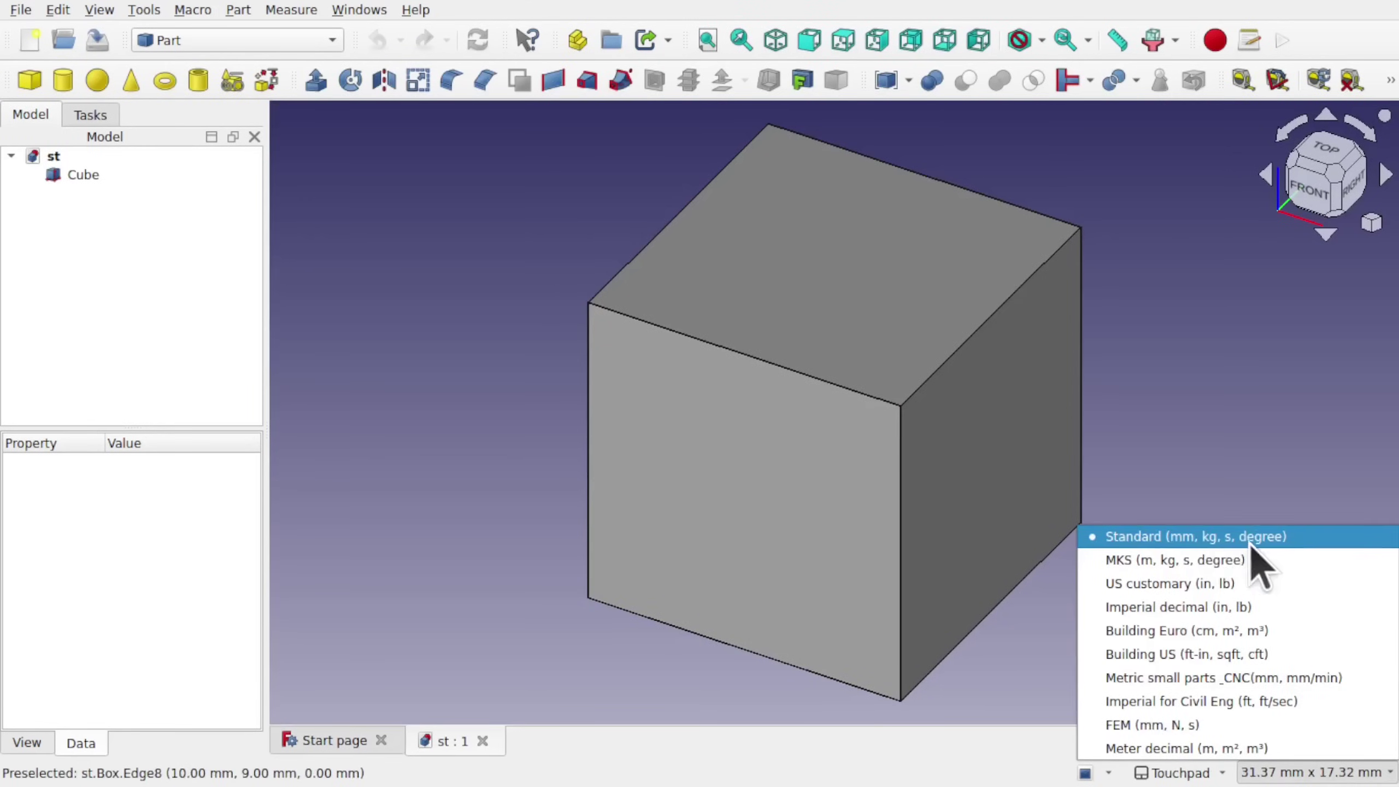
left_click(344, 244)
left_click(82, 176)
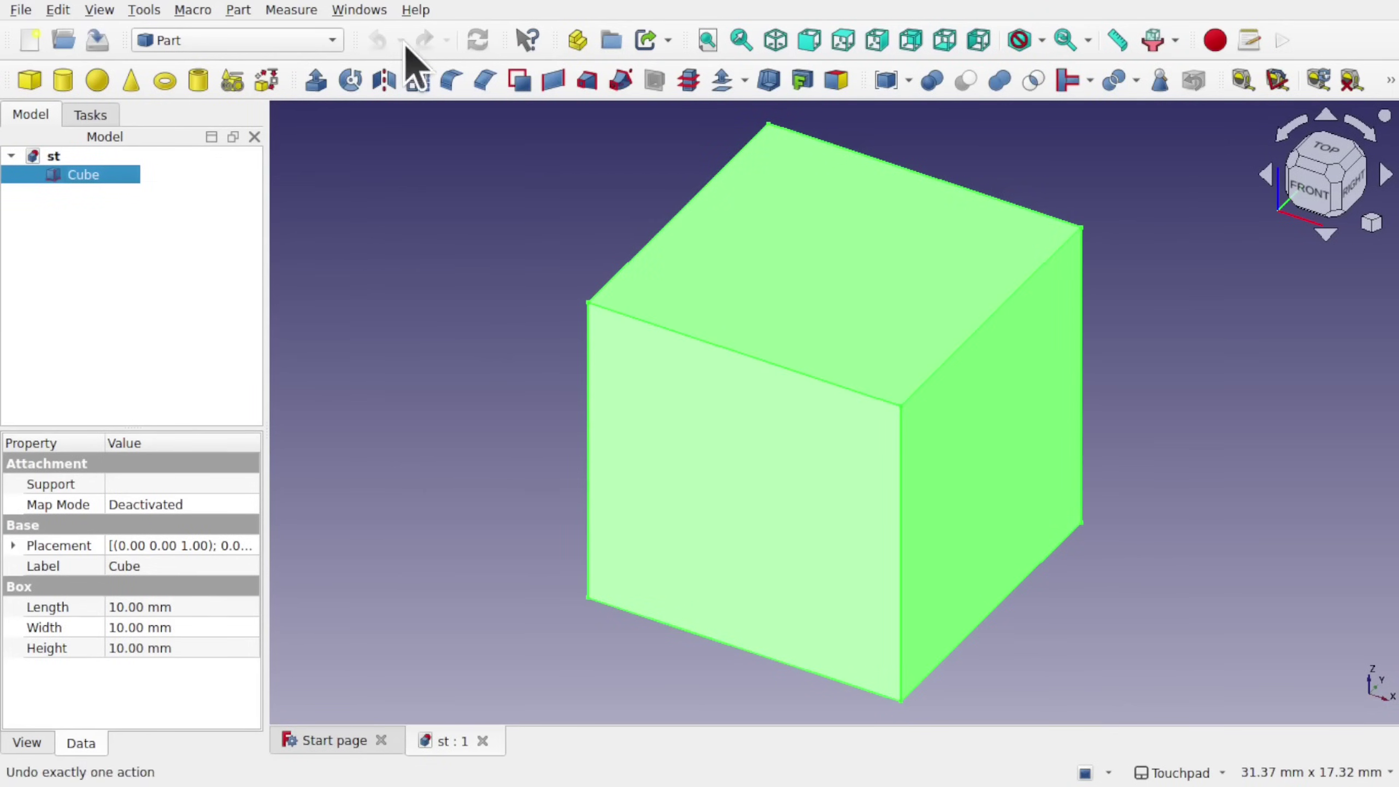
Step: Close all, open im.FCStd and check its unit system and cube dimensions
left_click(20, 10)
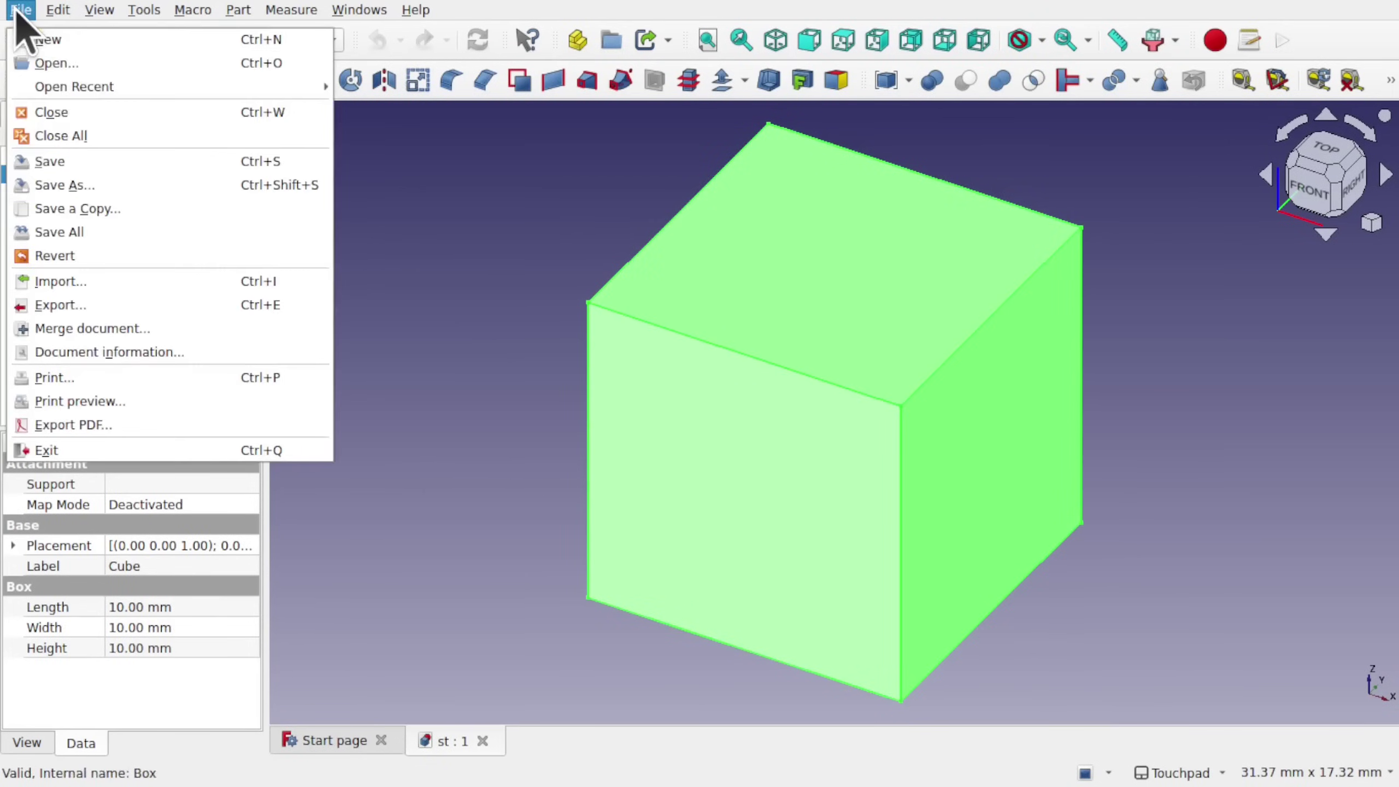
left_click(61, 135)
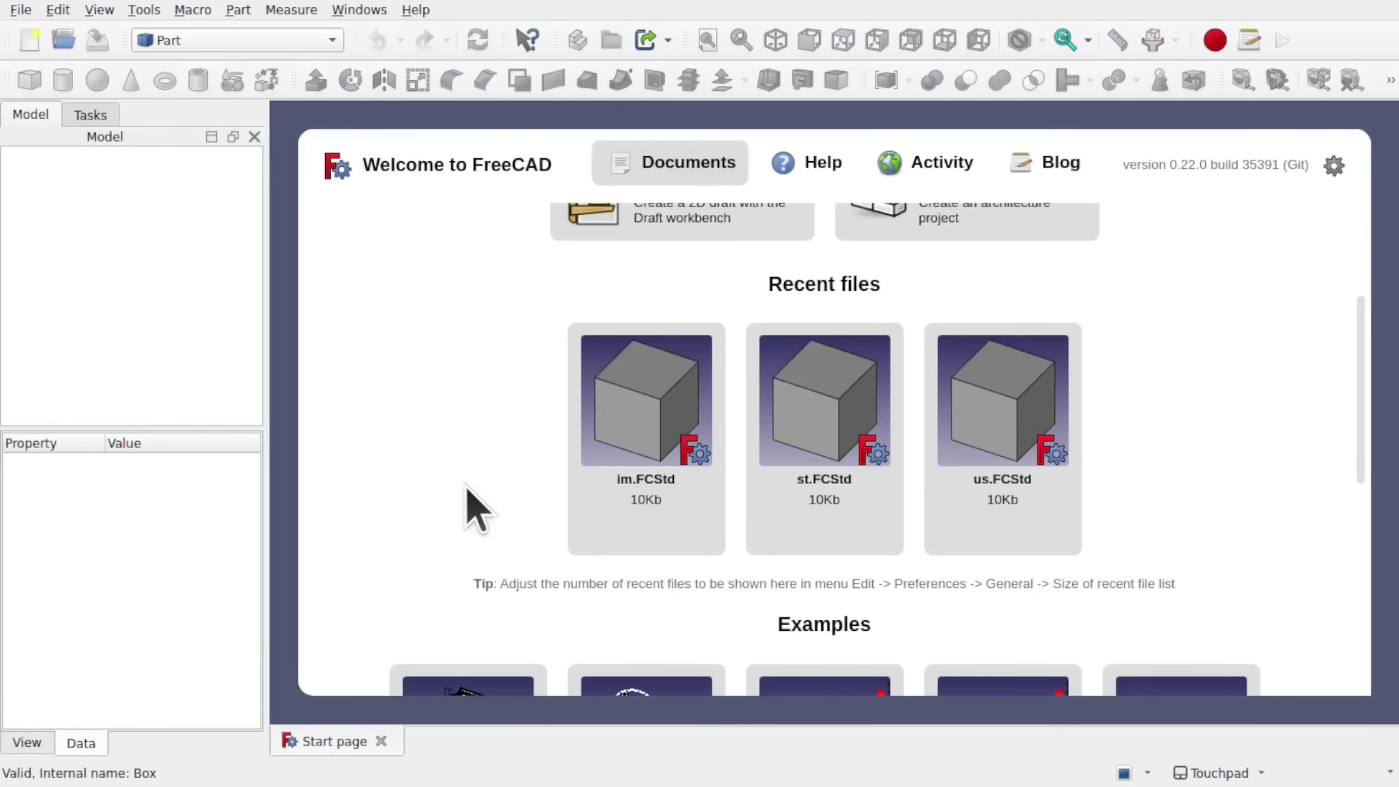
left_click(634, 437)
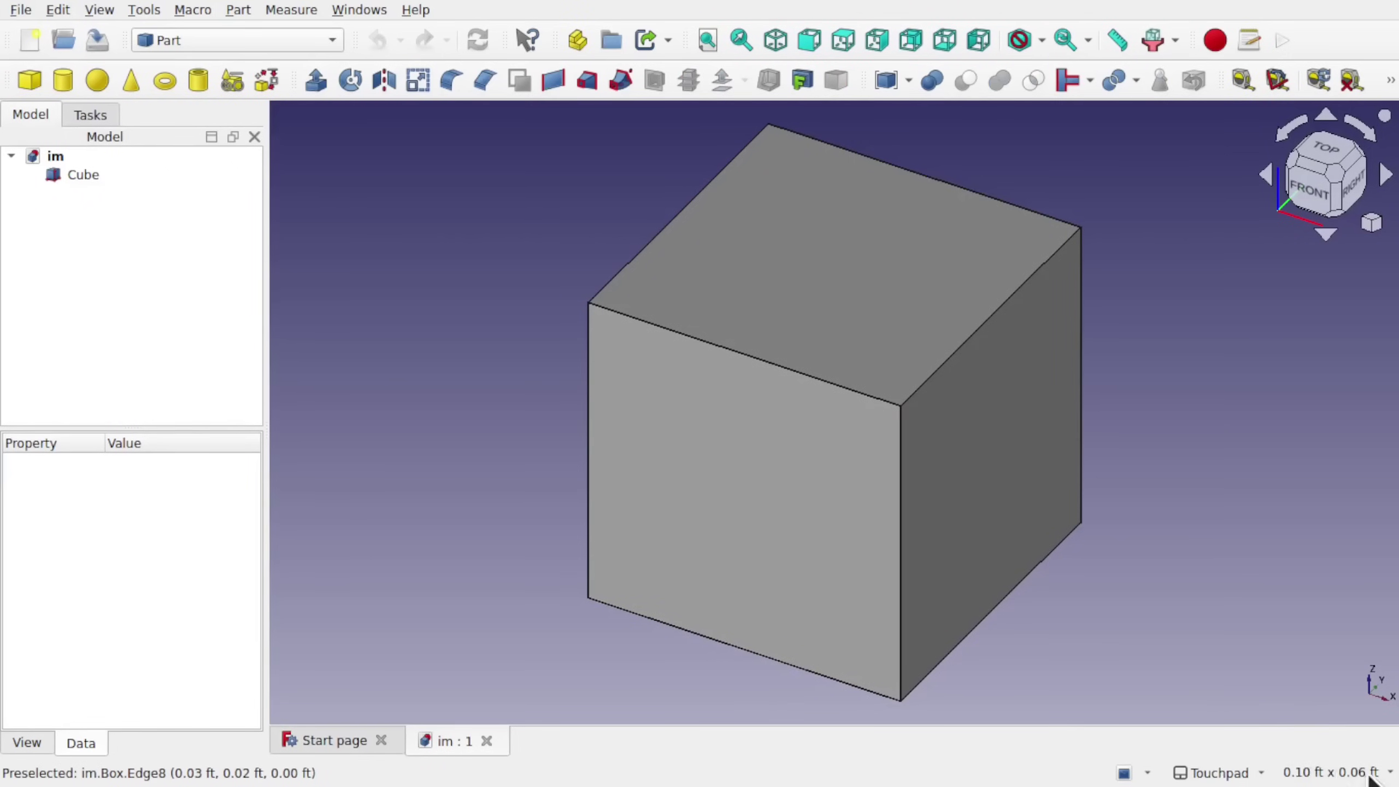
left_click(1333, 774)
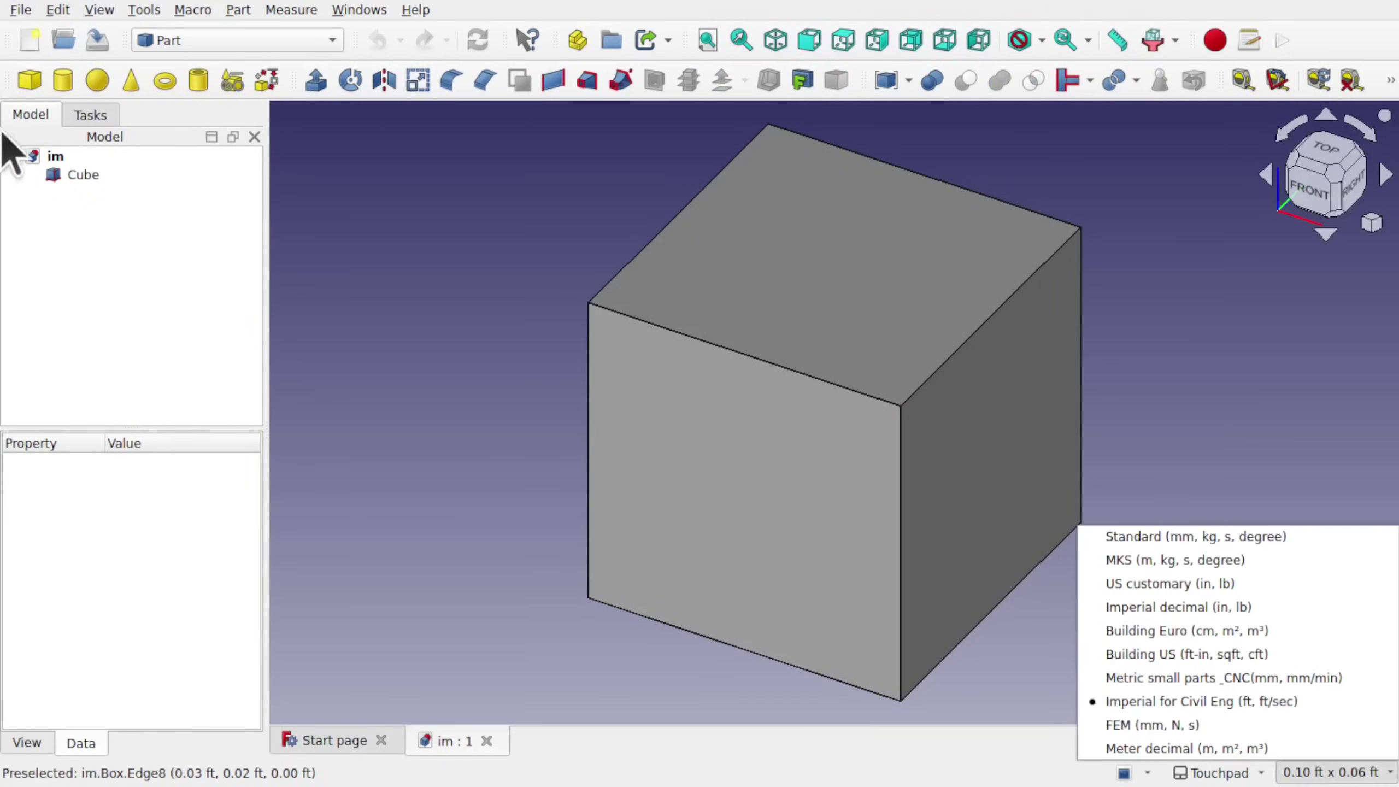
left_click(75, 173)
left_click(76, 173)
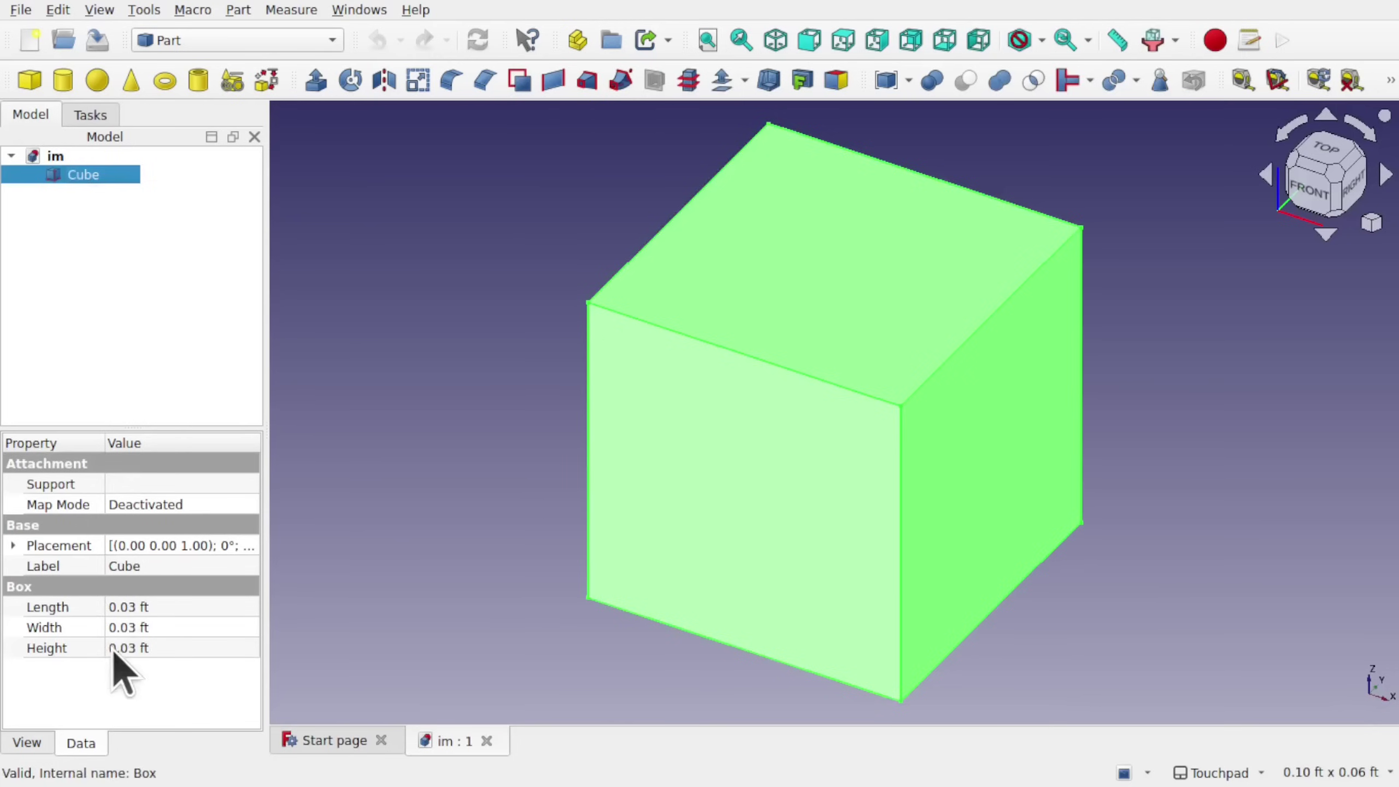
Step: Close all, open us.FCStd and check its unit system and cube sizes in inches
left_click(20, 10)
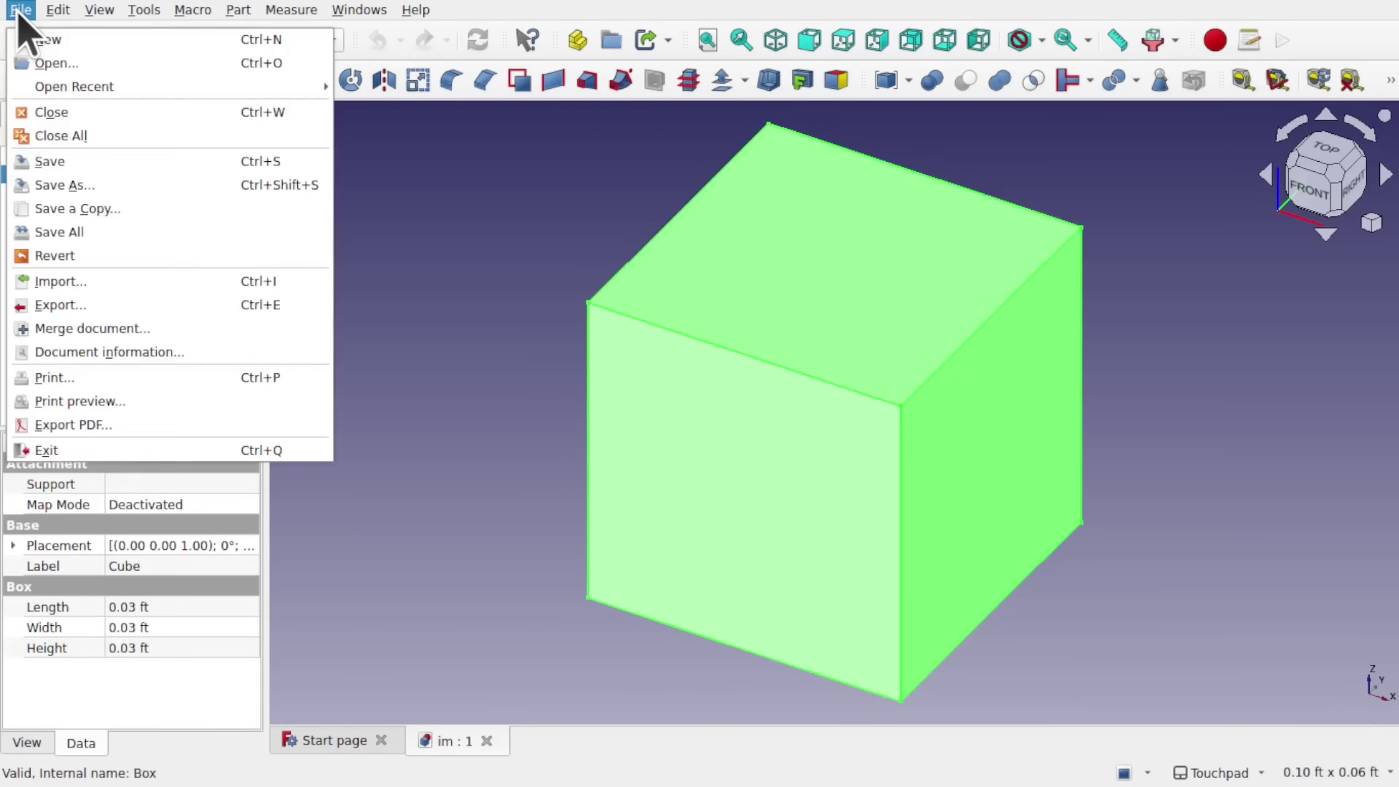
left_click(55, 136)
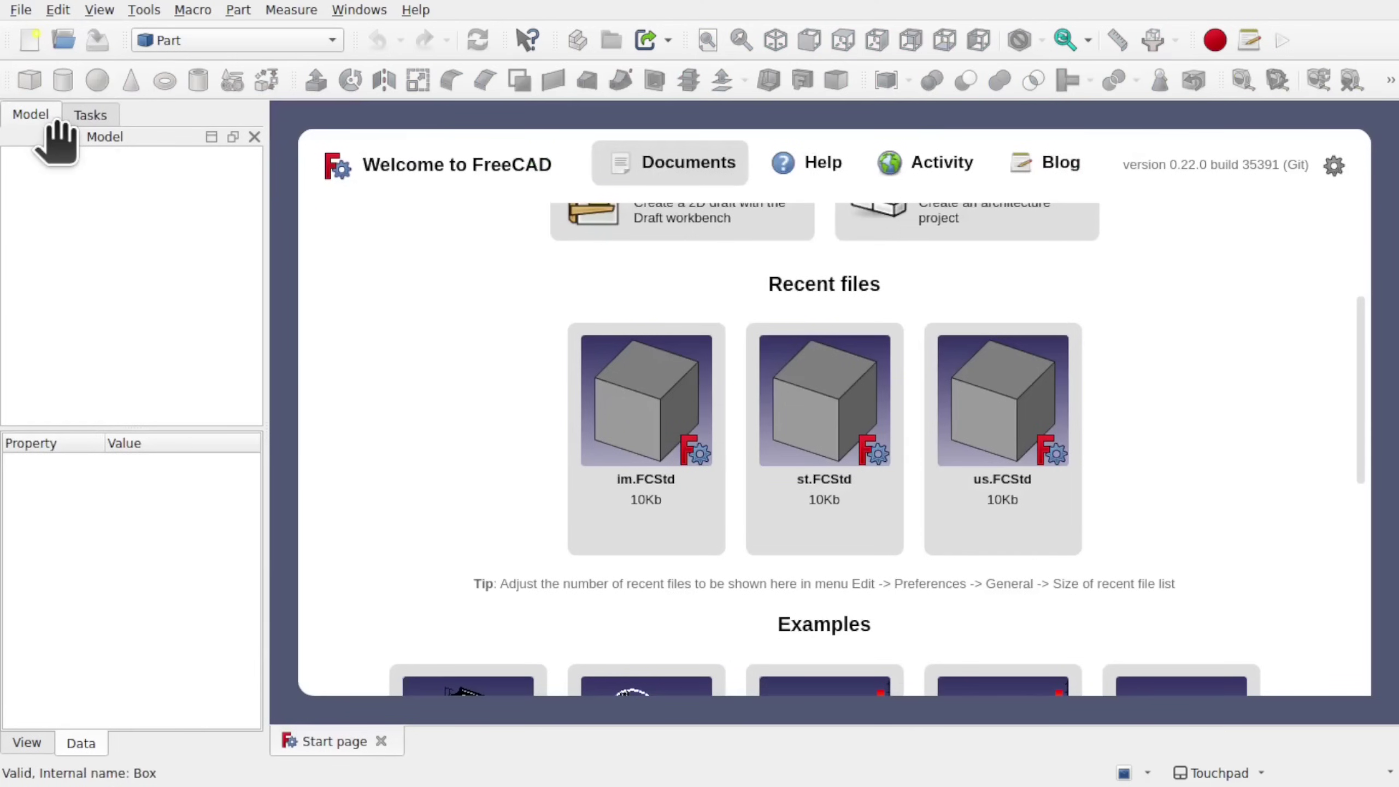
left_click(1015, 441)
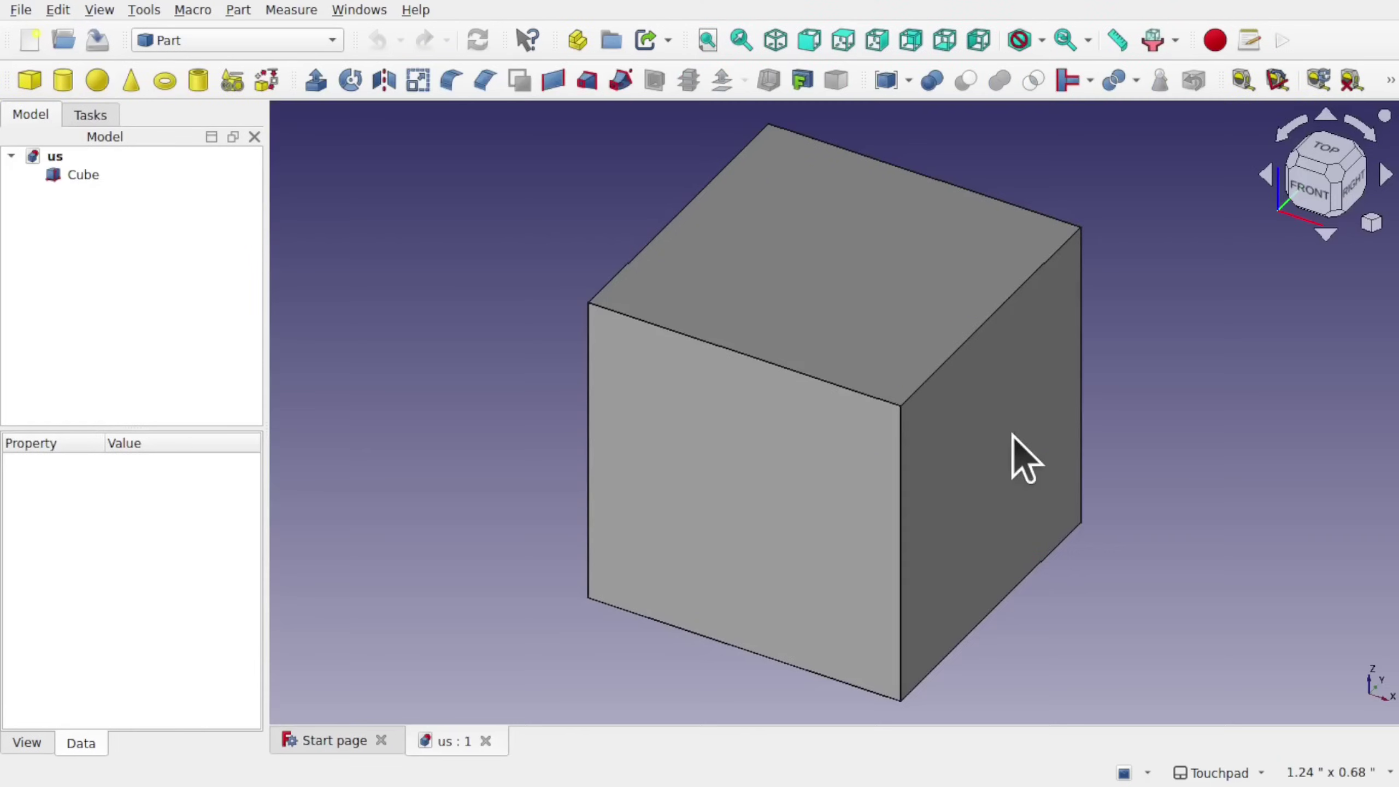
left_click(1332, 774)
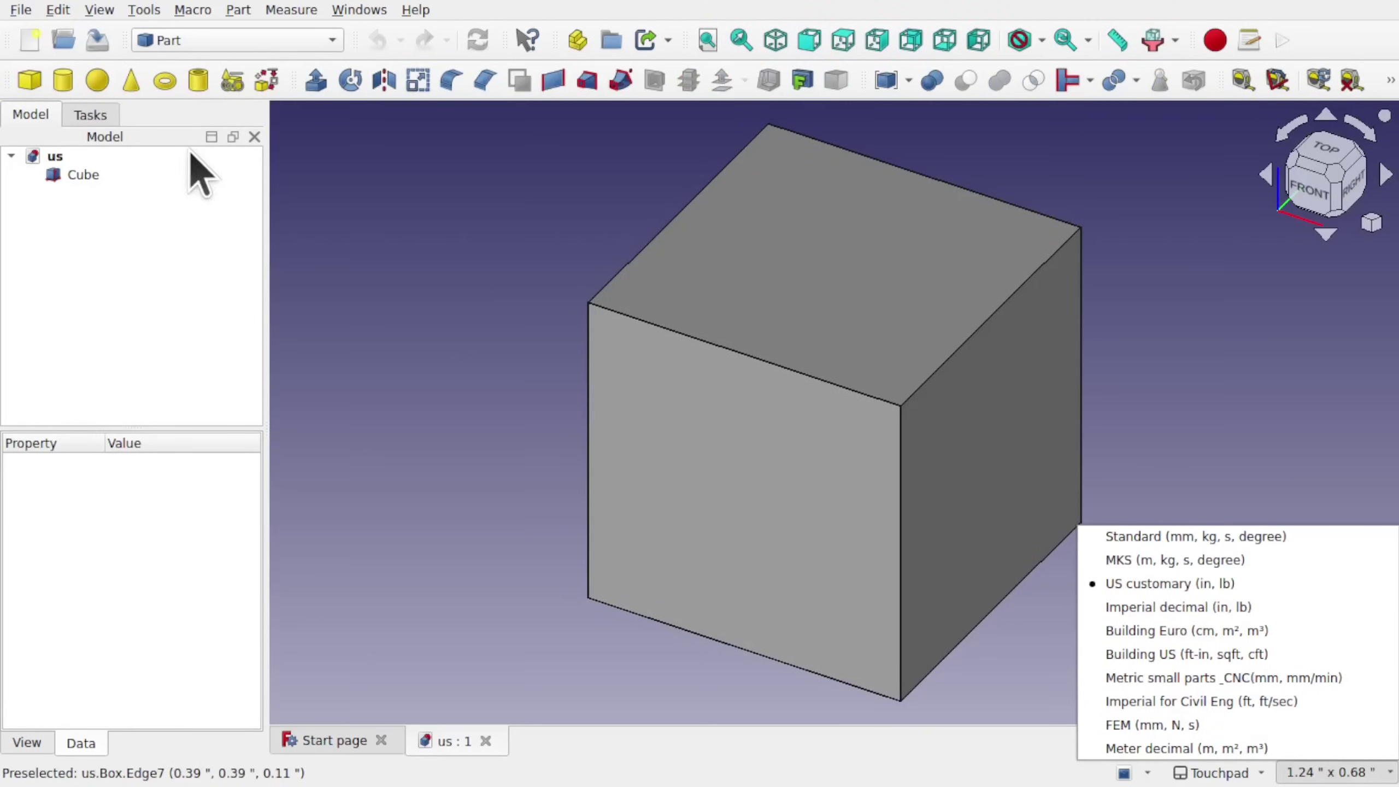
left_click(103, 250)
left_click(57, 159)
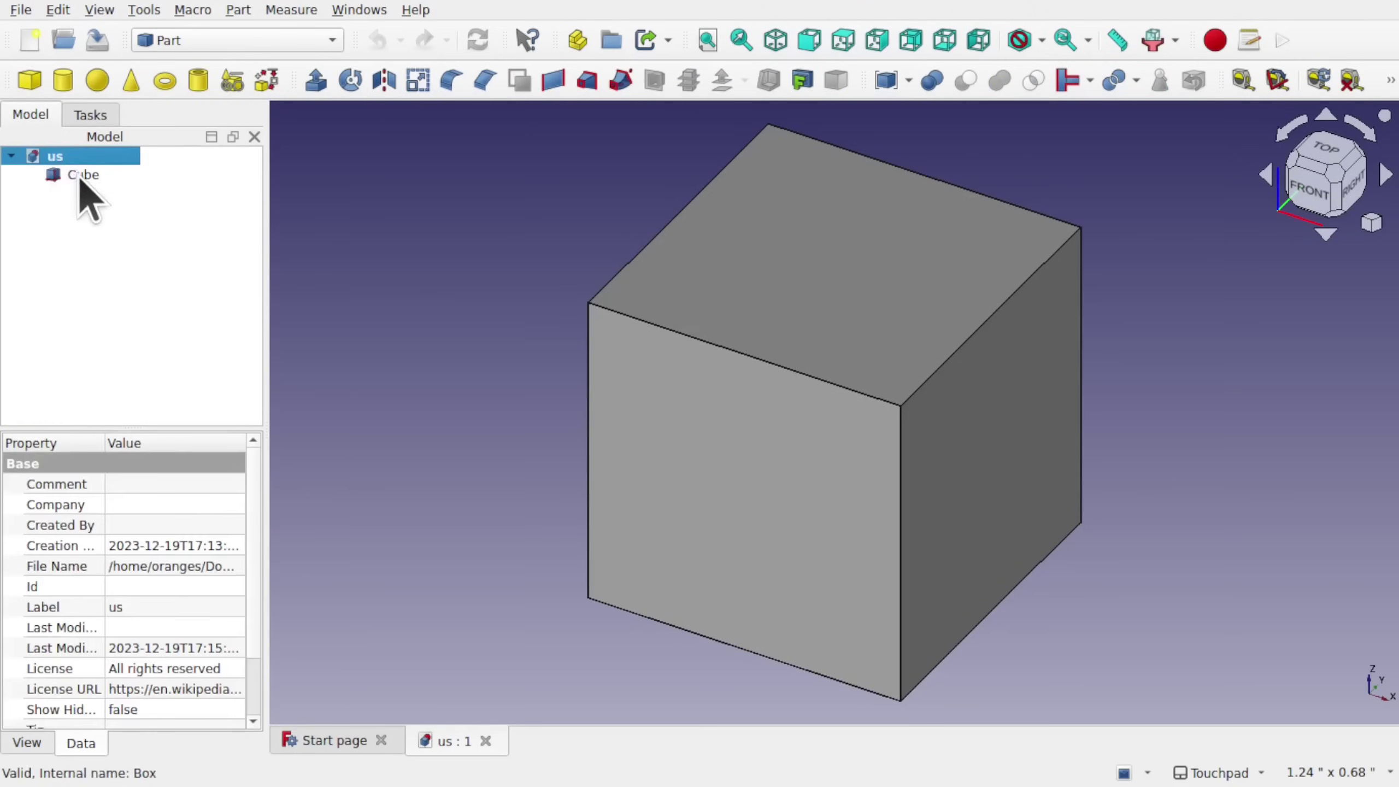
left_click(82, 175)
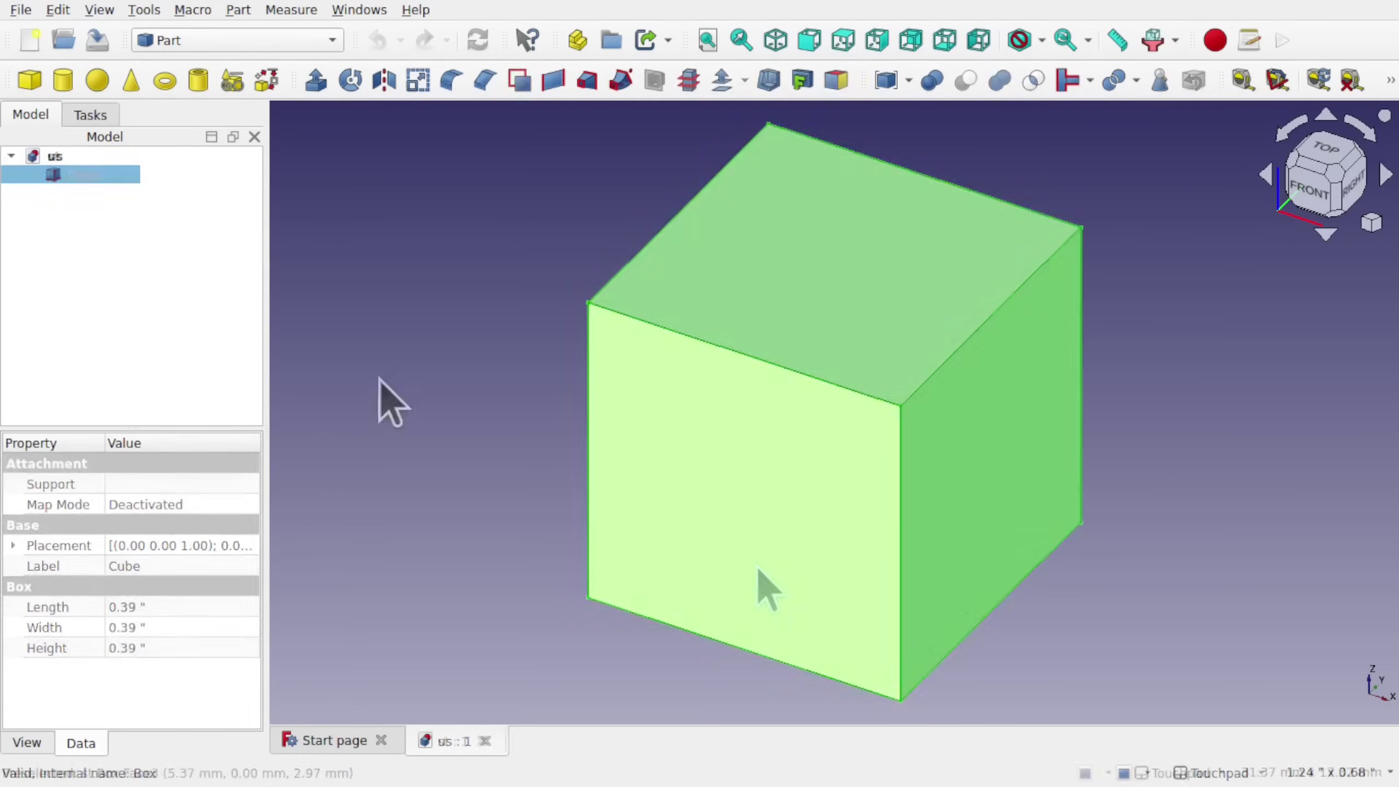
key("Escape")
Step: Check the st file's Standard unit system and select the cube's front face
left_click(1322, 774)
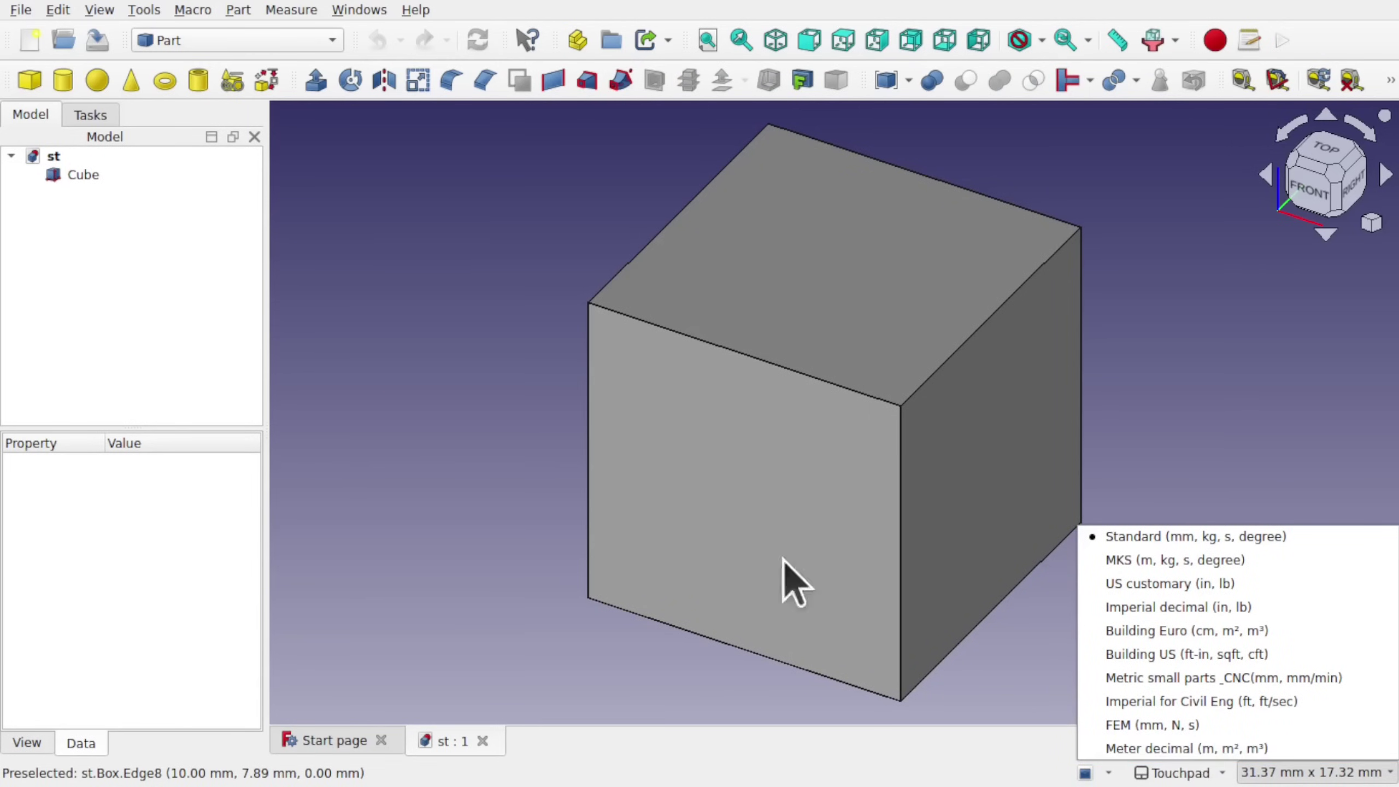
left_click(593, 567)
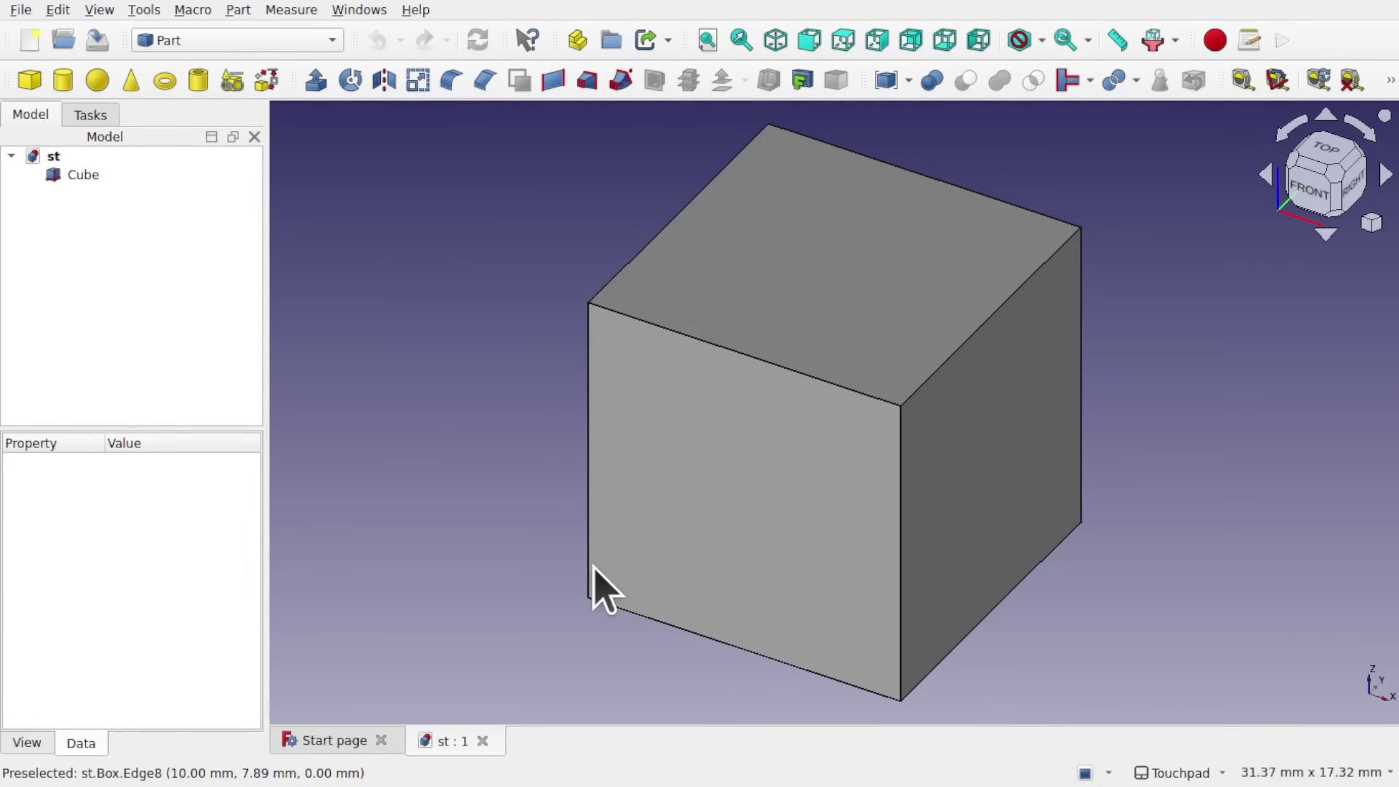
left_click(747, 489)
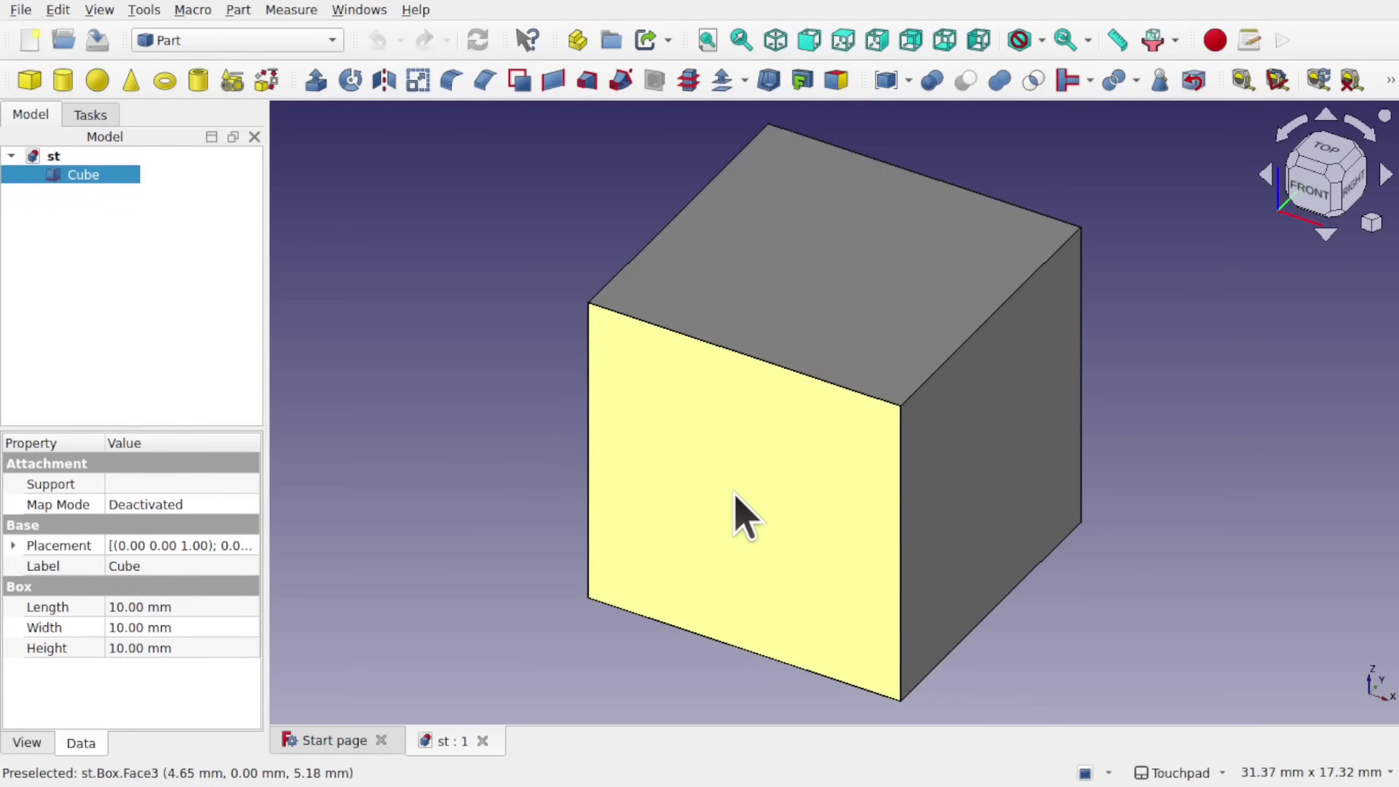
Step: Make the cube see-through with Toggle transparency, then delete the Cube from the tree
right_click(734, 494)
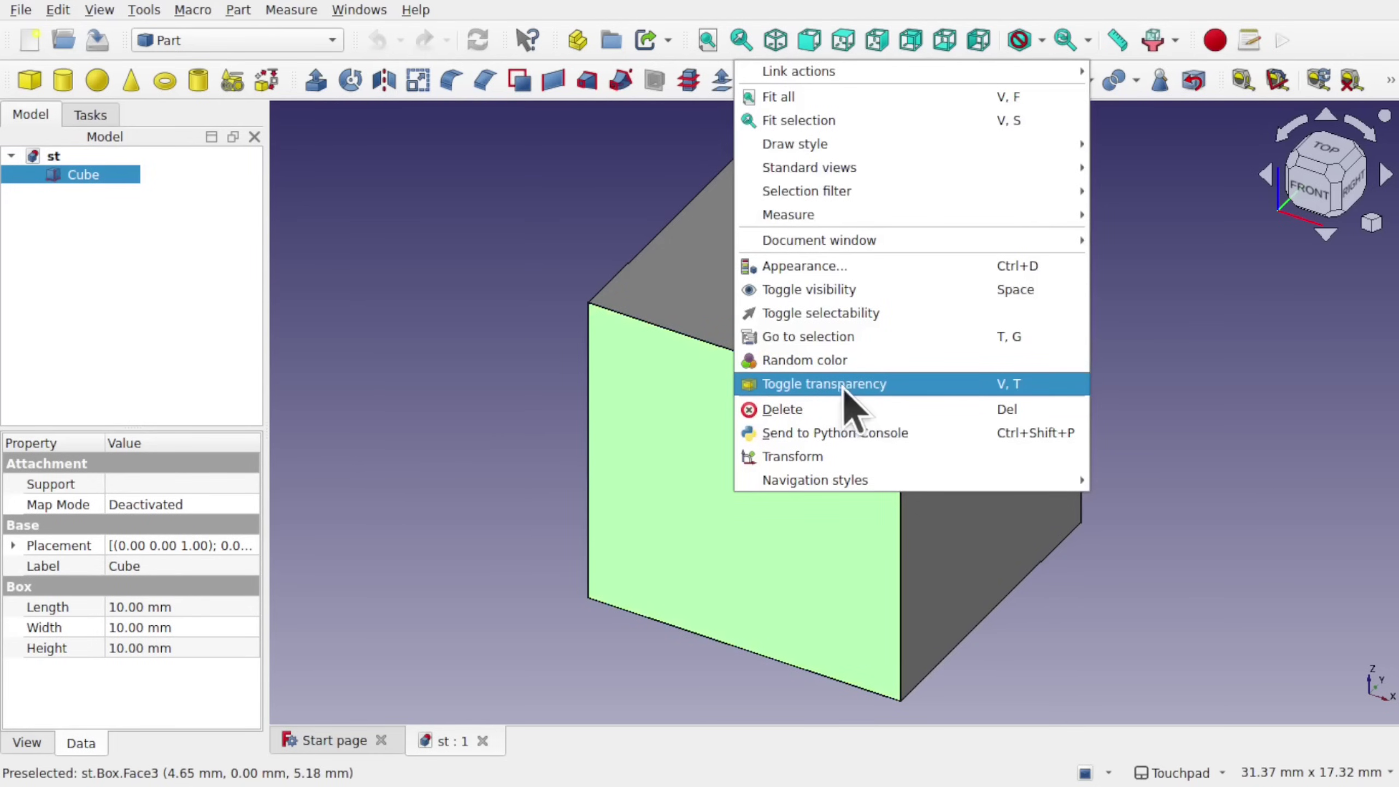
left_click(866, 393)
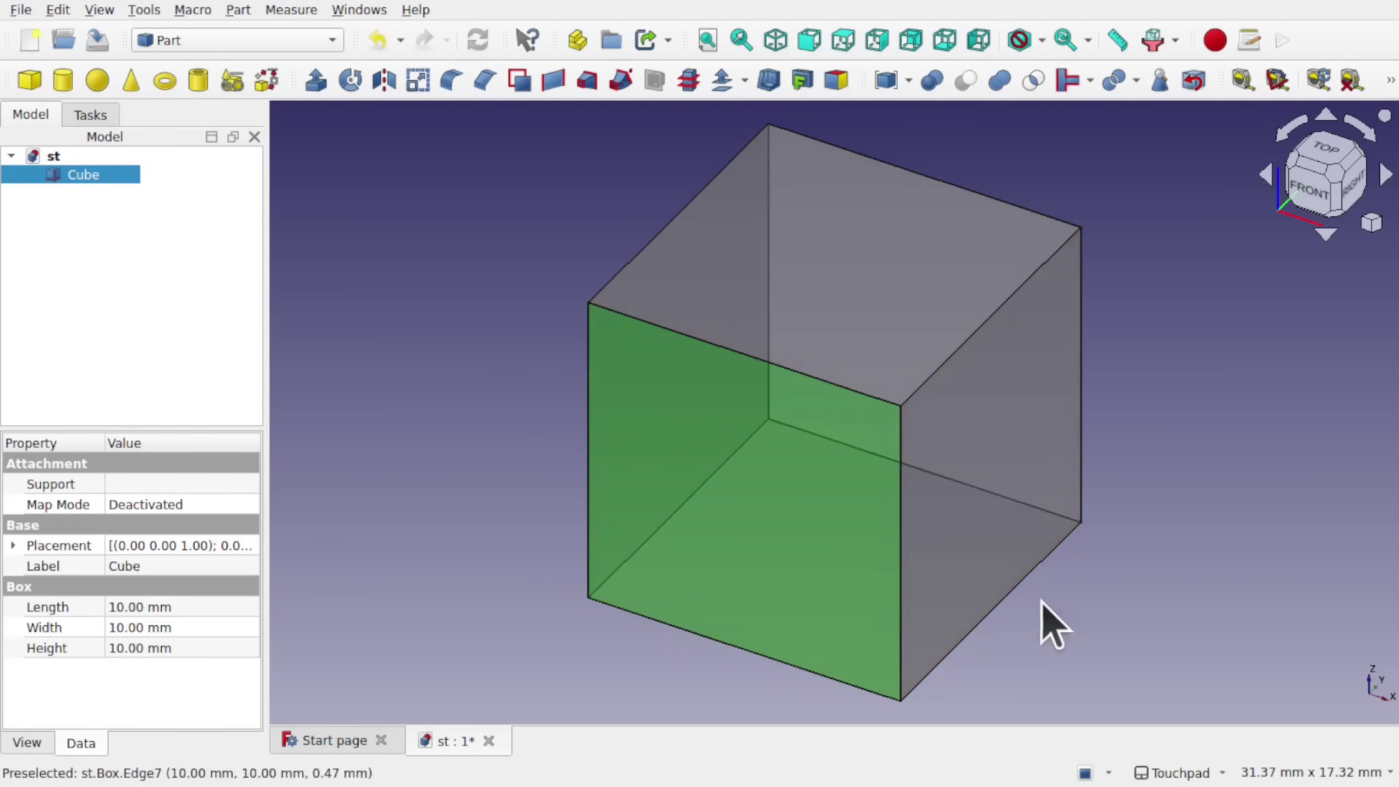
mouse_move(990, 563)
left_mouse_down()
mouse_move(790, 475)
mouse_move(871, 563)
mouse_move(1027, 566)
mouse_move(974, 579)
left_mouse_up()
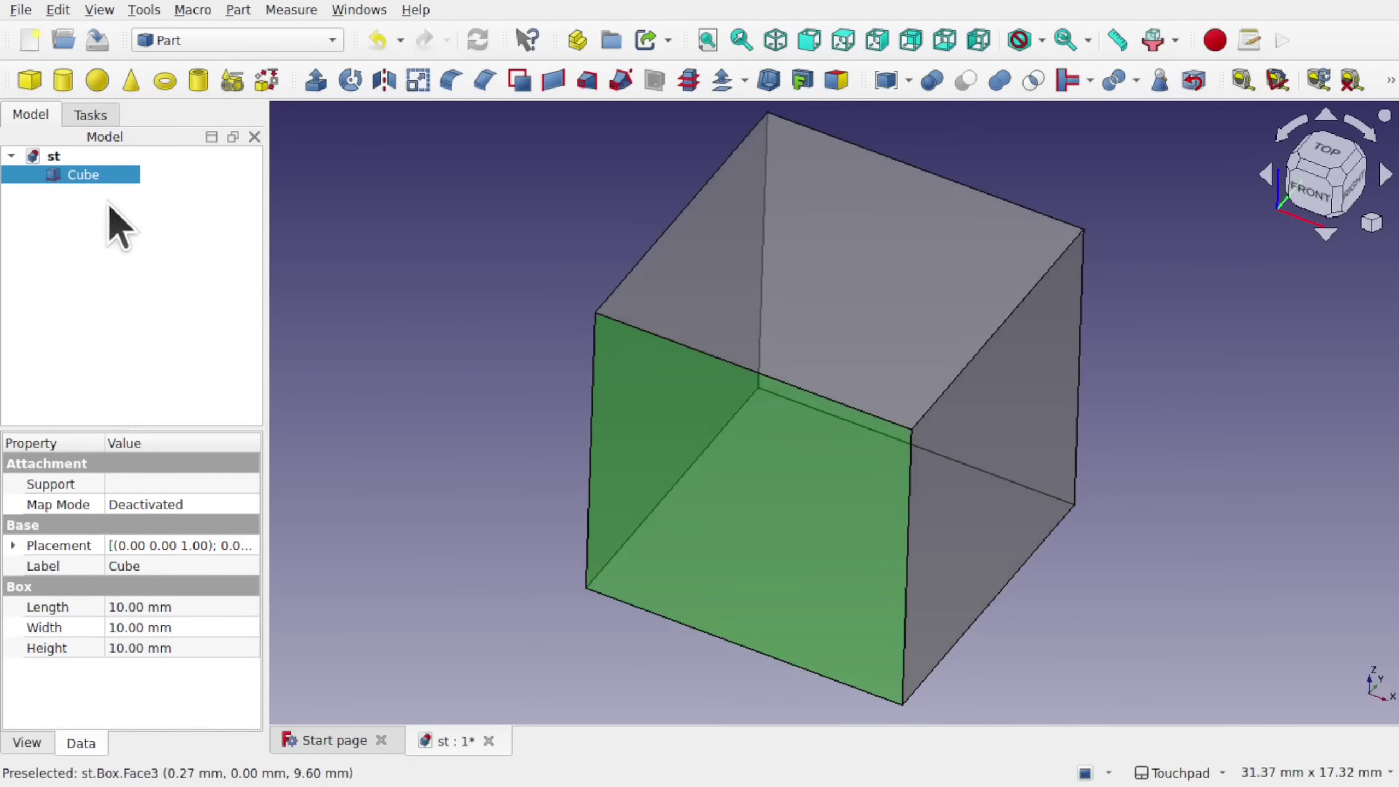
left_click(80, 176)
key("Delete")
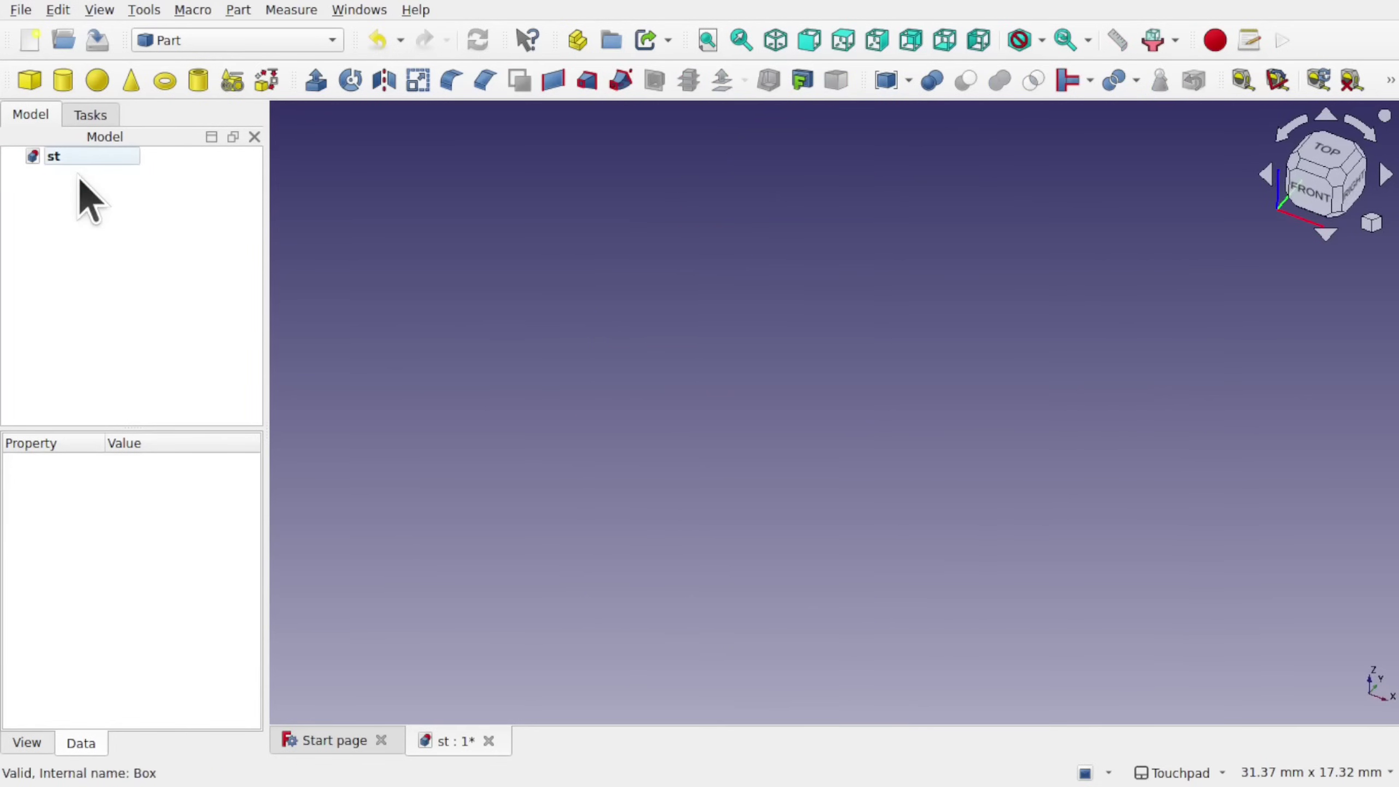
Step: Switch to Part Design, create a body and start a sketch on the XY plane
left_click(214, 44)
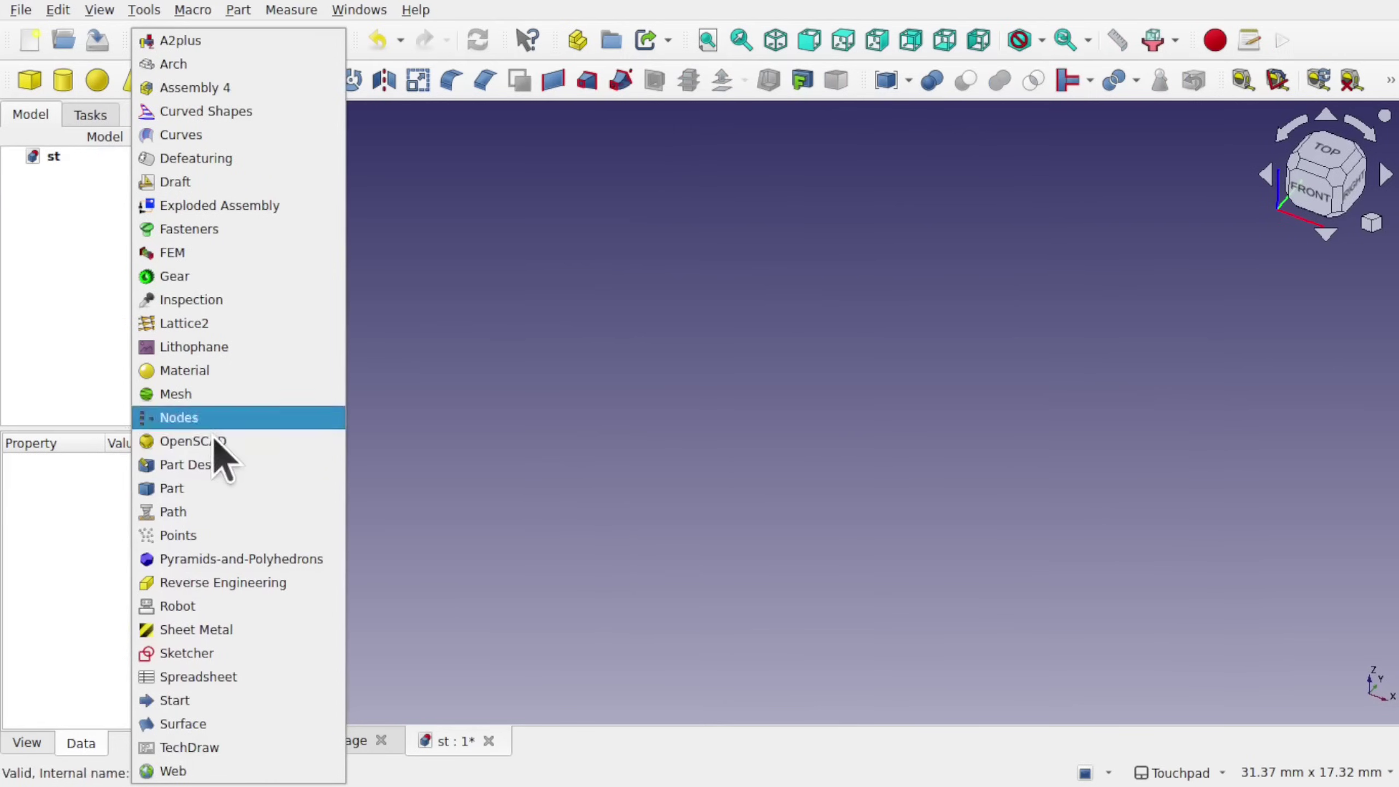
left_click(215, 487)
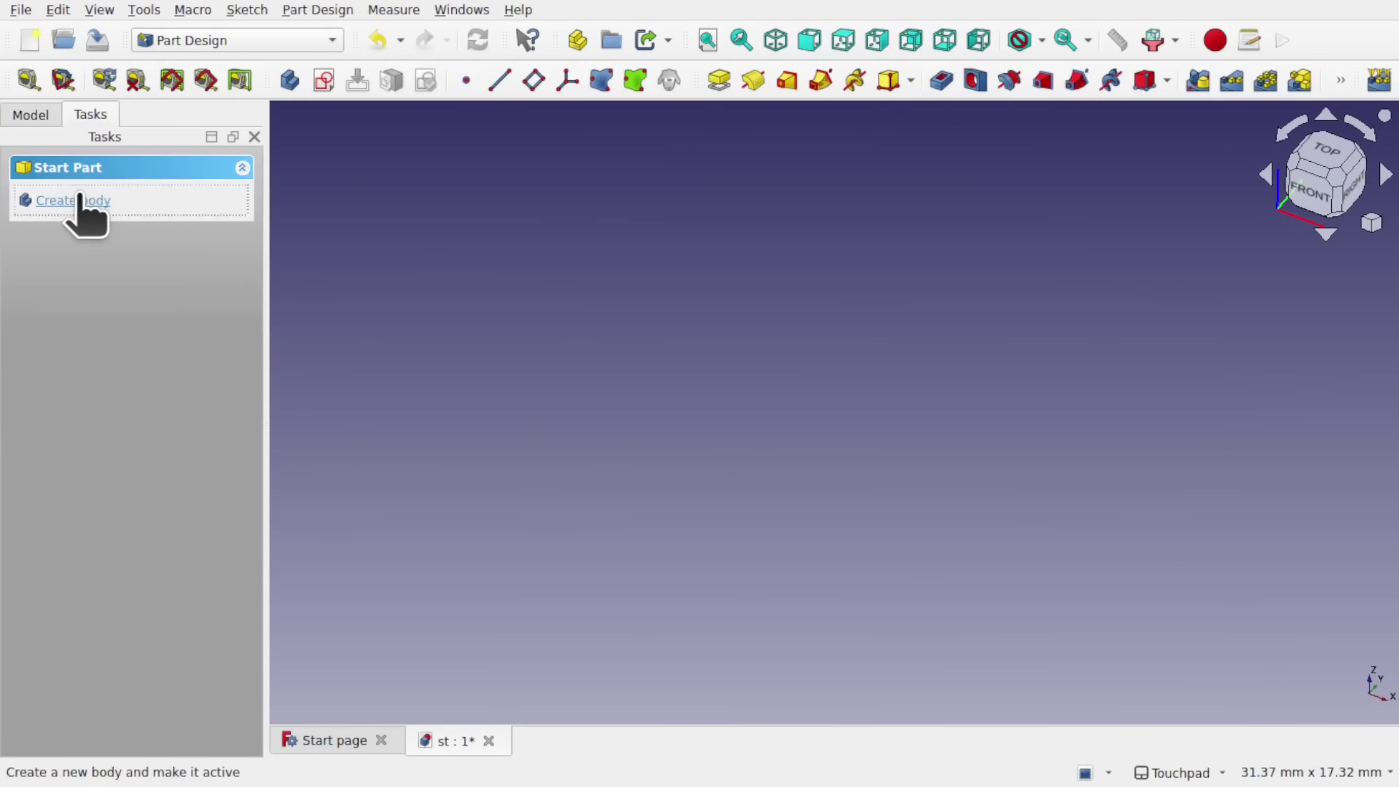
left_click(77, 201)
left_click(83, 195)
left_click(63, 255)
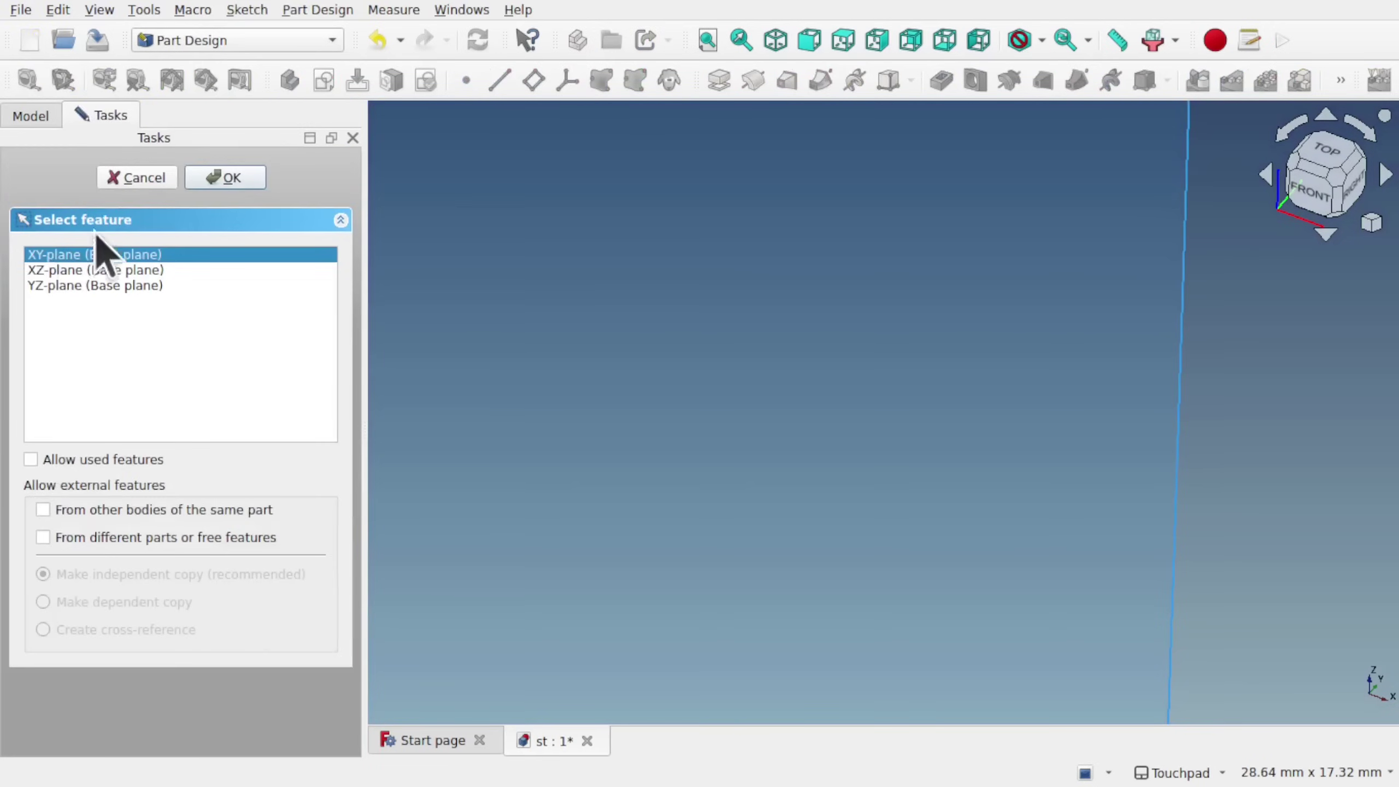
left_click(224, 177)
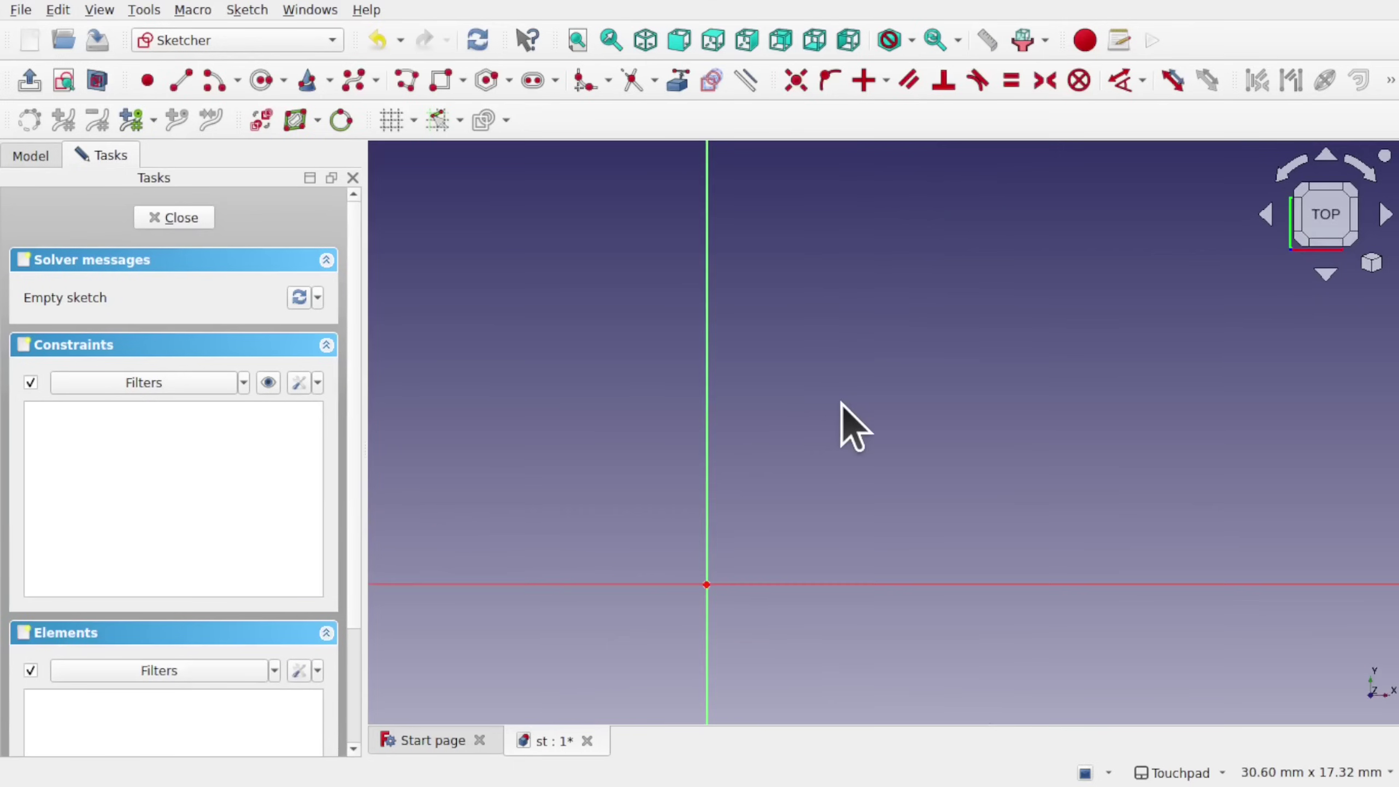
Step: Draw a rectangle around the origin and close the sketch
scroll(843, 421, "down", 5)
mouse_move(843, 421)
middle_mouse_down()
mouse_move(918, 341)
mouse_move(909, 303)
middle_mouse_up()
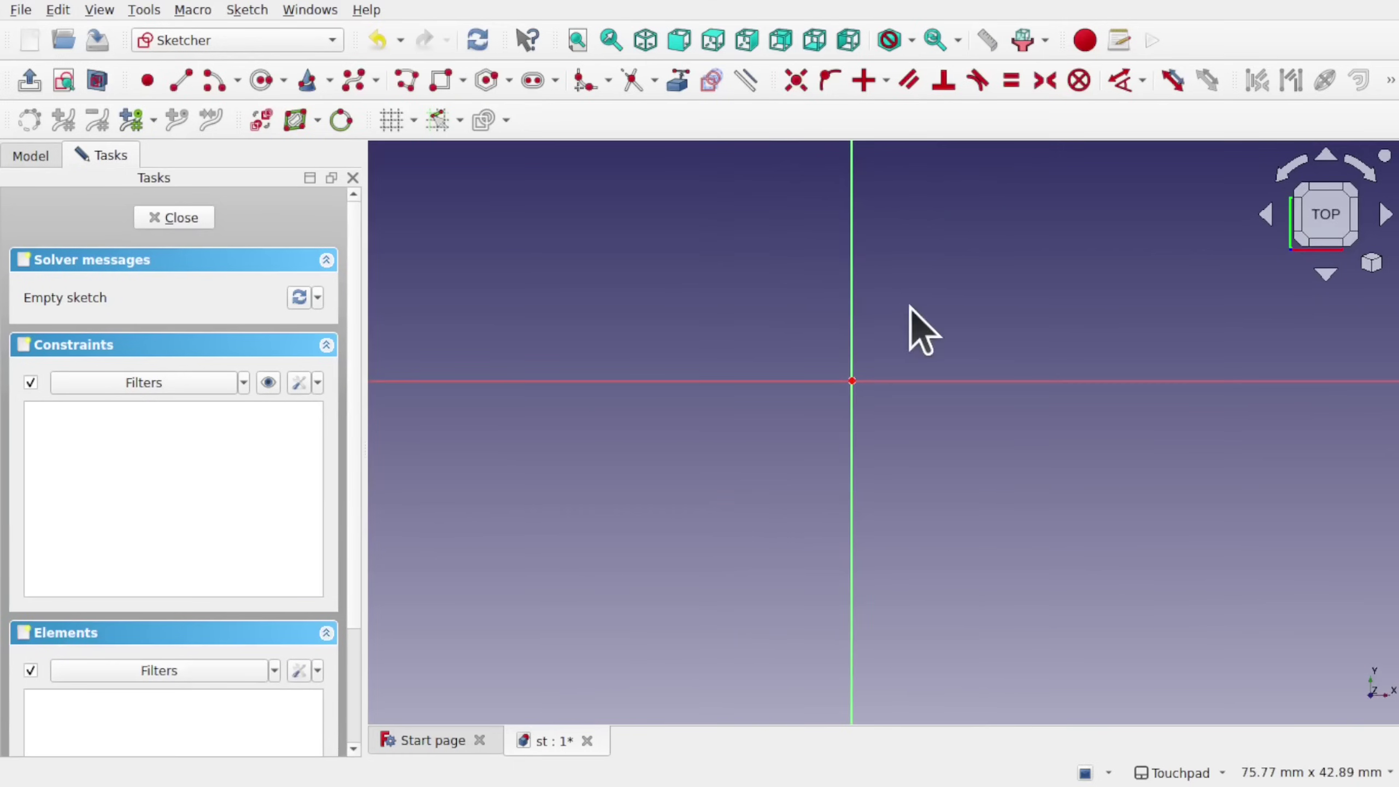
left_click(441, 81)
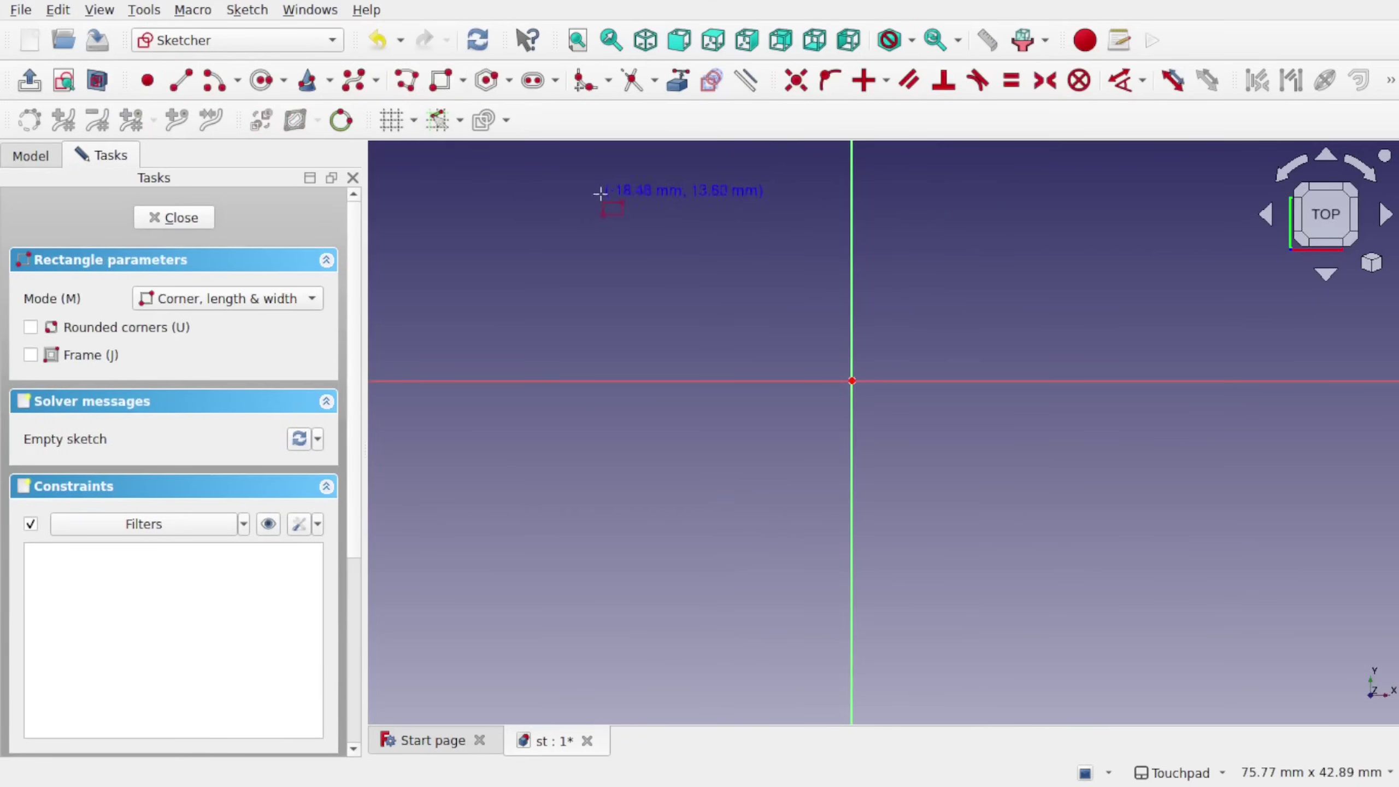
left_click(615, 186)
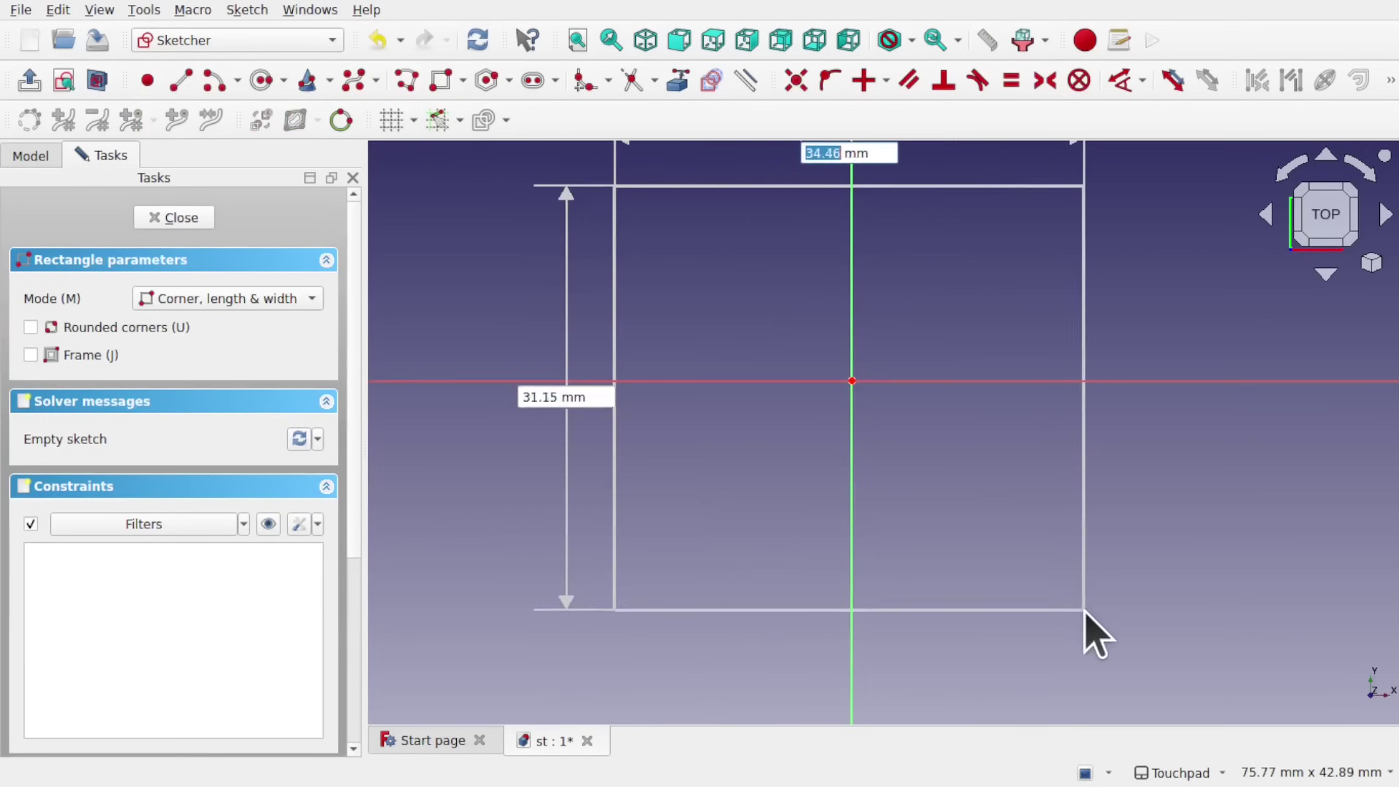
left_click(1084, 611)
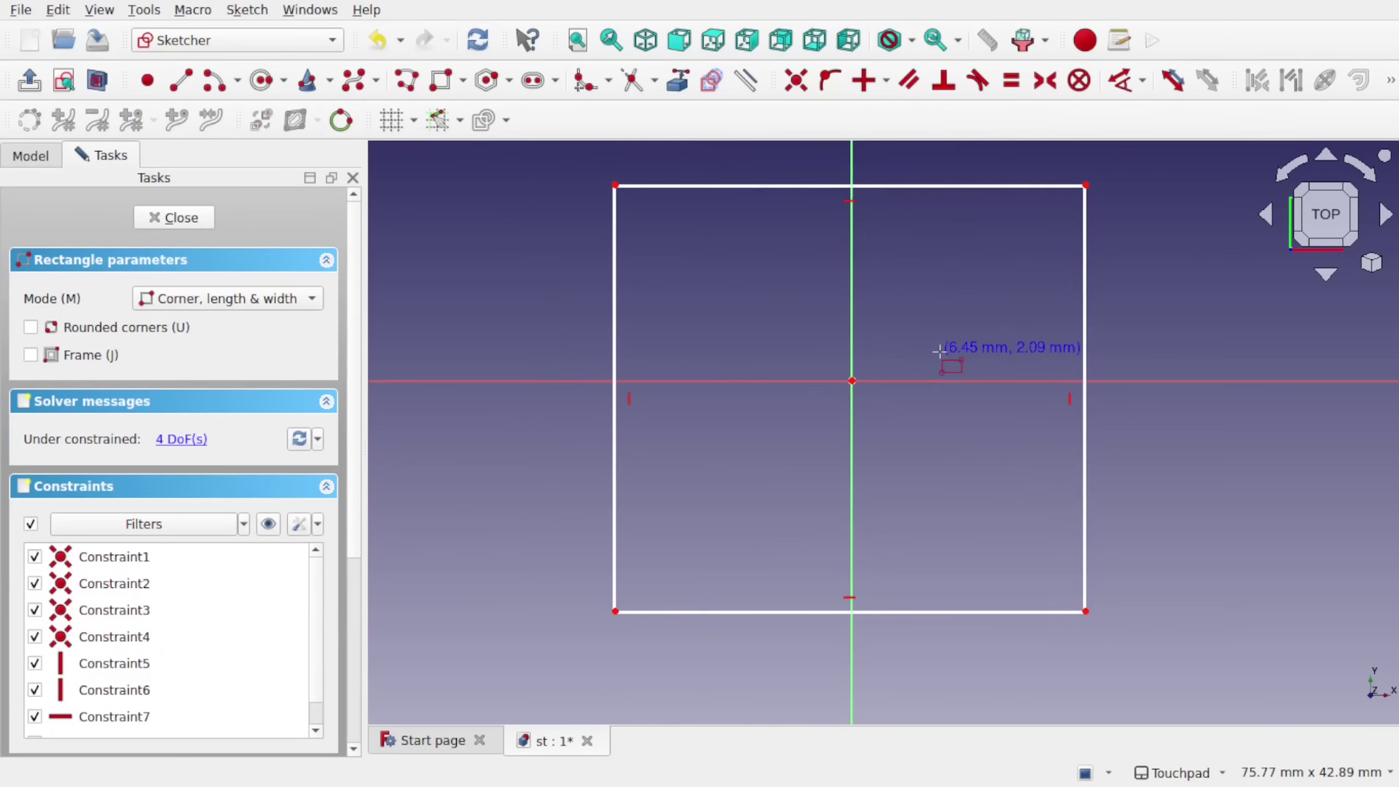
left_click(176, 217)
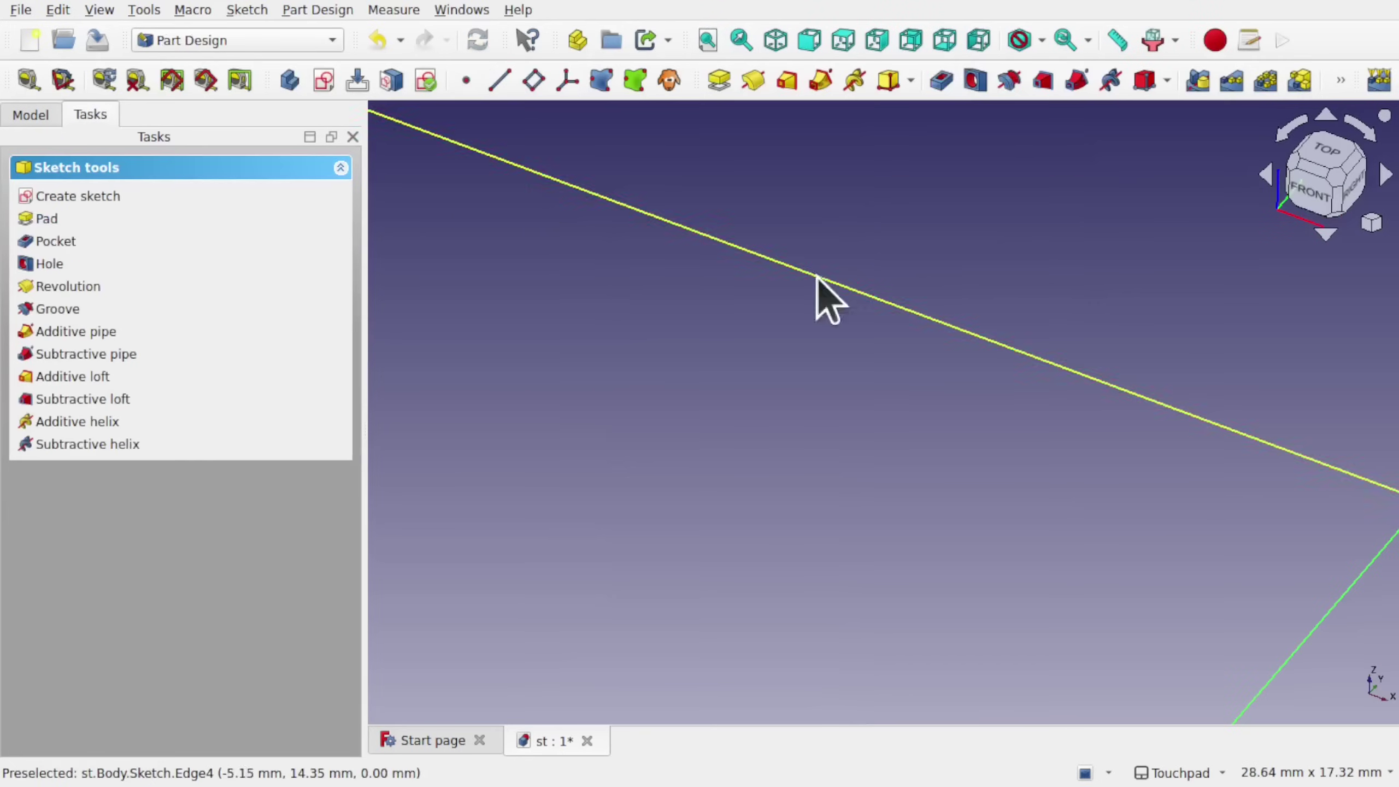
Step: Pad the rectangle sketch 30 mm into a solid block
scroll(741, 364, "down", 10)
scroll(741, 364, "up", 2)
middle_click_drag(741, 364, 954, 342)
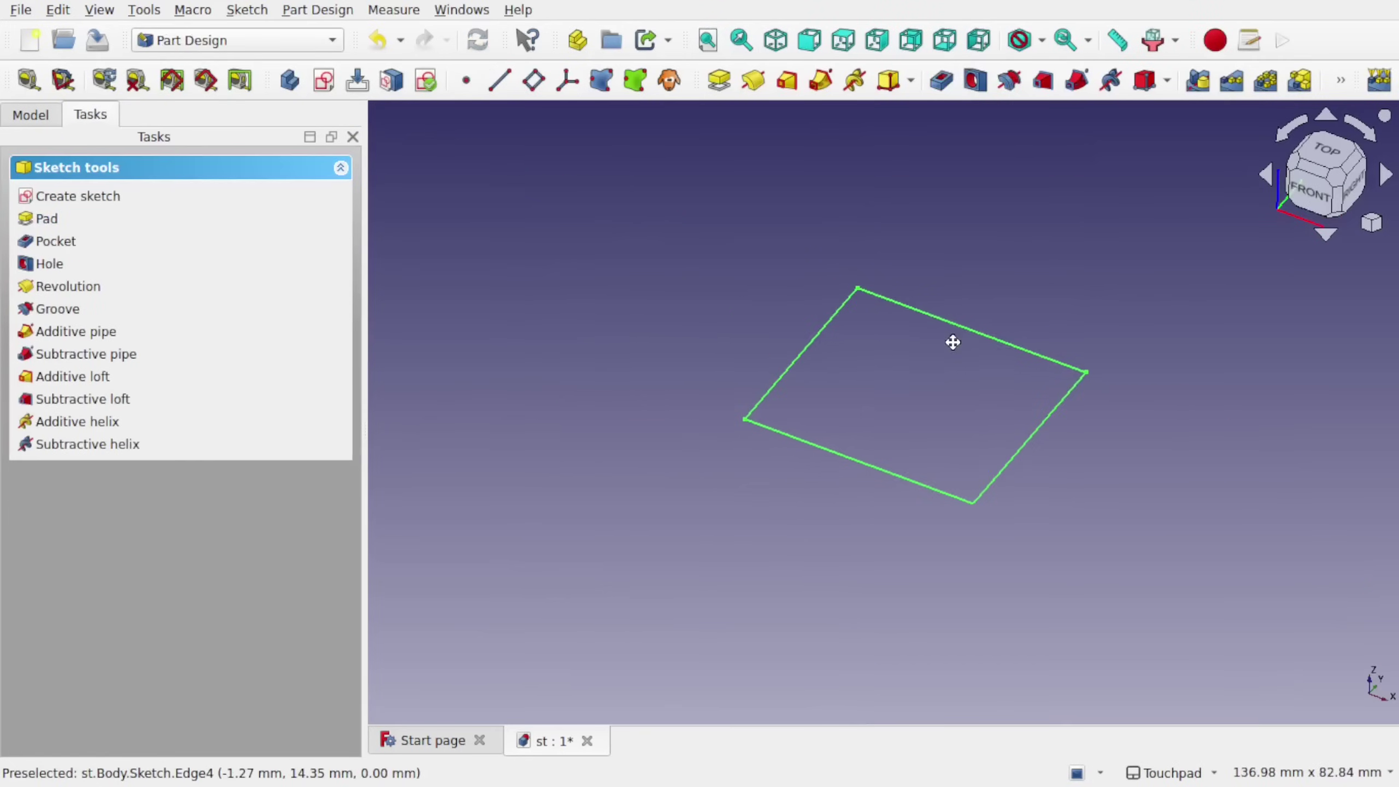
left_click(720, 78)
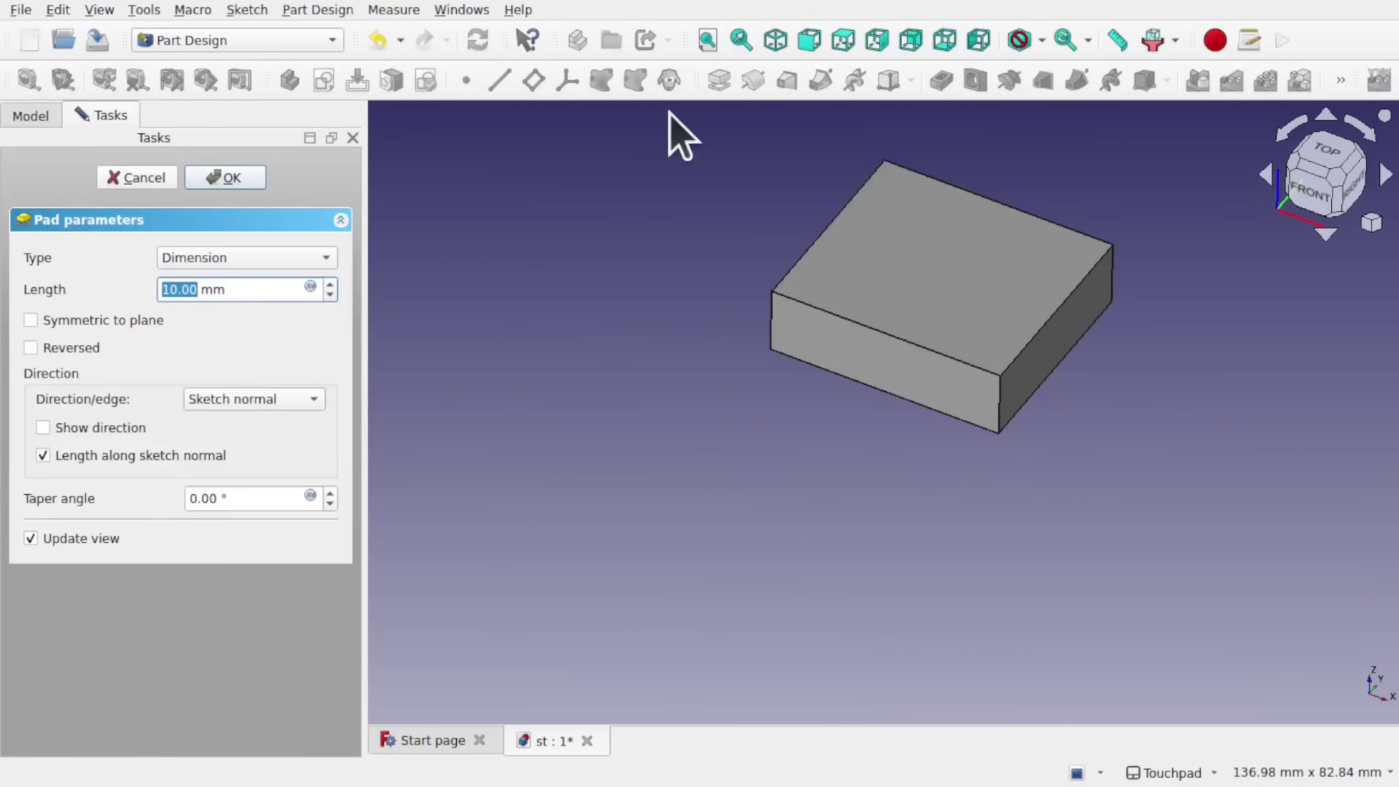
type("30")
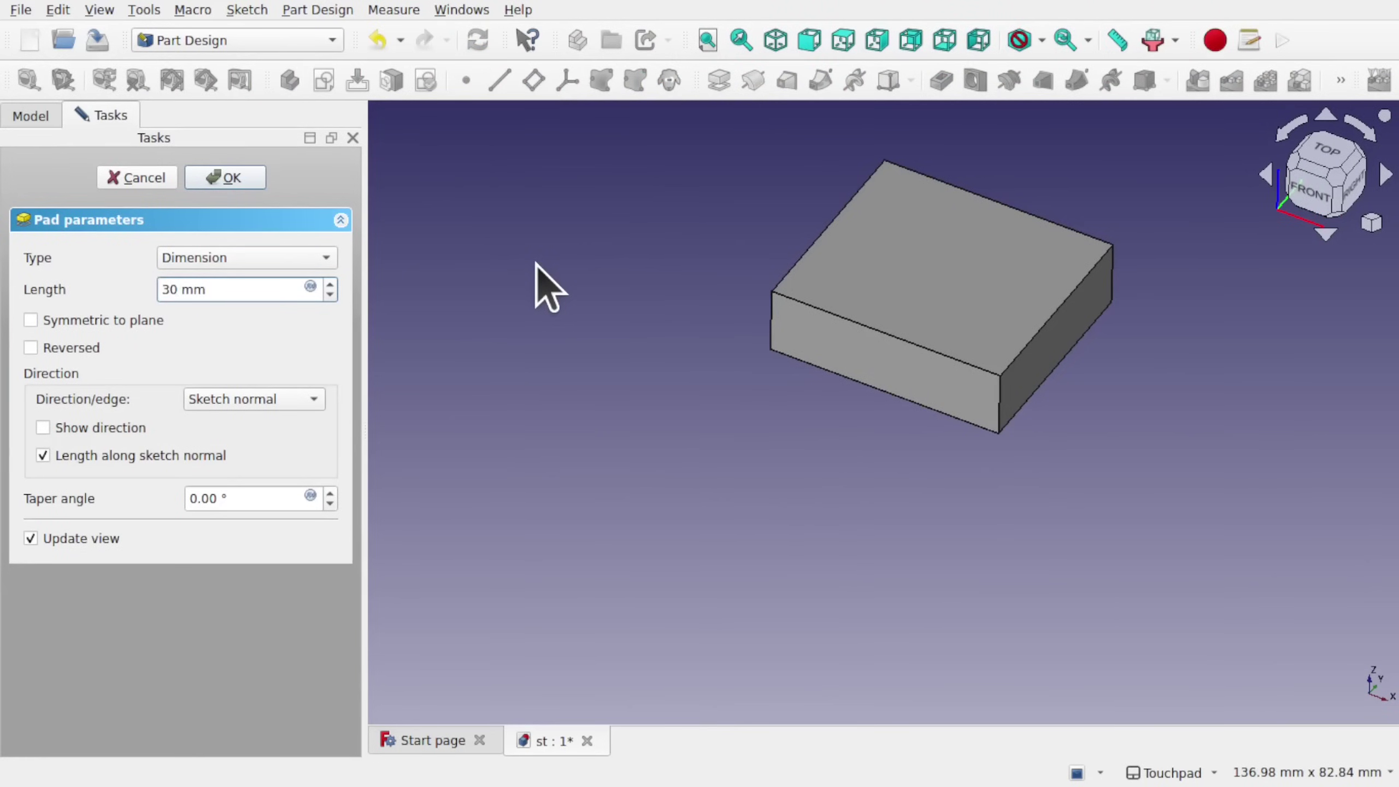
key("Return")
Step: Sketch a circle near the vertical axis on the block's right face and close the sketch
left_click(1066, 258)
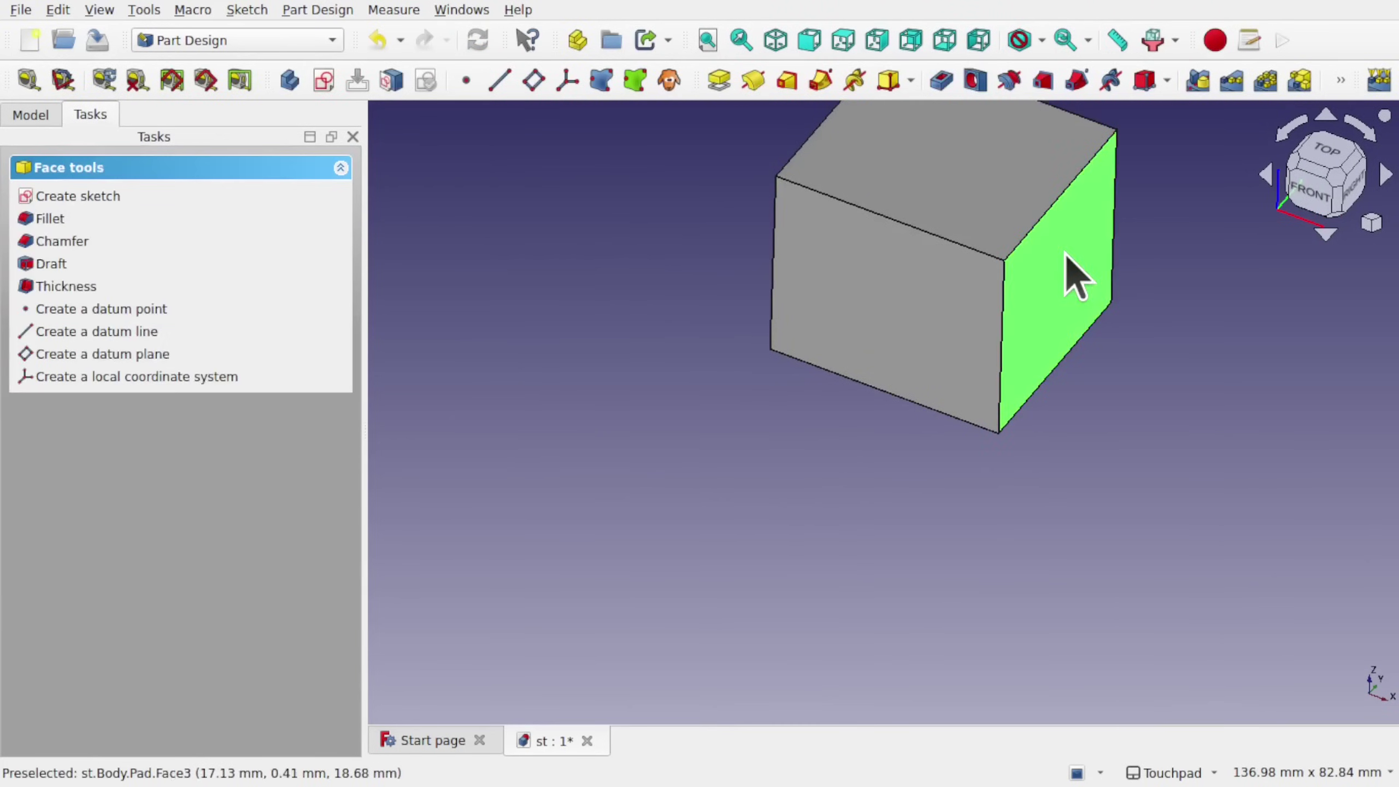
left_click(324, 81)
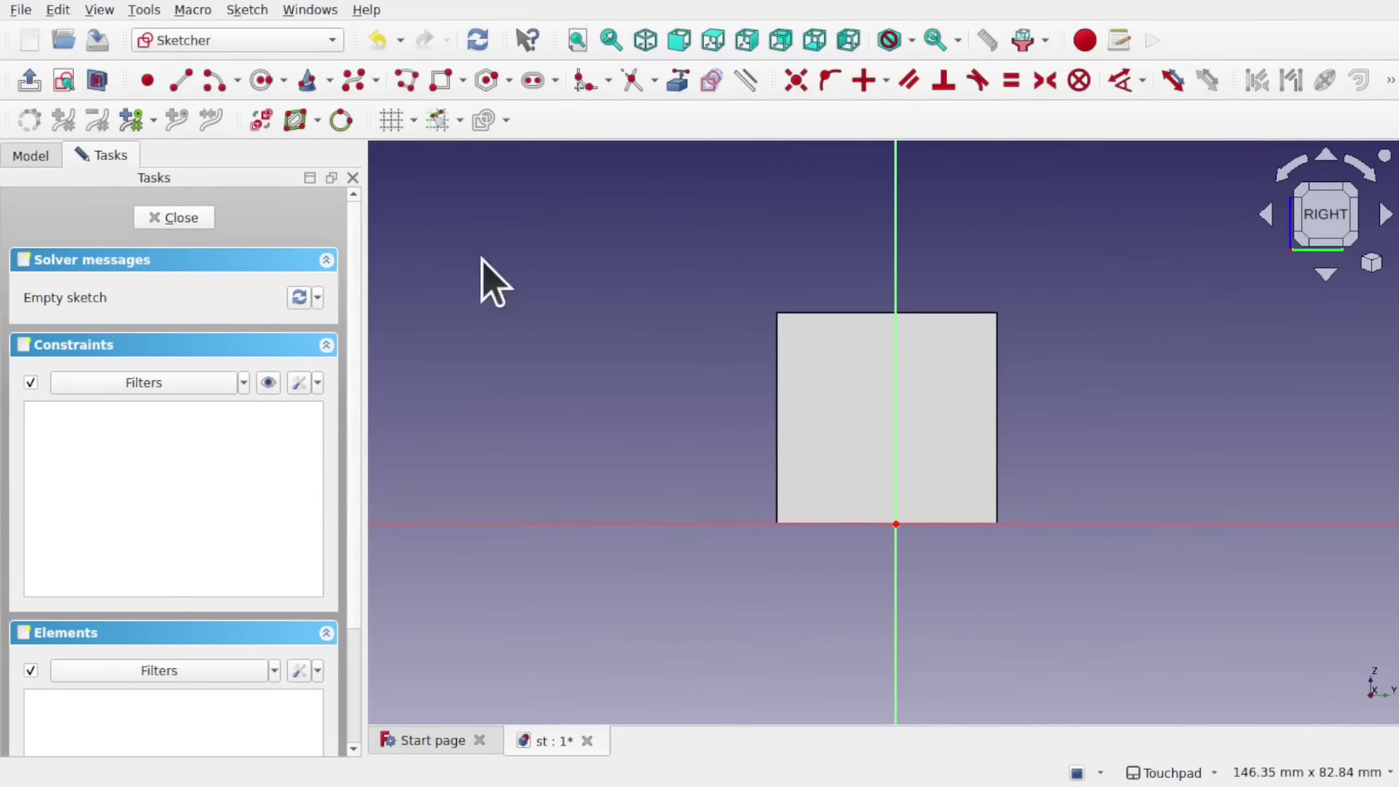
left_click(262, 81)
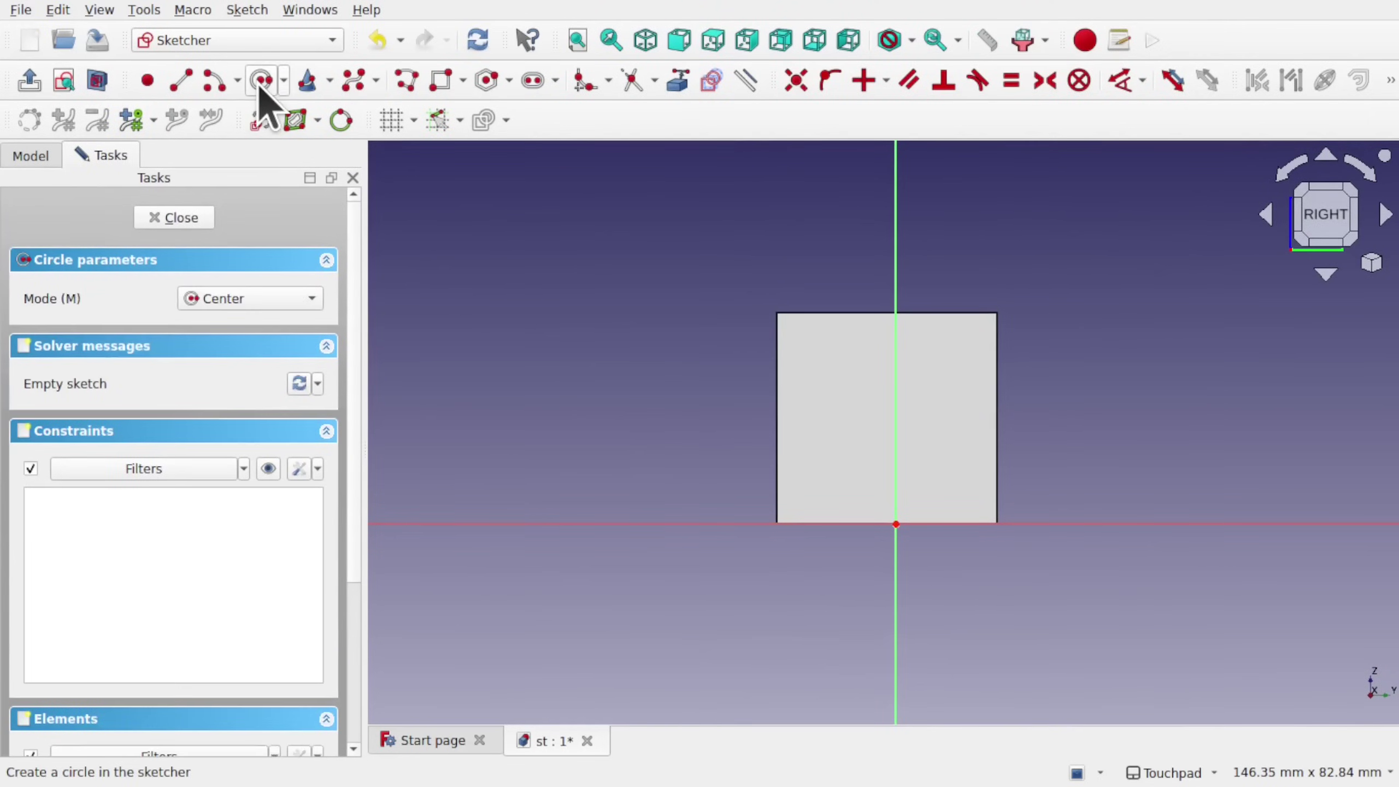
left_click(892, 413)
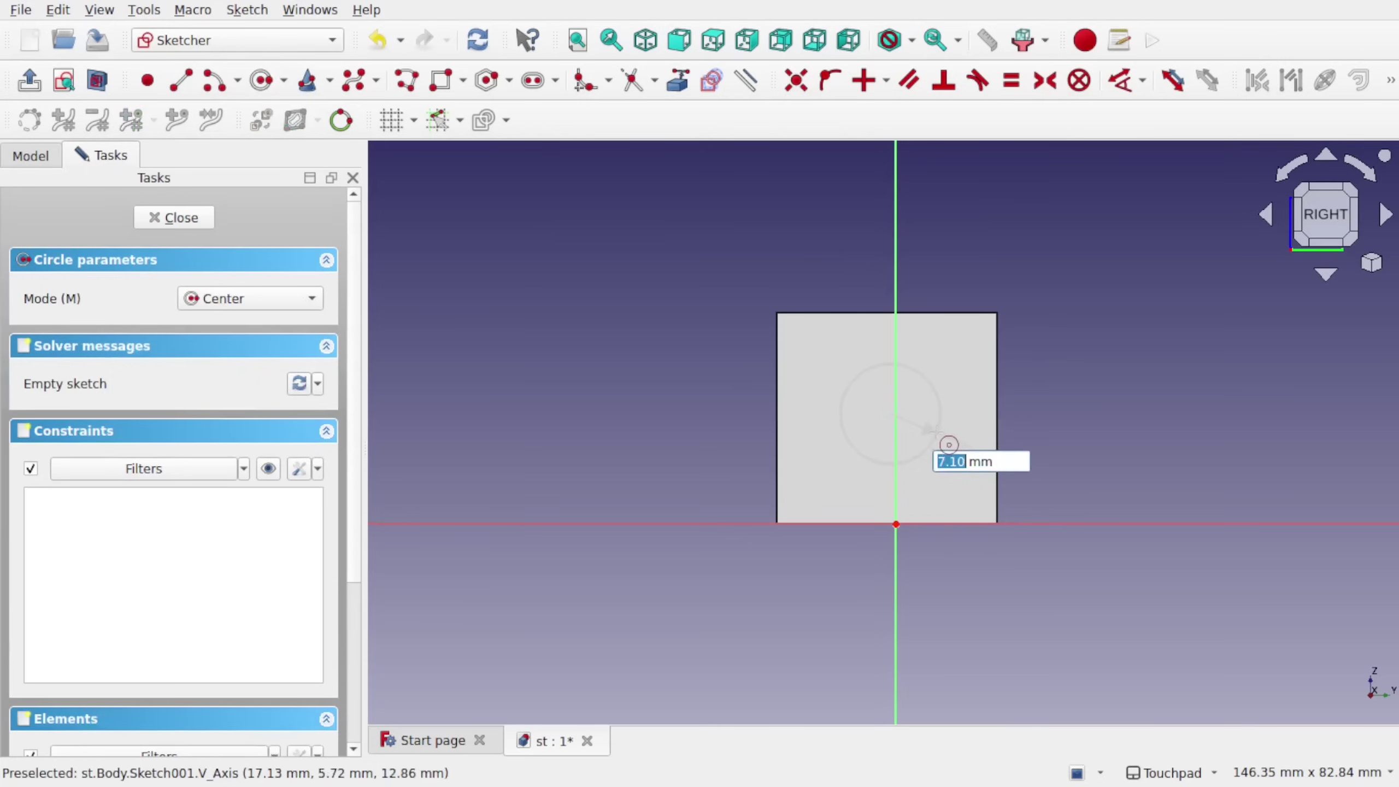
left_click(936, 434)
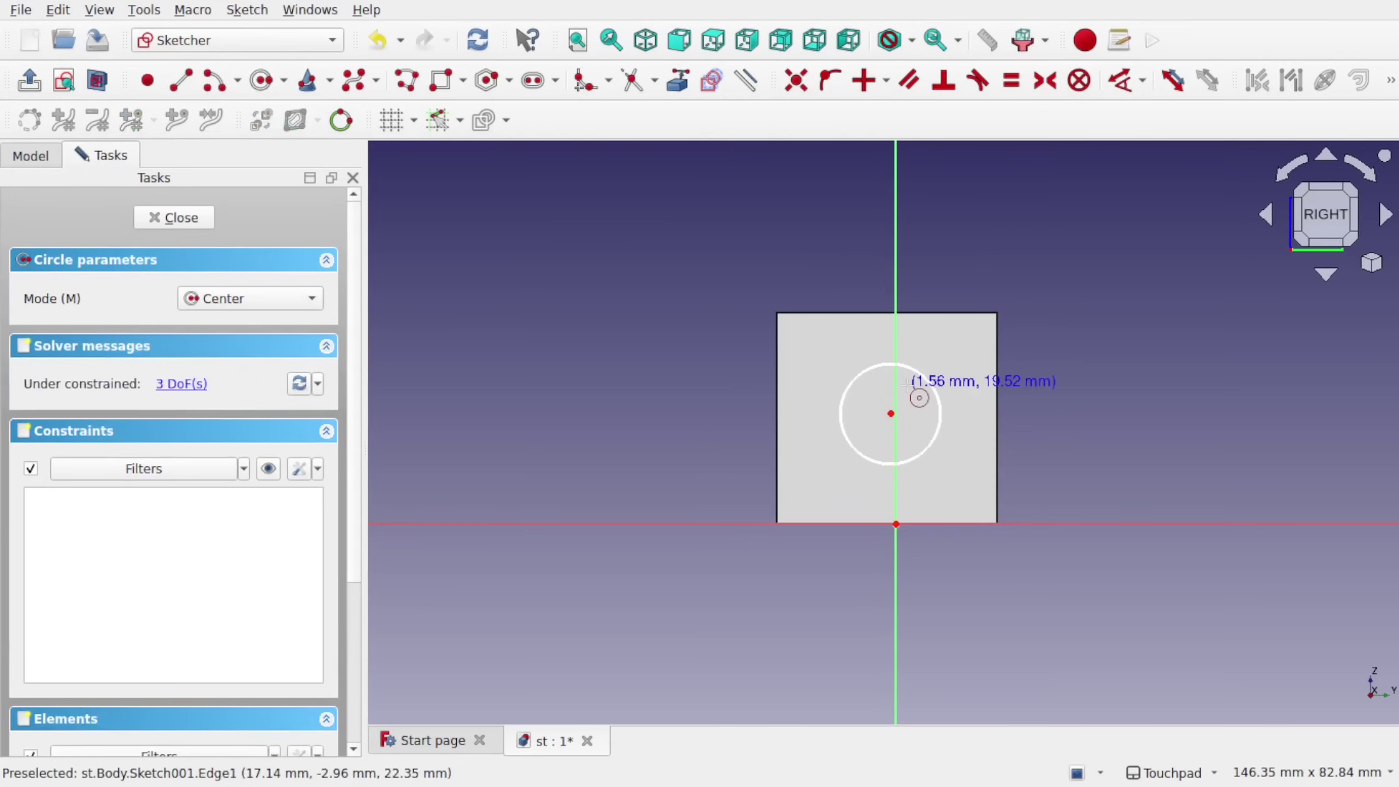
left_click(174, 218)
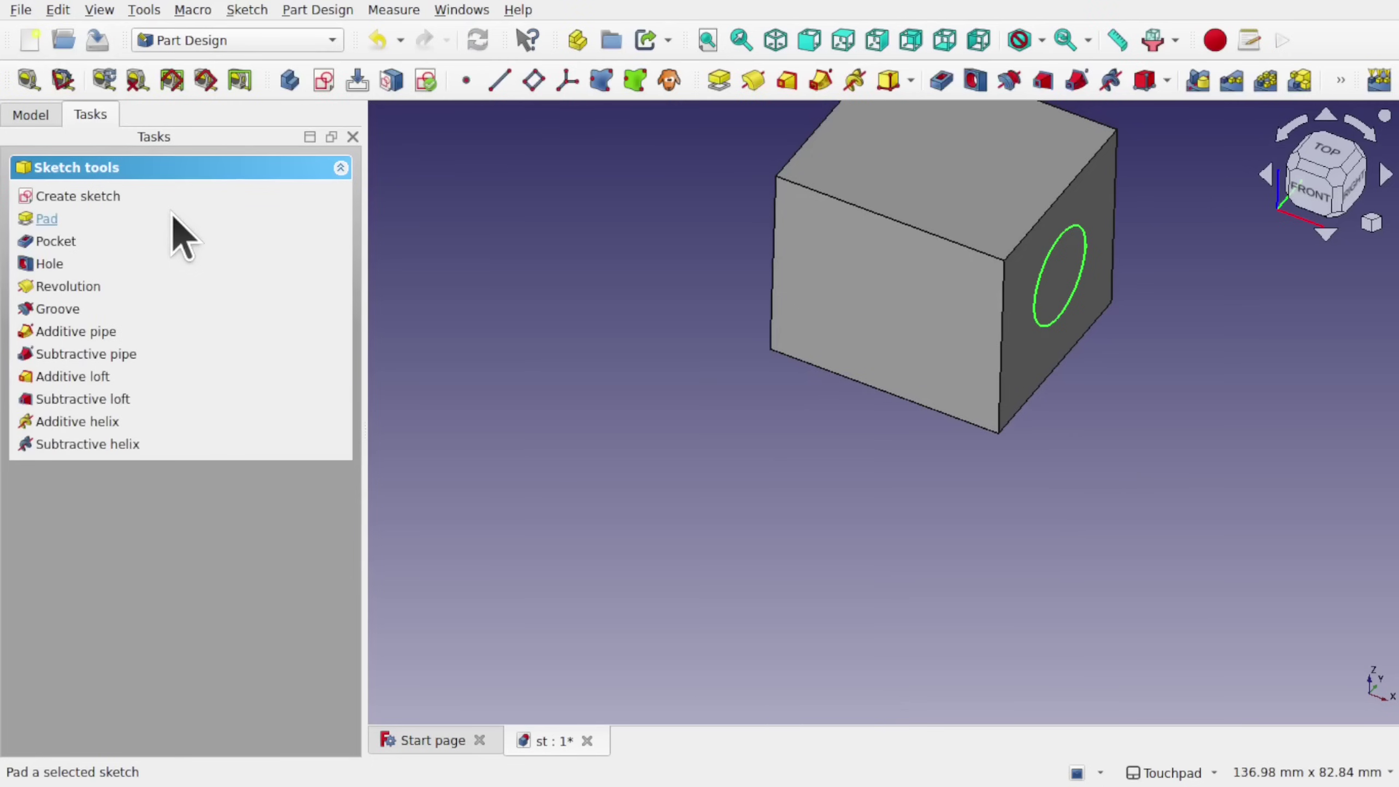
Step: Make the block semi-transparent with Toggle transparency
left_click(858, 444)
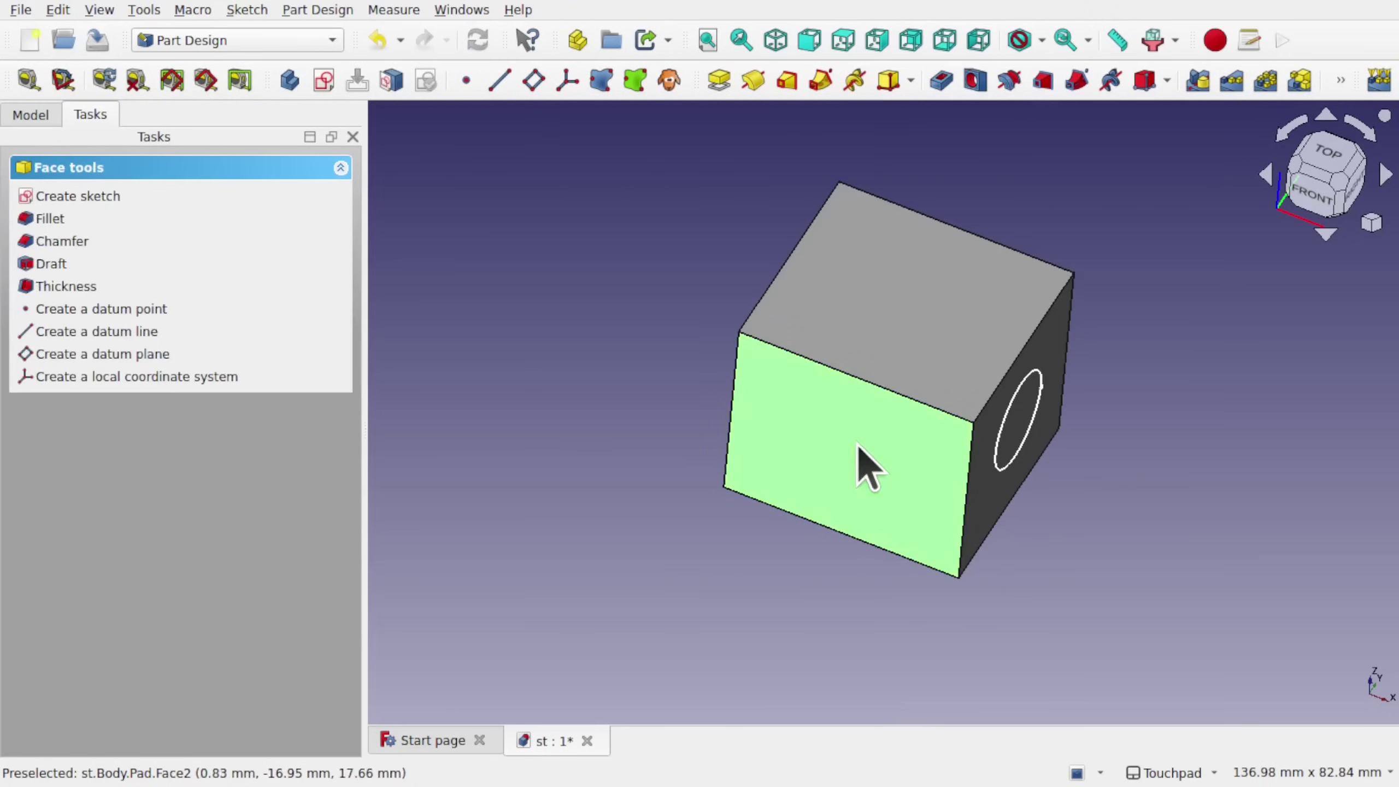
right_click(847, 473)
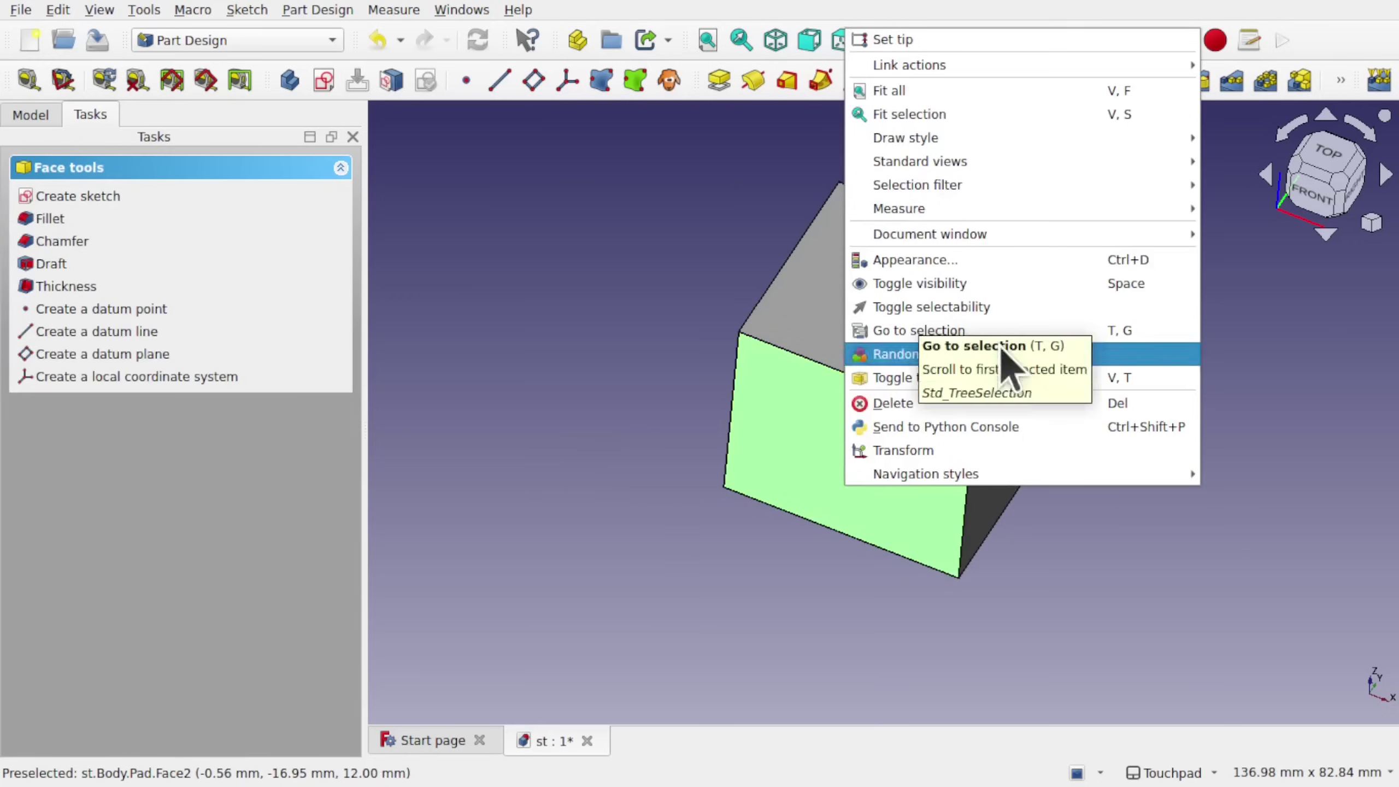
left_click(936, 381)
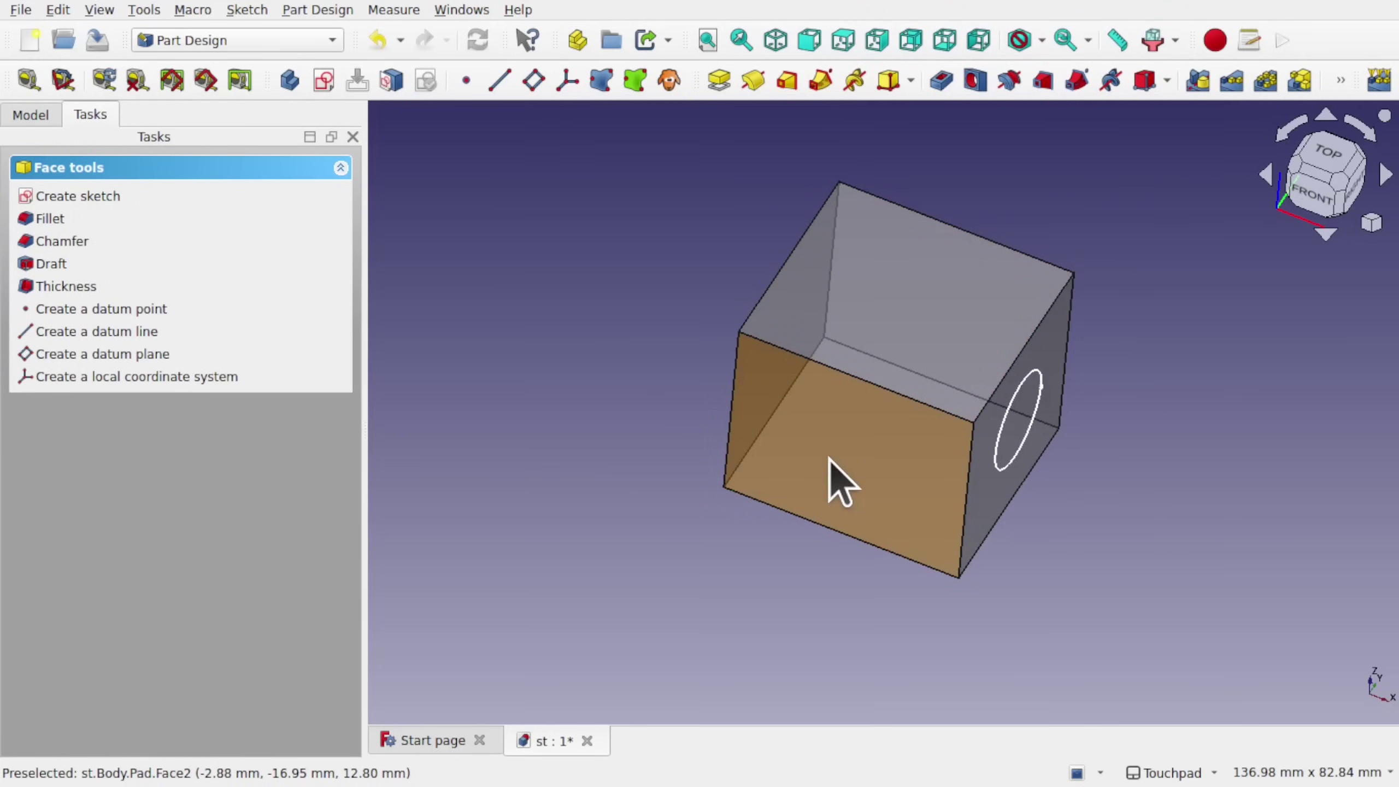
Step: Create a 15 mm deep pocket from Sketch001 and orbit to inspect the cylindrical cut
left_click(31, 117)
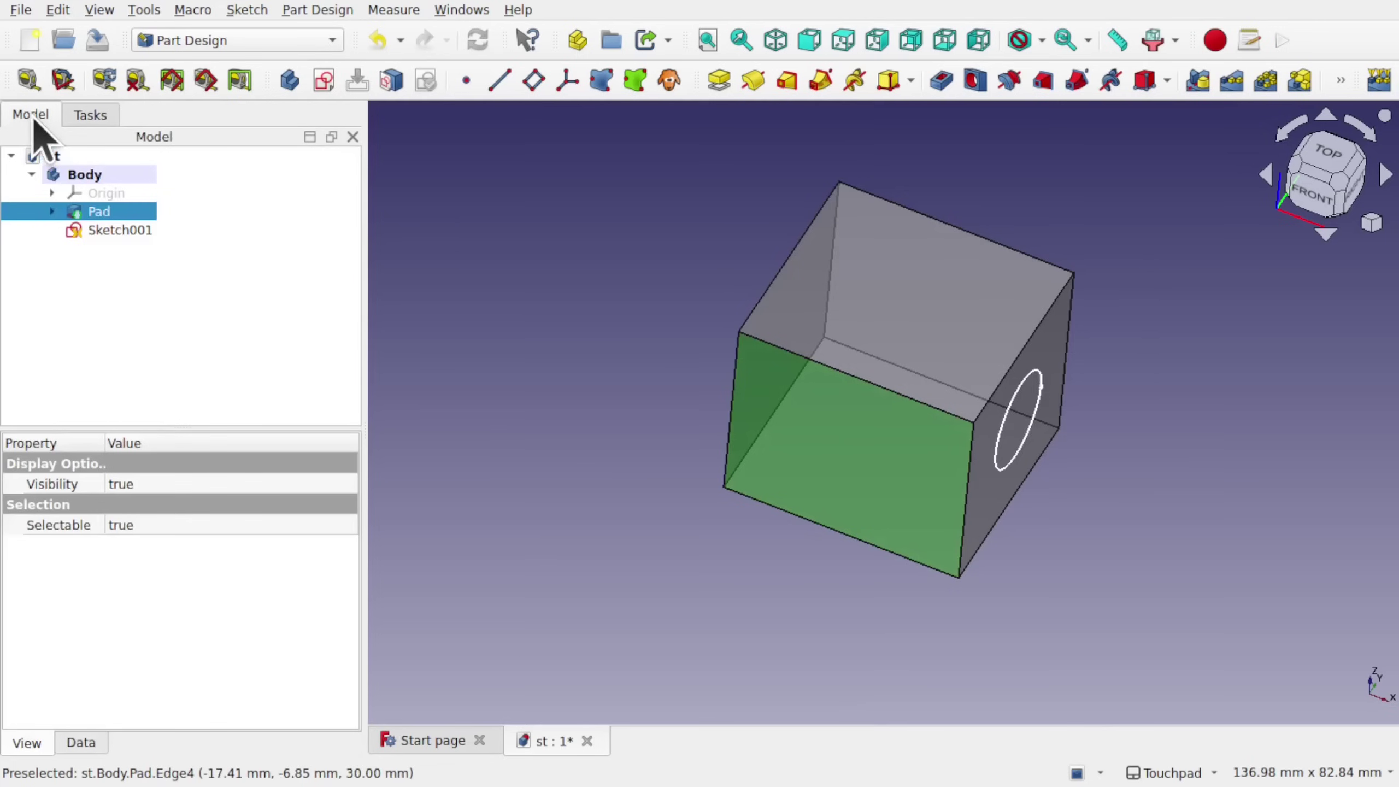
left_click(128, 229)
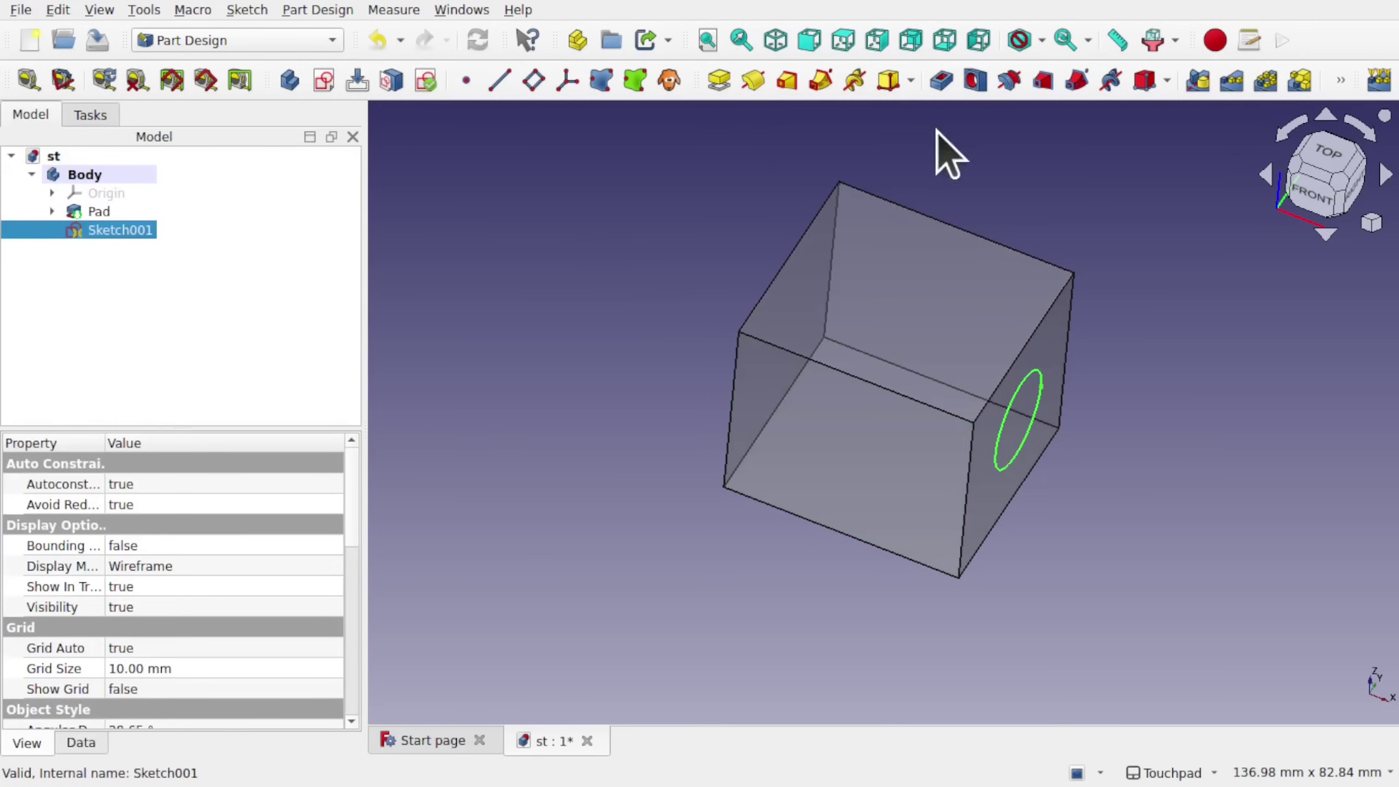
left_click(941, 81)
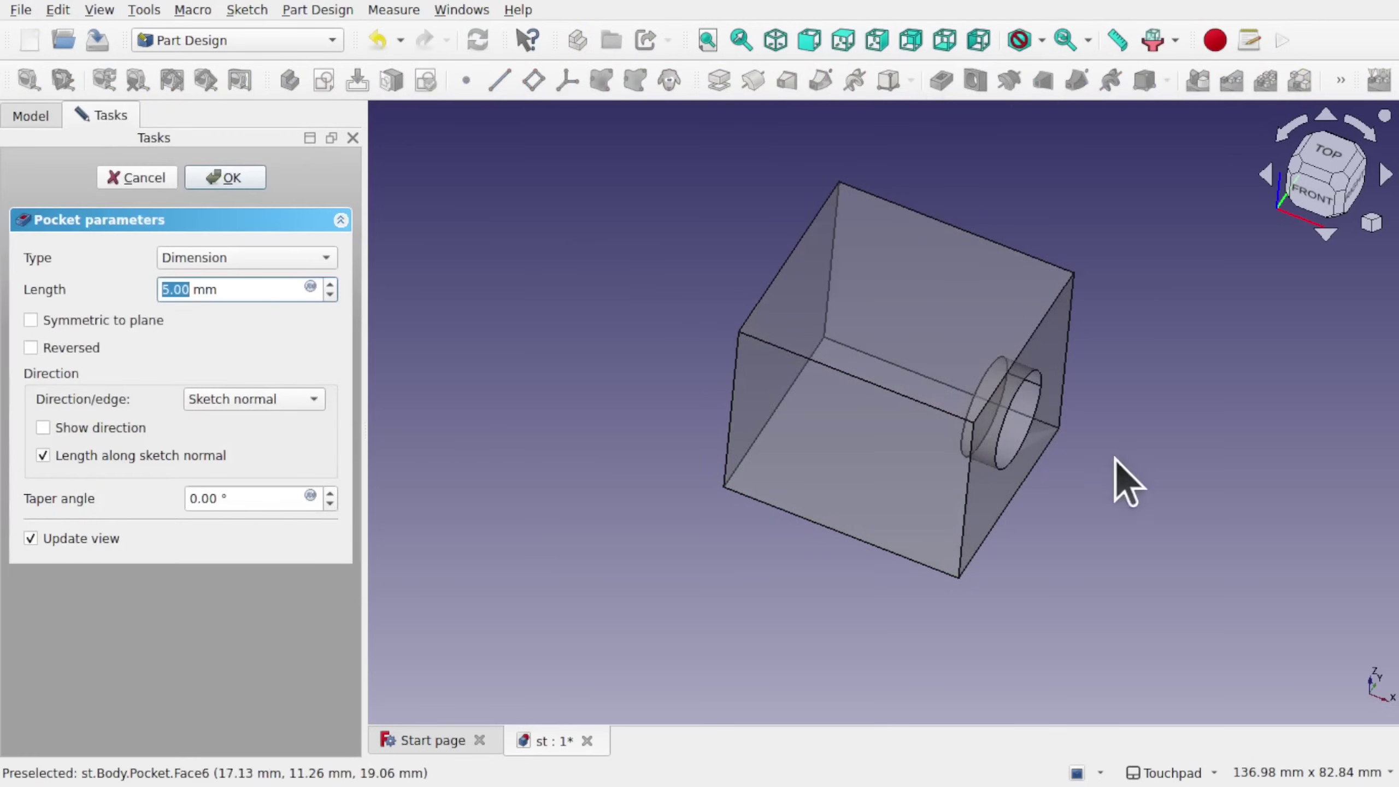
left_click_drag(1003, 504, 1034, 384)
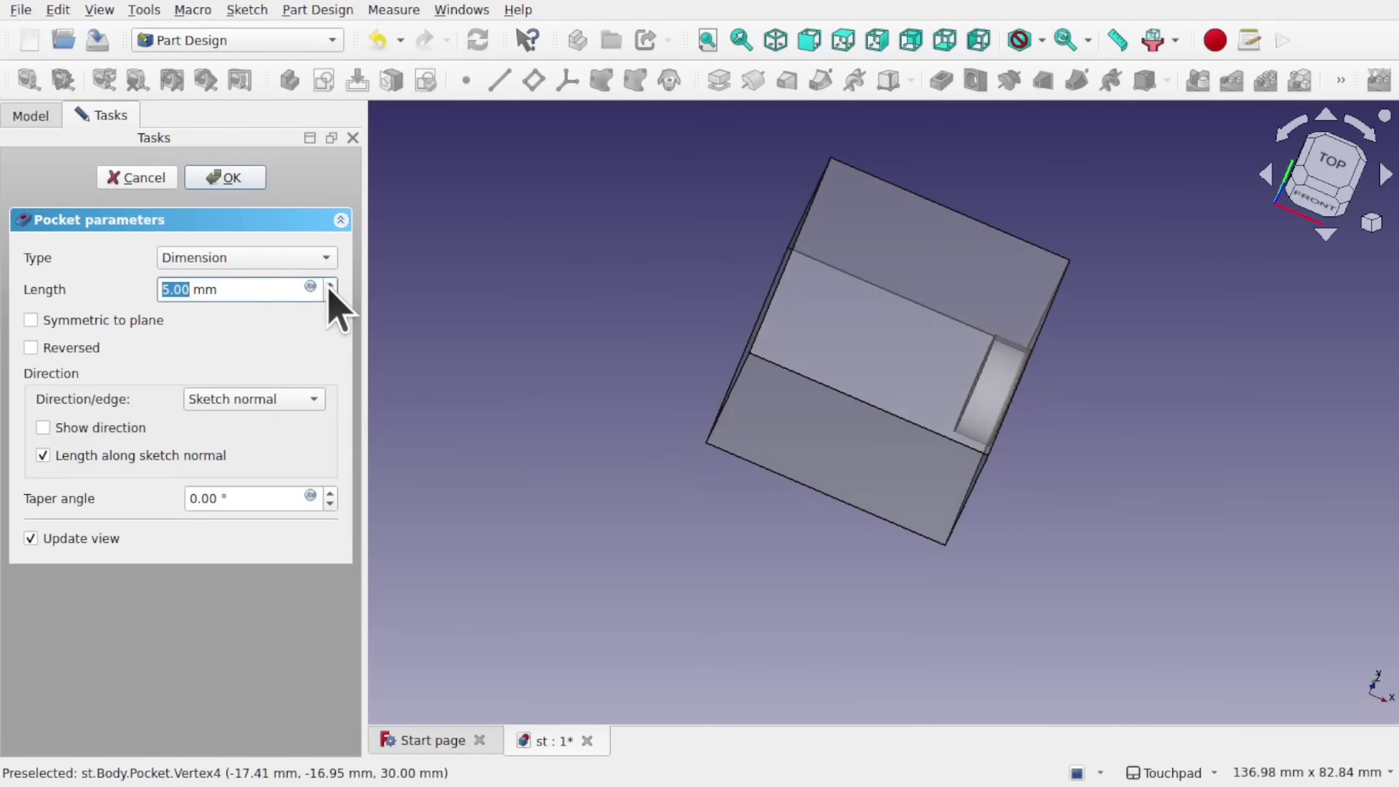
scroll(332, 285, "up", 10)
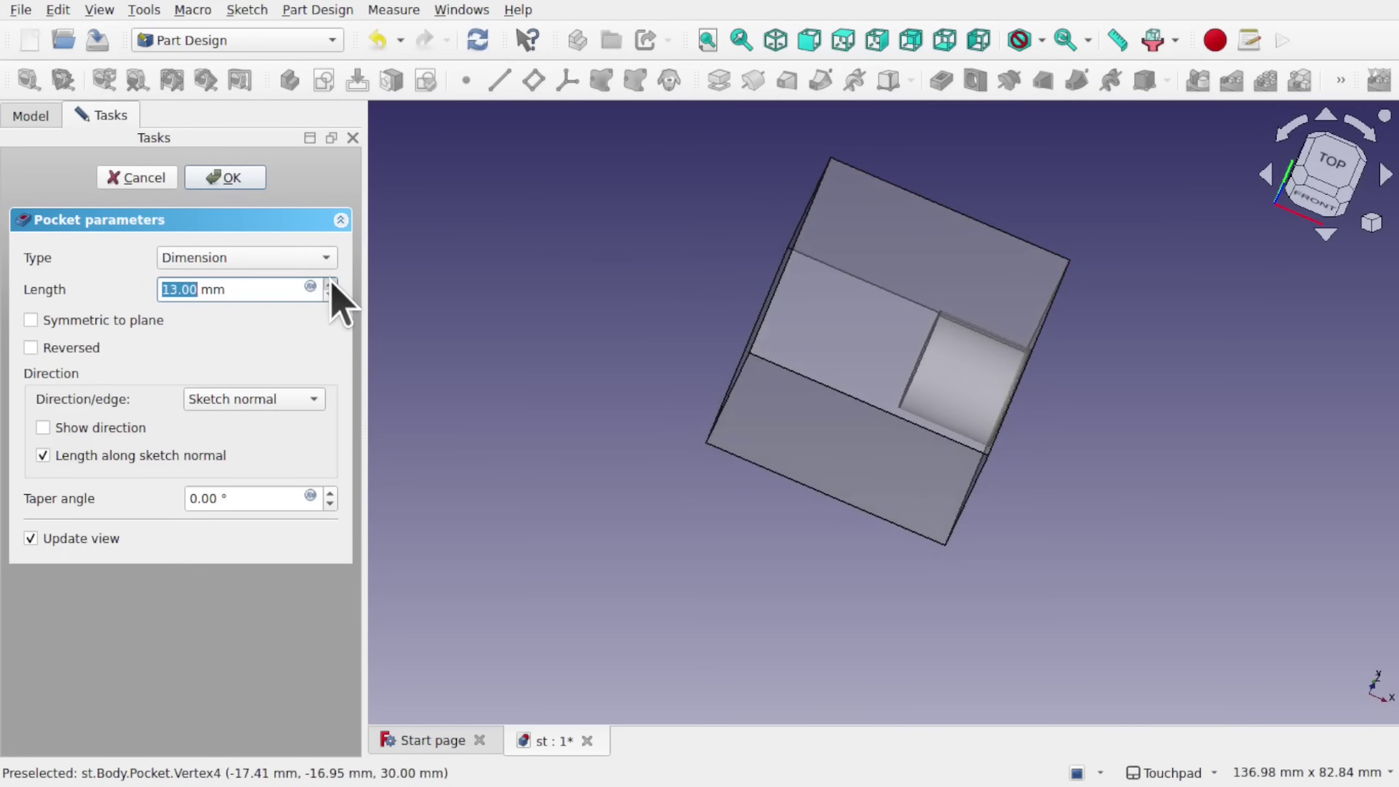
left_click_drag(989, 438, 941, 430)
left_click_drag(947, 347, 916, 358)
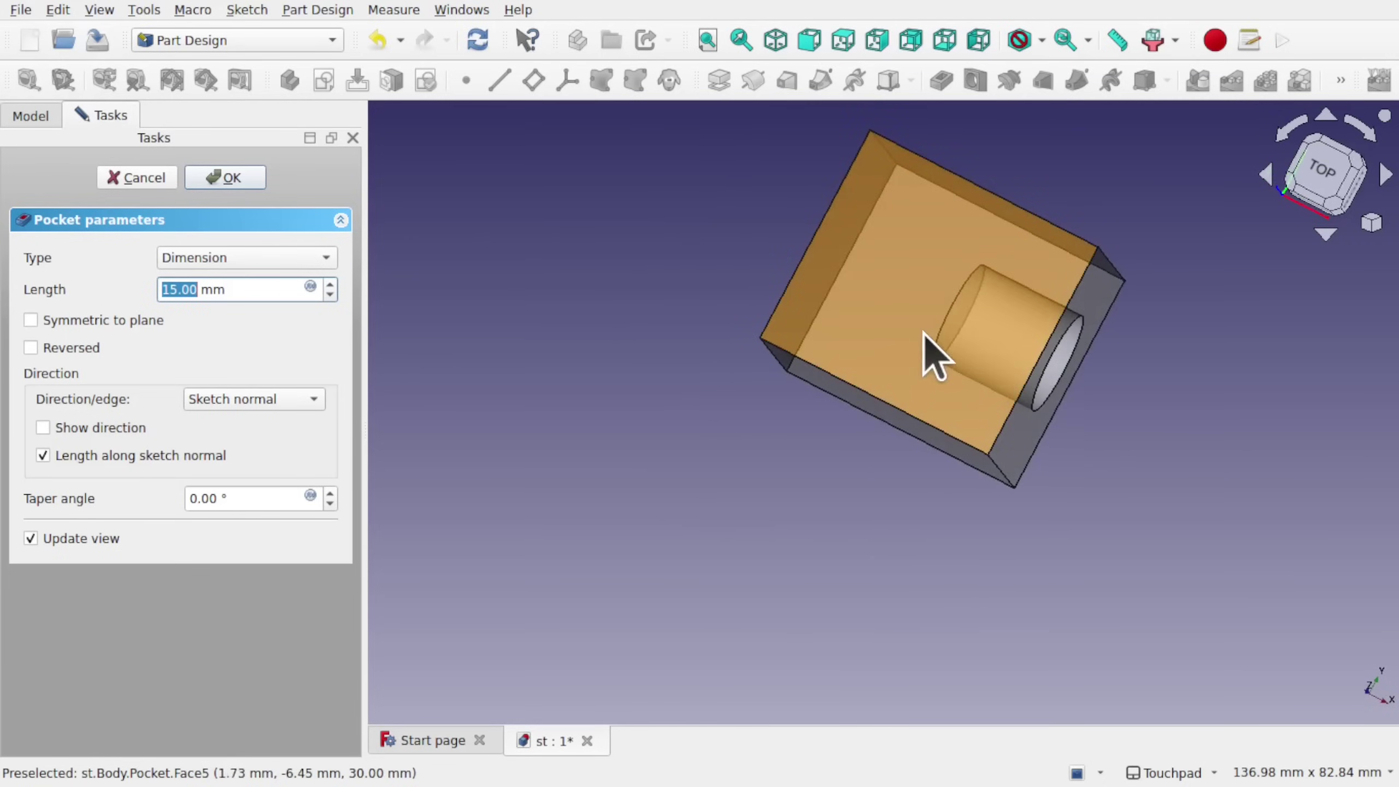
Step: Confirm the 15 mm pocket and toggle transparency off so the block shows solid with its hole
left_click(258, 187)
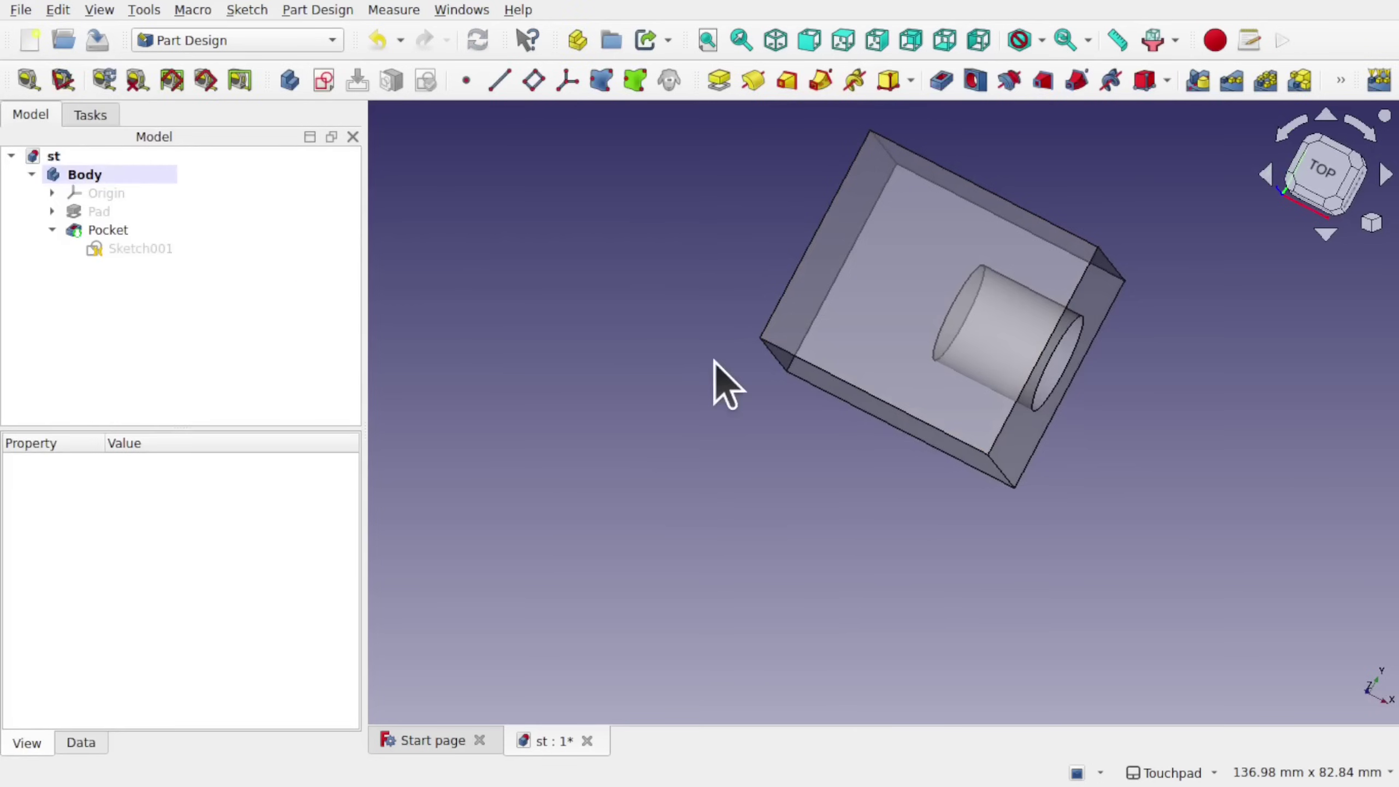
left_click_drag(823, 391, 771, 522)
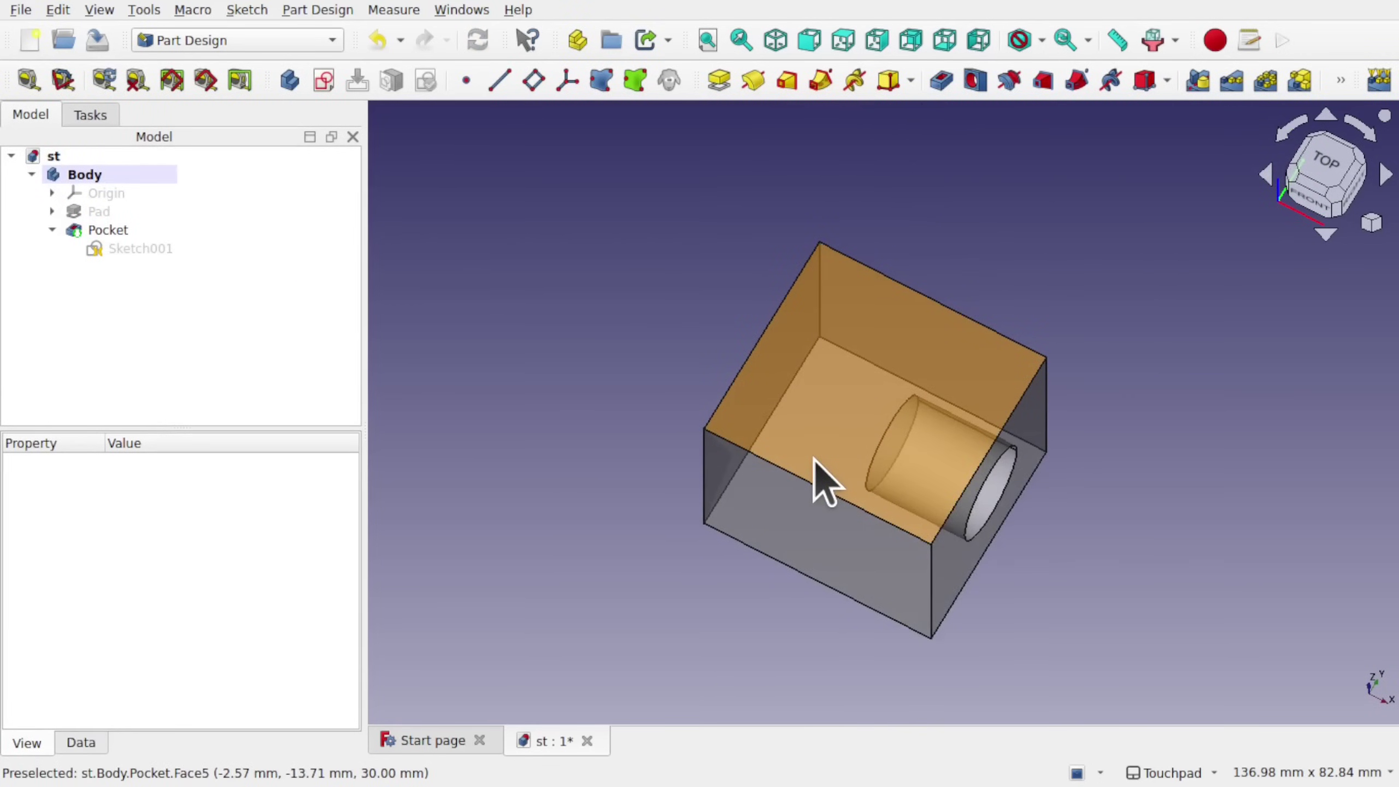
right_click(821, 480)
left_click(676, 553)
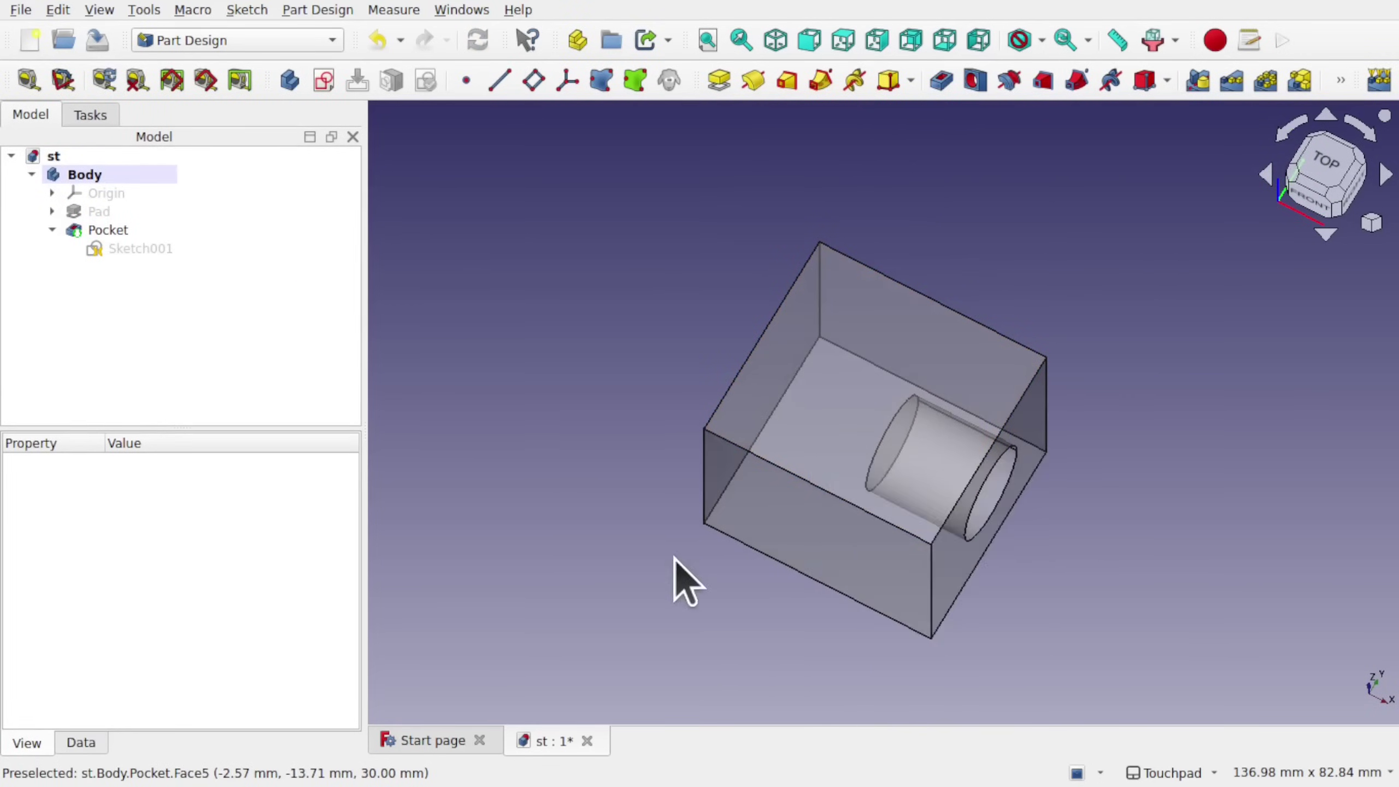
left_click(807, 526)
right_click(806, 527)
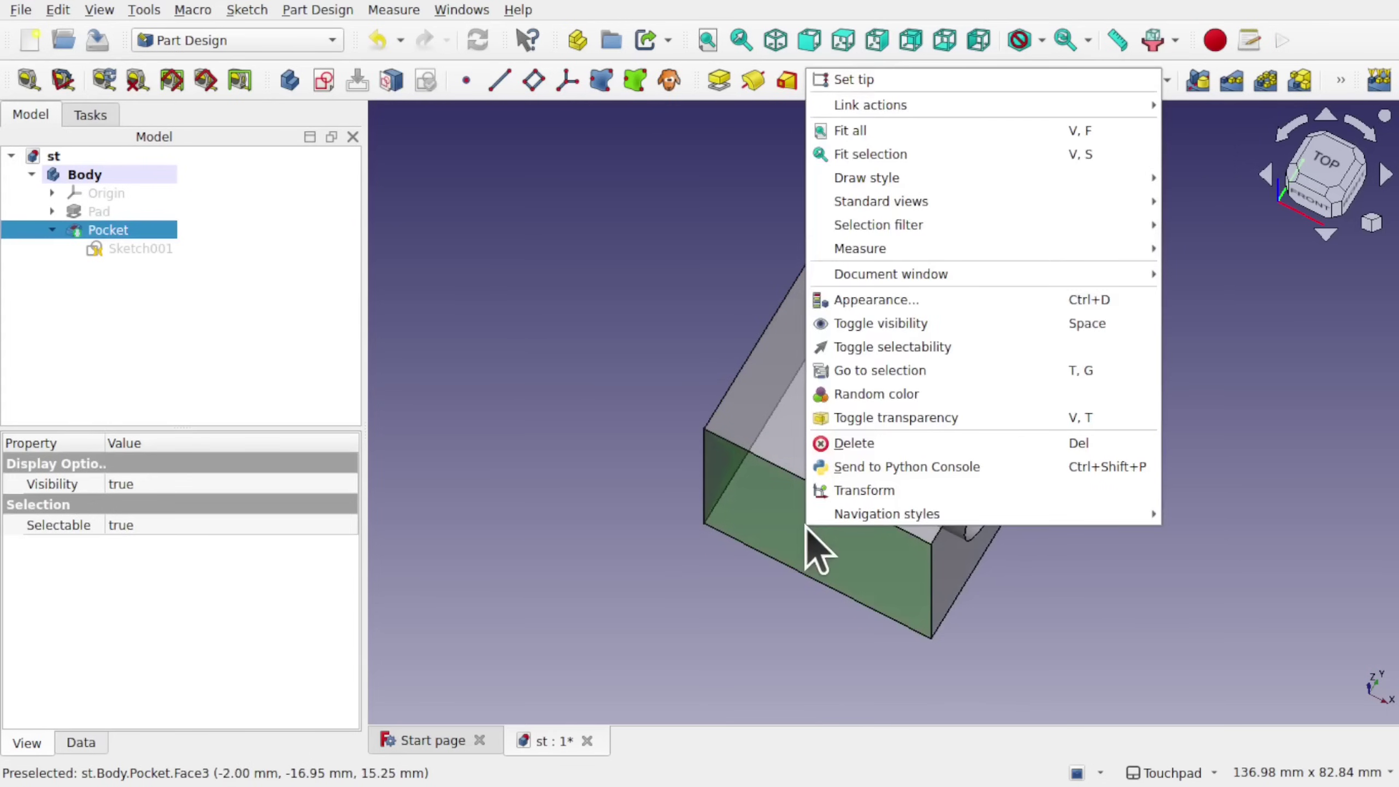
left_click(852, 418)
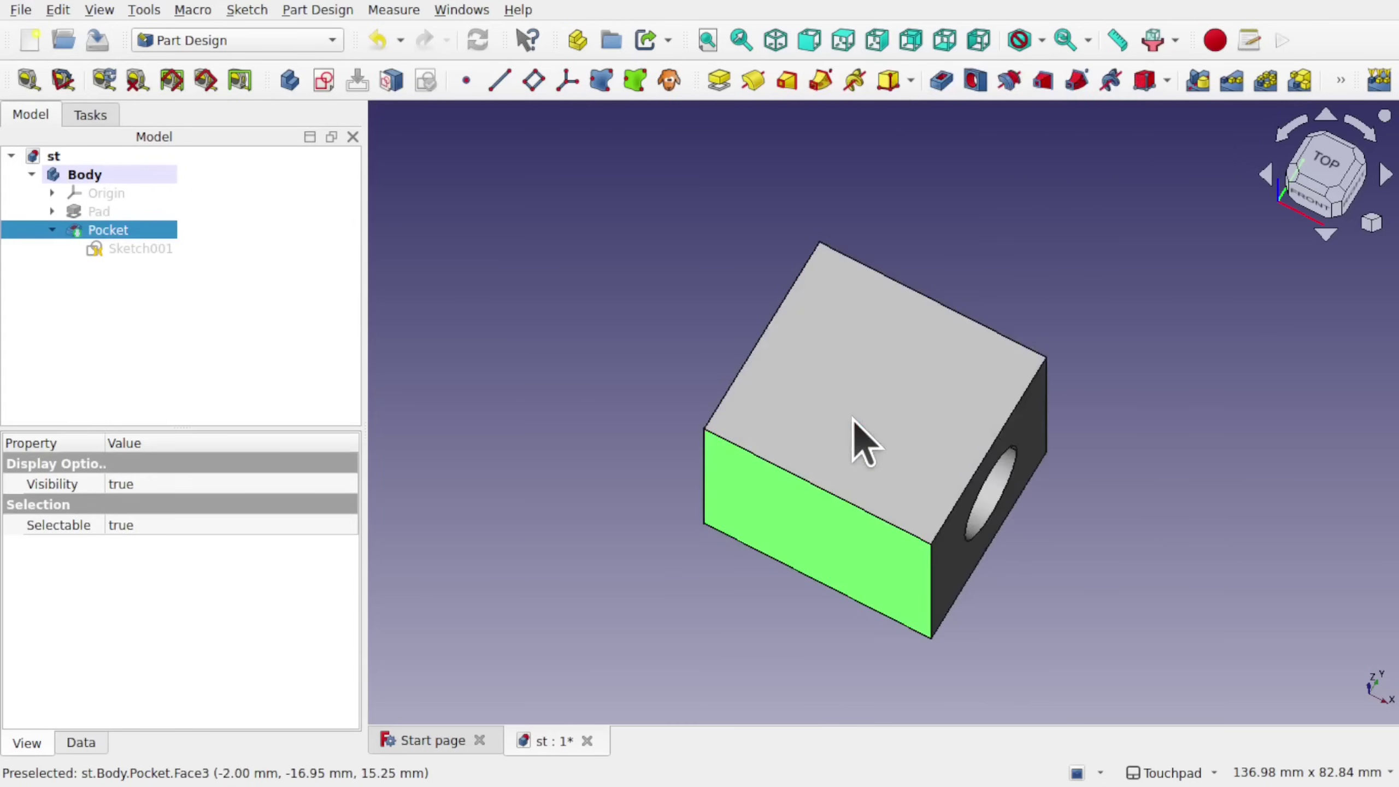
left_click_drag(1064, 560, 982, 538, "alt")
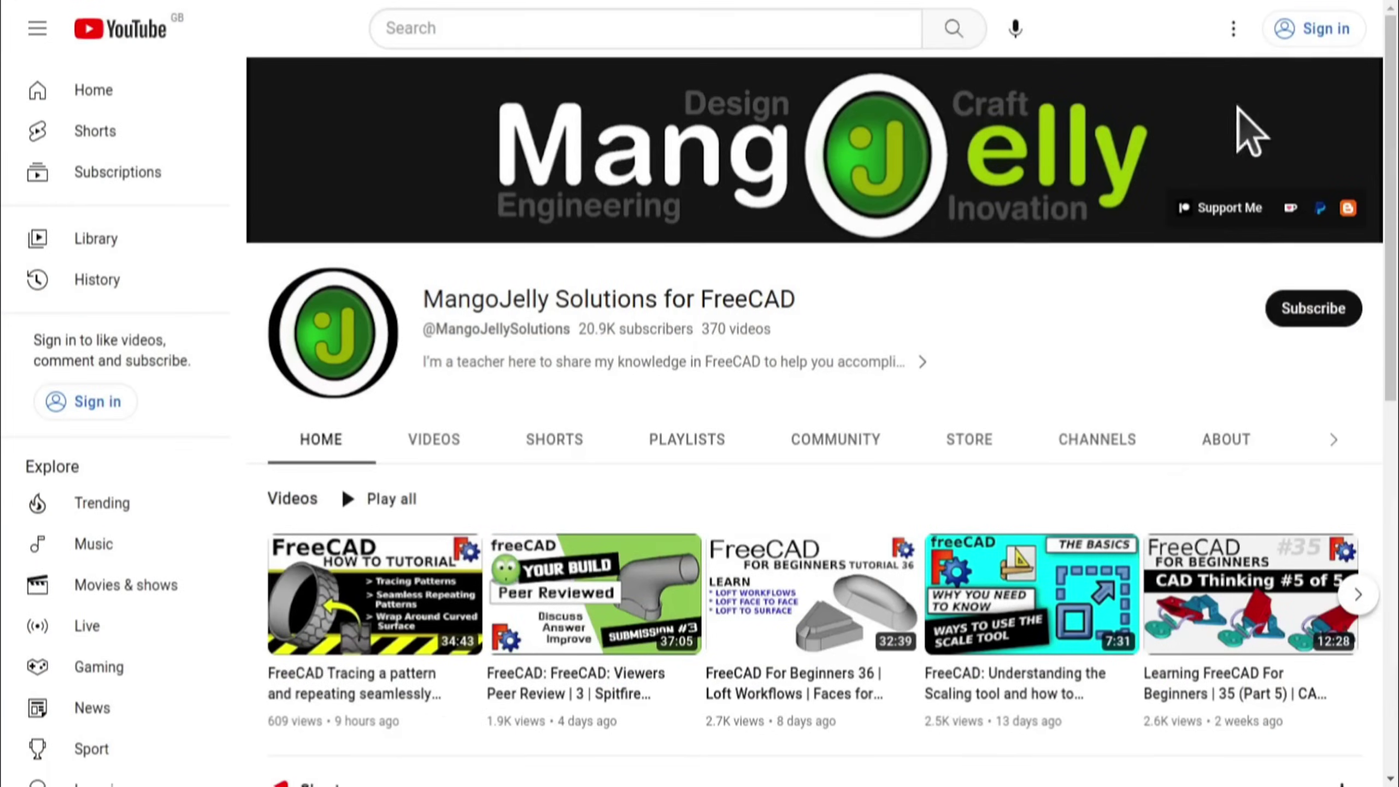
Step: Open the channel's ABOUT tab and scroll down to highlight its donation links, then clear the selection
left_click(1226, 439)
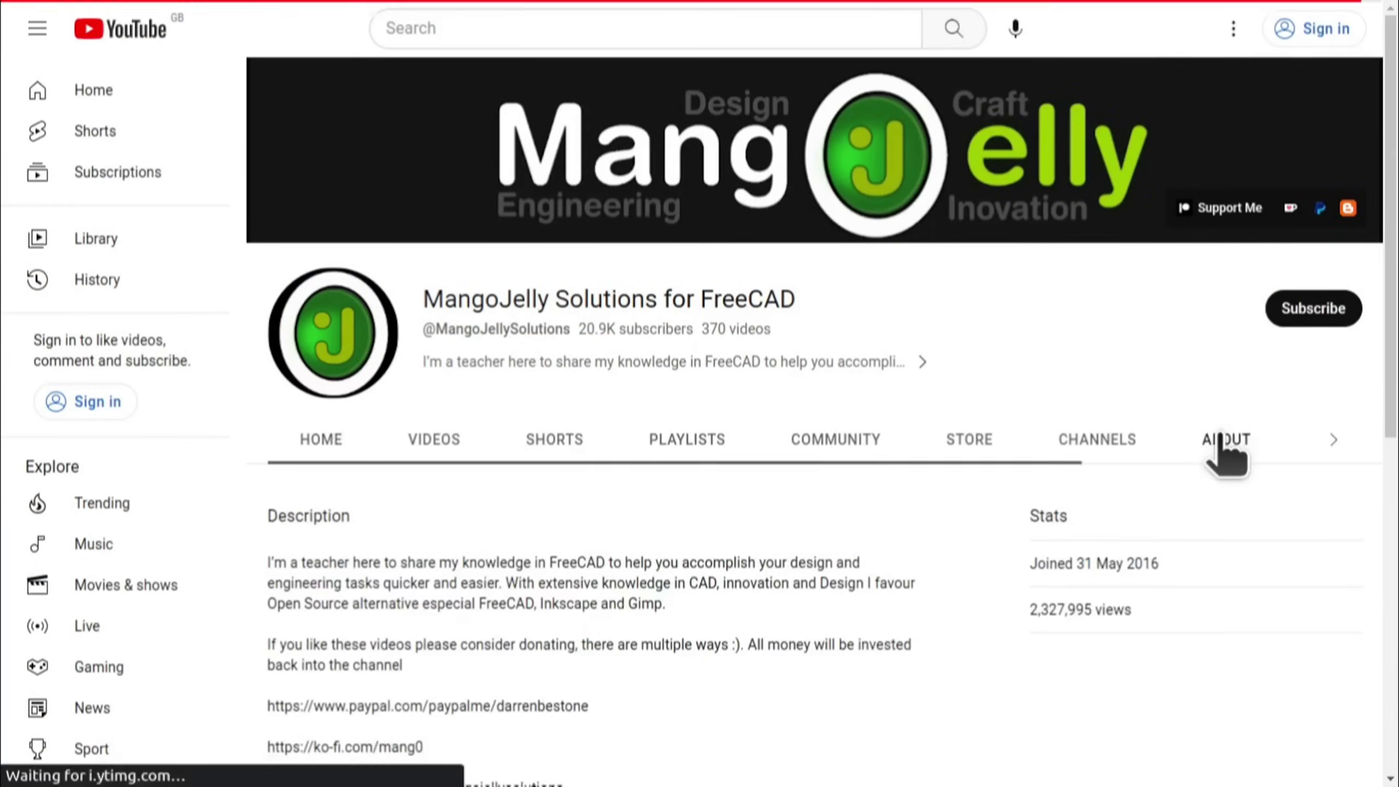
scroll(300, 593, "down", 5)
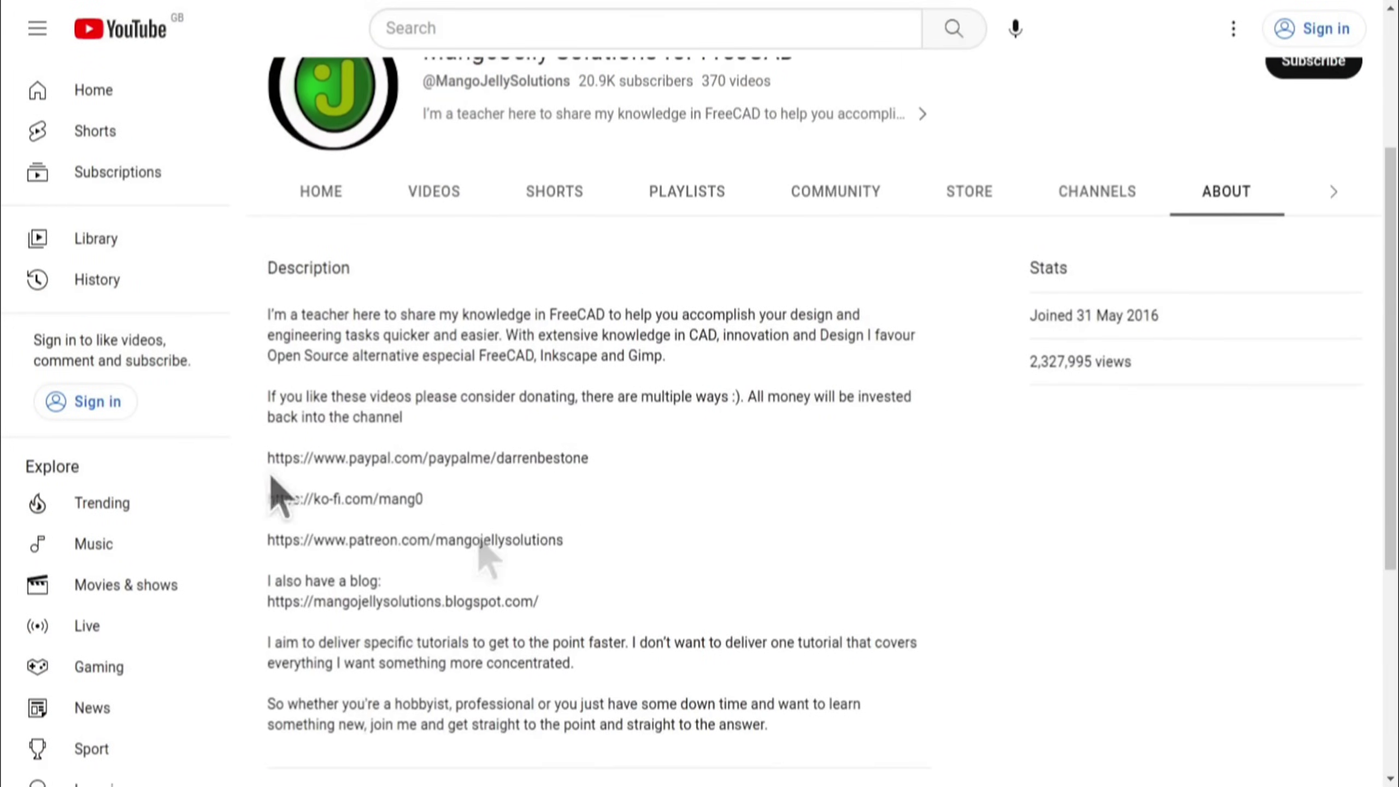
left_click_drag(583, 545, 269, 459)
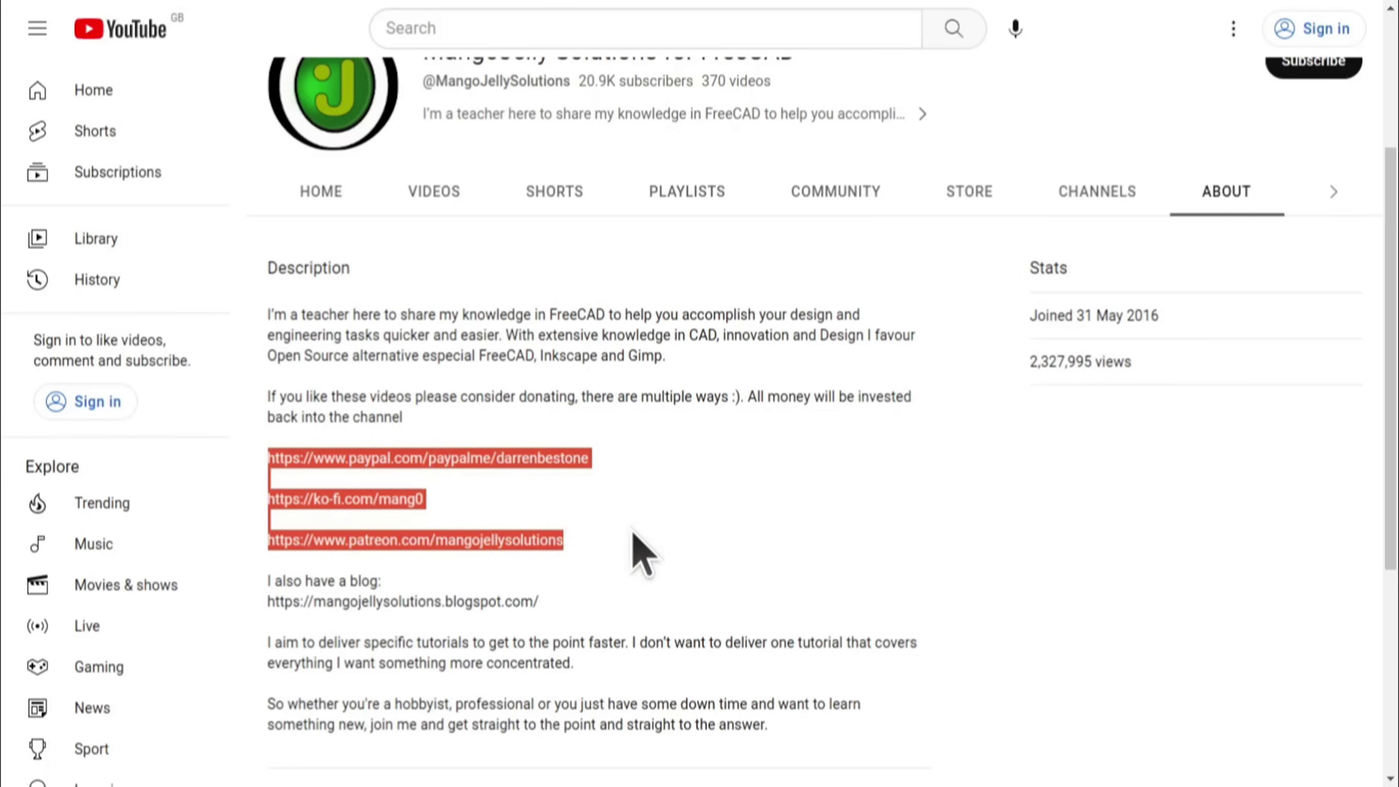
left_click(633, 534)
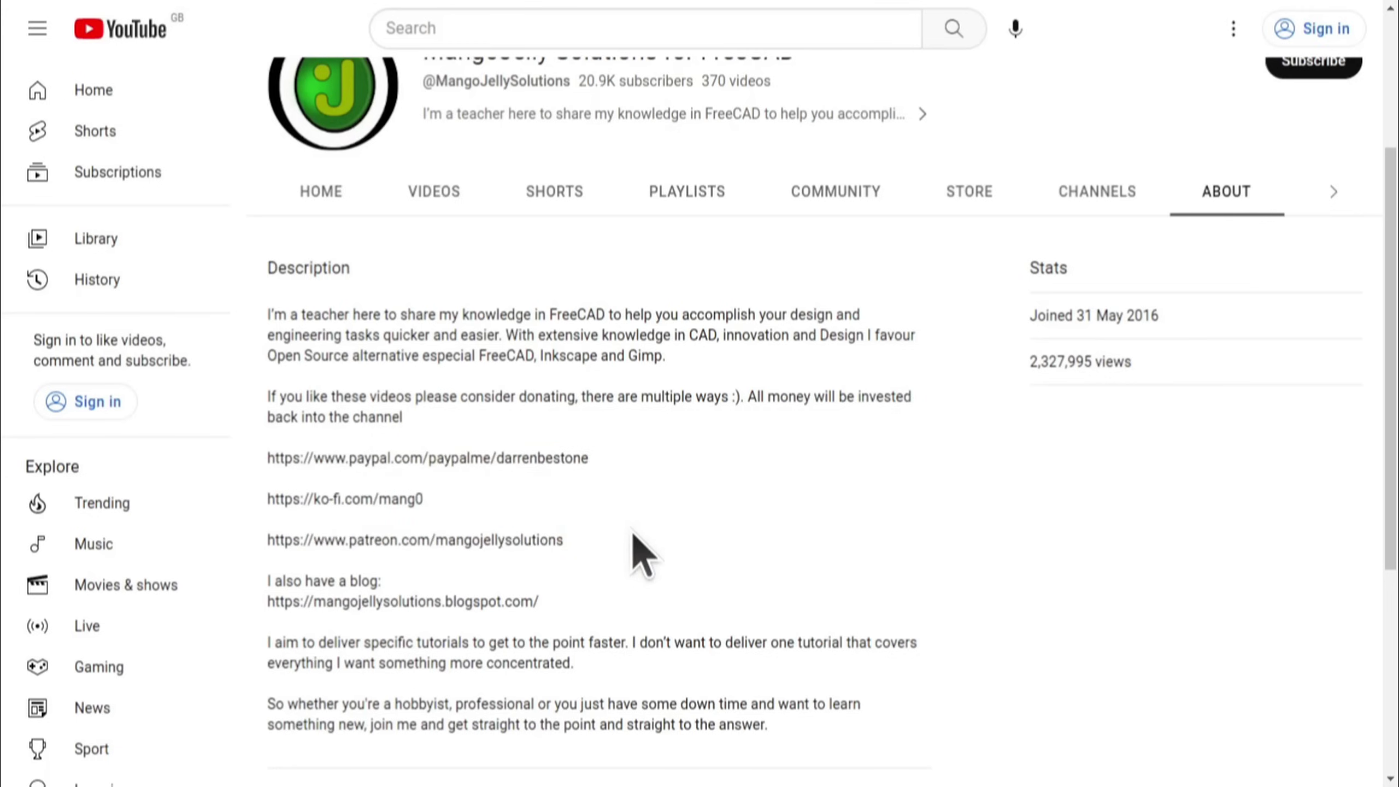